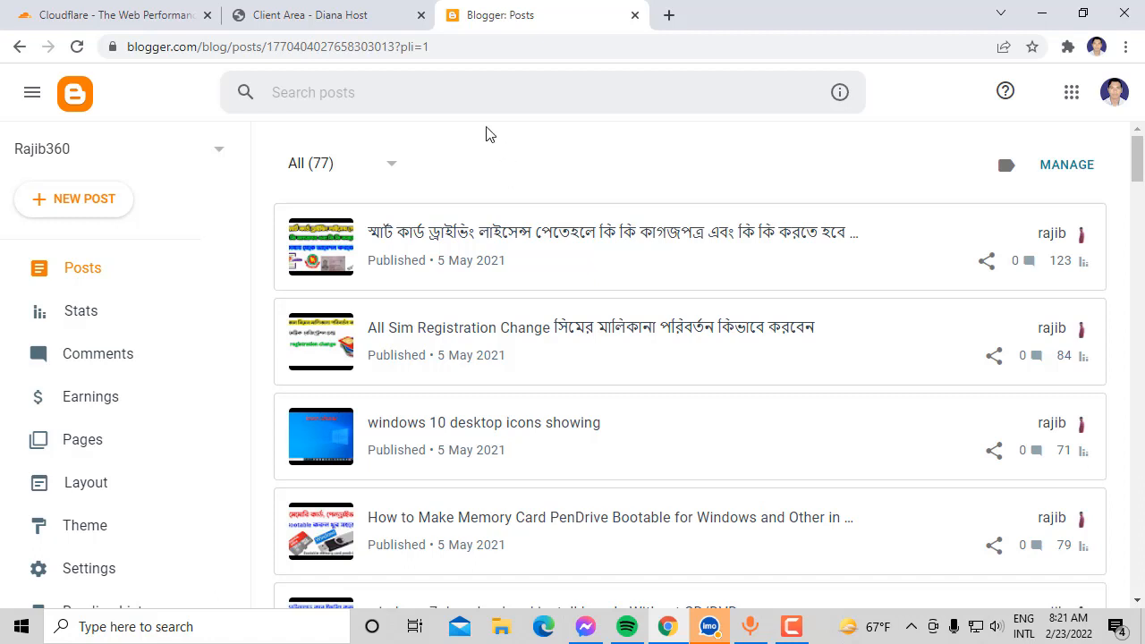
Step: Review the Blogger post list and the banglahellp240.com domain overview in the Diana Host client area
click(325, 15)
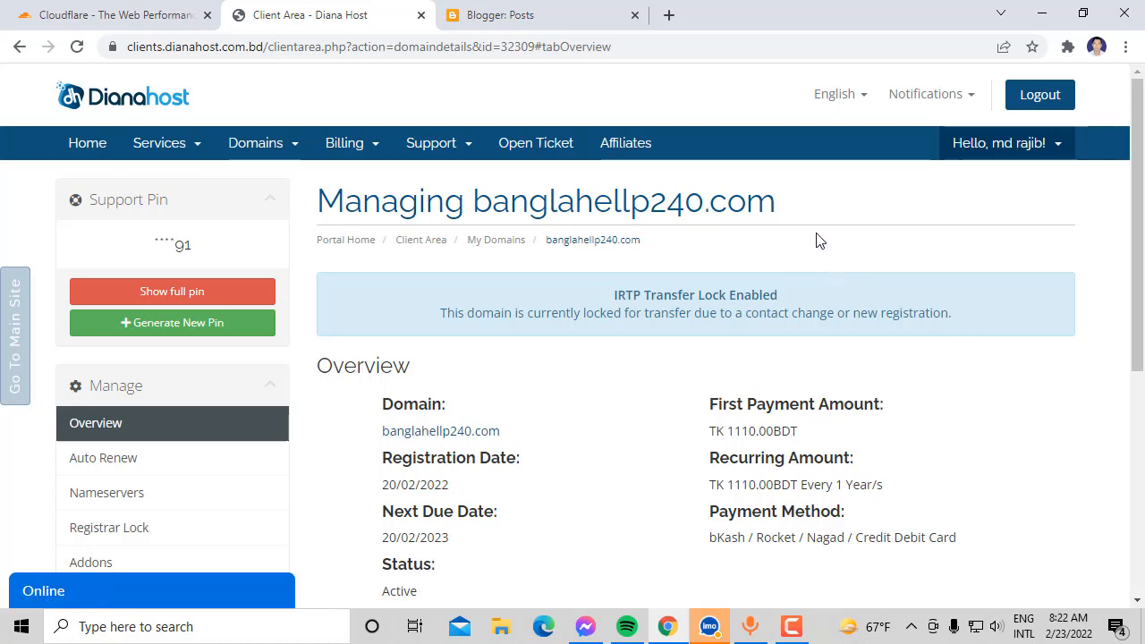
click(537, 12)
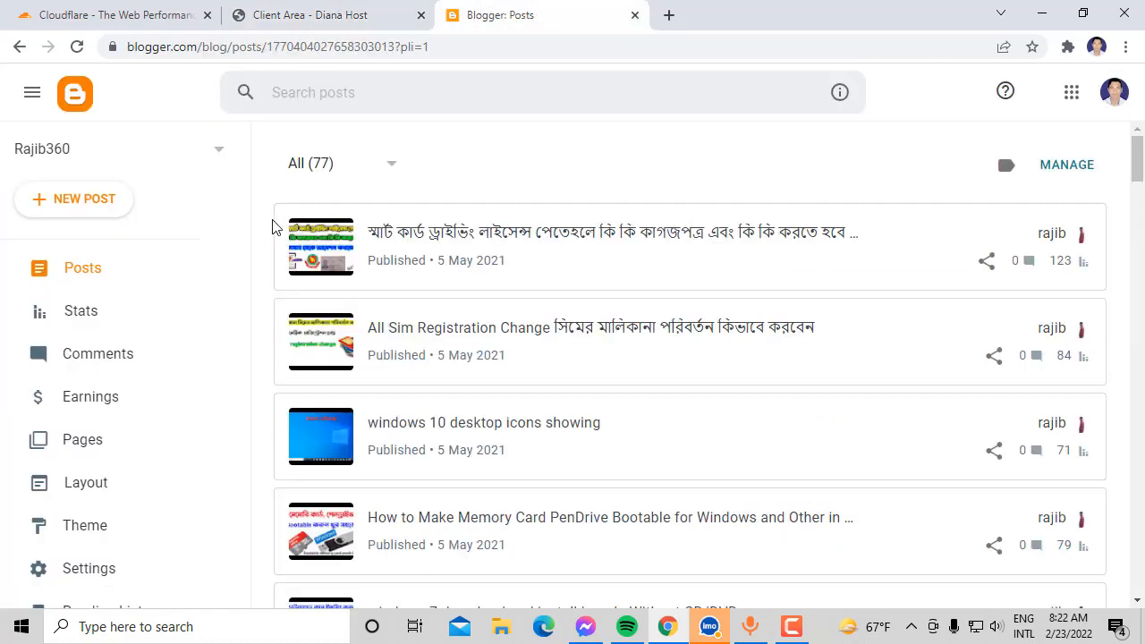
scroll(1139, 179, down, 4)
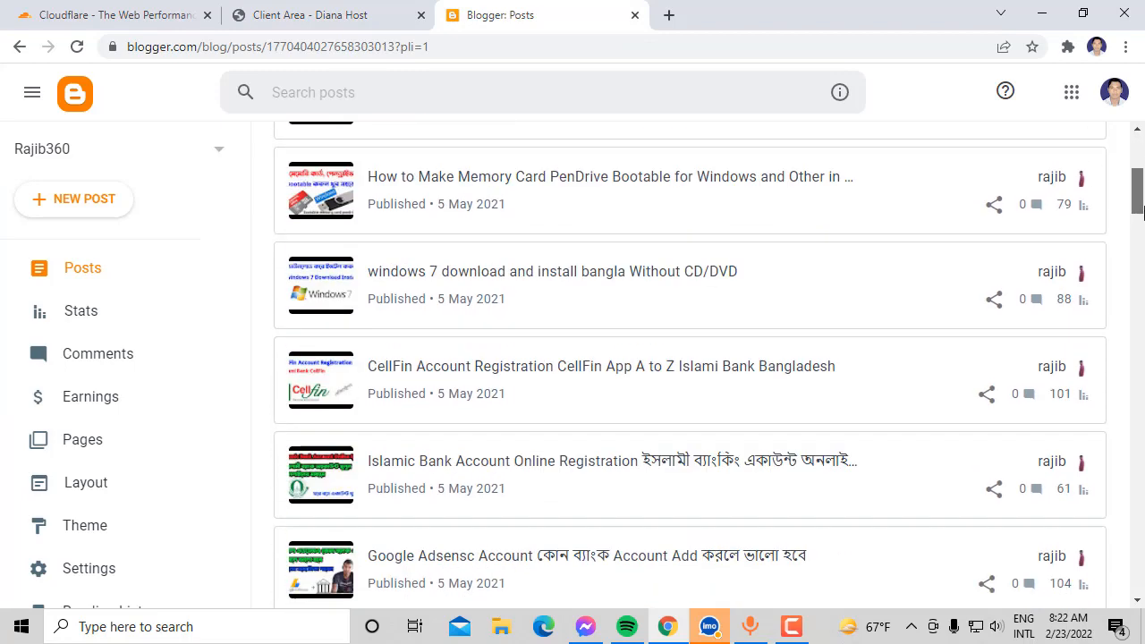
scroll(1139, 179, up, 4)
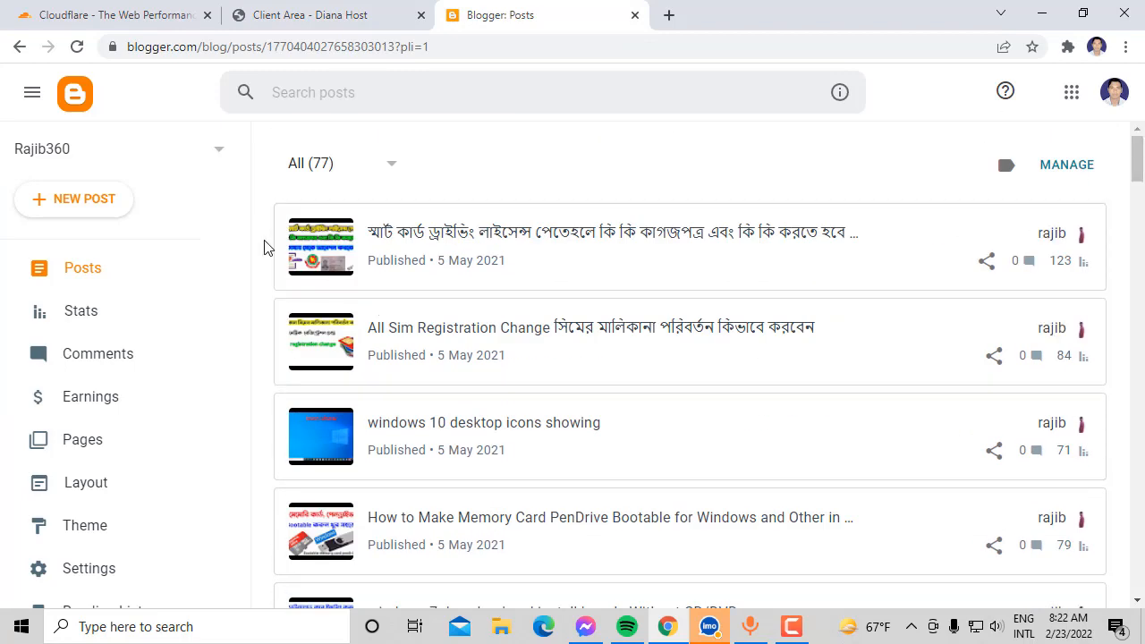
mouse_move(244, 243)
mouse_down()
mouse_move(244, 325)
mouse_move(250, 245)
mouse_up()
scroll(1141, 168, down, 2)
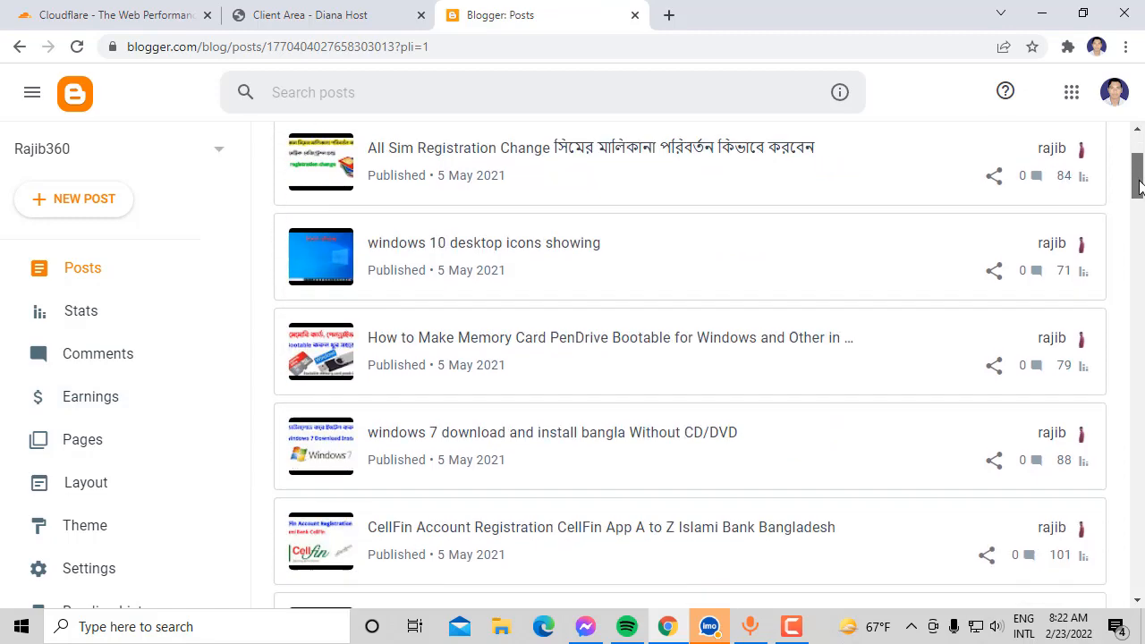
scroll(1141, 169, up, 2)
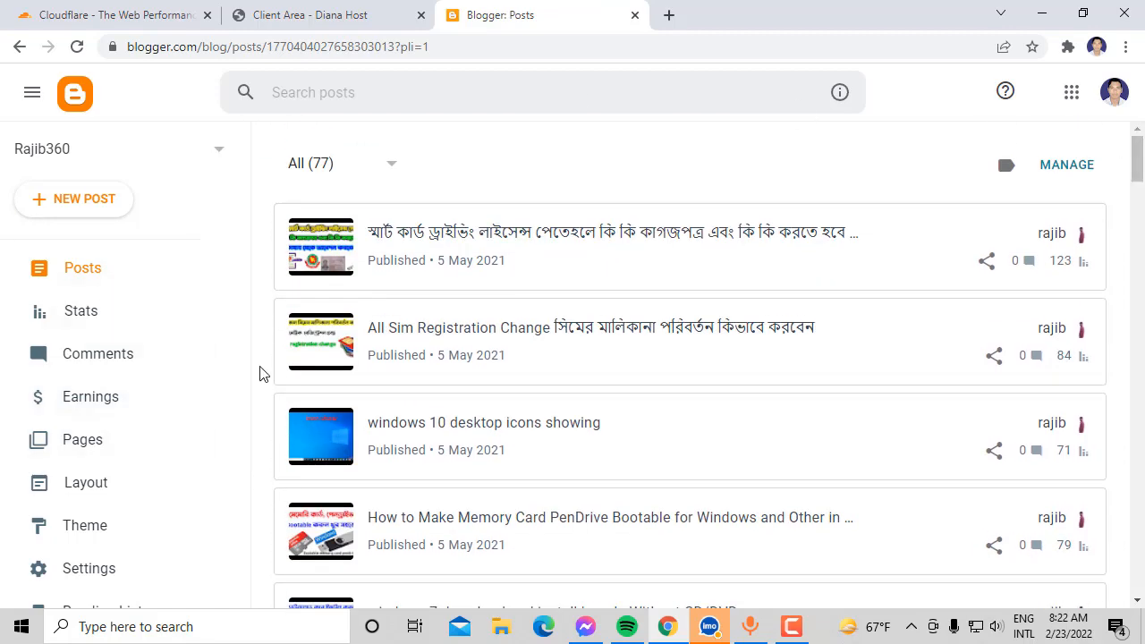
click(311, 16)
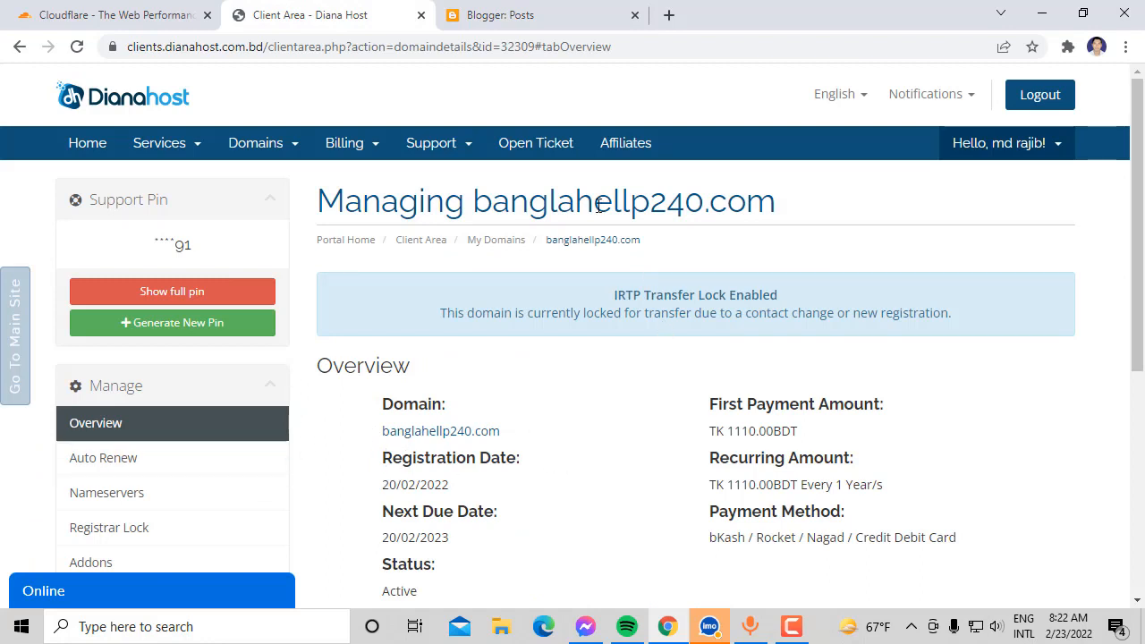
click(516, 11)
click(297, 18)
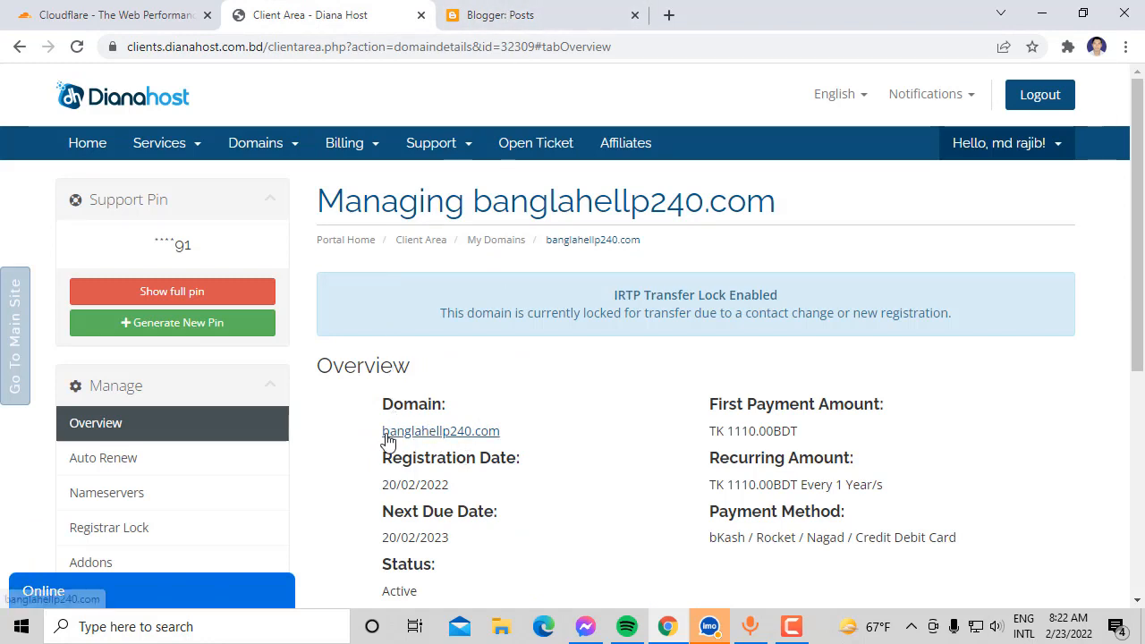
click(528, 13)
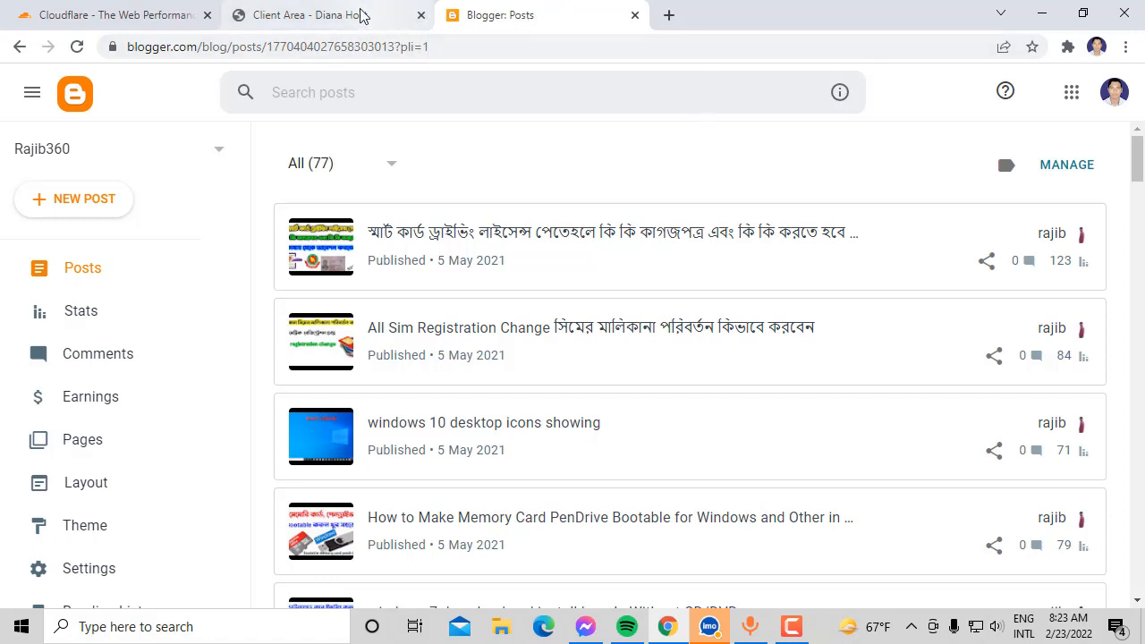
Step: Switch to the Cloudflare website and open its account sign-up page
click(147, 9)
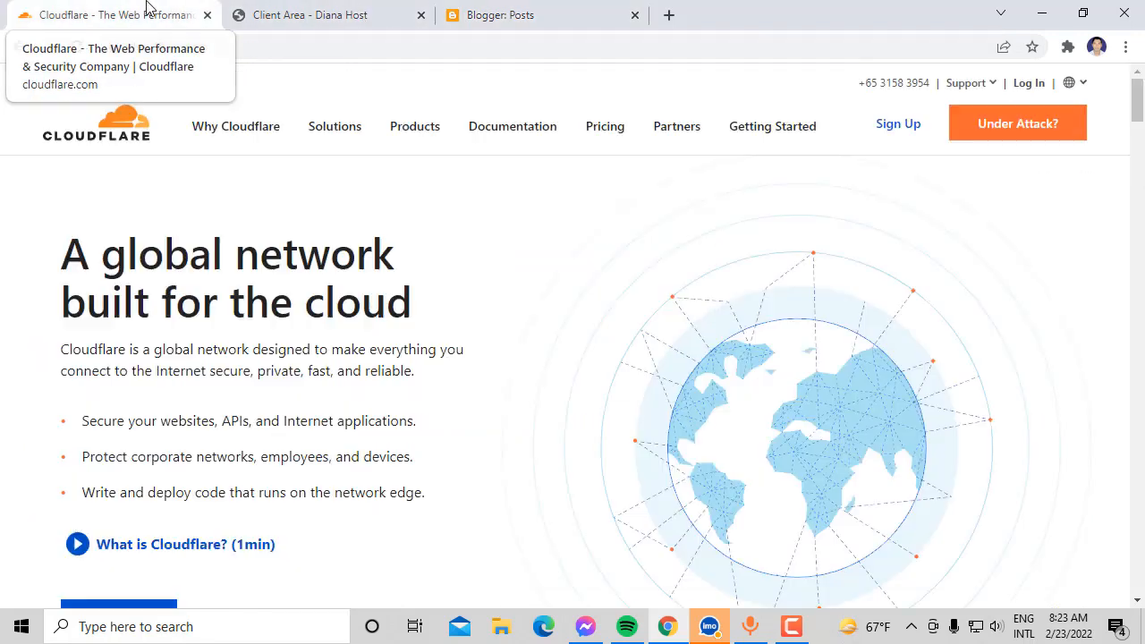
click(221, 46)
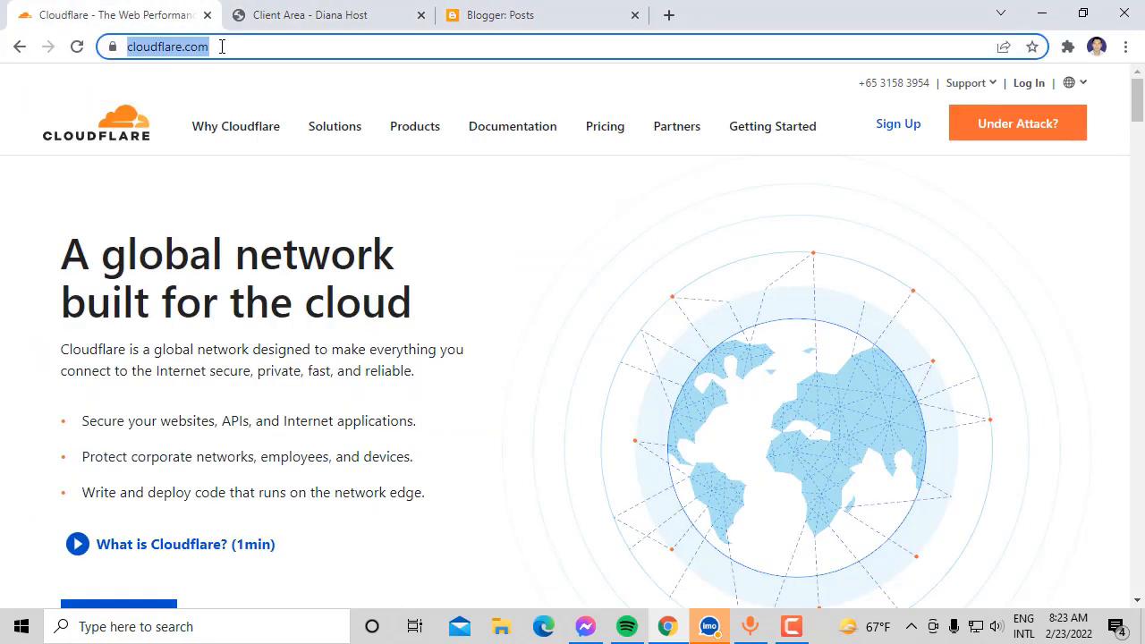
click(268, 50)
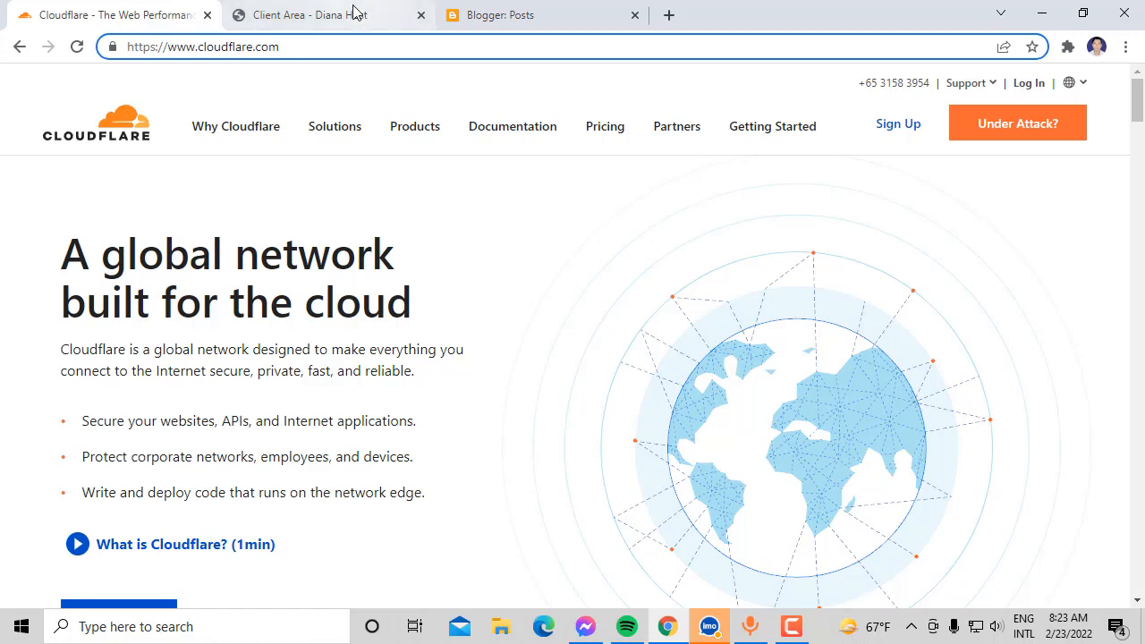
click(522, 9)
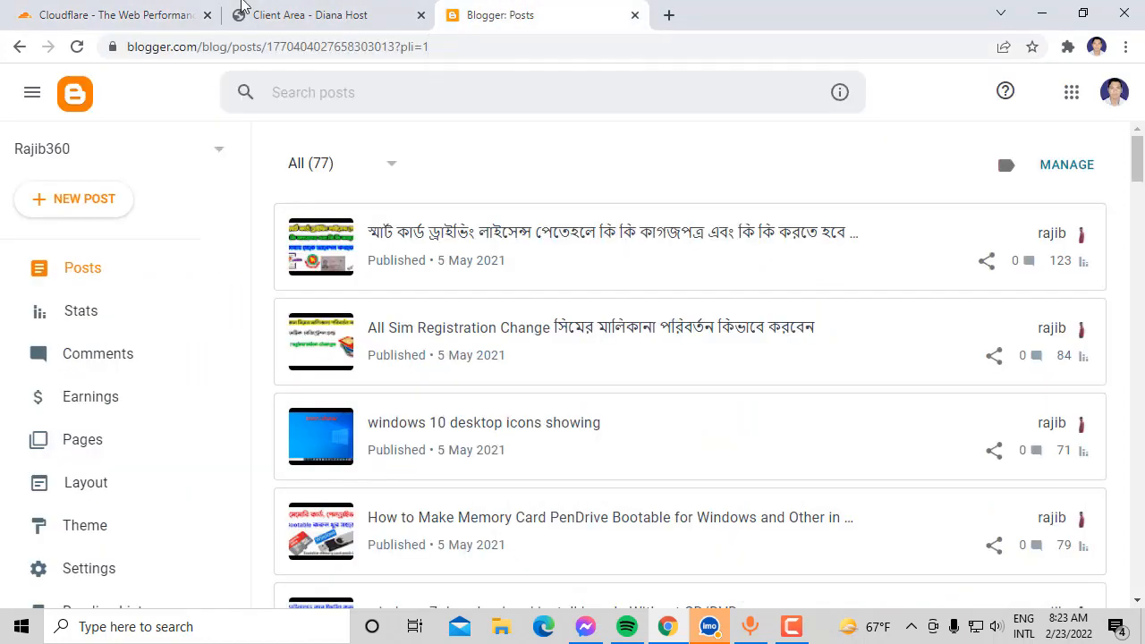
click(305, 15)
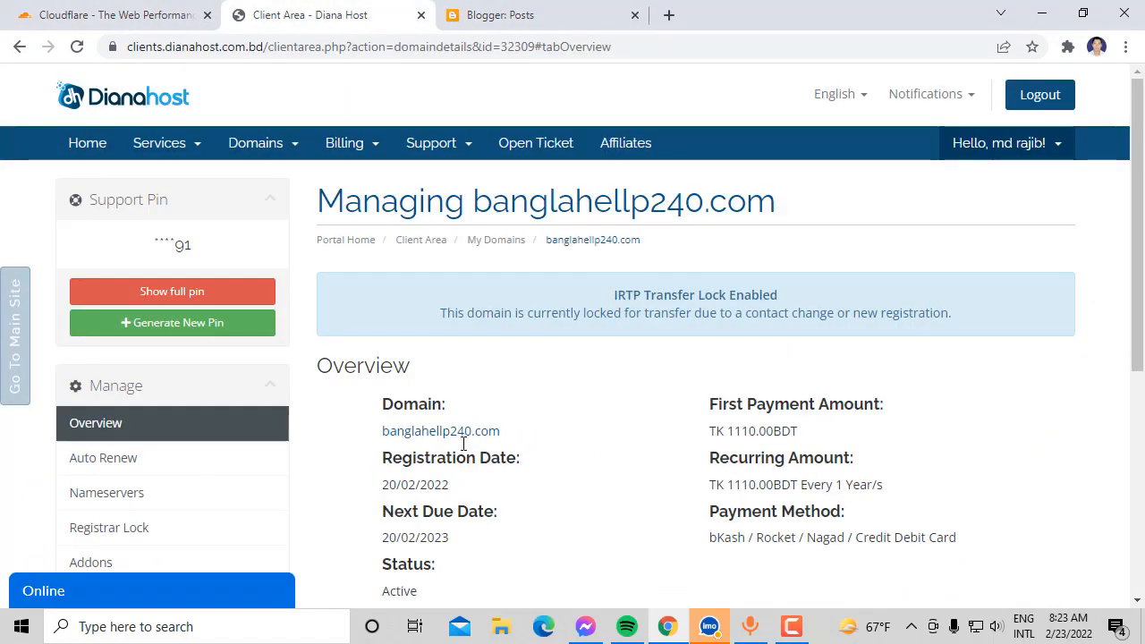
click(146, 14)
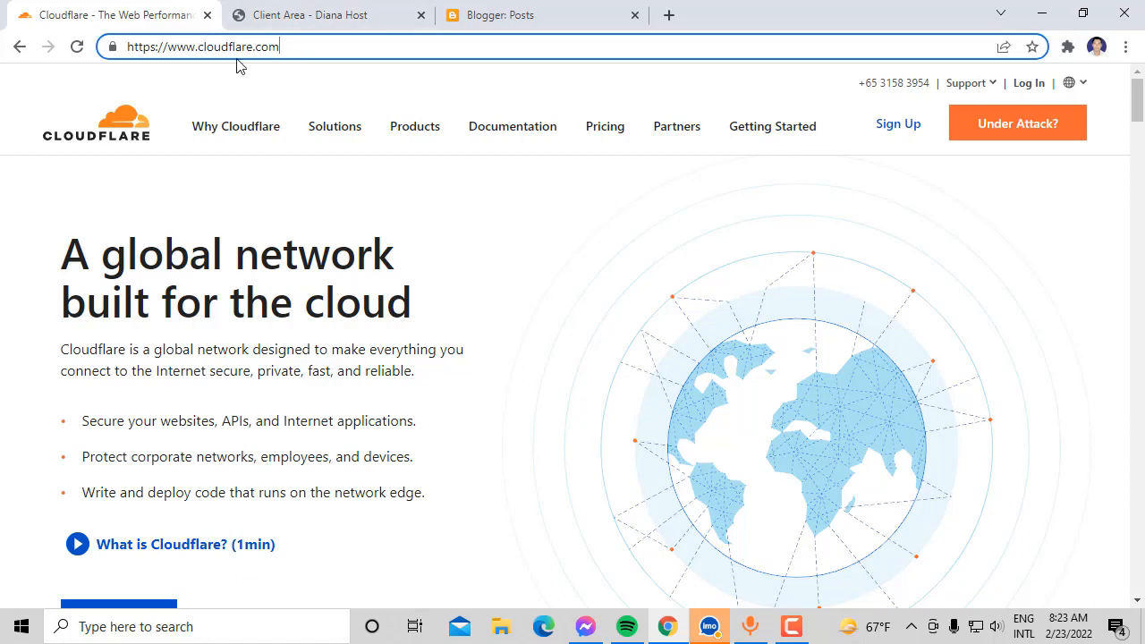
click(900, 127)
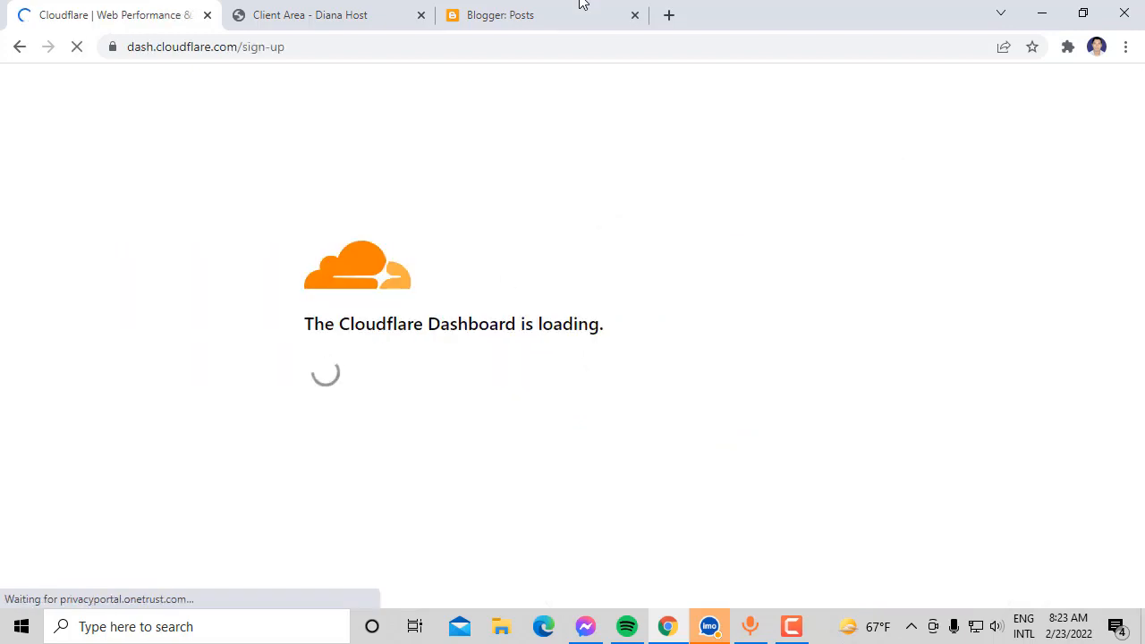
Step: Copy the domain name banglahellp240.com from the Diana Host domain overview
click(527, 17)
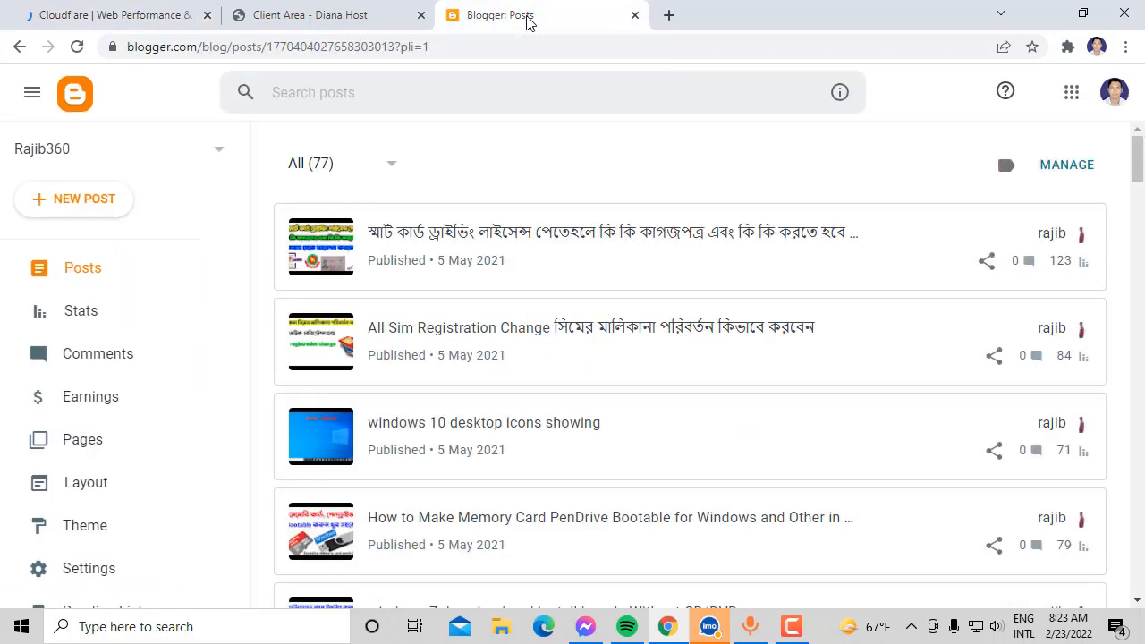
click(343, 13)
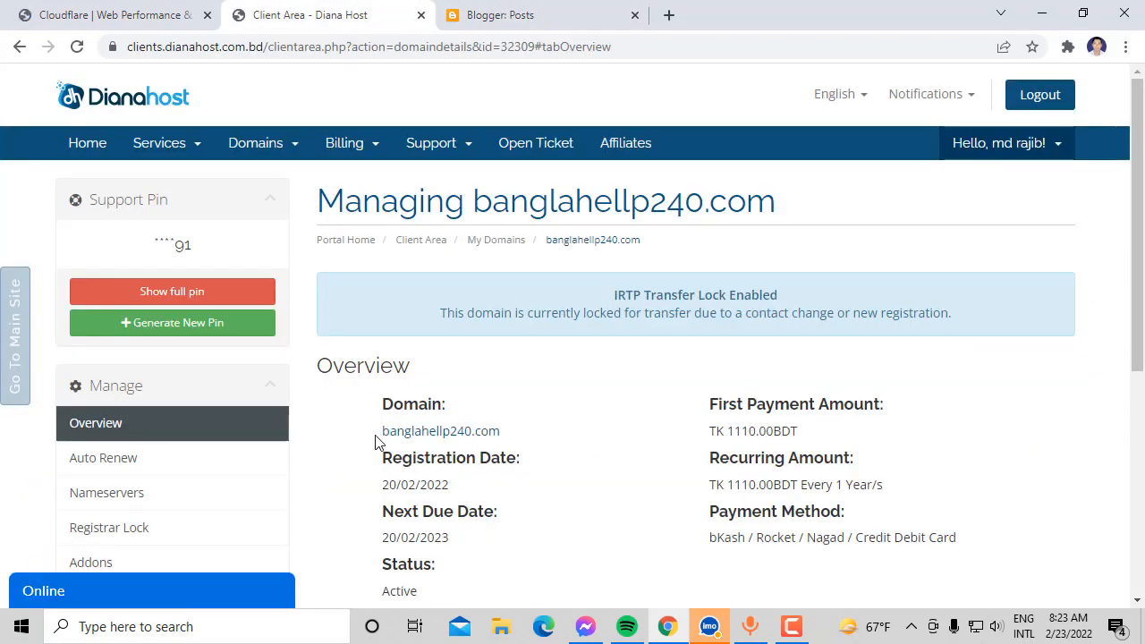
drag(378, 439, 490, 444)
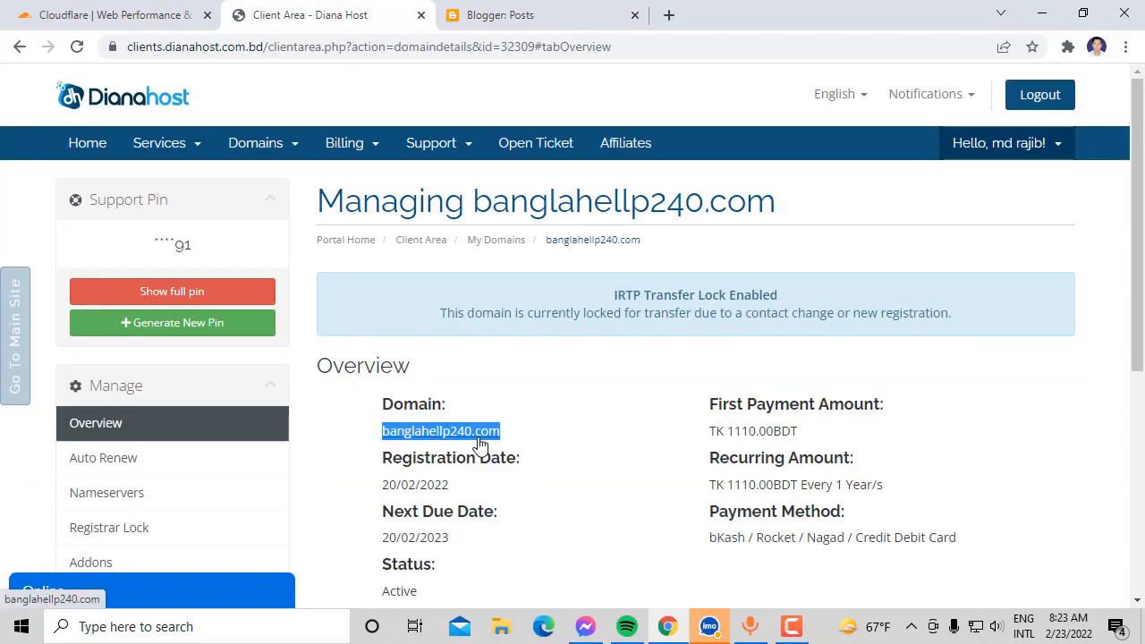
right_click(488, 441)
click(516, 348)
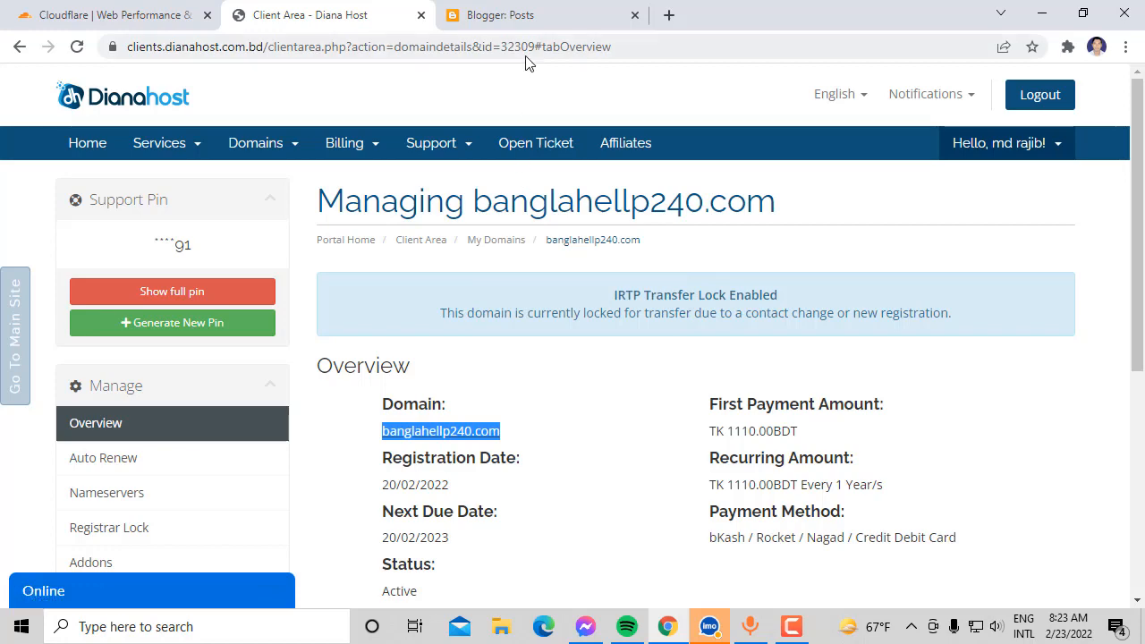
Step: Switch to Blogger and open the blog's settings
click(534, 18)
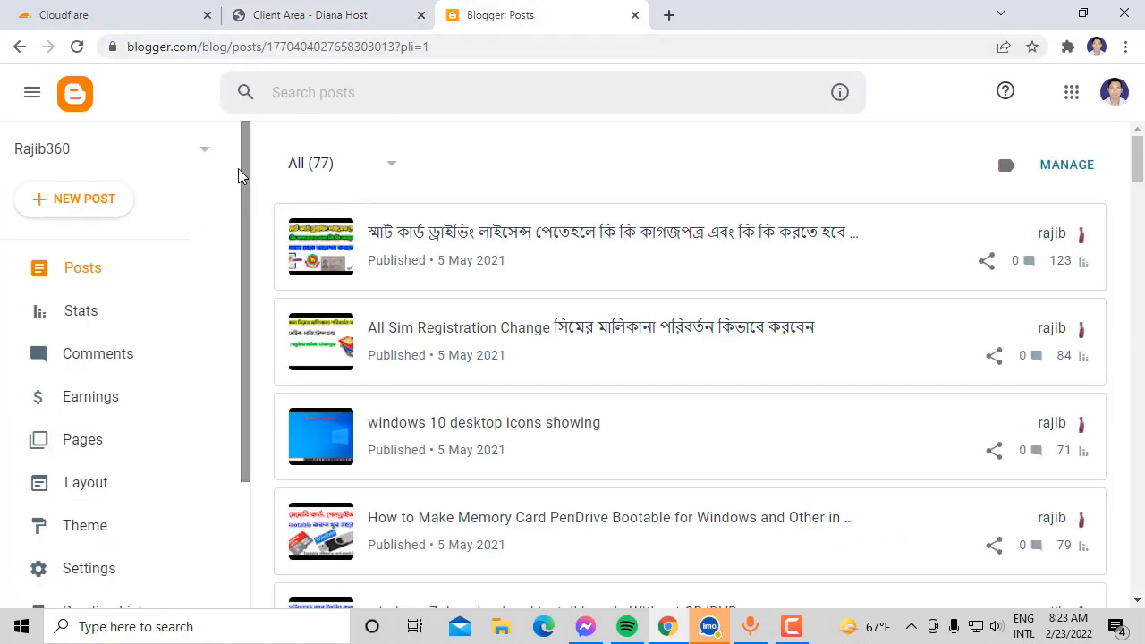
drag(247, 184, 146, 412)
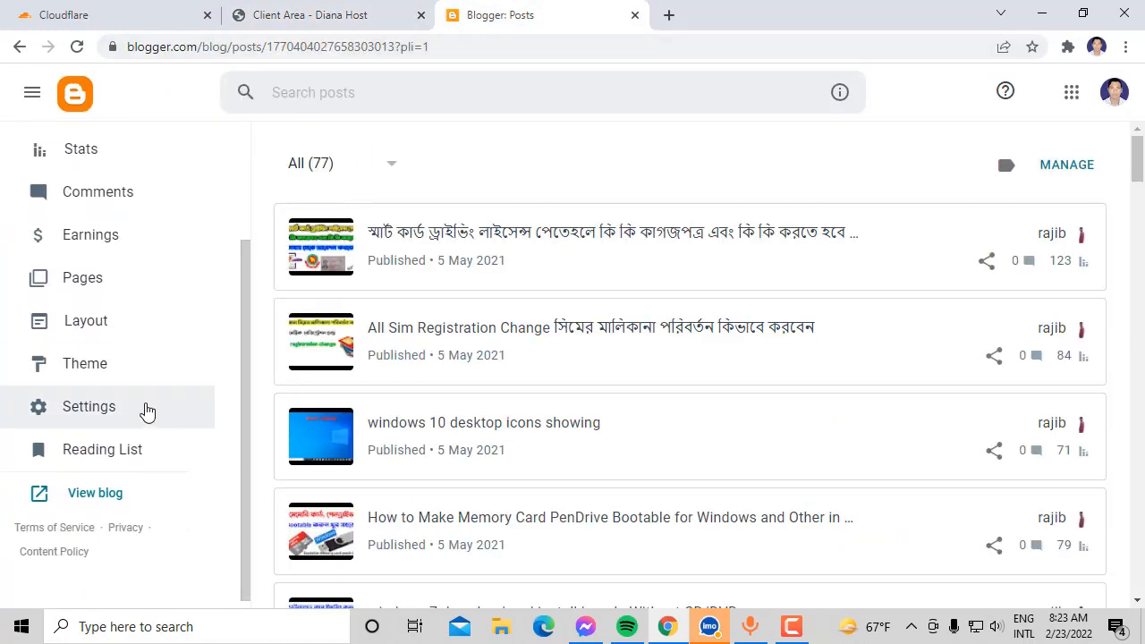
click(141, 406)
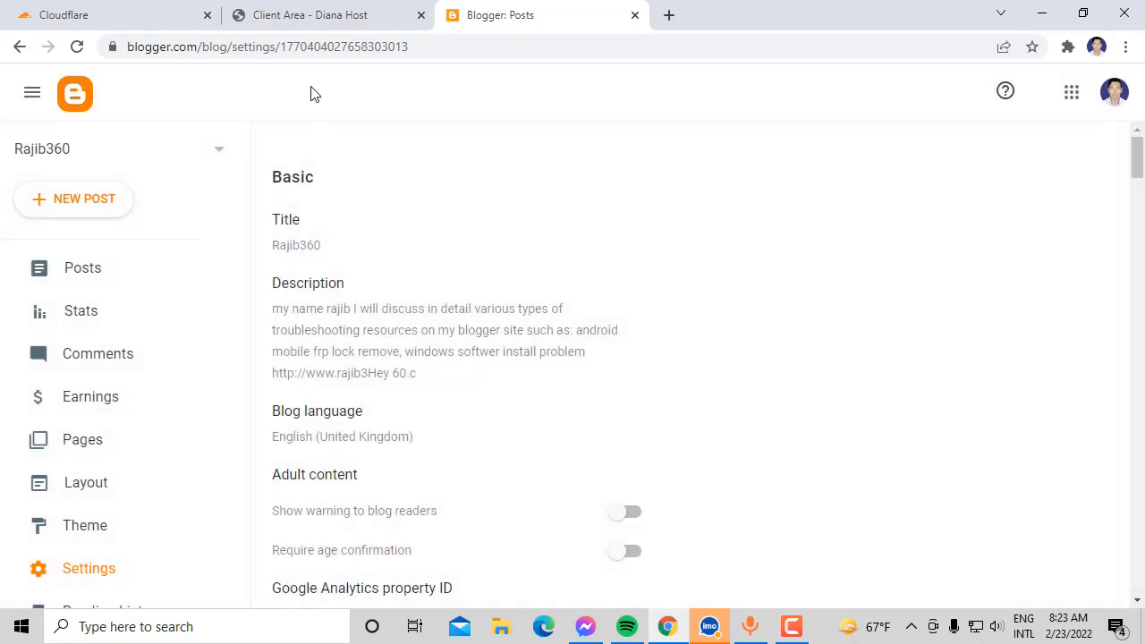
click(308, 10)
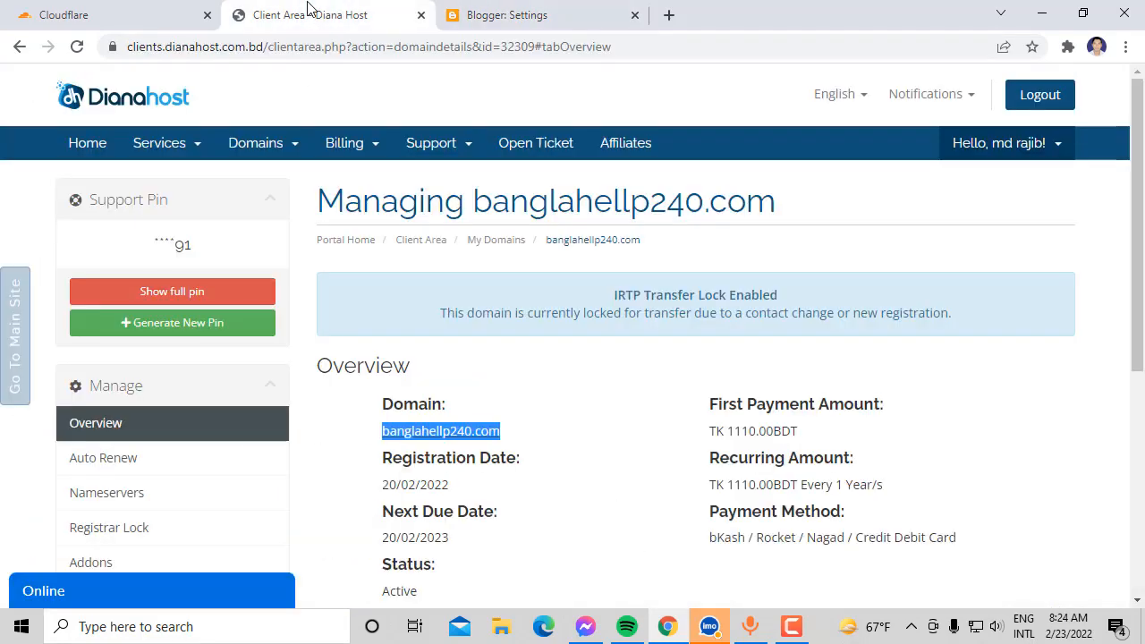
click(107, 9)
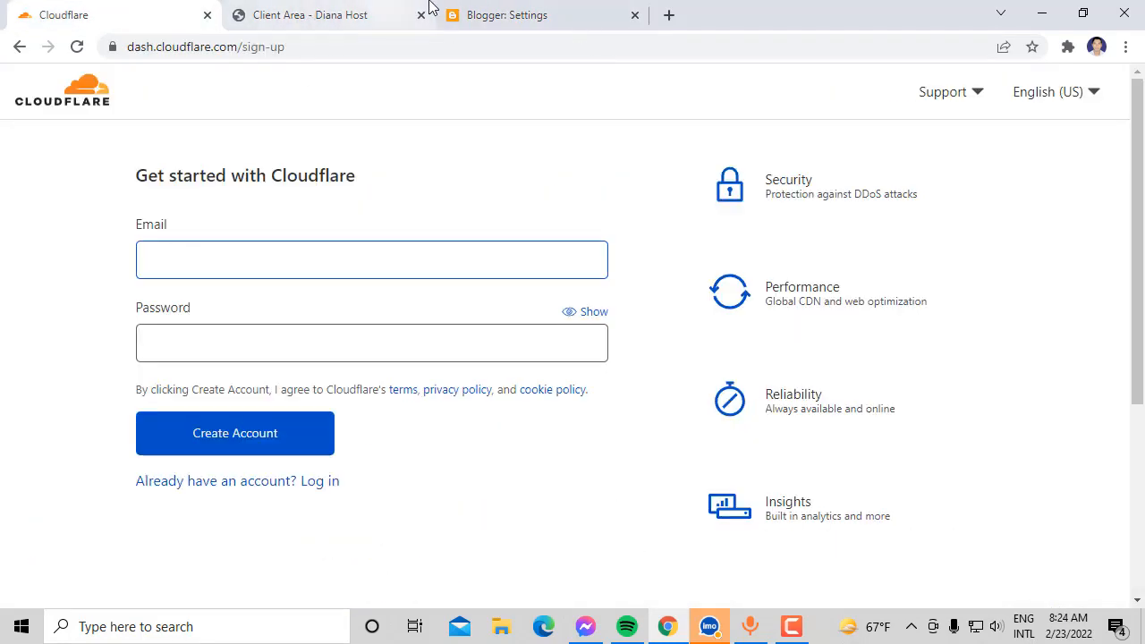
click(499, 9)
drag(245, 286, 255, 412)
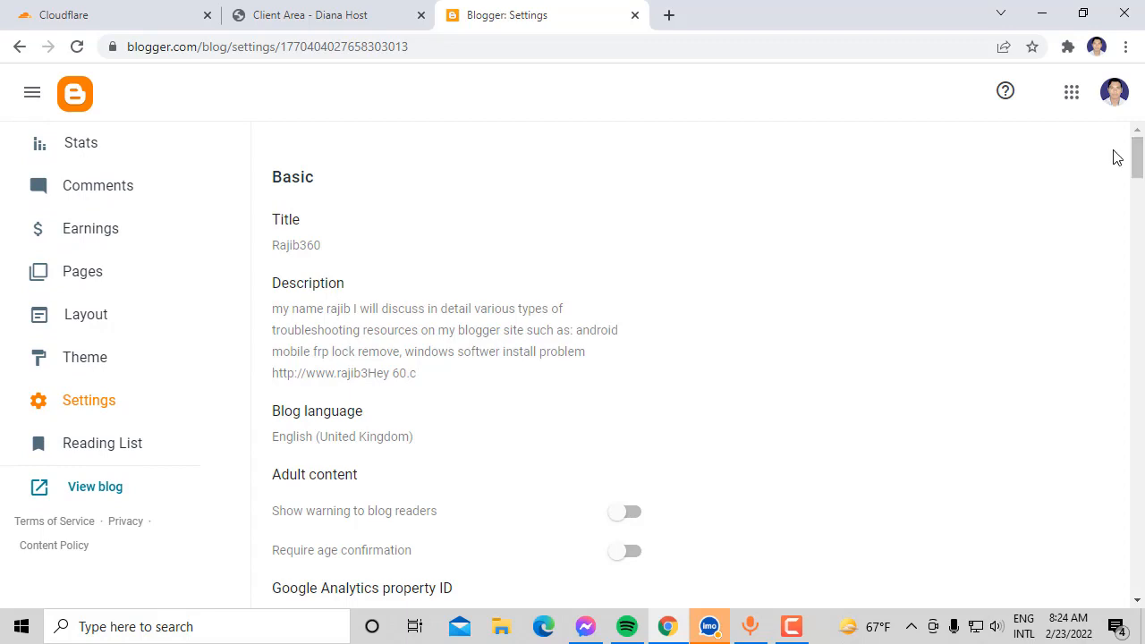
drag(1139, 158, 1142, 219)
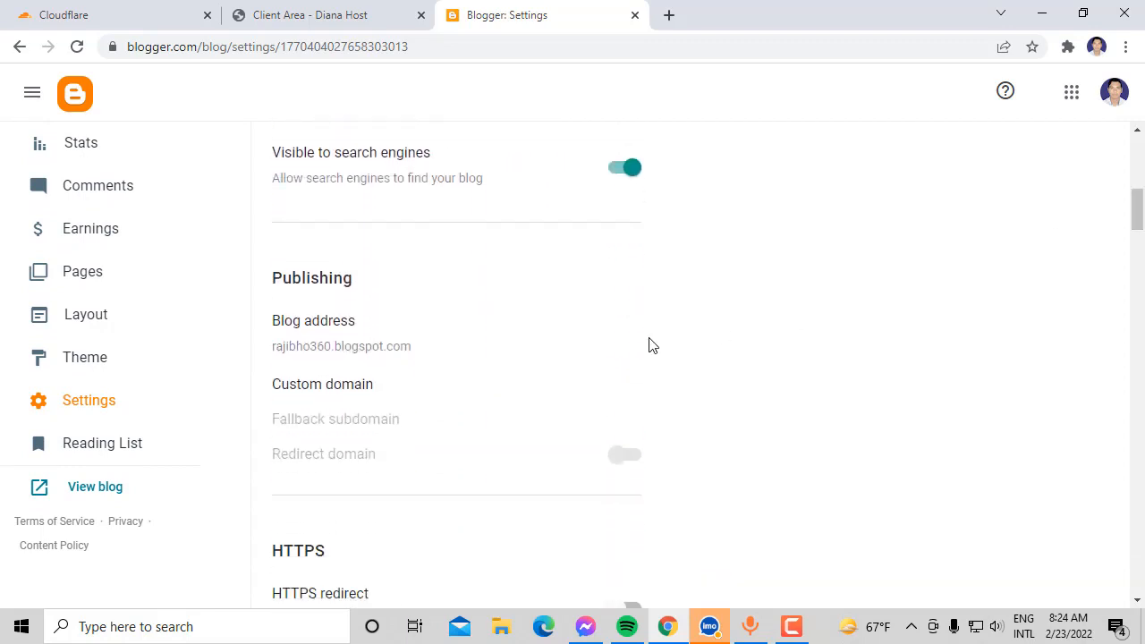
click(310, 391)
right_click(444, 279)
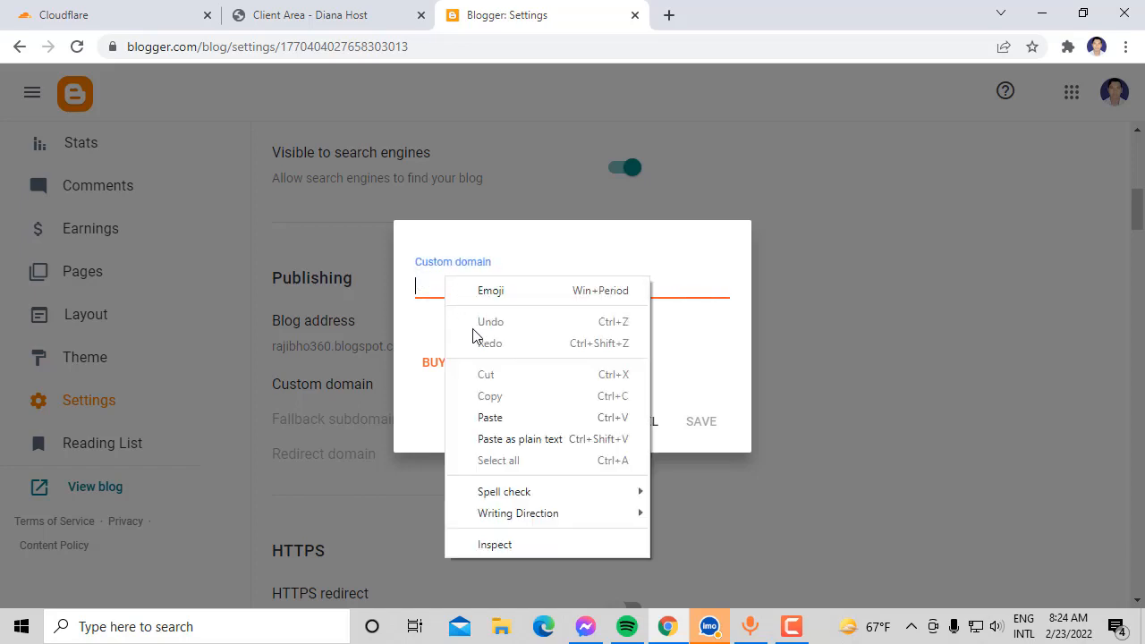
click(497, 417)
click(415, 295)
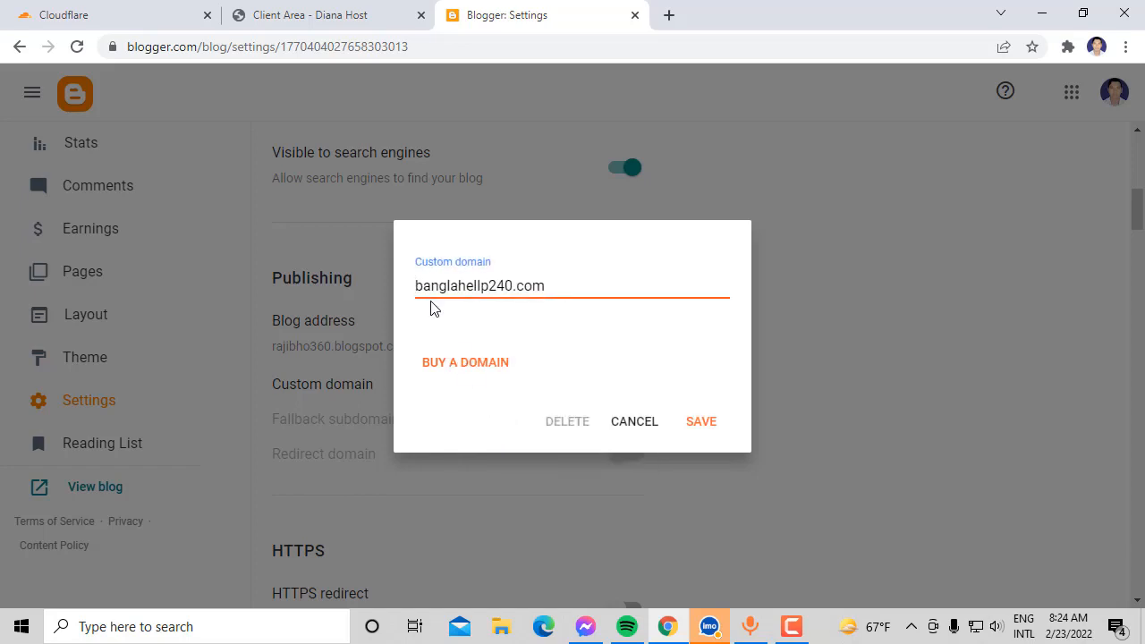
text(www)
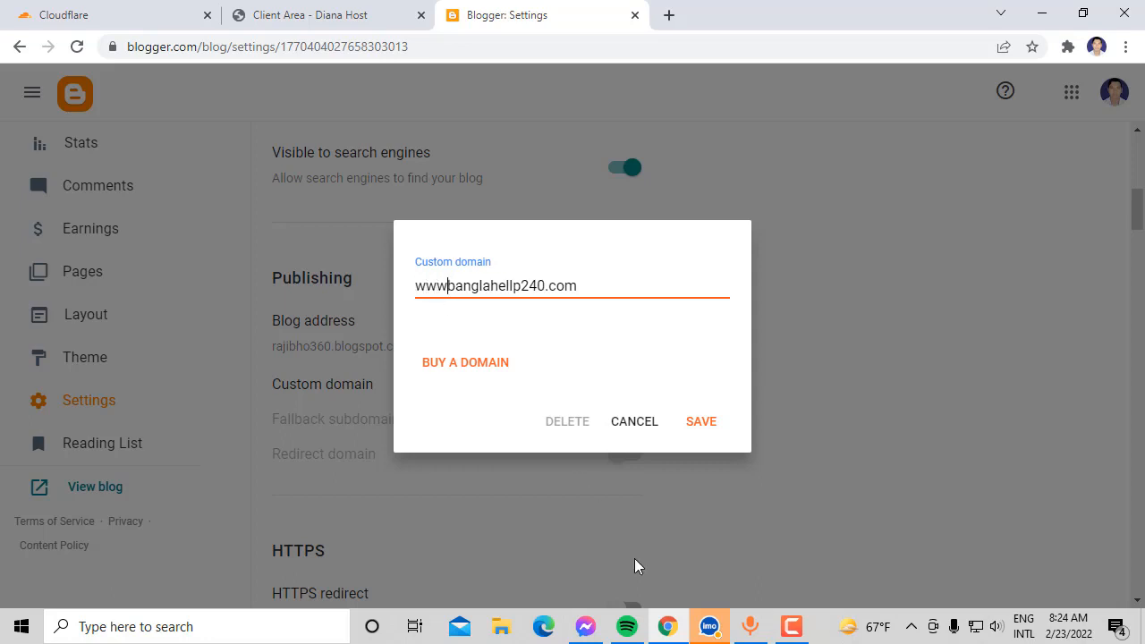
text(.)
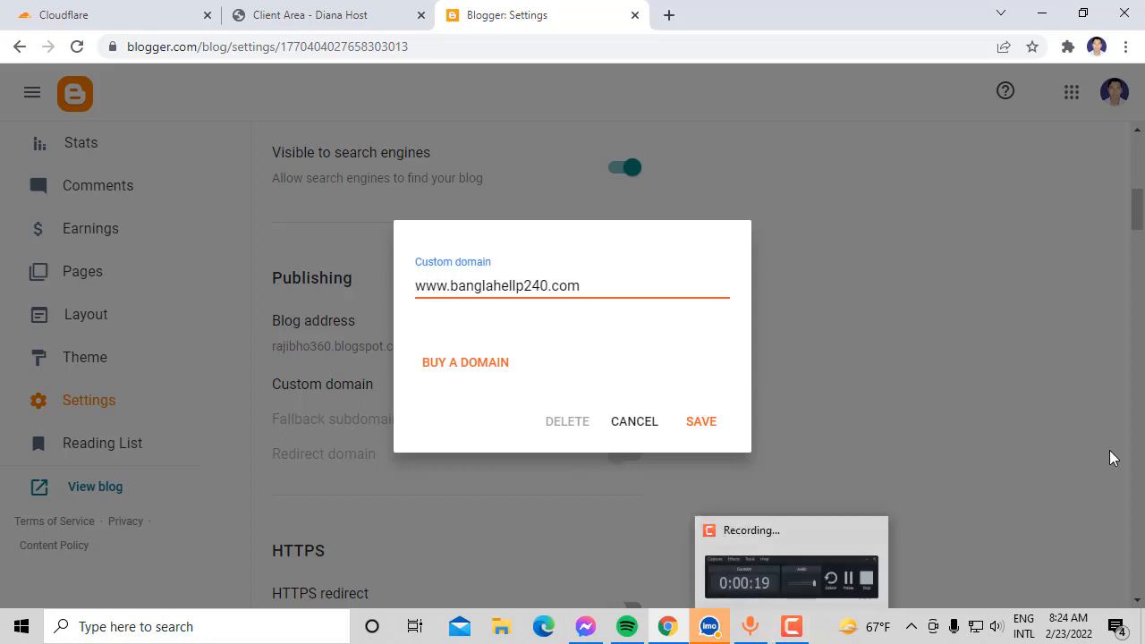
click(705, 425)
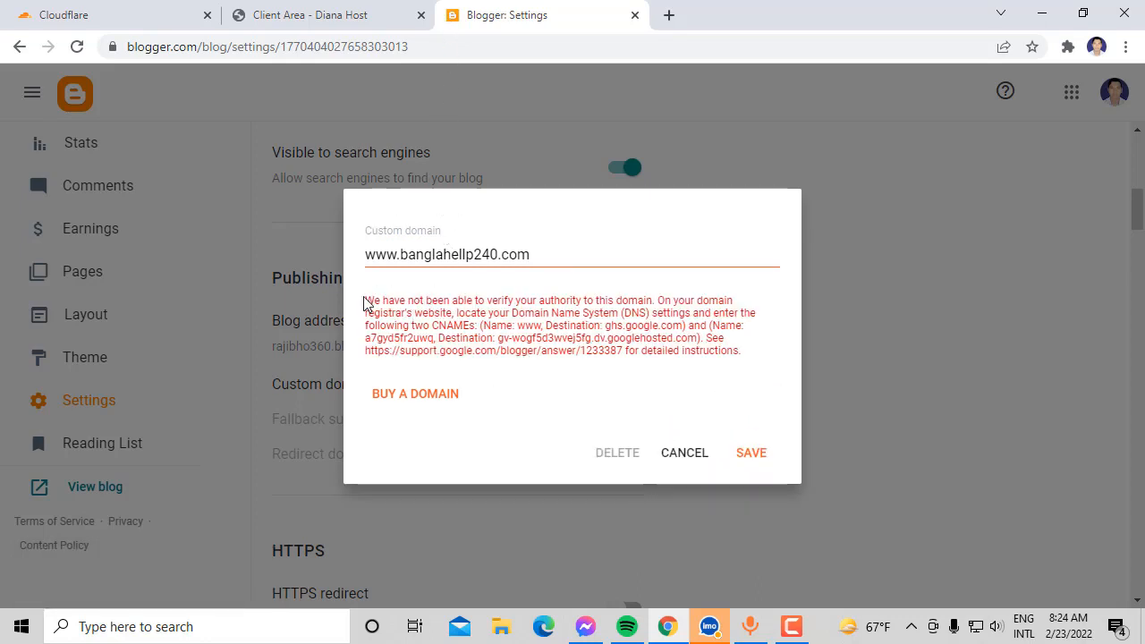
drag(367, 301, 746, 362)
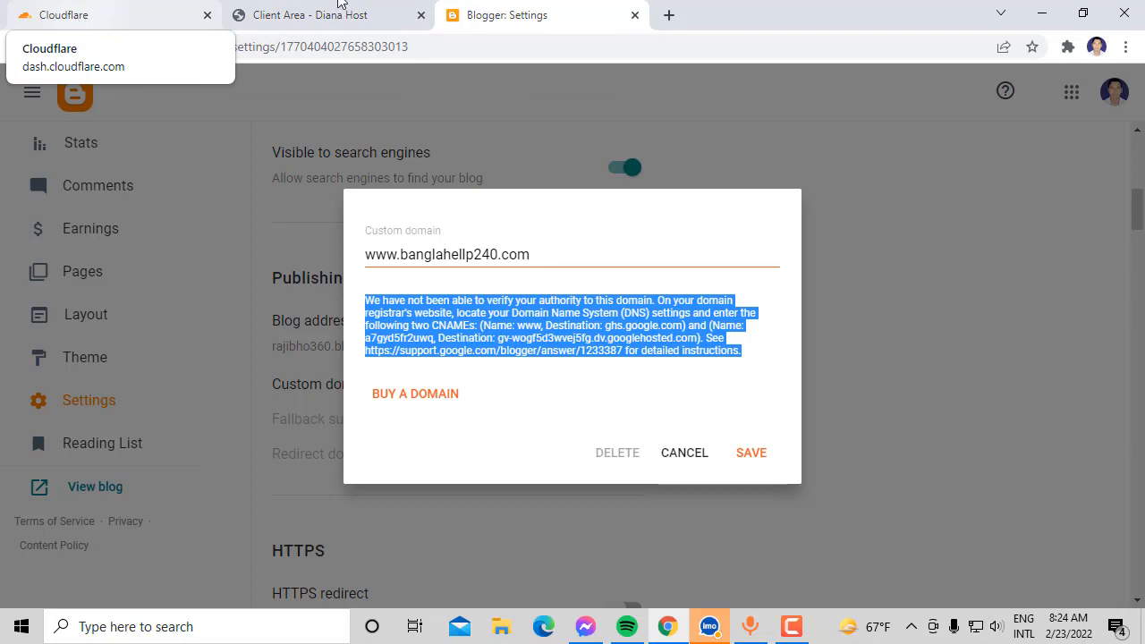
Step: Switch to Cloudflare, create an account with the account email and password, and save the login in the browser
click(86, 20)
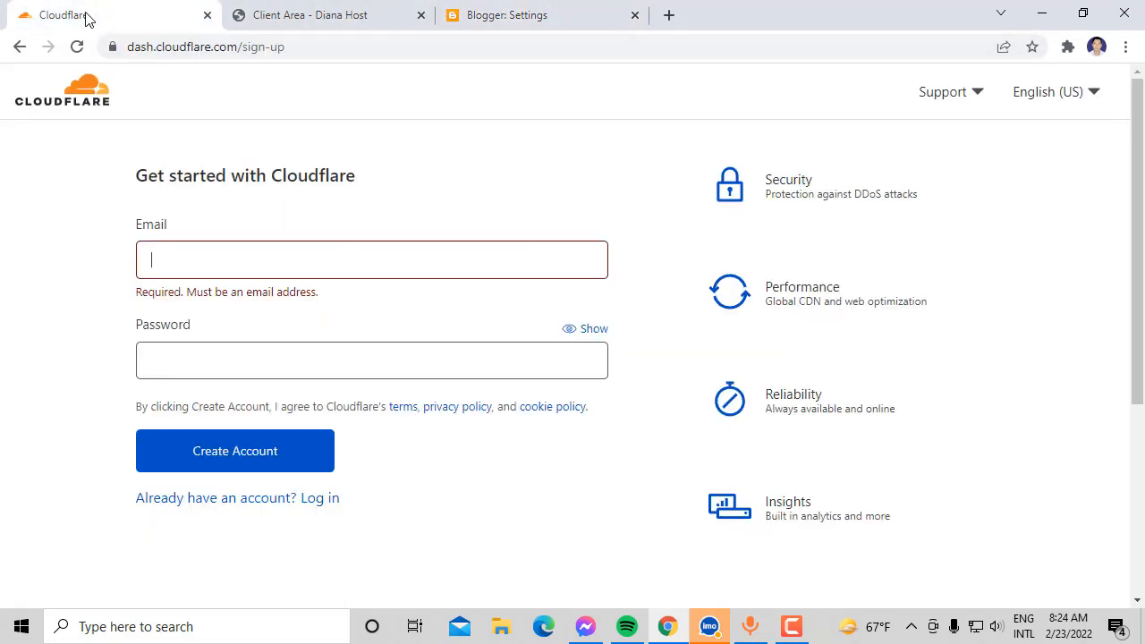
click(334, 250)
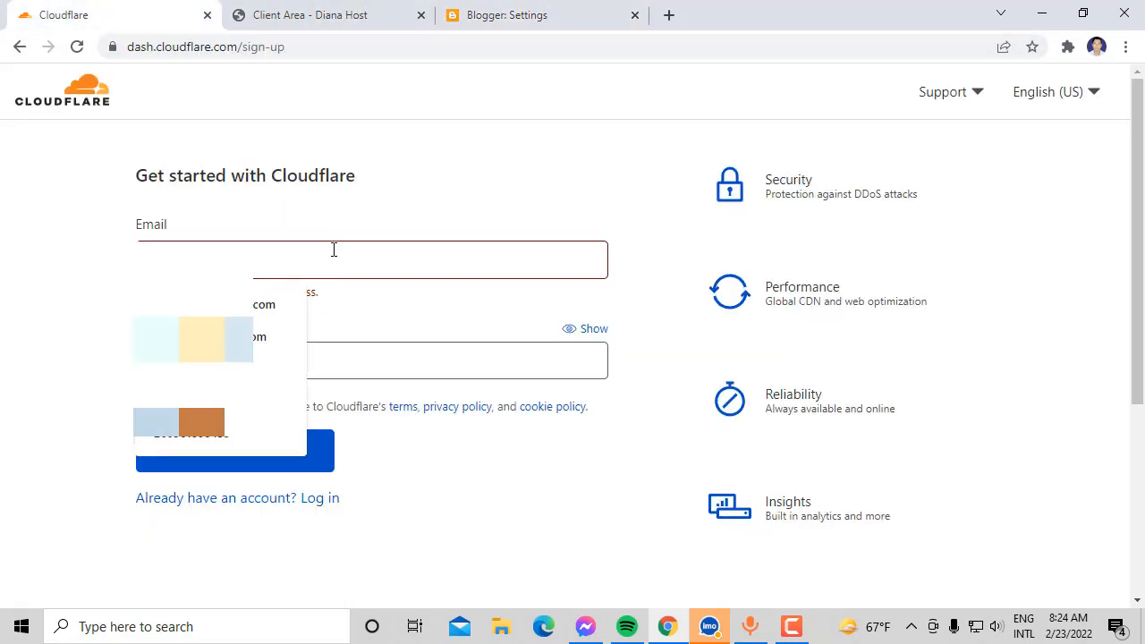
click(228, 338)
click(229, 343)
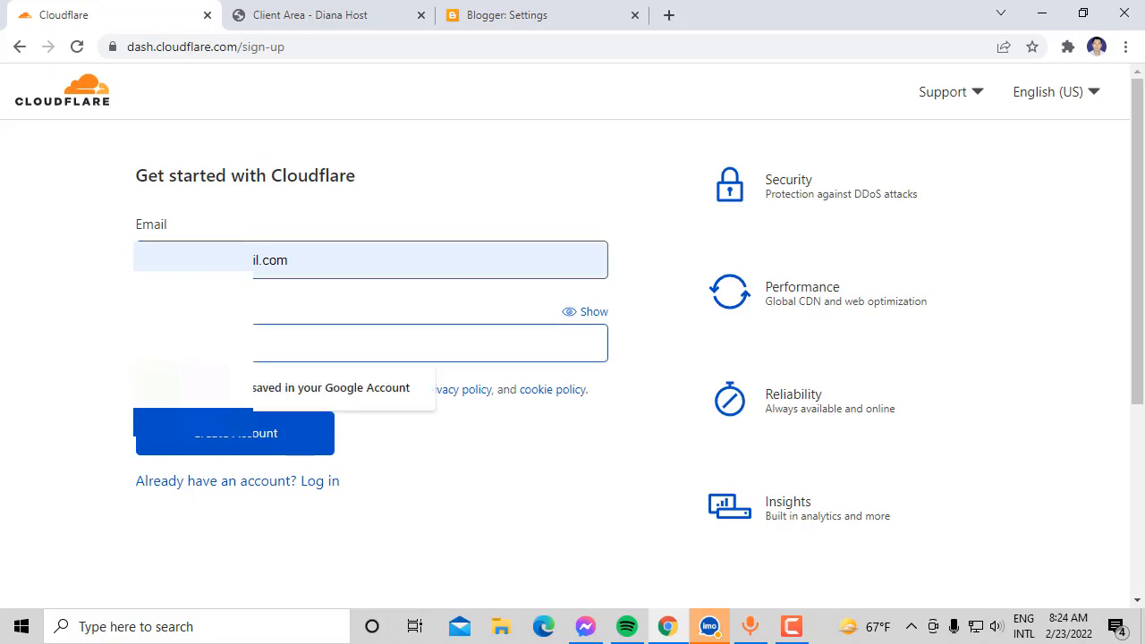
text(@)
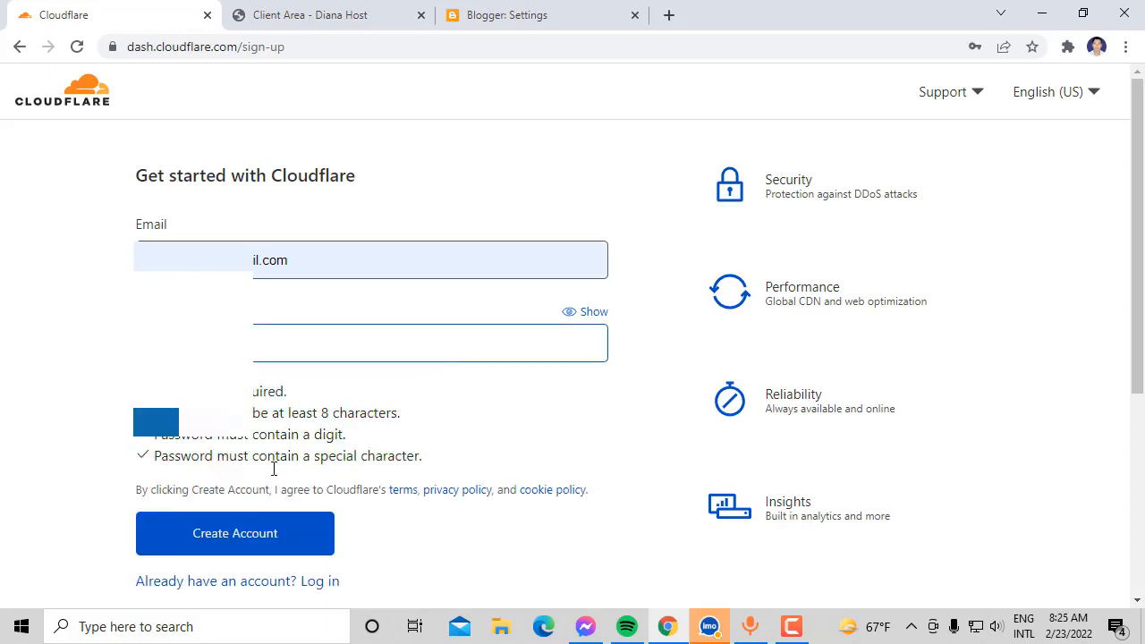
click(595, 315)
click(595, 315)
click(247, 540)
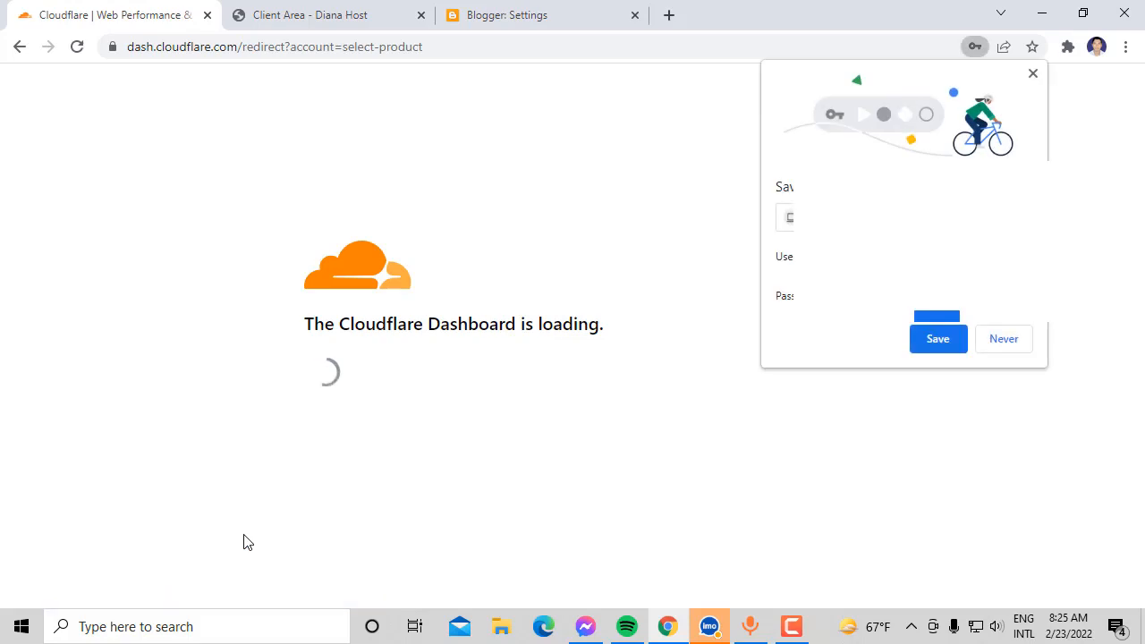
click(938, 338)
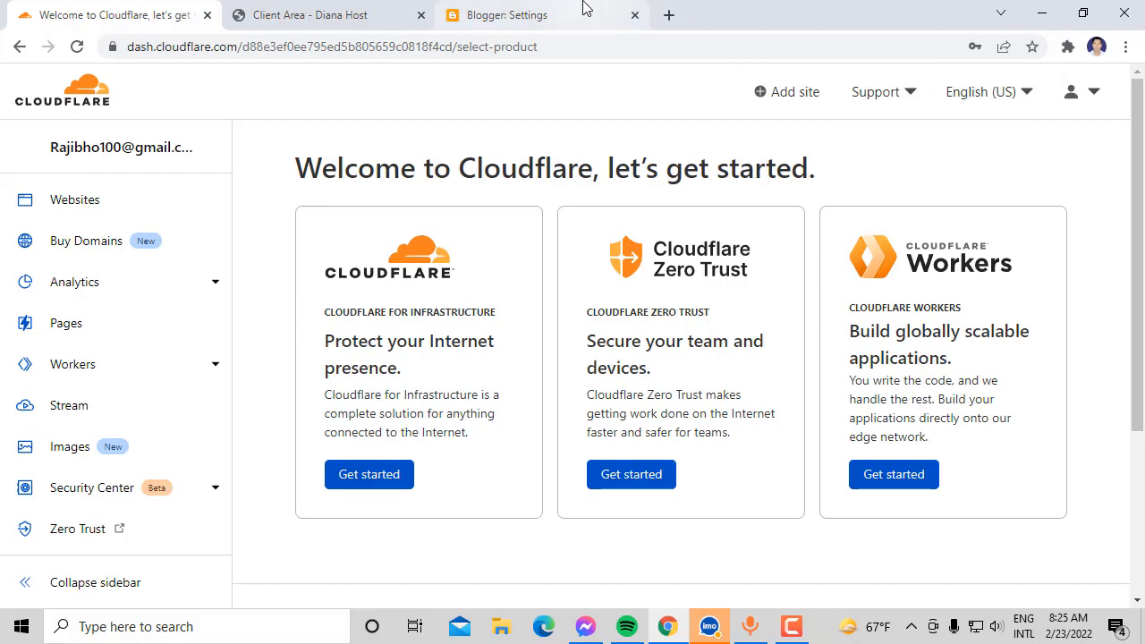
click(669, 15)
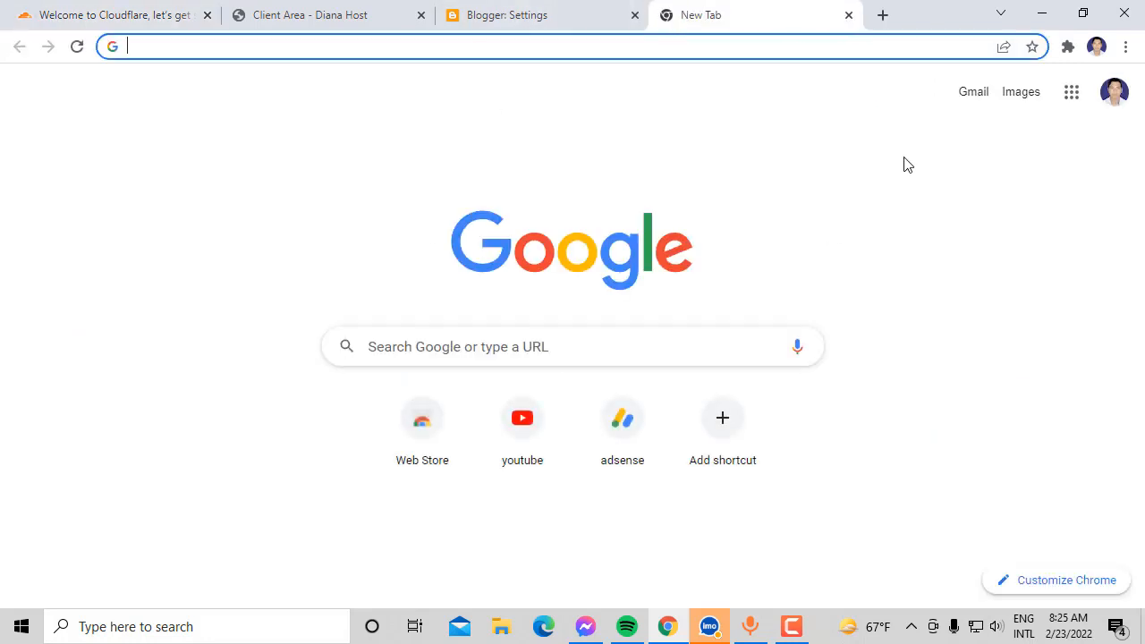
click(1070, 100)
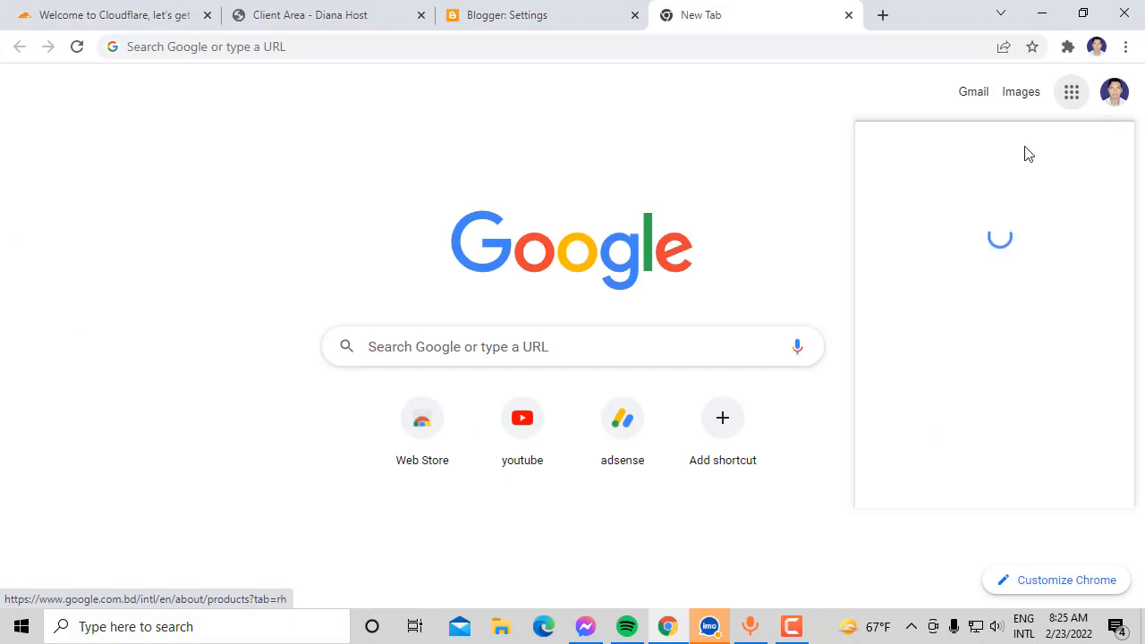
click(988, 183)
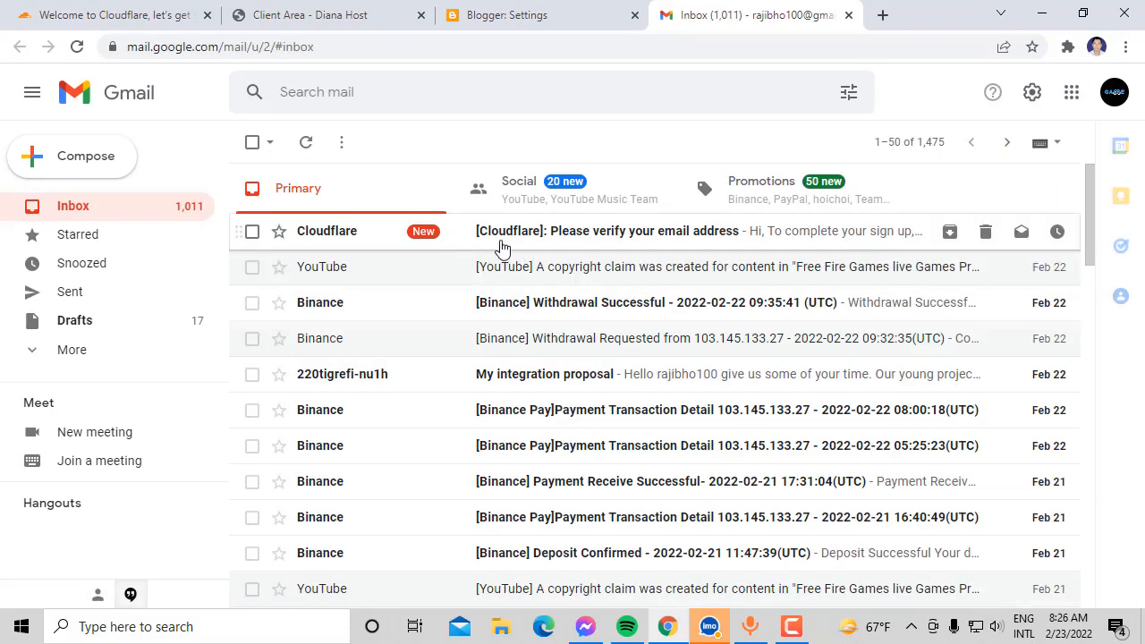
click(543, 240)
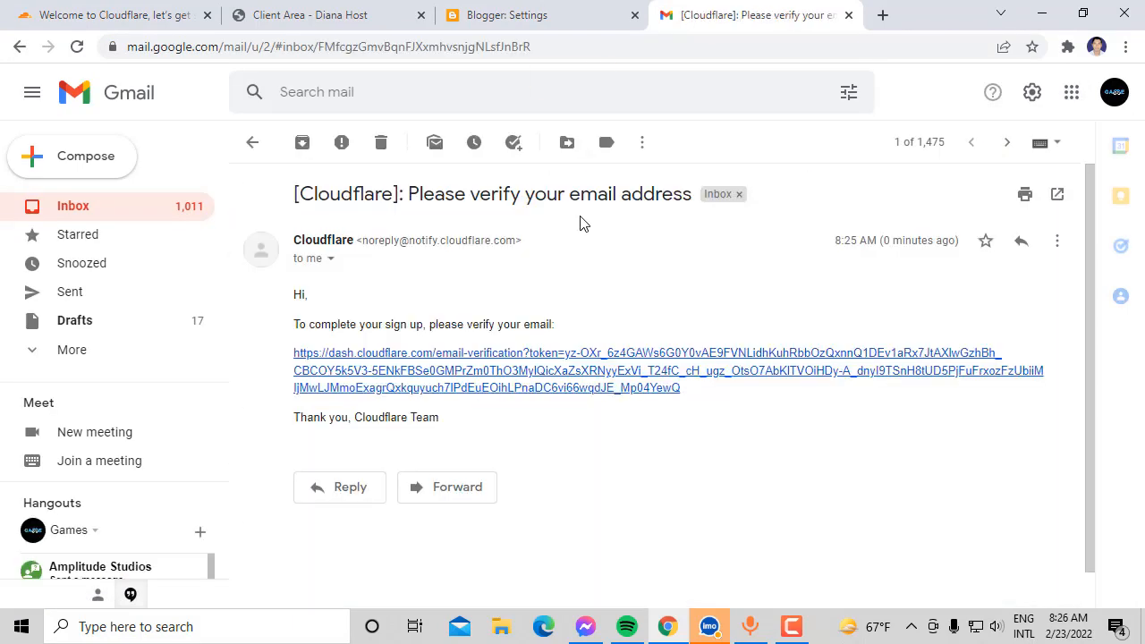
click(450, 387)
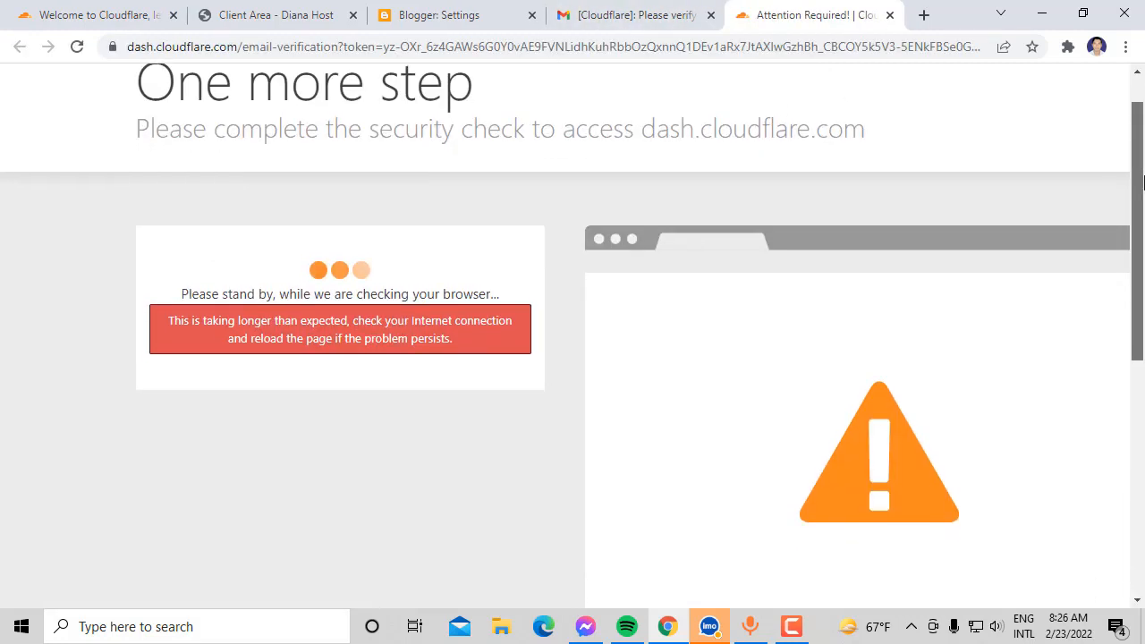
Step: Complete Cloudflare's security check by selecting images containing a boat in both rounds and submitting the answers
click(228, 319)
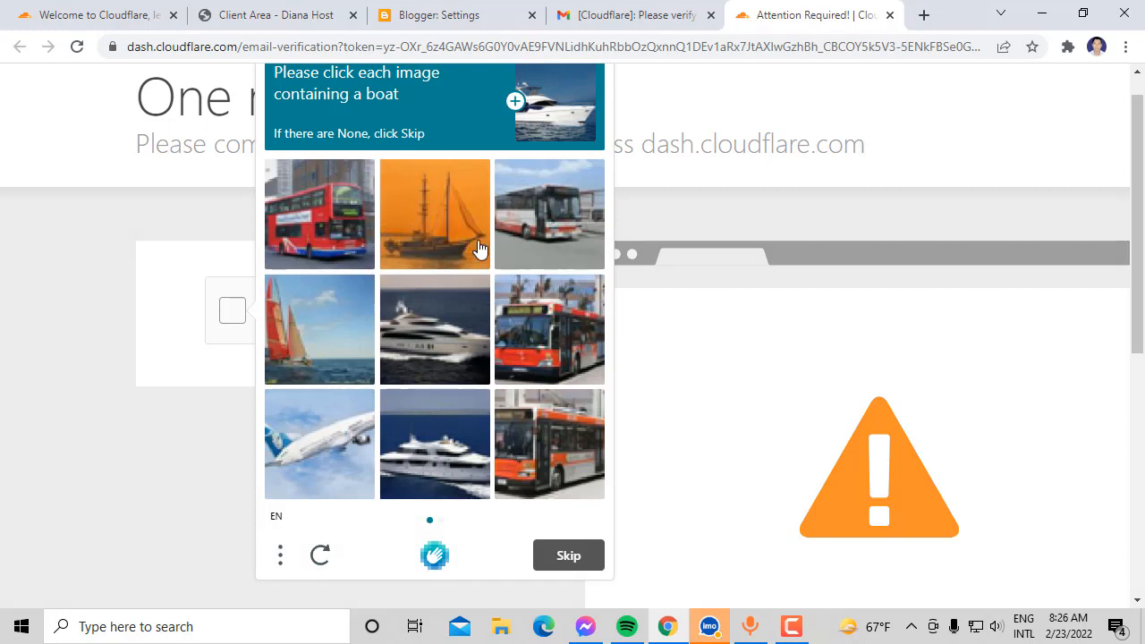
click(419, 425)
click(404, 358)
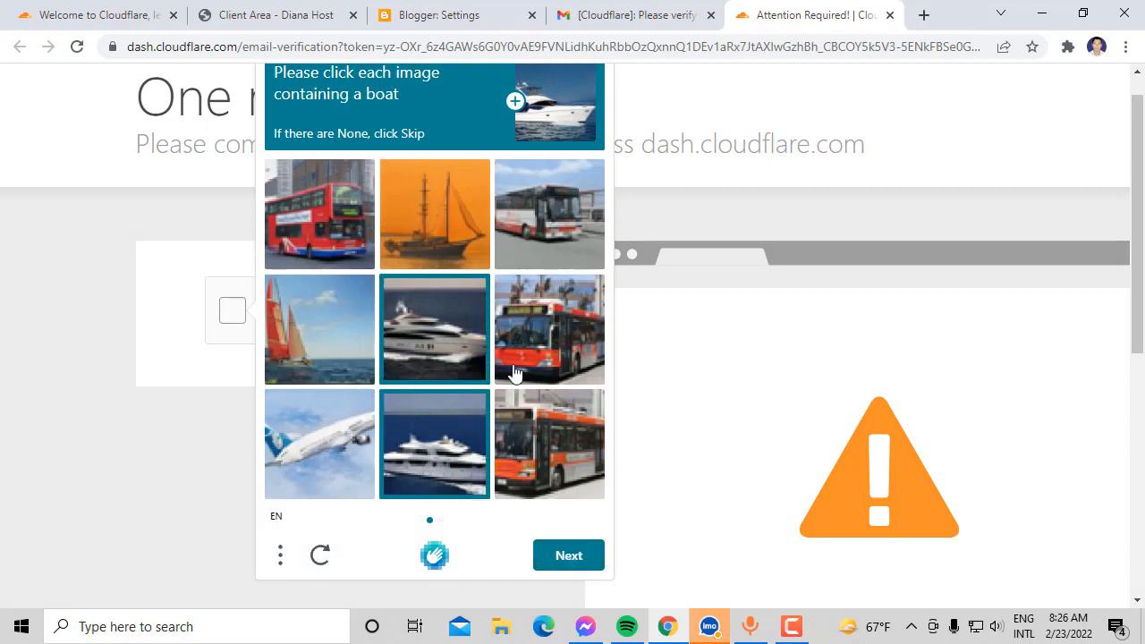
click(338, 332)
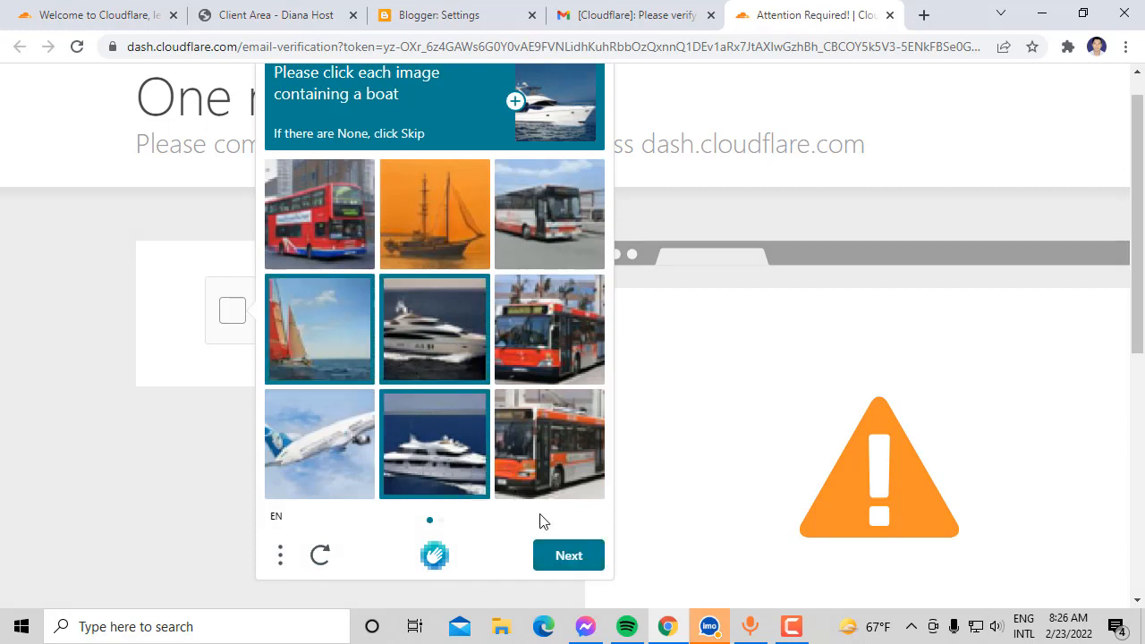
click(566, 556)
click(428, 347)
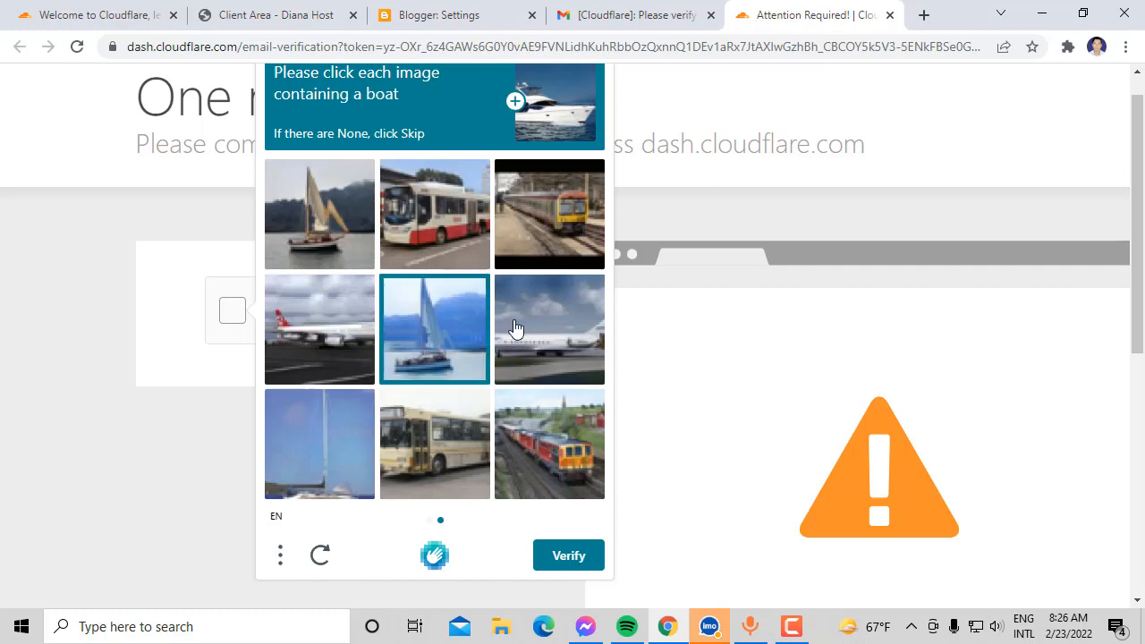
click(516, 328)
click(309, 248)
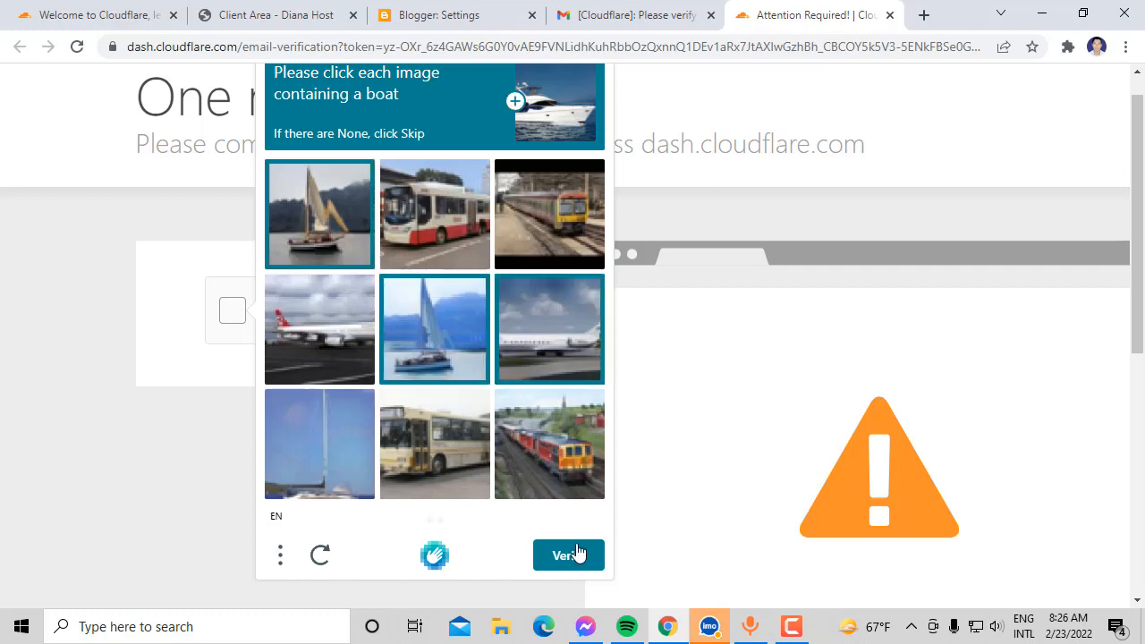
click(577, 553)
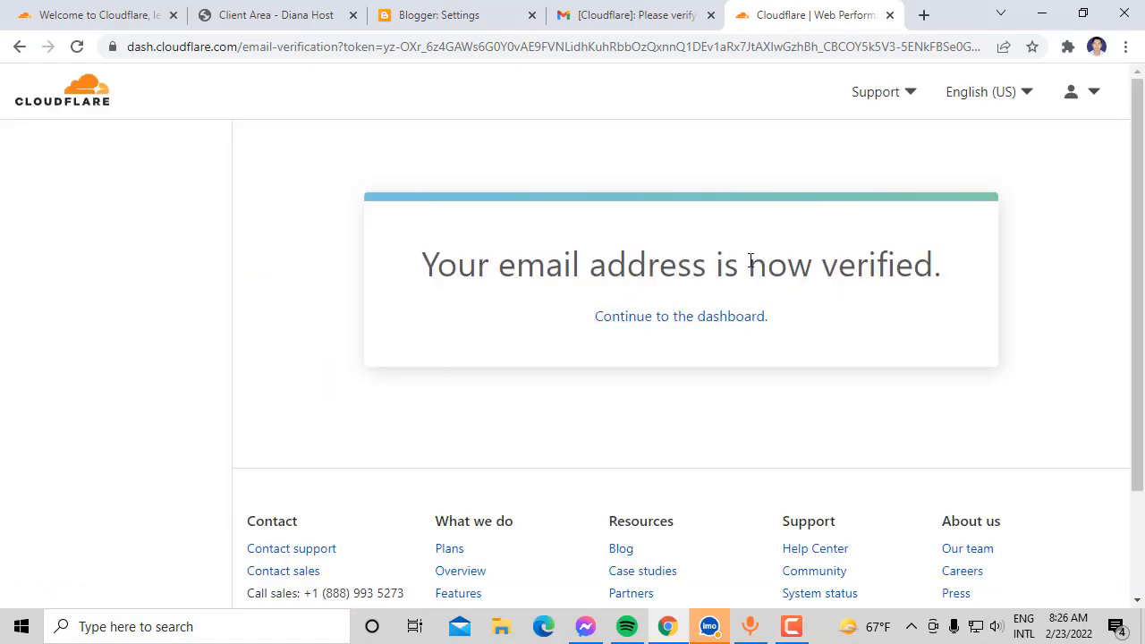
Step: Close the email verification and Gmail pages and return to the Cloudflare dashboard
click(889, 14)
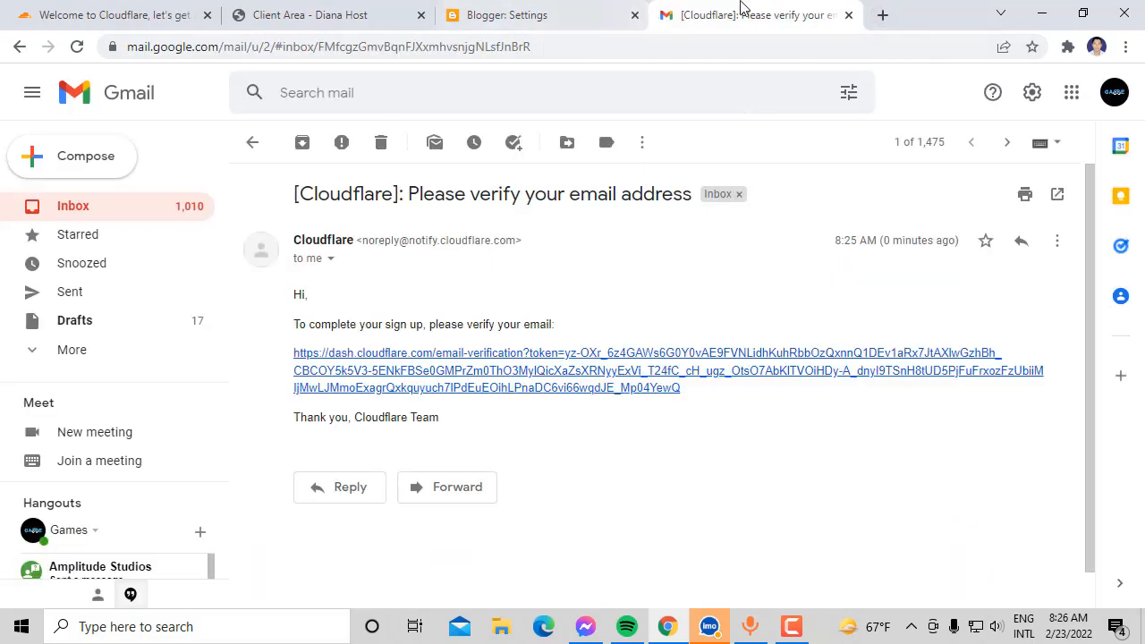
click(849, 15)
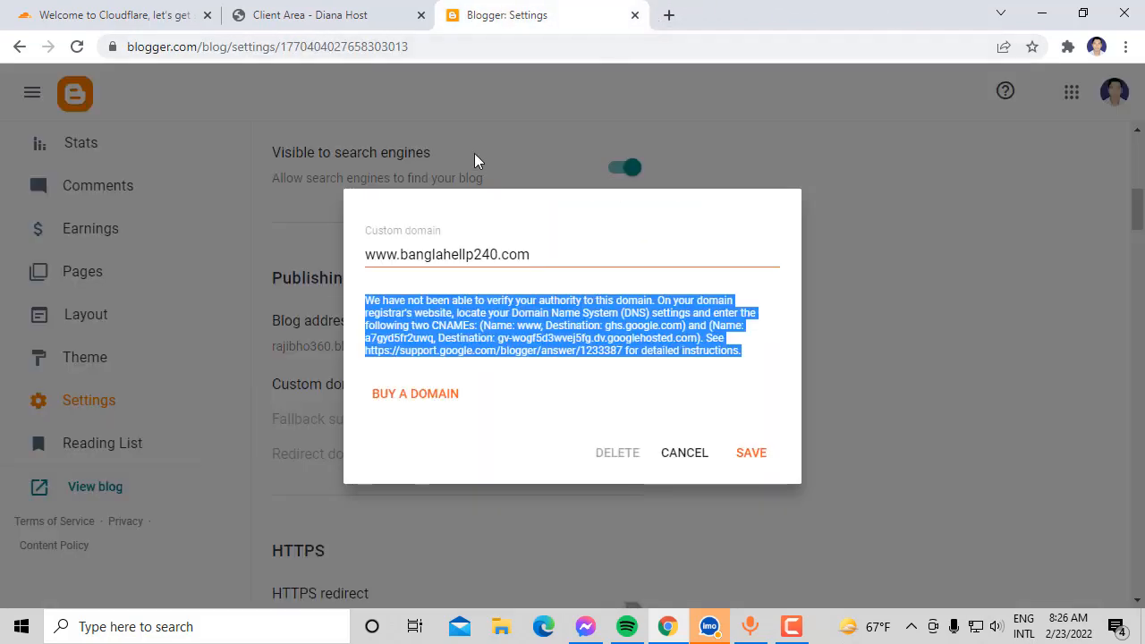
click(327, 16)
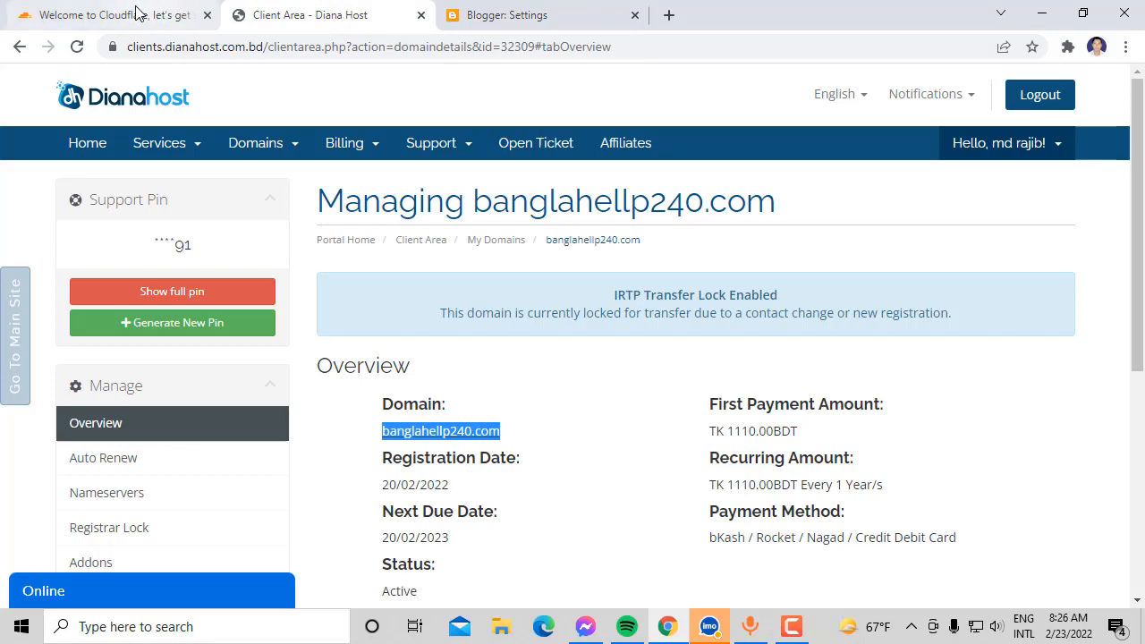
click(139, 15)
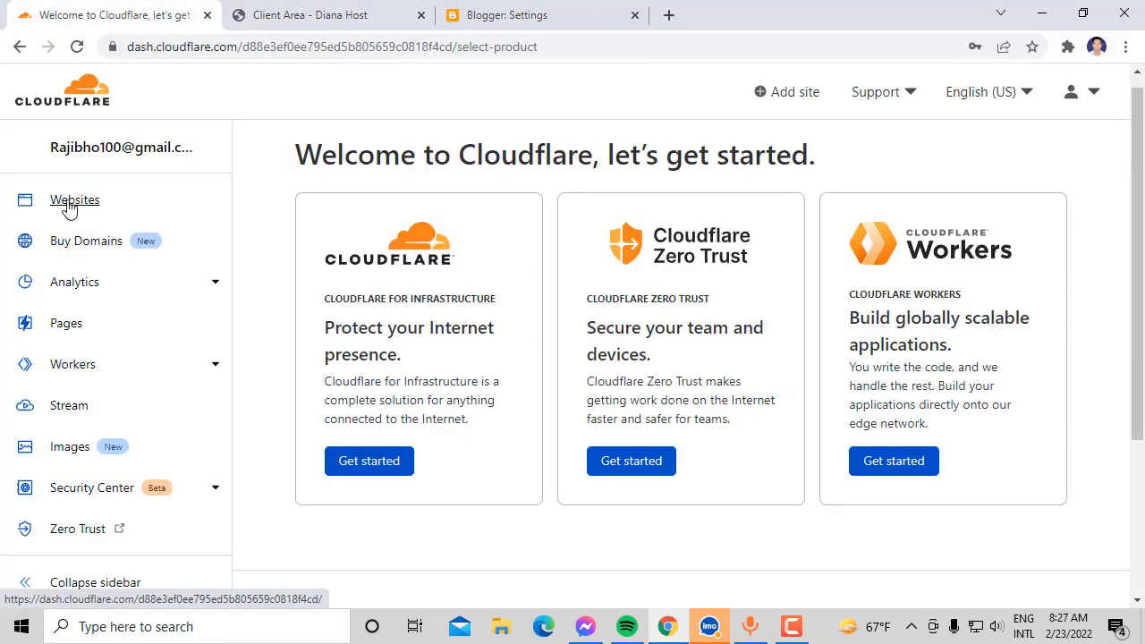
Step: Go to Cloudflare's Websites page and open the form for adding a site
click(69, 204)
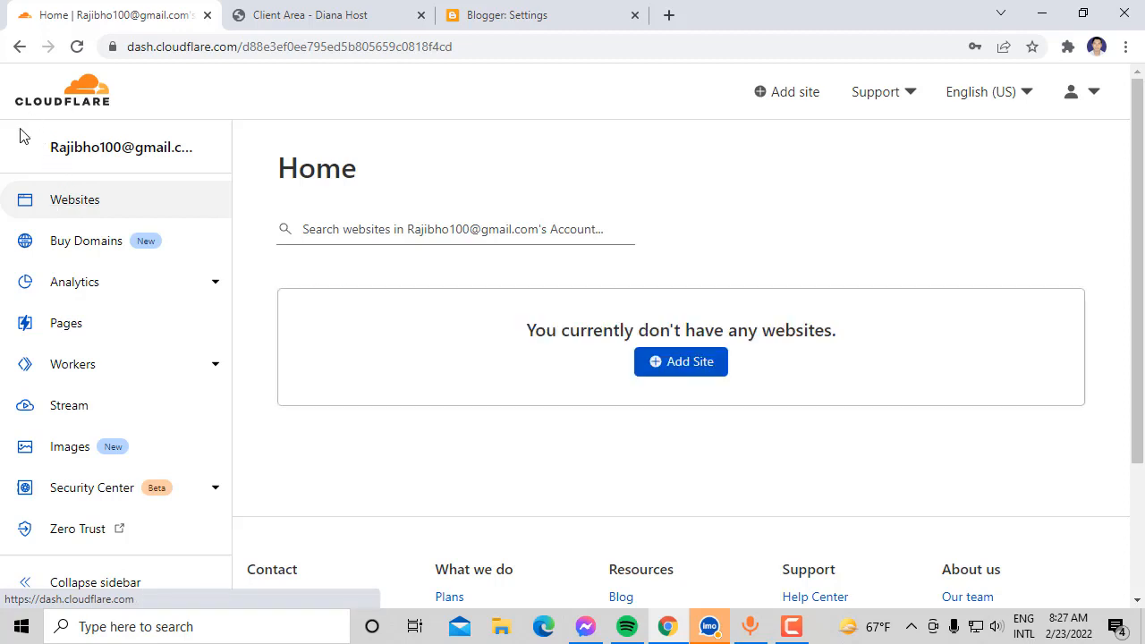
click(85, 202)
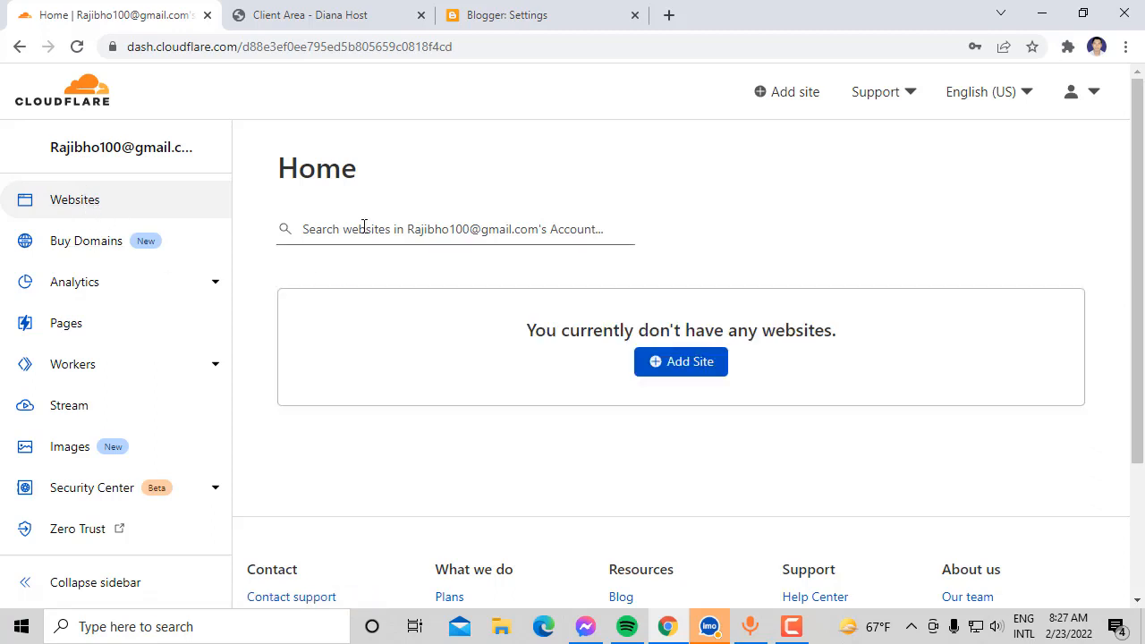
click(707, 367)
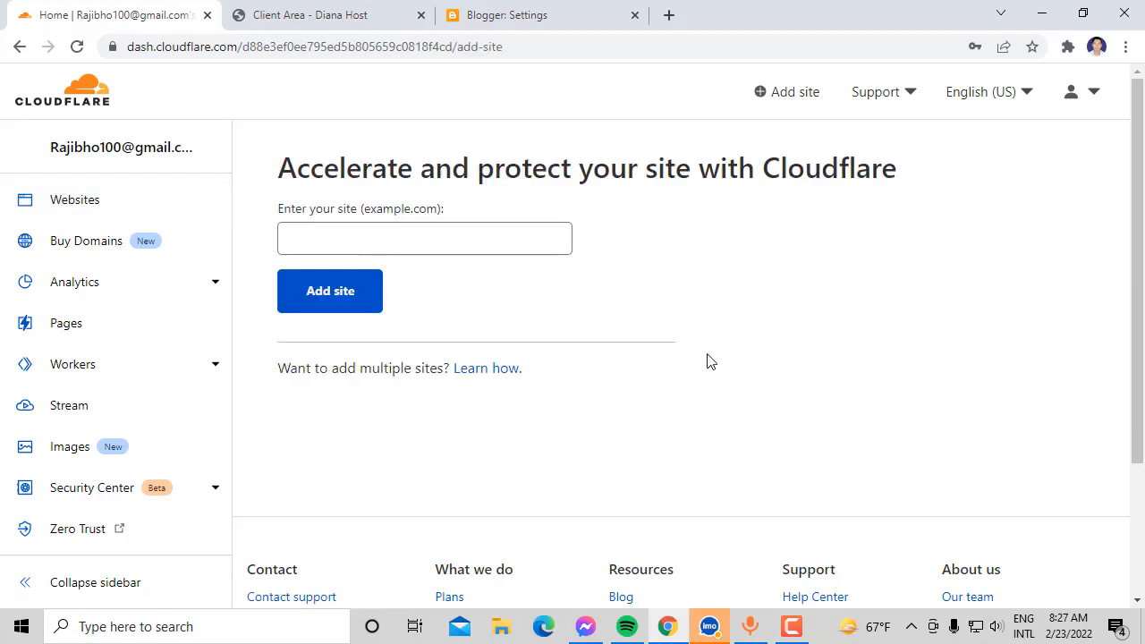
click(296, 240)
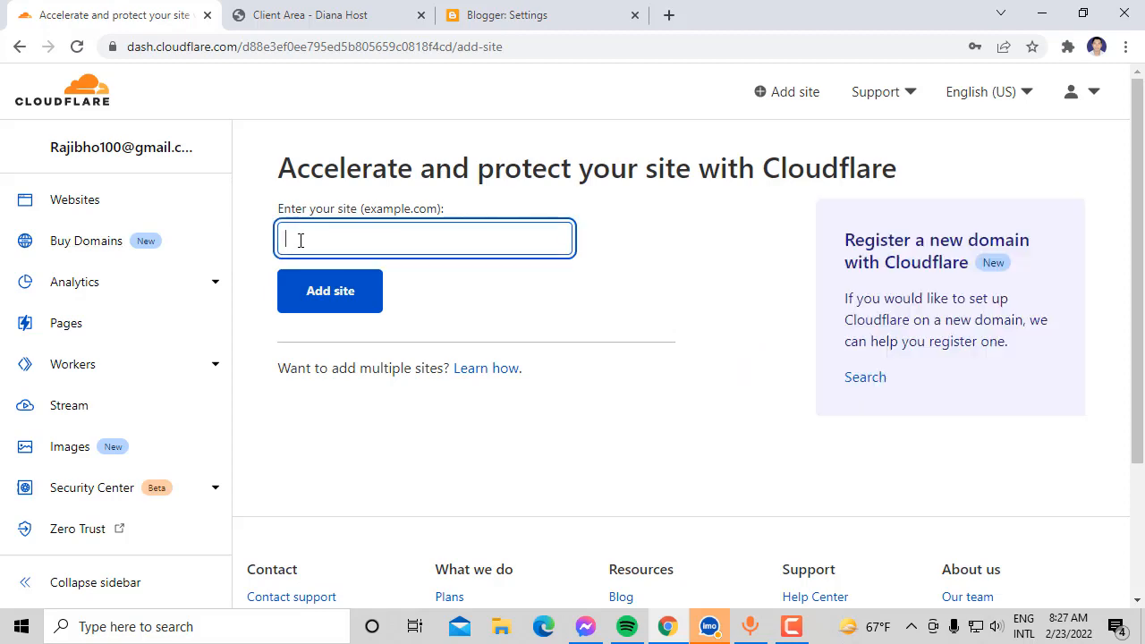
Step: Copy banglahellp240.com from the Diana Host domain overview, paste it as the site name in Cloudflare, and add the site
click(385, 16)
right_click(438, 445)
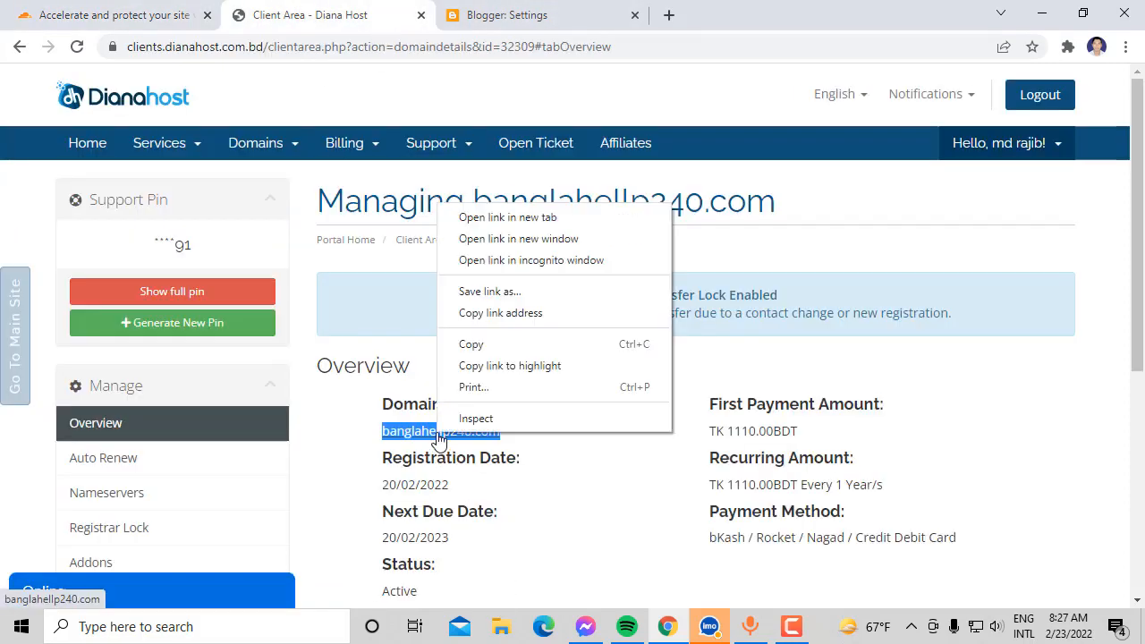
click(472, 344)
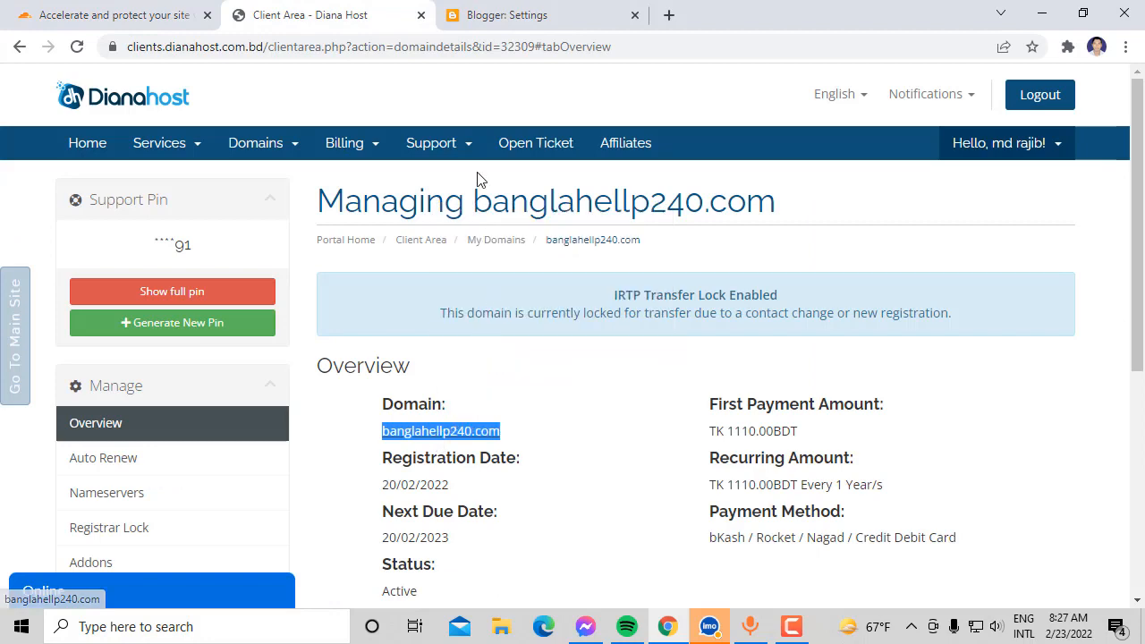
click(141, 18)
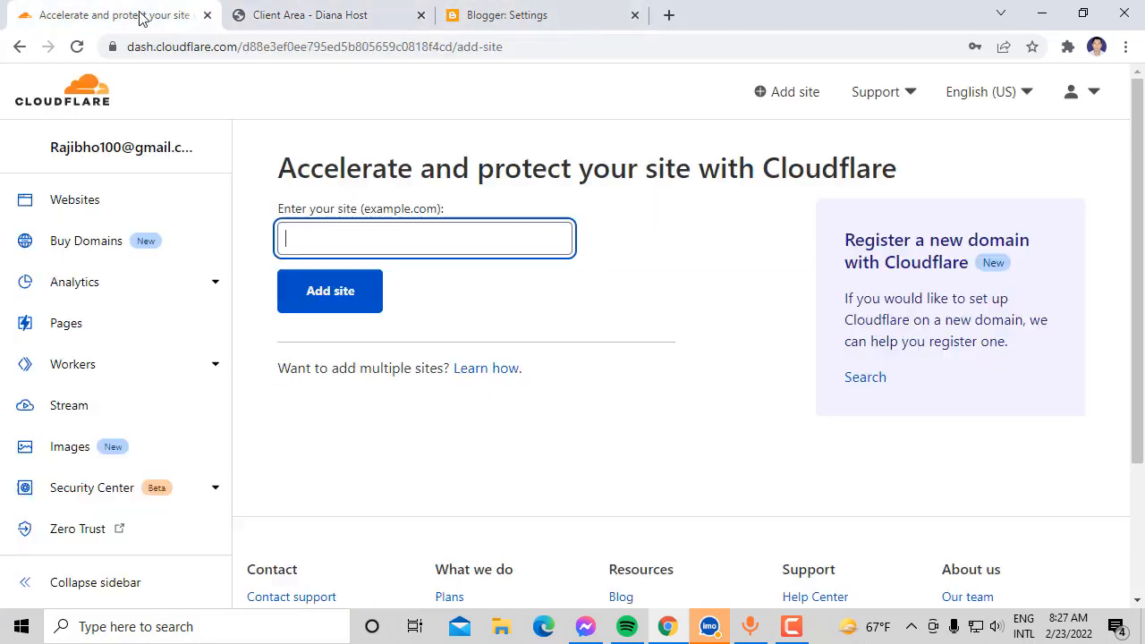
right_click(324, 244)
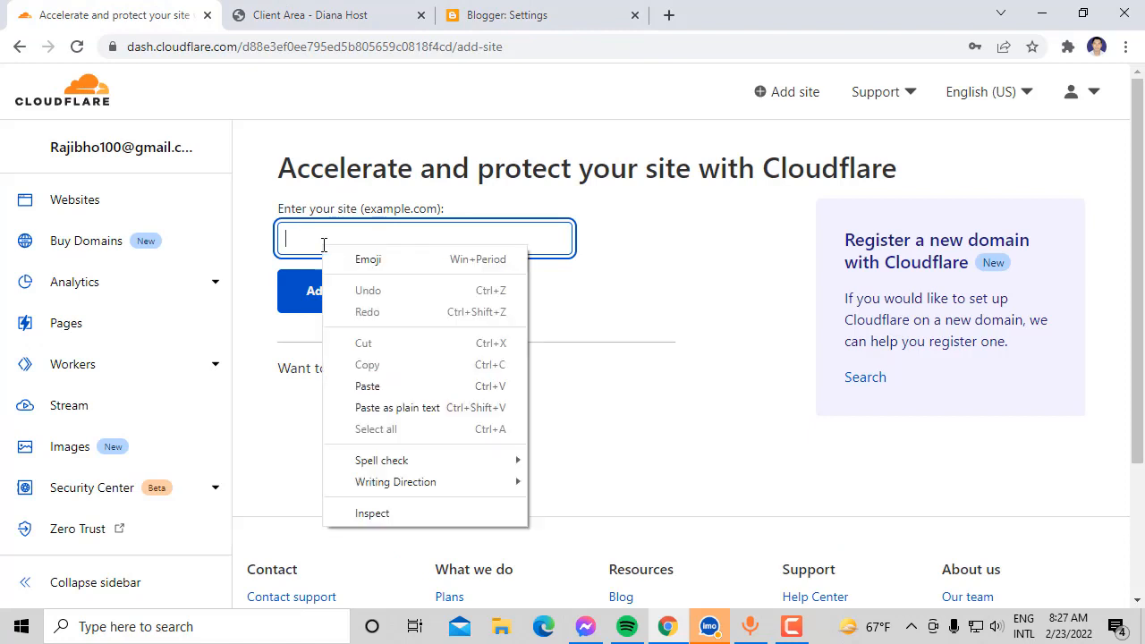
click(393, 387)
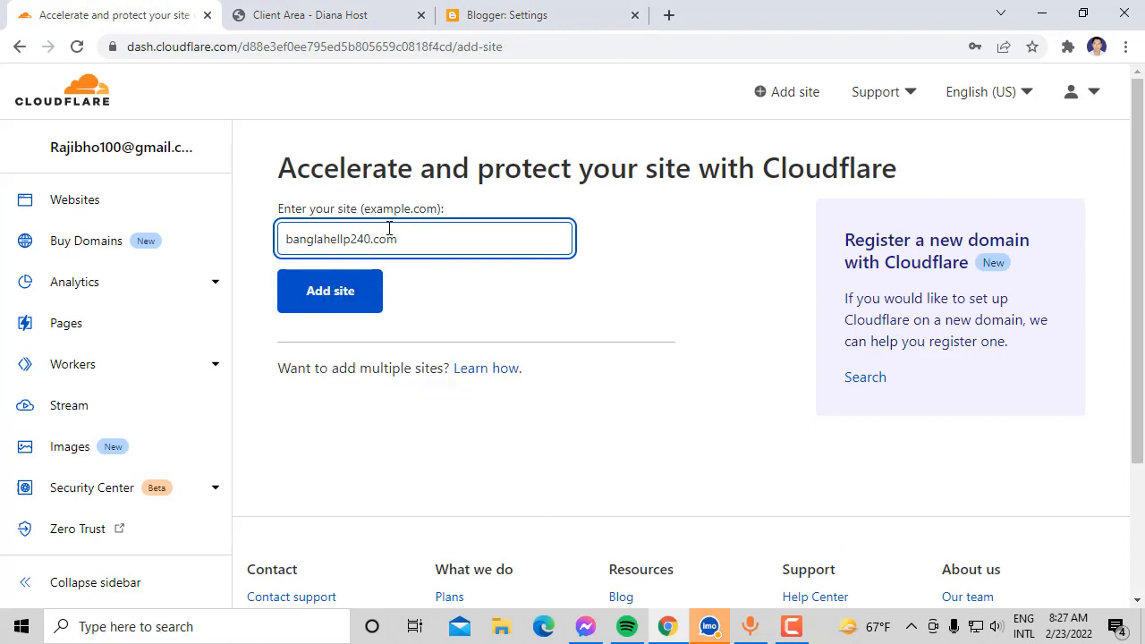
click(353, 298)
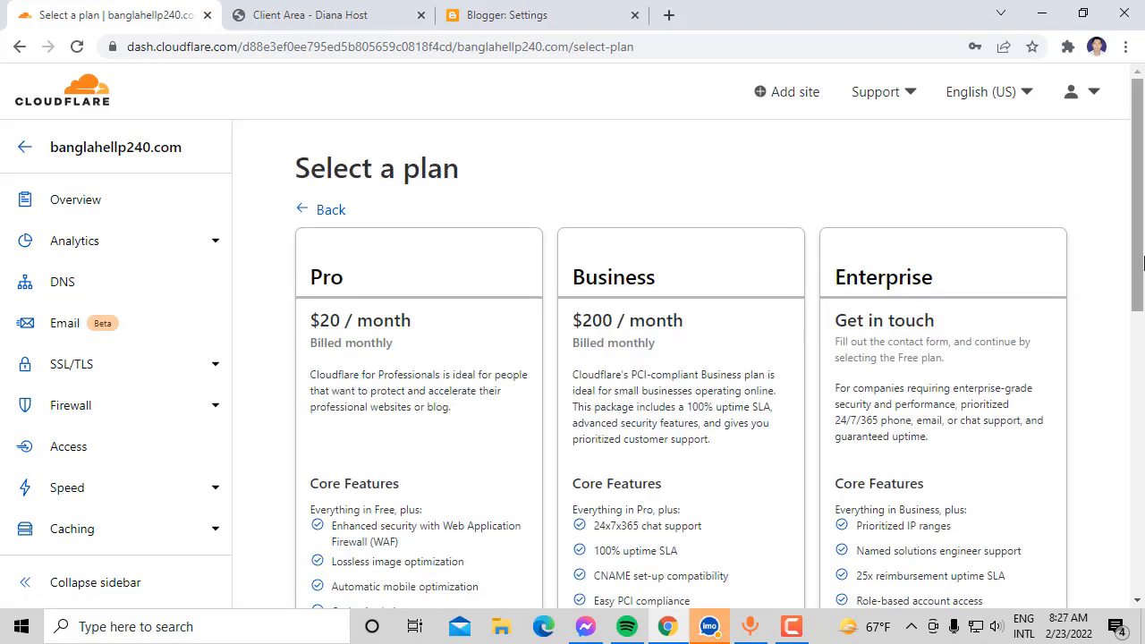
Step: Select the Free $0 plan for banglahellp240.com and continue to its DNS records
drag(1141, 264, 1141, 411)
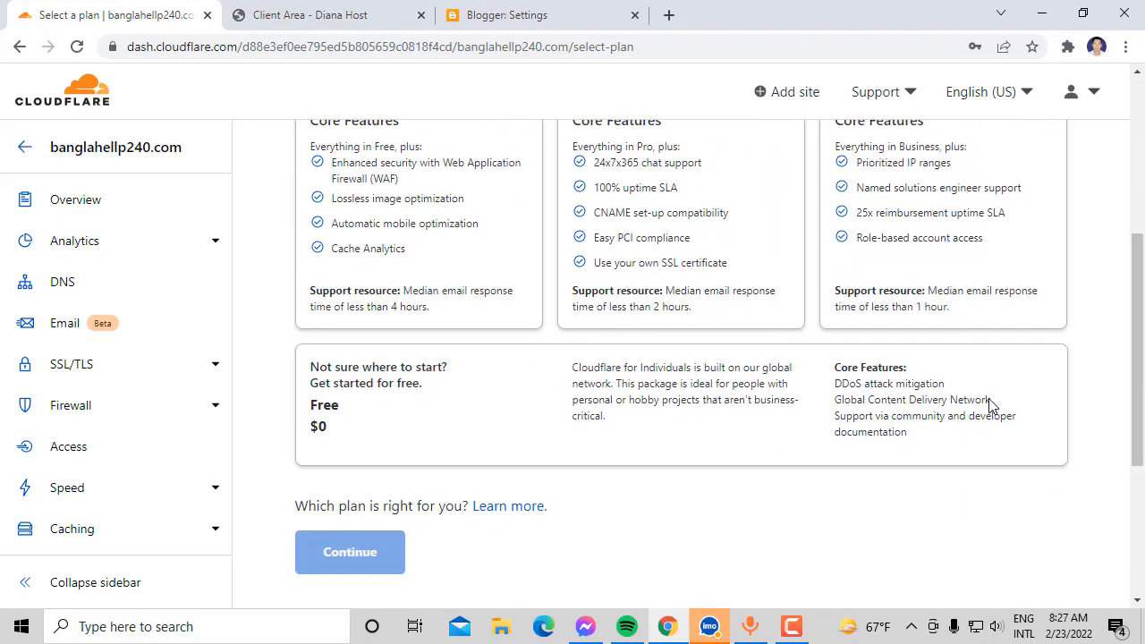
click(461, 407)
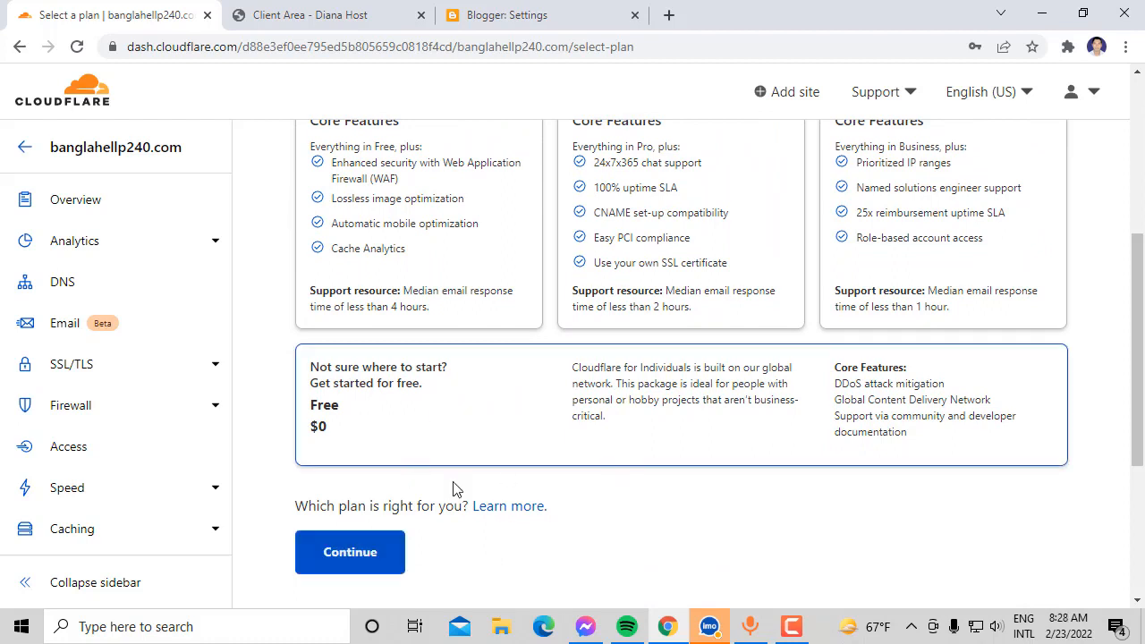
click(379, 563)
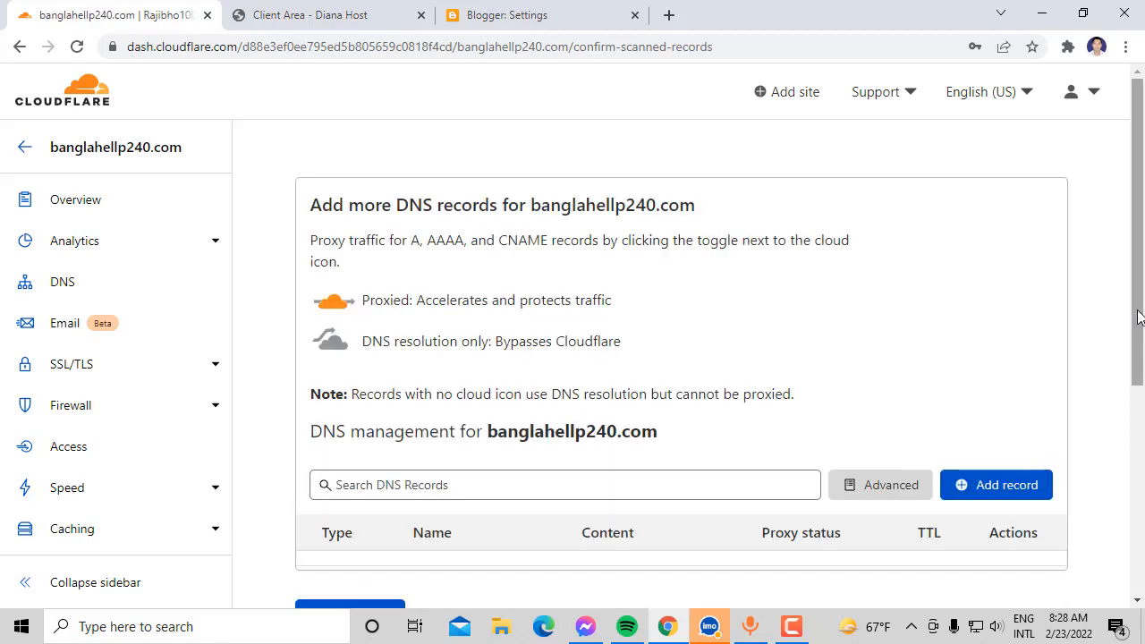
drag(1138, 317, 1143, 410)
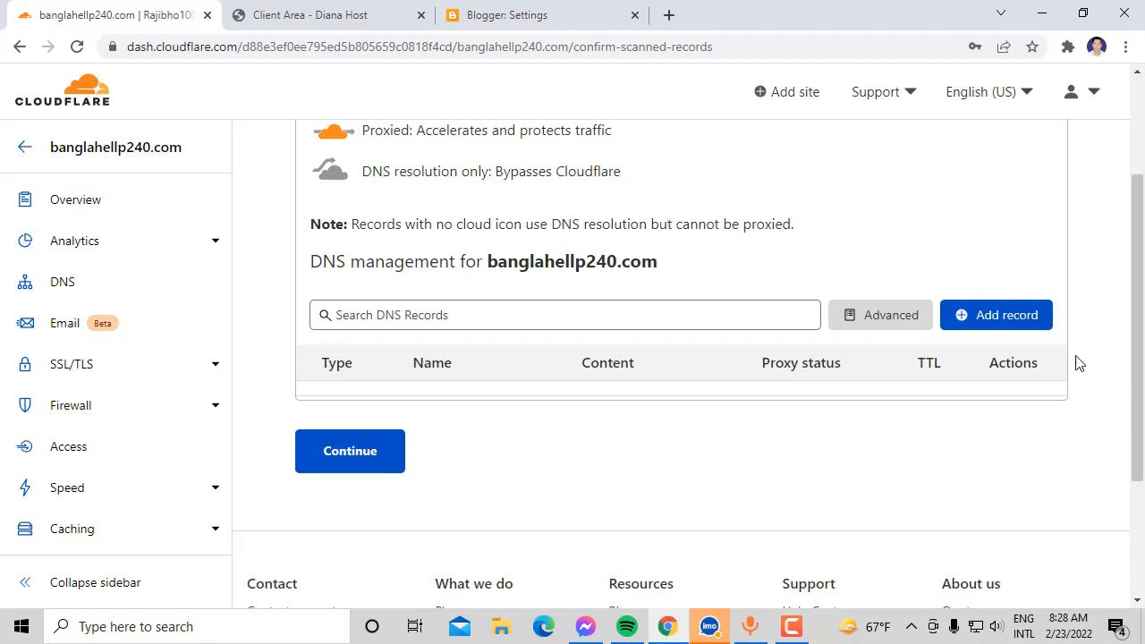
Step: Start a new DNS record for banglahellp240.com with type A and the name @
scroll(541, 355, up, 1)
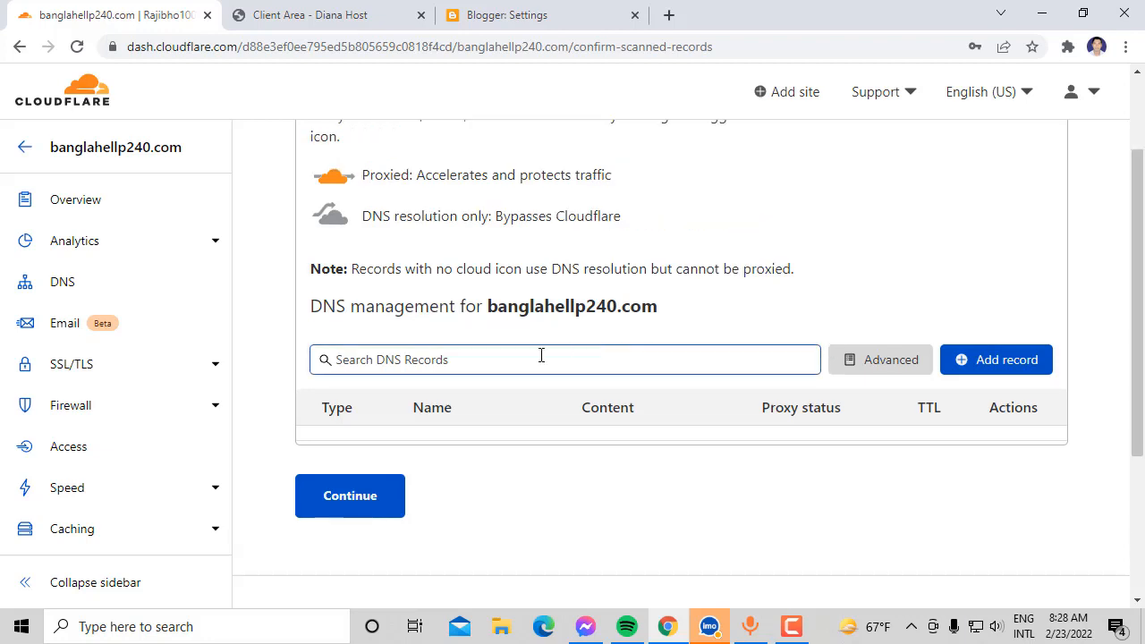
click(1000, 363)
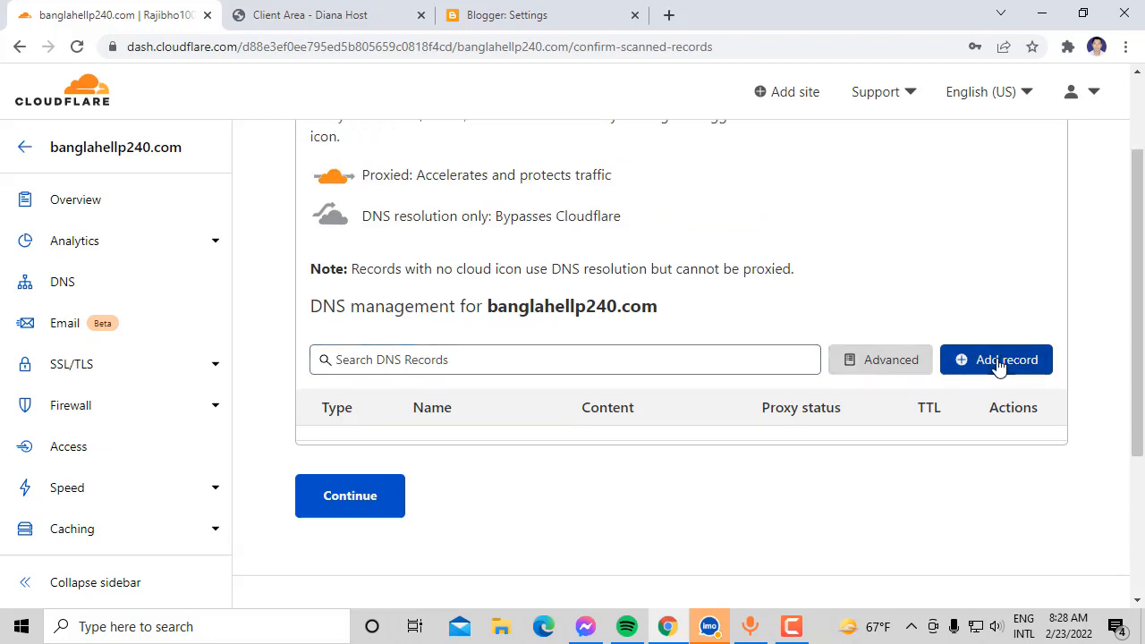
scroll(527, 120, down, 1)
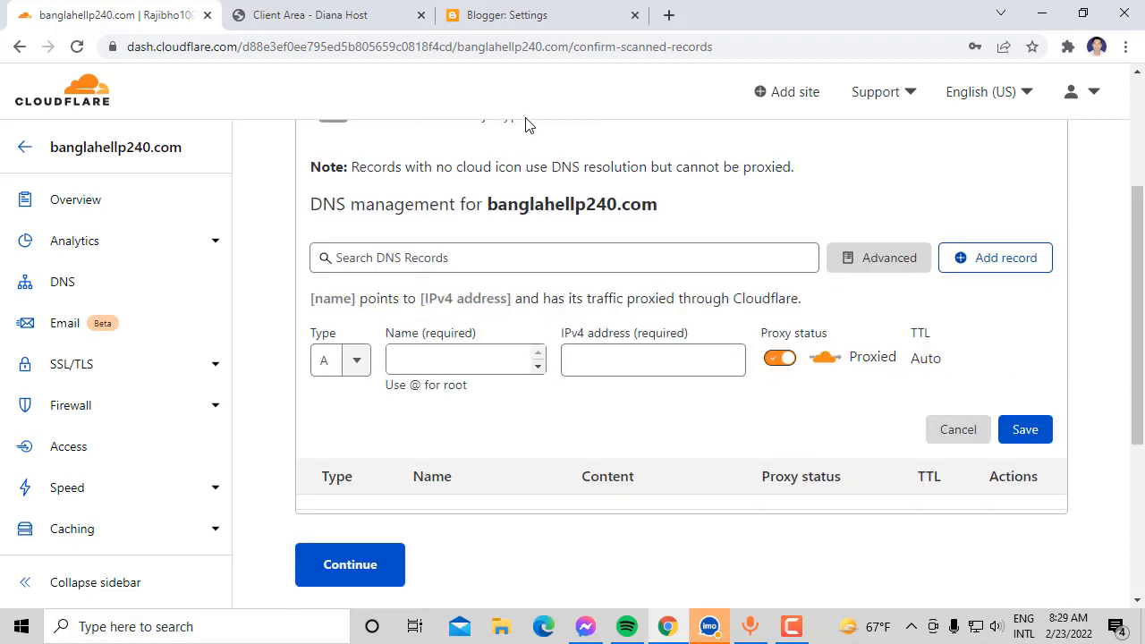
click(358, 367)
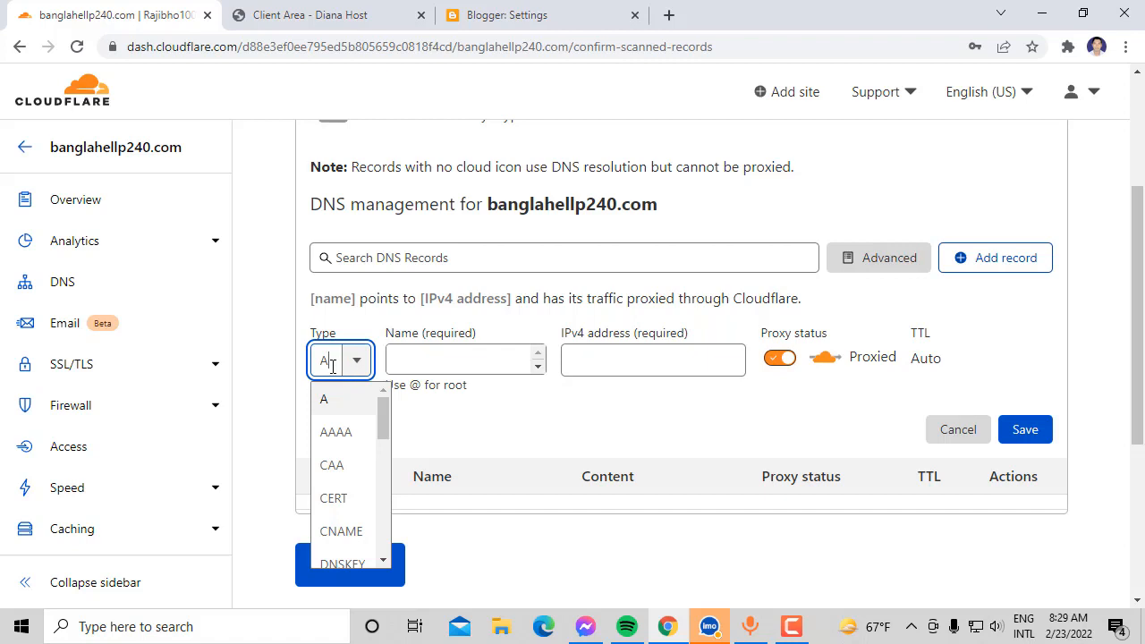
click(327, 404)
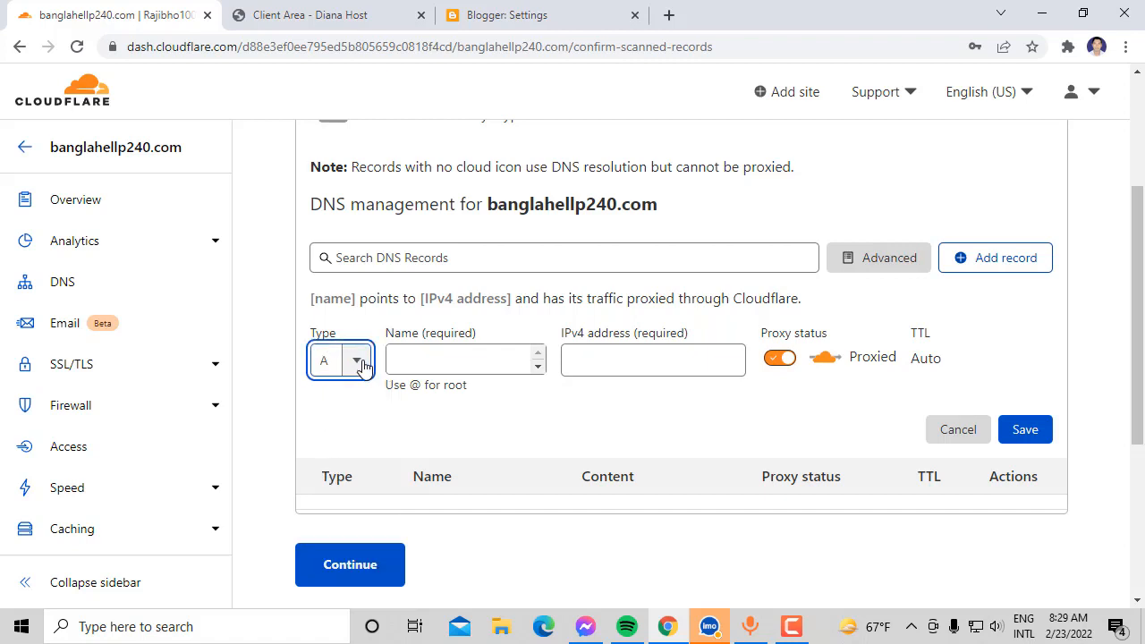
click(359, 364)
click(330, 434)
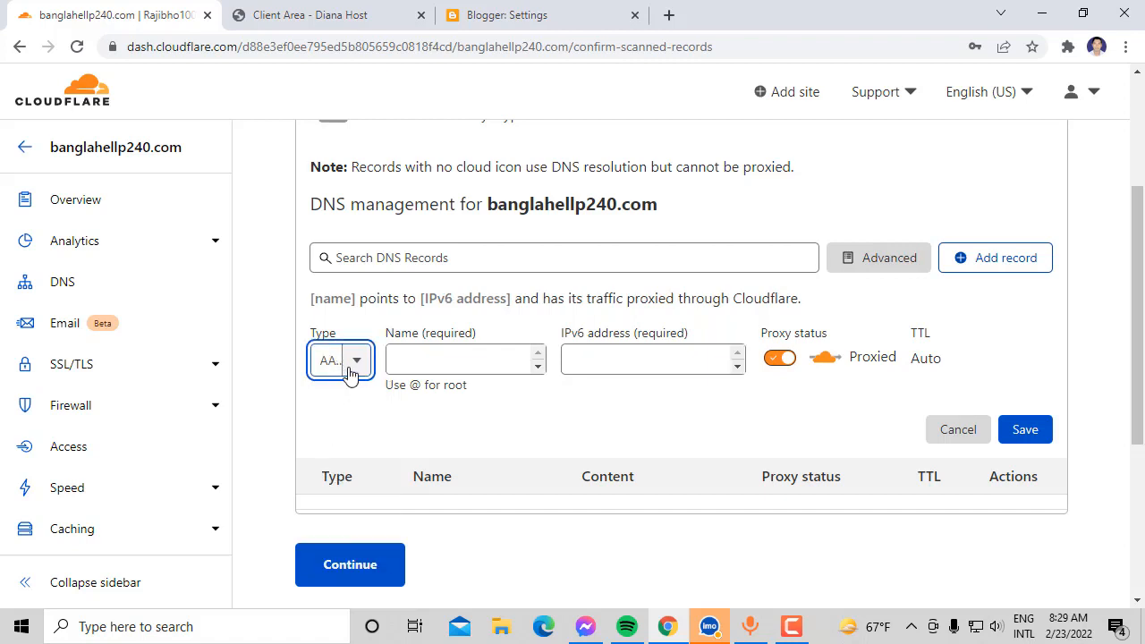
click(351, 374)
click(324, 404)
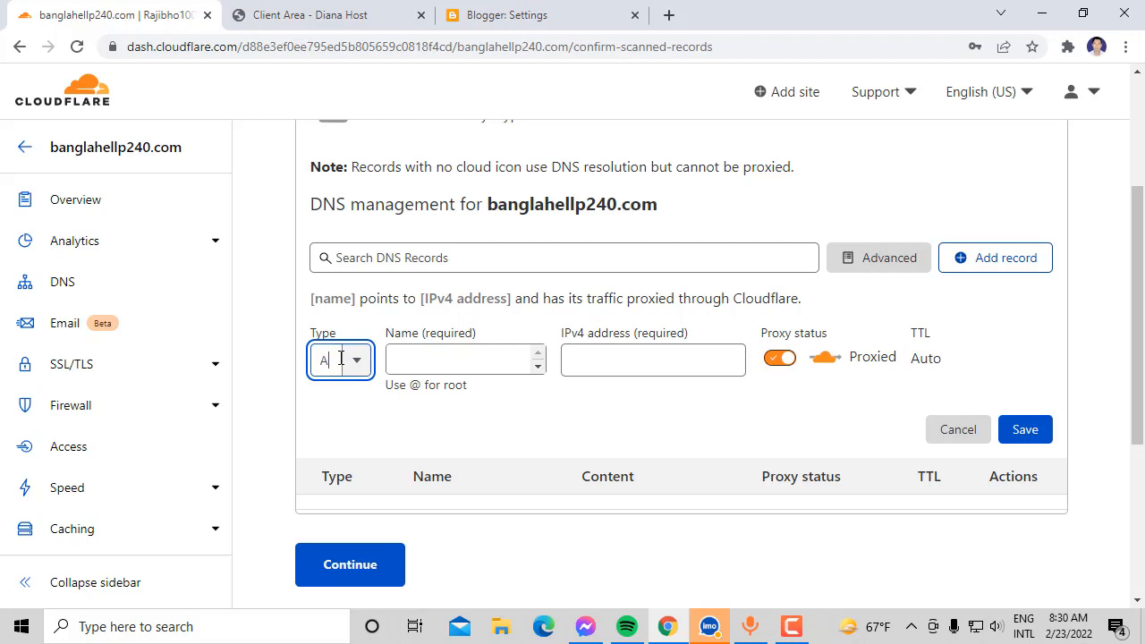
click(424, 358)
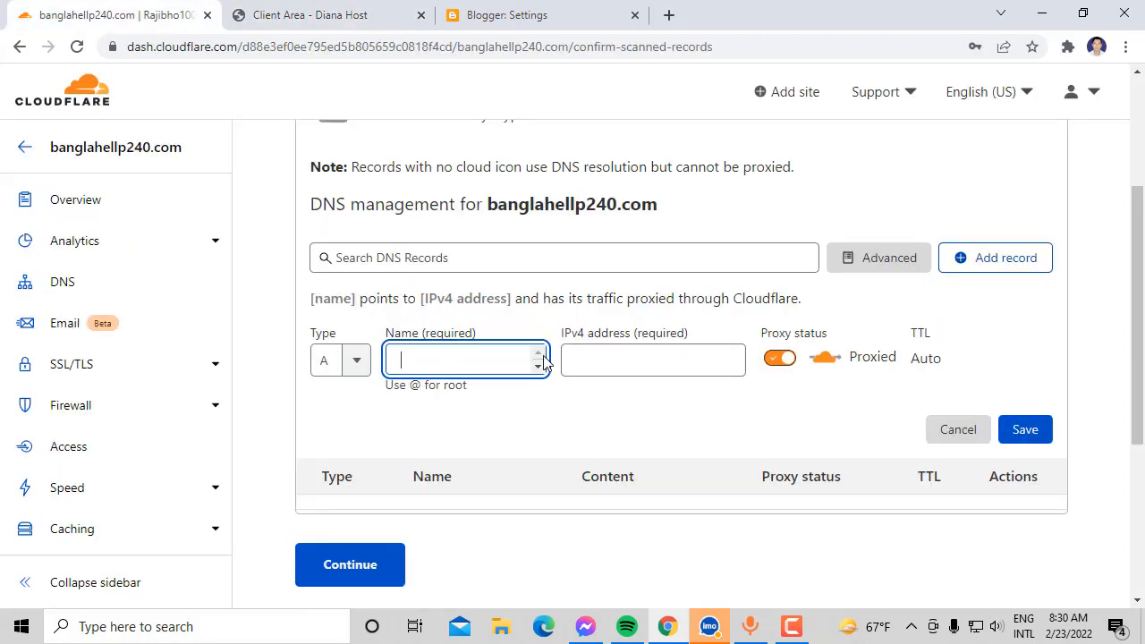
text(@)
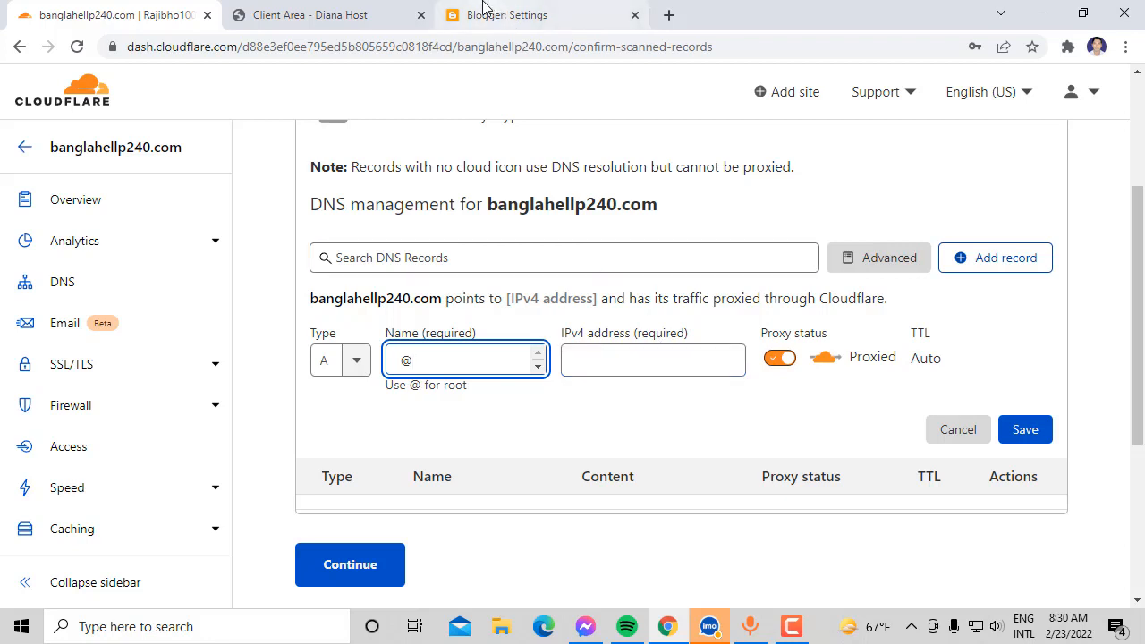
click(442, 14)
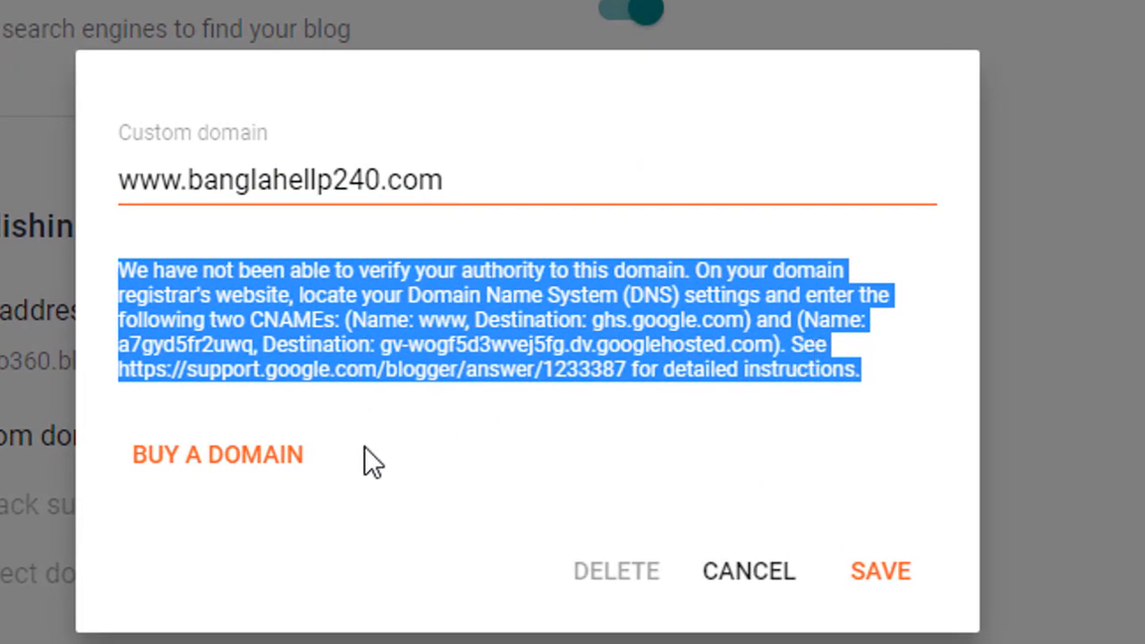
click(149, 398)
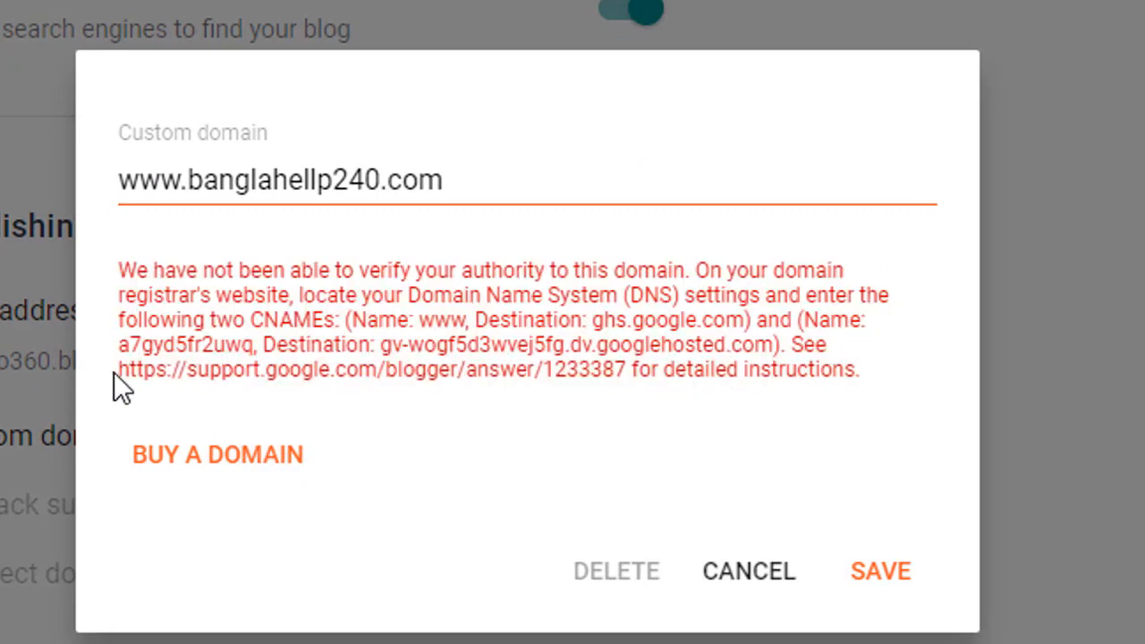
drag(119, 379, 627, 378)
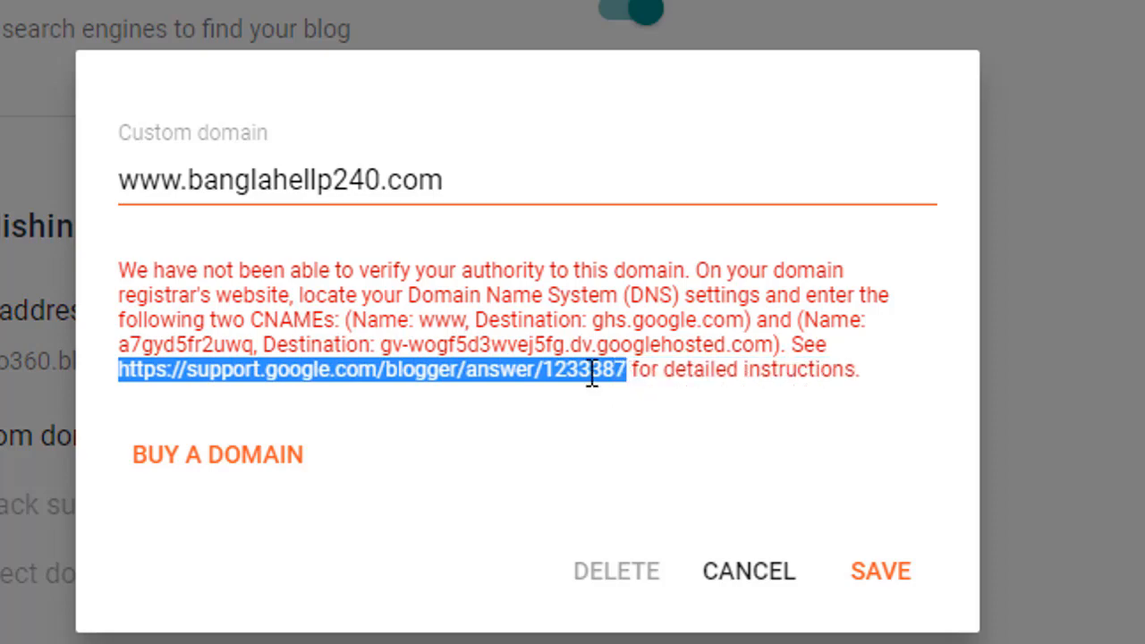
right_click(593, 377)
click(653, 399)
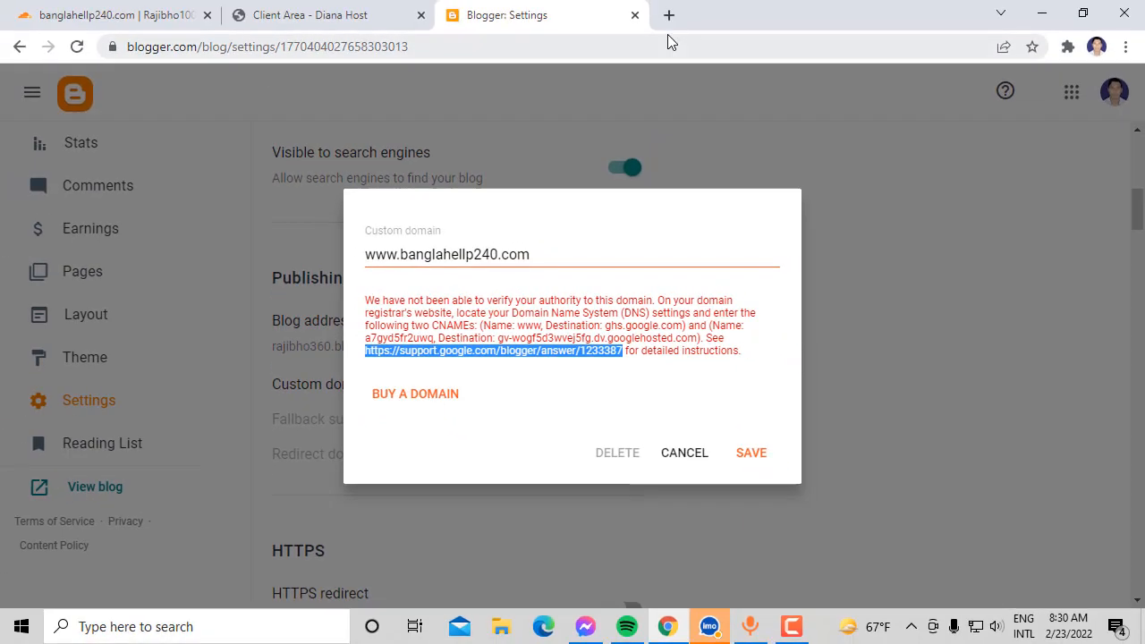
Step: Open the copied support.google.com/blogger/answer/1233387 address in a new browser tab
click(671, 16)
click(596, 47)
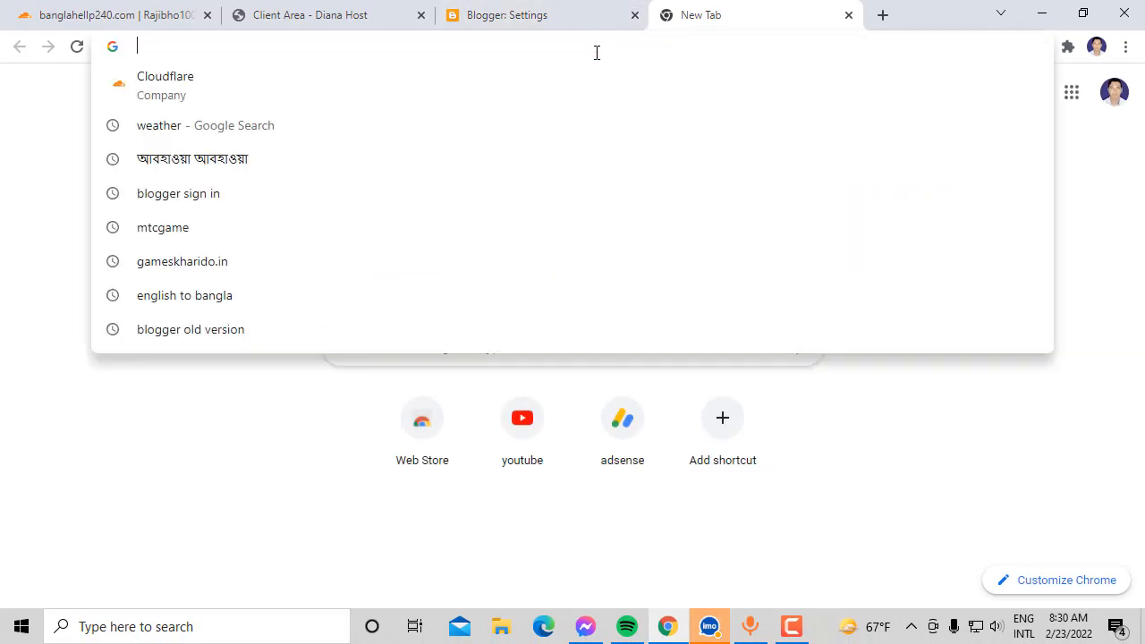
right_click(594, 43)
right_click(194, 46)
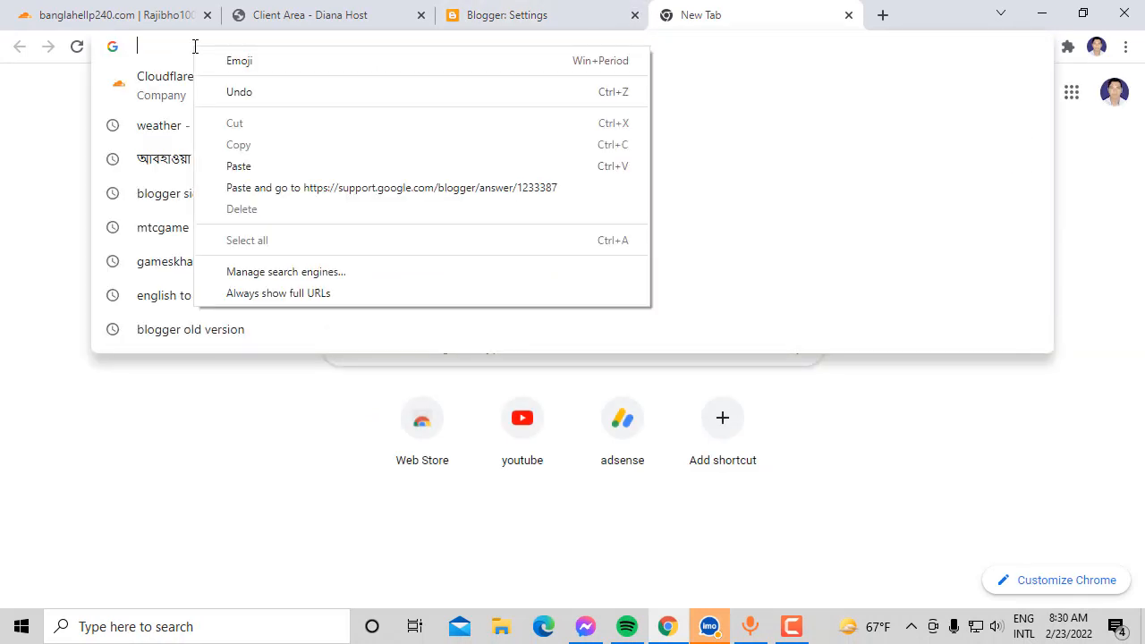
right_click(195, 47)
right_click(195, 47)
click(195, 47)
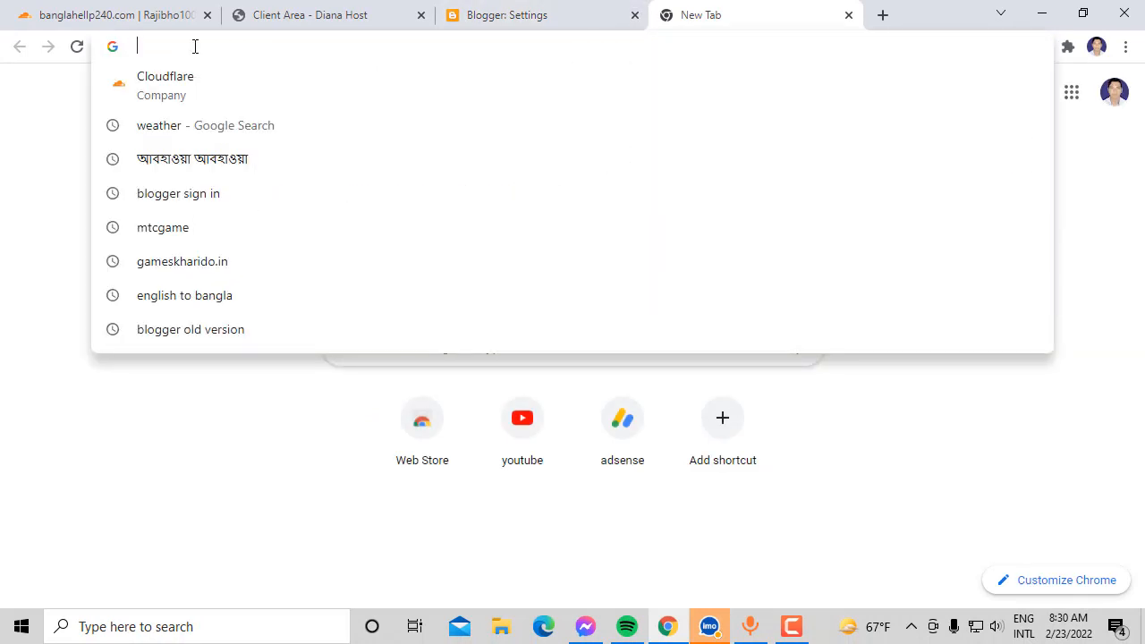
key(ctrl+v)
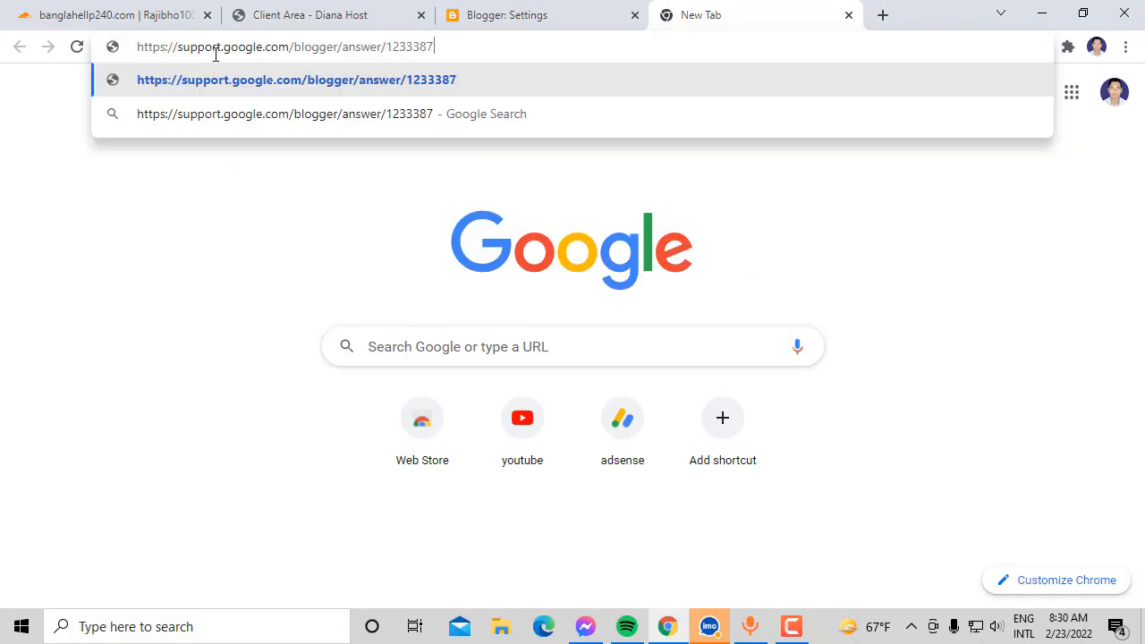
key(Return)
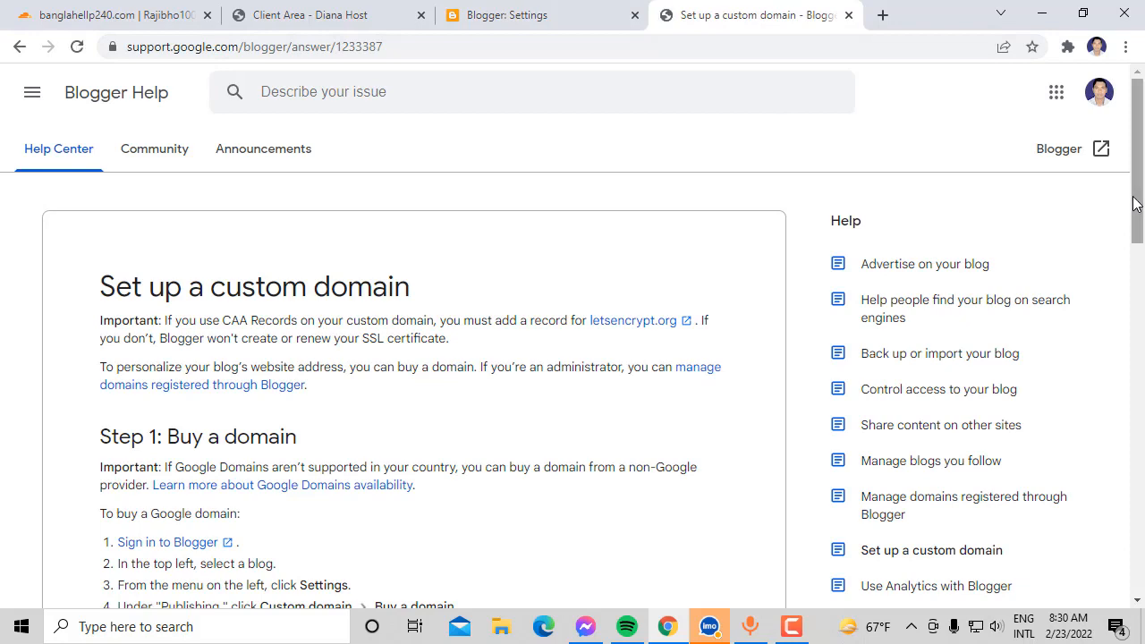
Step: Copy the first Google IP, 216.239.32.21, from the A-records list in Step 3 of the Blogger Help article
drag(1136, 206, 1141, 420)
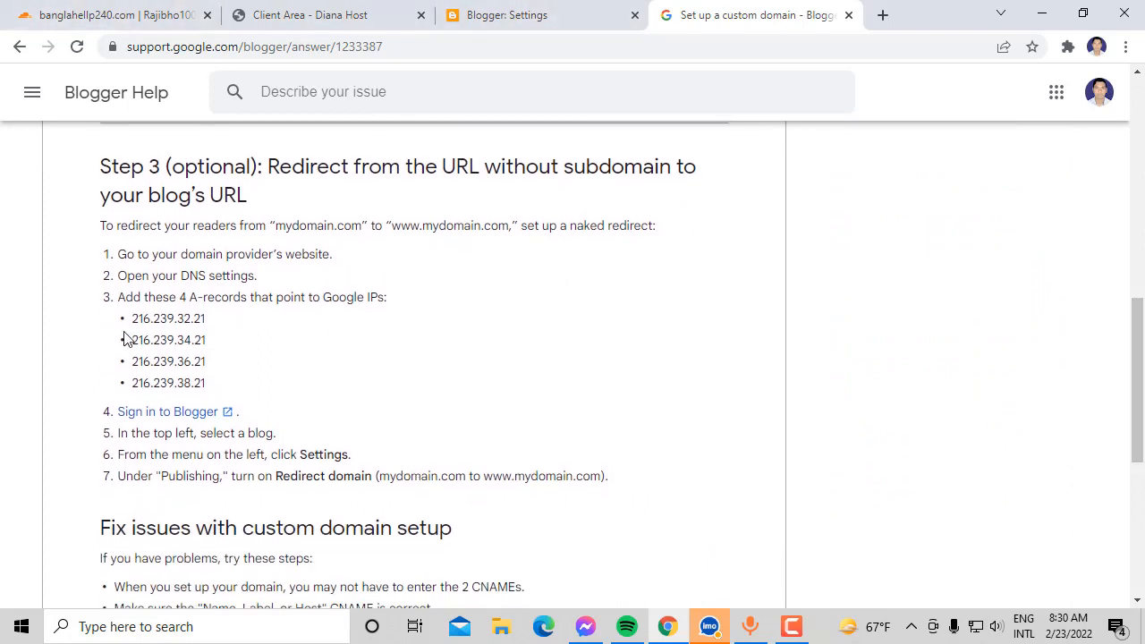
scroll(400, 217, up, 1)
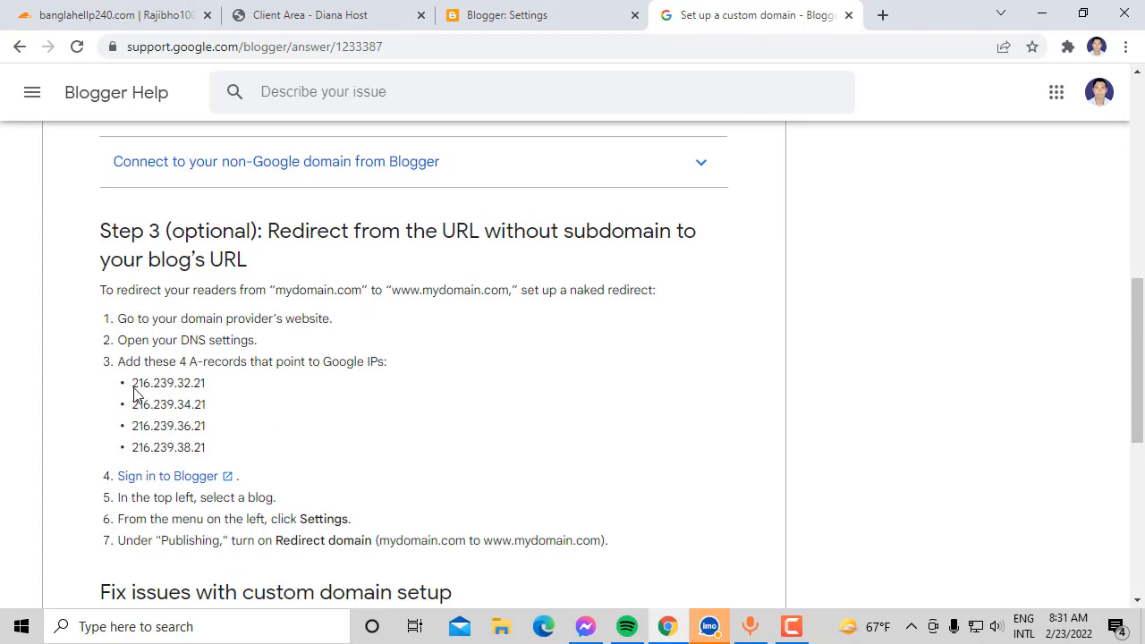
drag(133, 387, 214, 391)
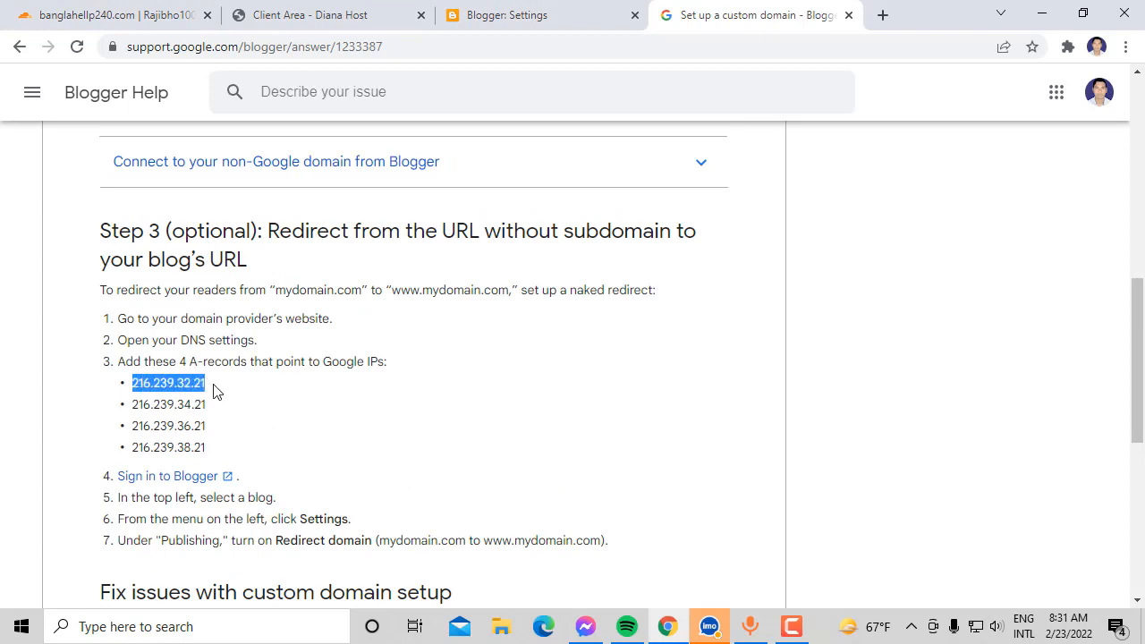
scroll(189, 385, down, 4)
right_click(188, 112)
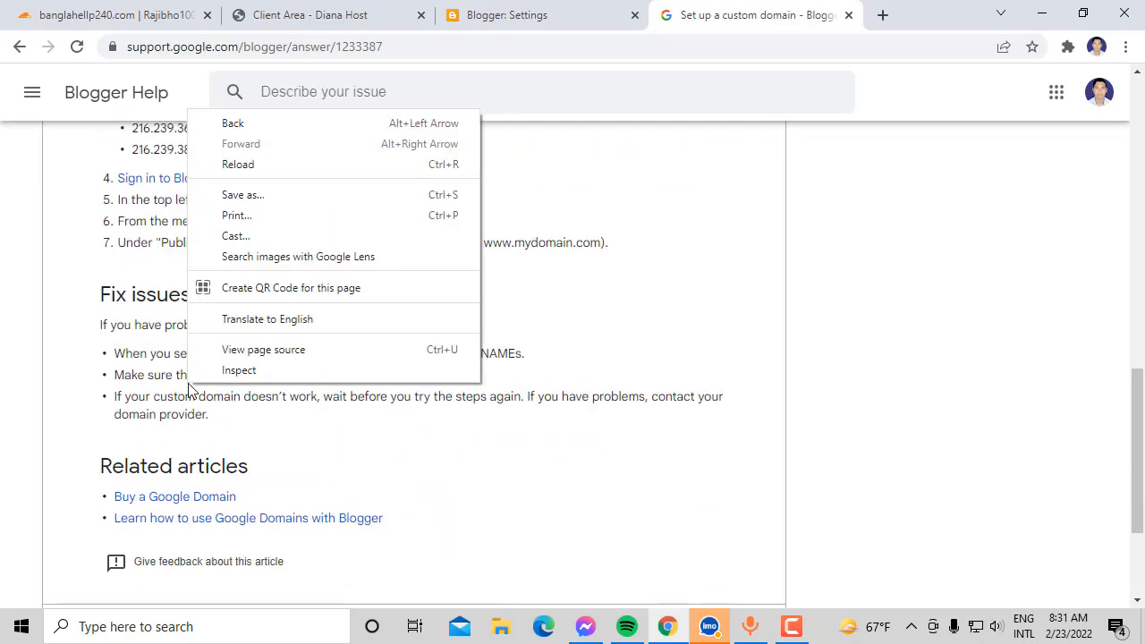
key(Escape)
scroll(134, 478, up, 5)
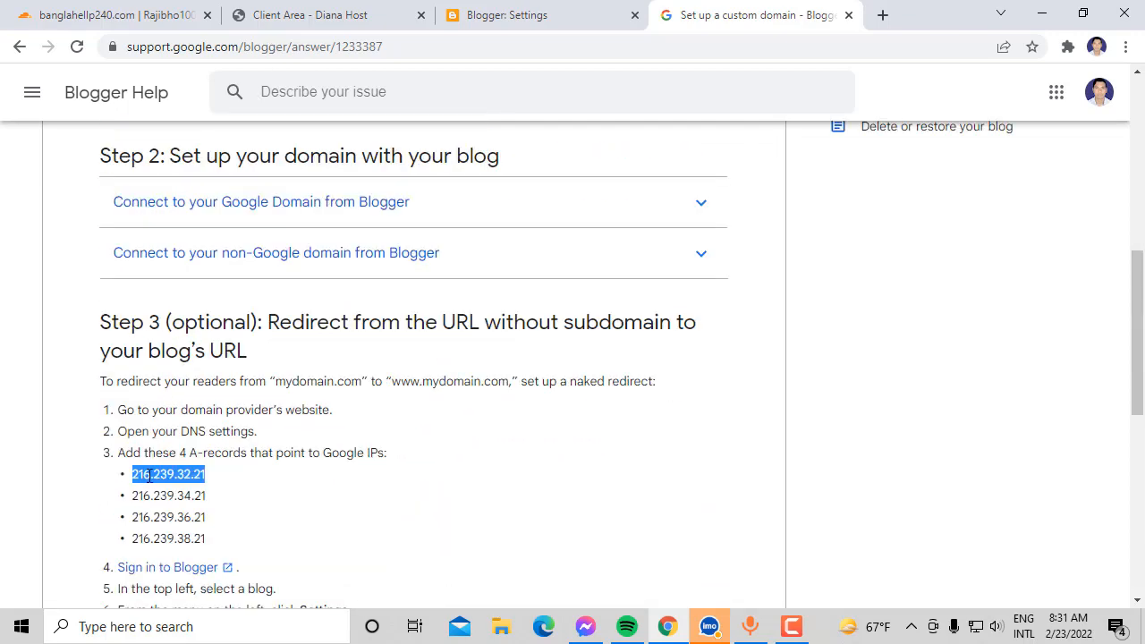
right_click(152, 479)
click(170, 492)
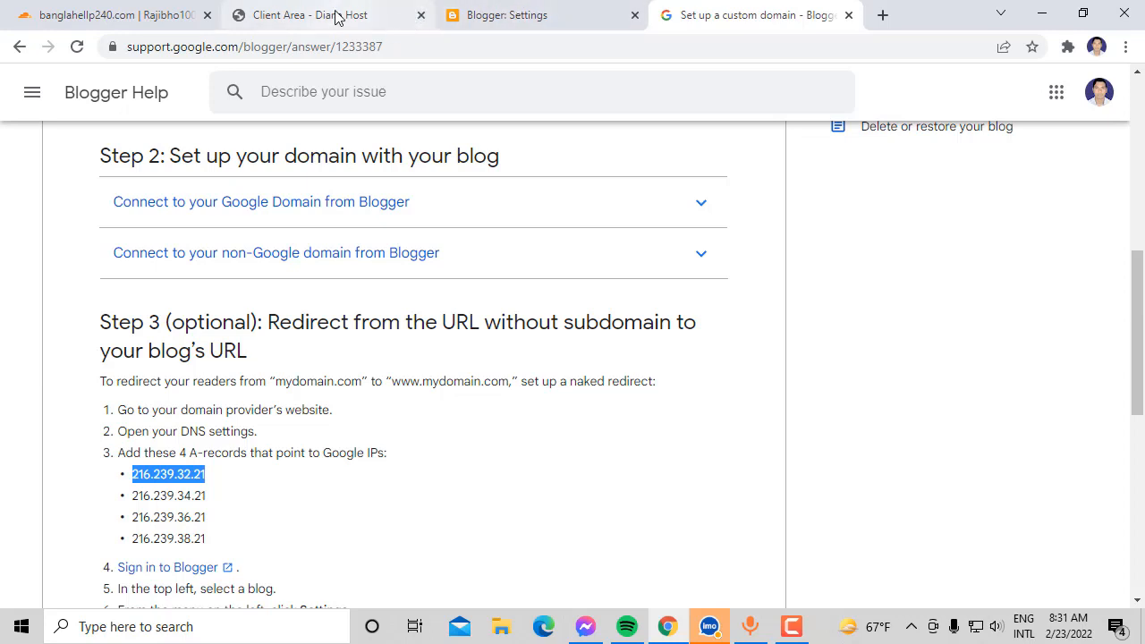
Step: Back in Cloudflare, paste 216.239.32.21 as the A record's IPv4 address, set its proxy status to DNS only, and save it
click(96, 11)
click(622, 362)
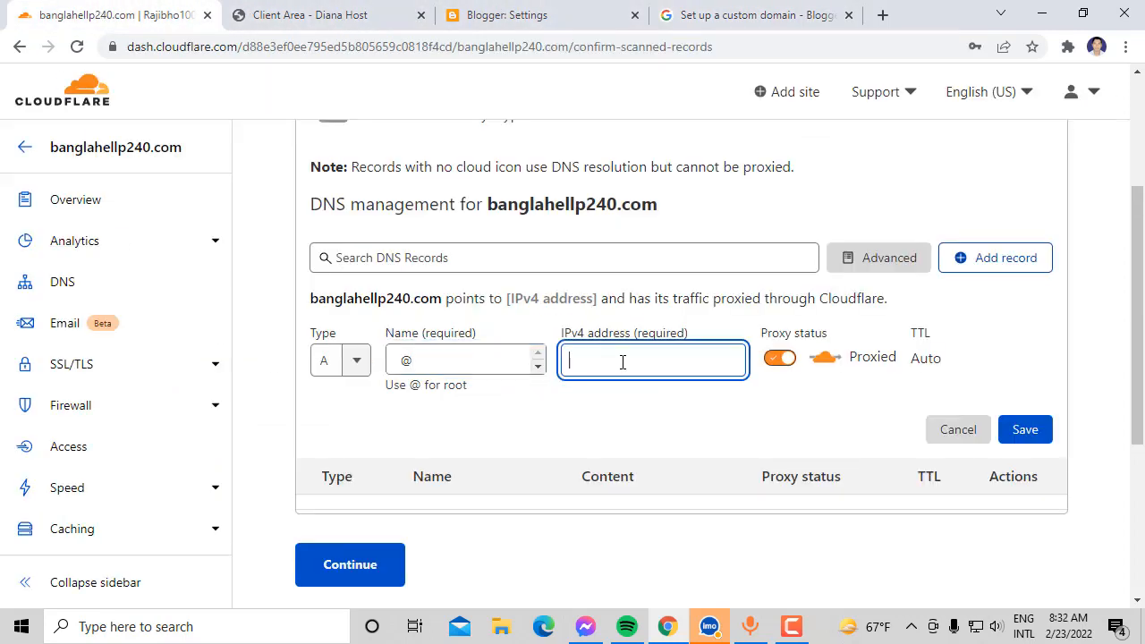
right_click(625, 362)
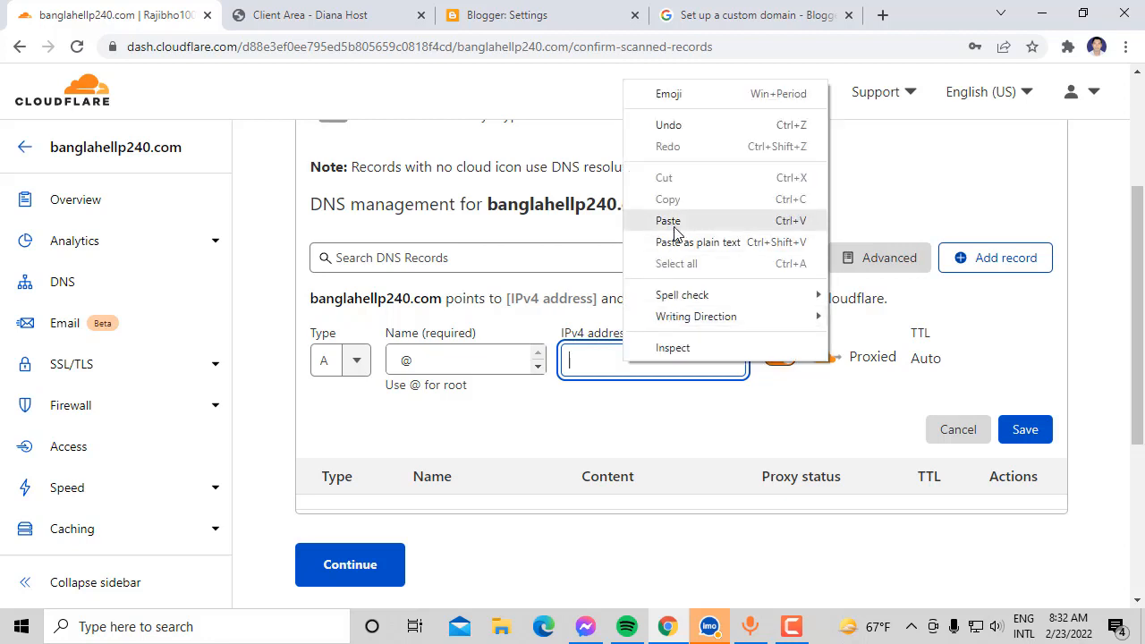
click(671, 221)
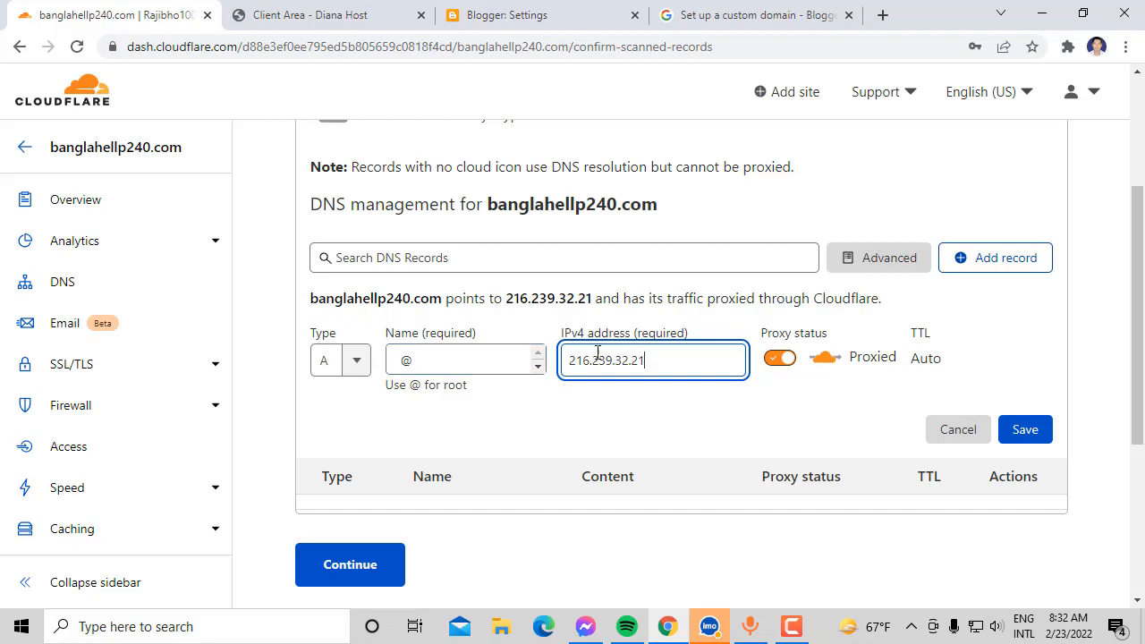
click(782, 362)
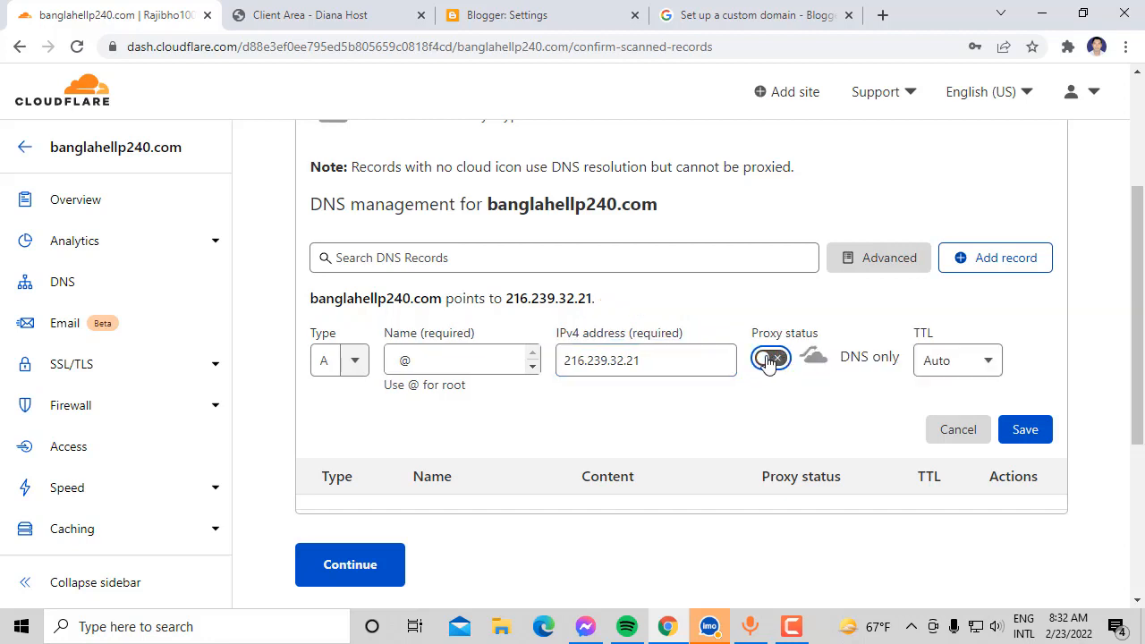
click(1030, 432)
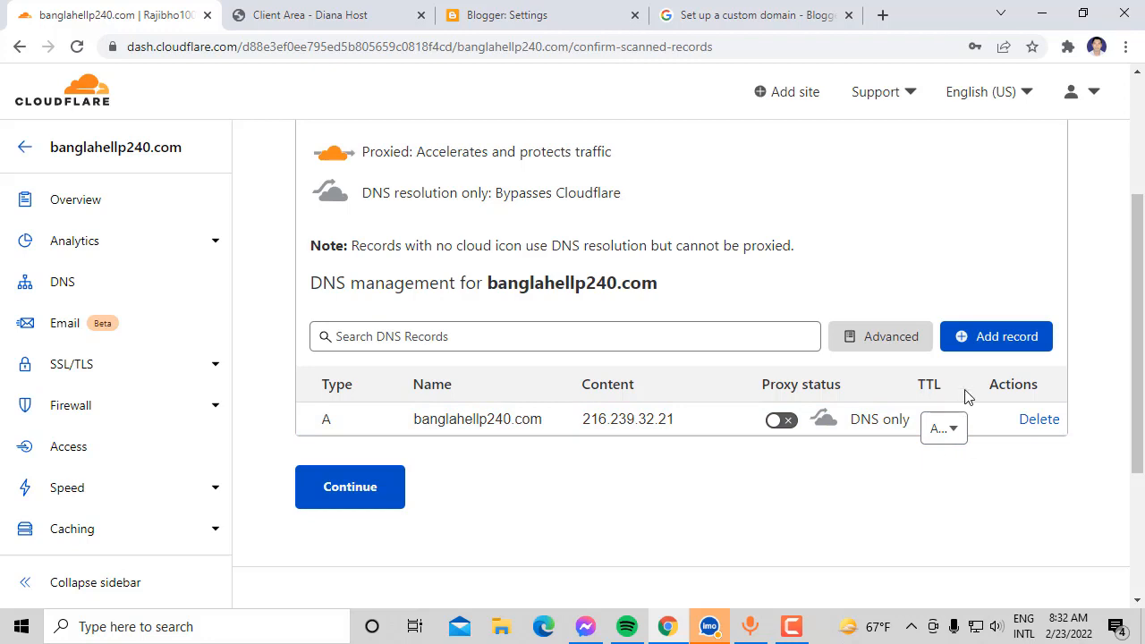
Step: Start another type A DNS record for banglahellp240.com and name it @
click(973, 342)
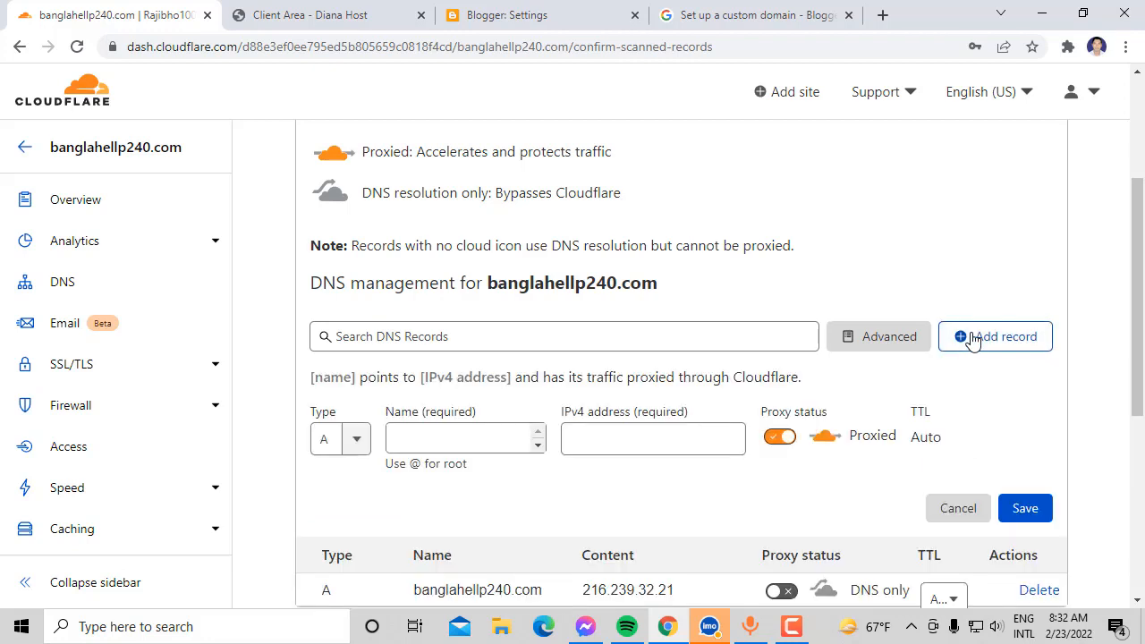
click(356, 439)
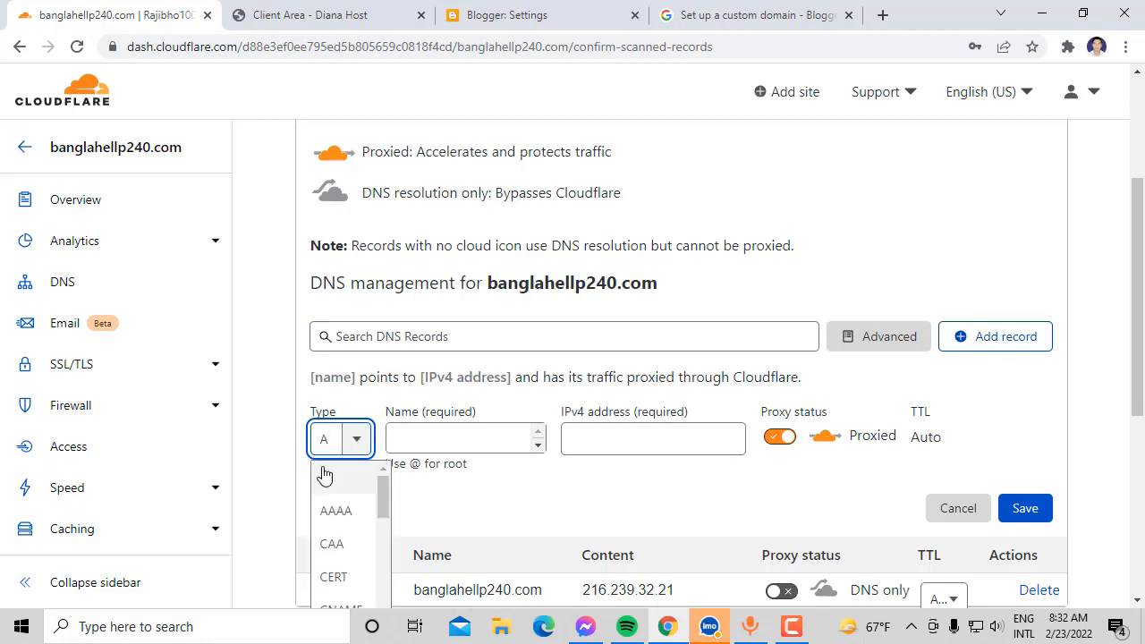
click(323, 475)
click(496, 434)
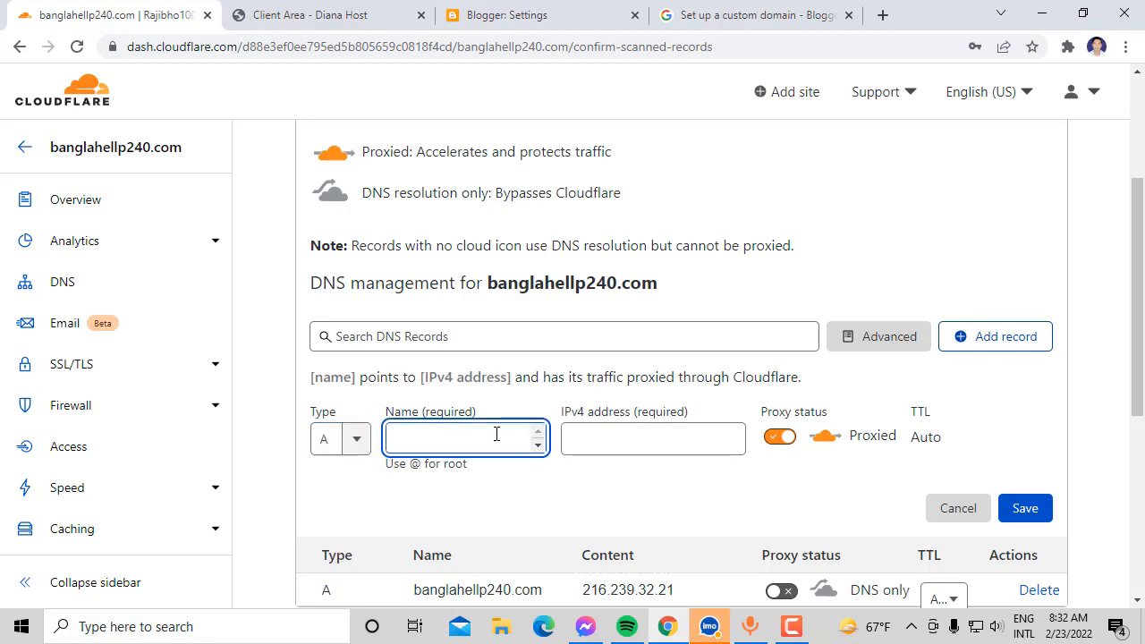
text(@)
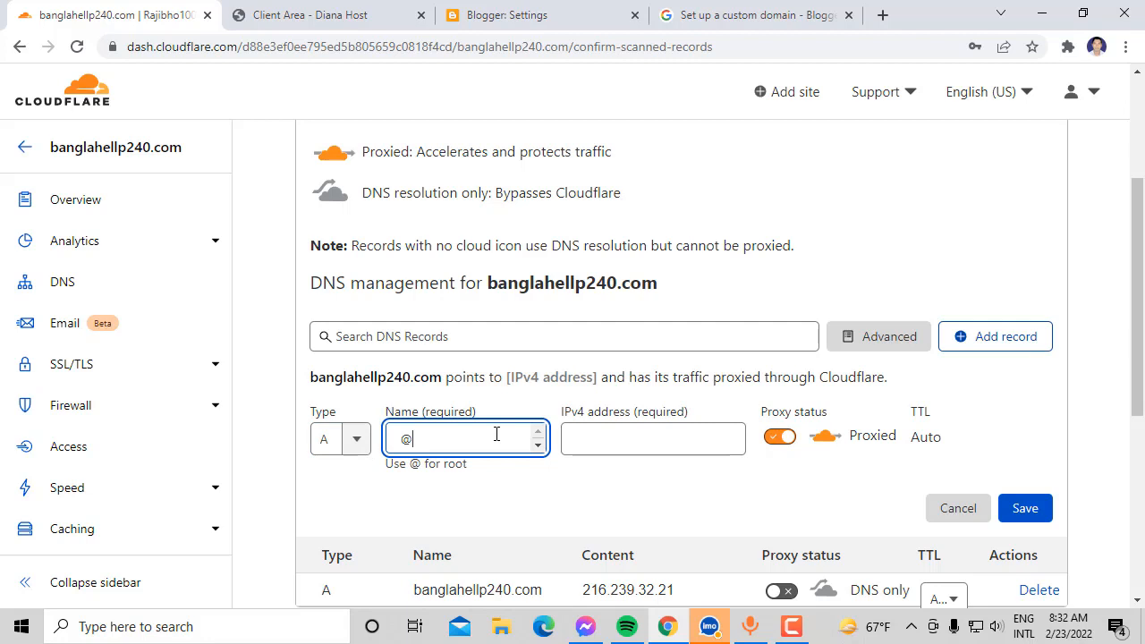
click(594, 442)
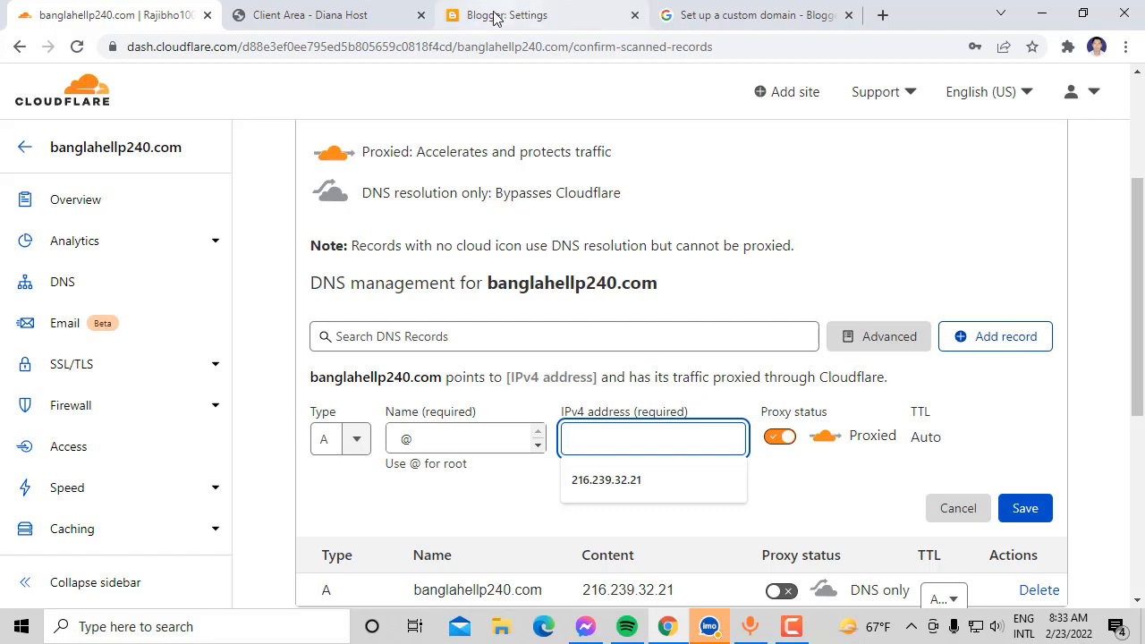
Step: Switch to the Blogger Help article and copy the second Google IP, 216.239.34.21, from the A-records list
click(774, 14)
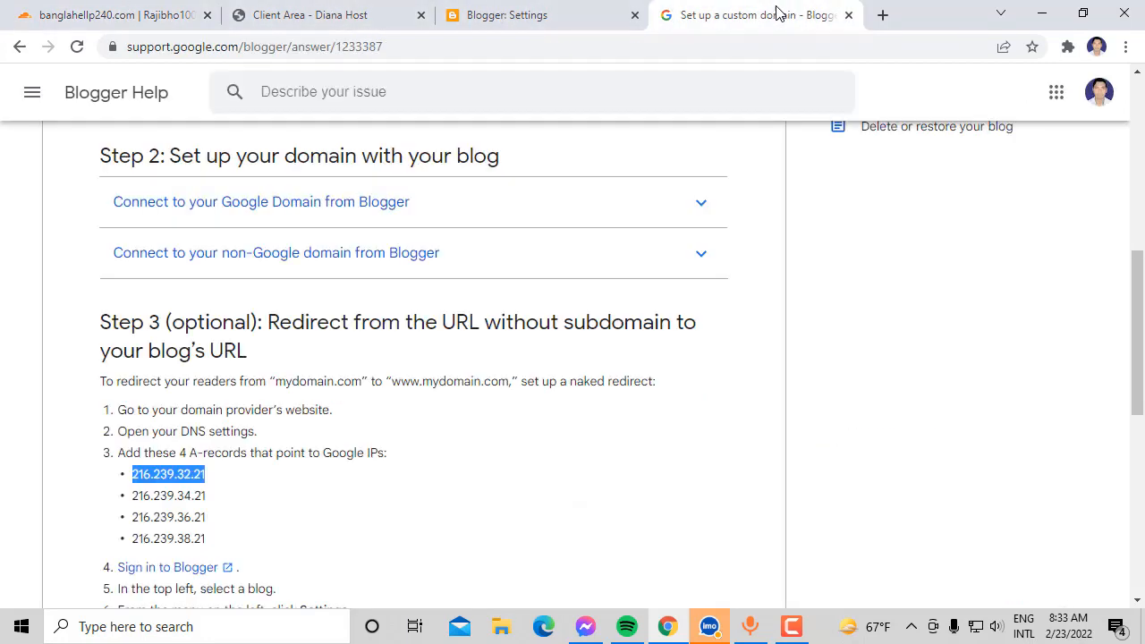
double_click(168, 498)
right_click(168, 497)
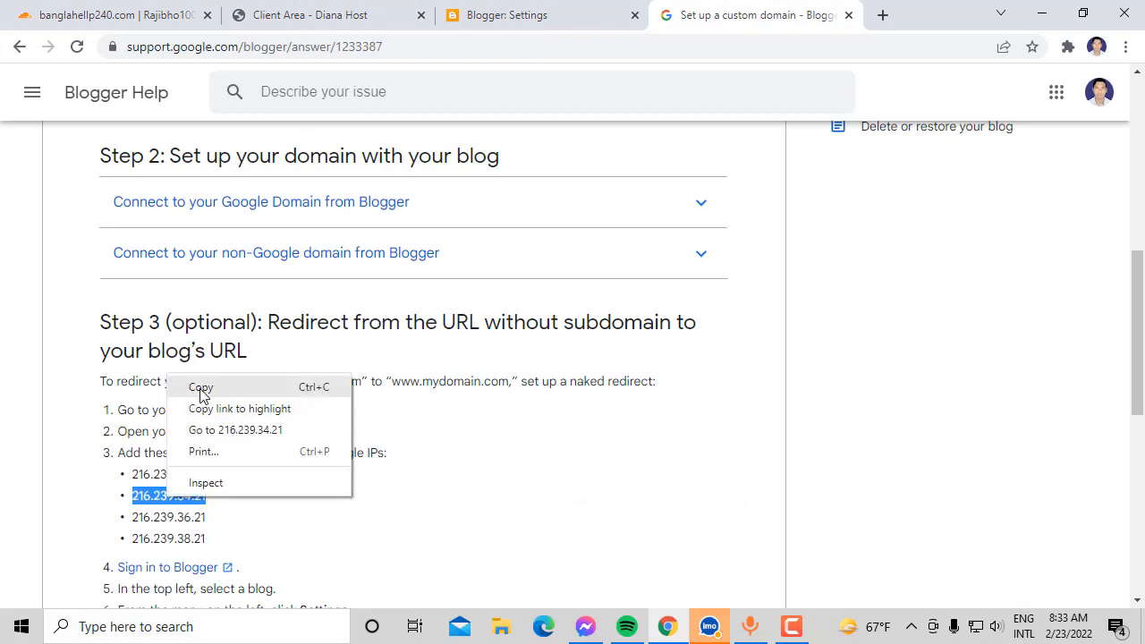
click(201, 394)
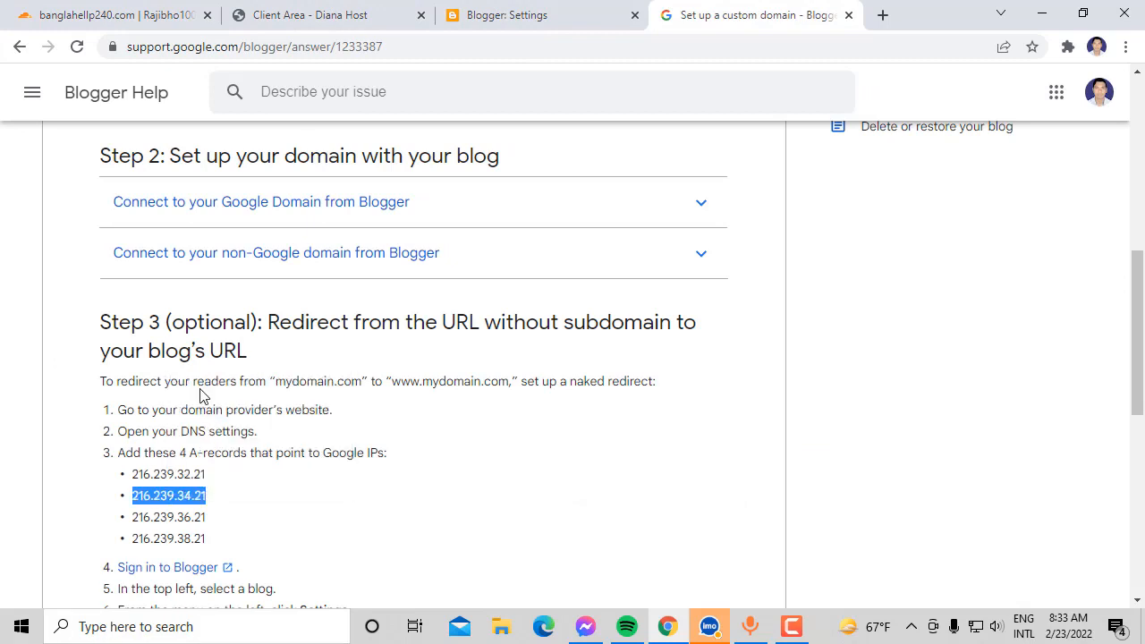
Step: Return to Cloudflare, paste 216.239.34.21 as the A record's IPv4 address, set its proxy status to DNS only, and save it
click(108, 13)
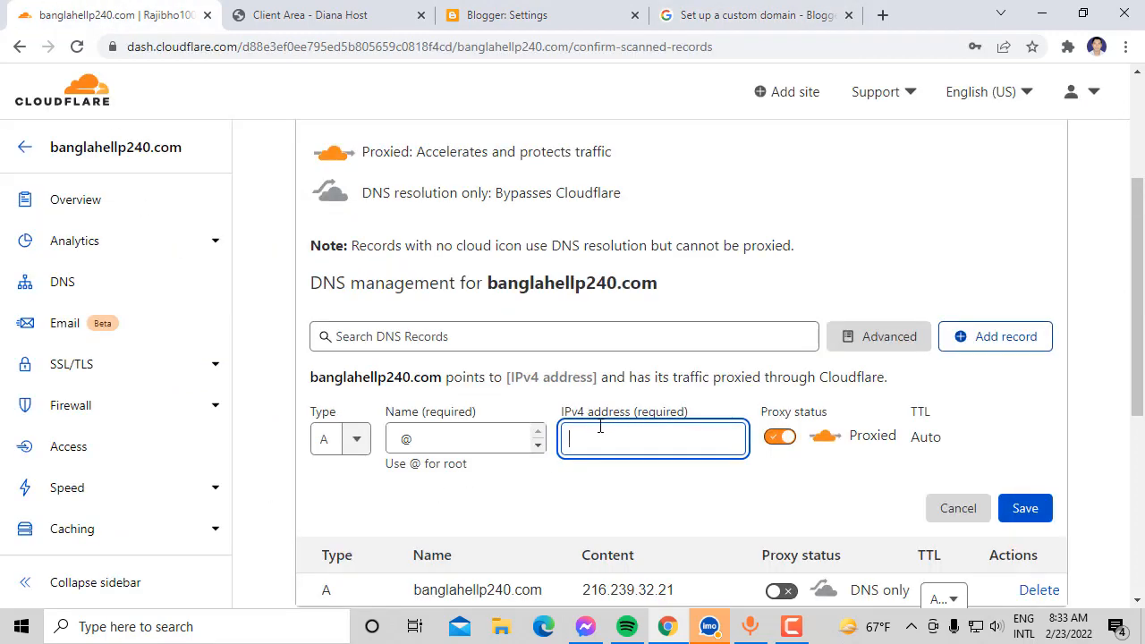
right_click(576, 449)
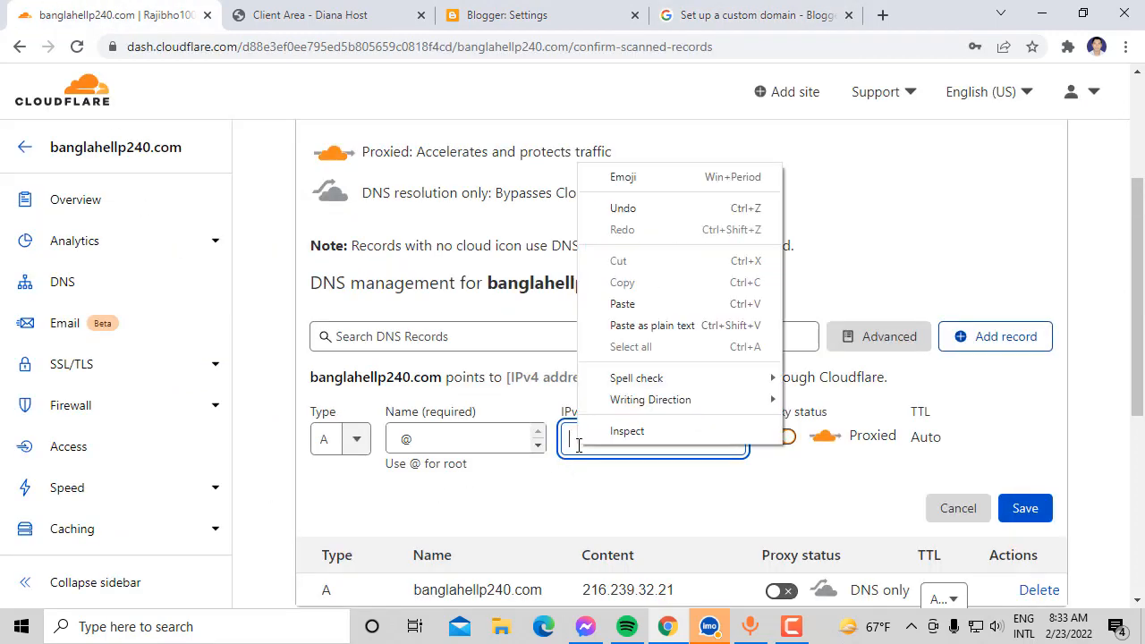
click(627, 305)
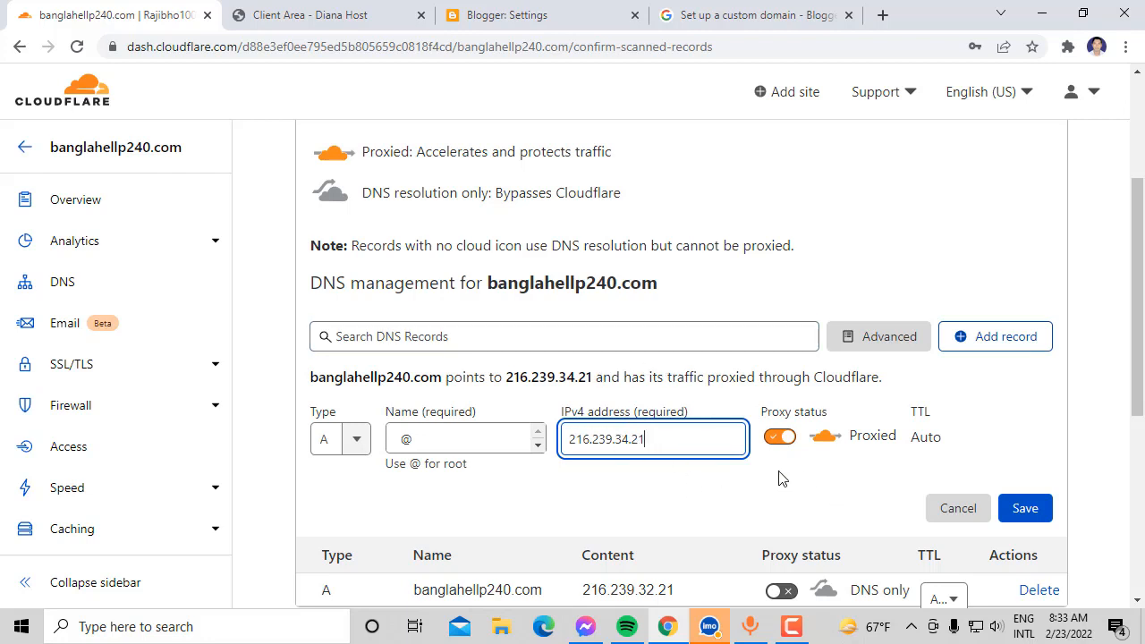
click(780, 438)
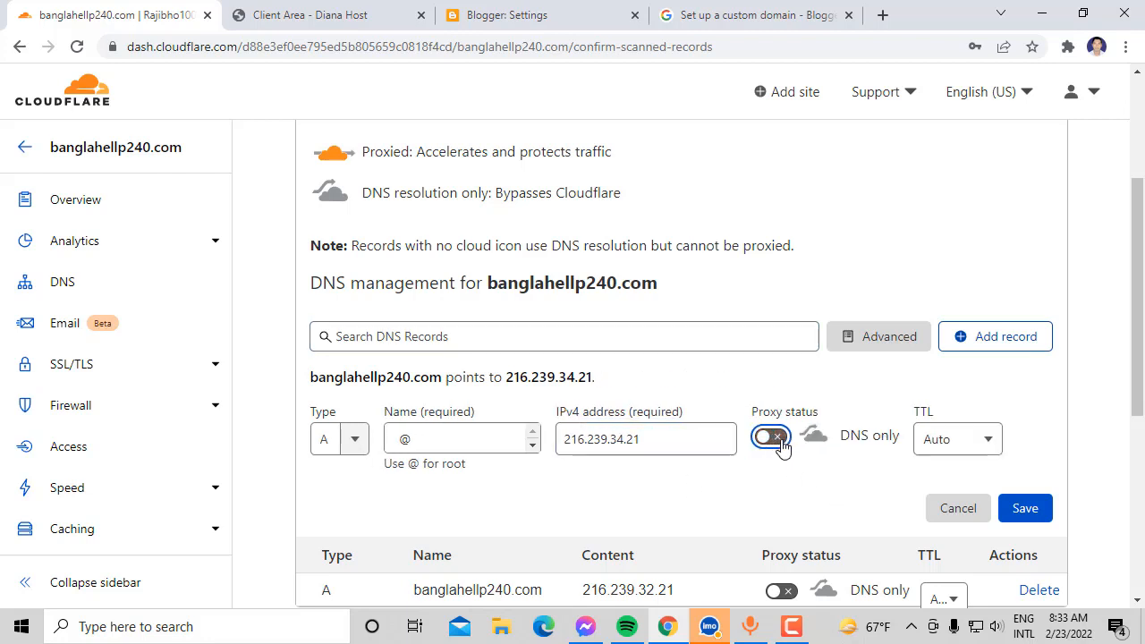
click(1025, 509)
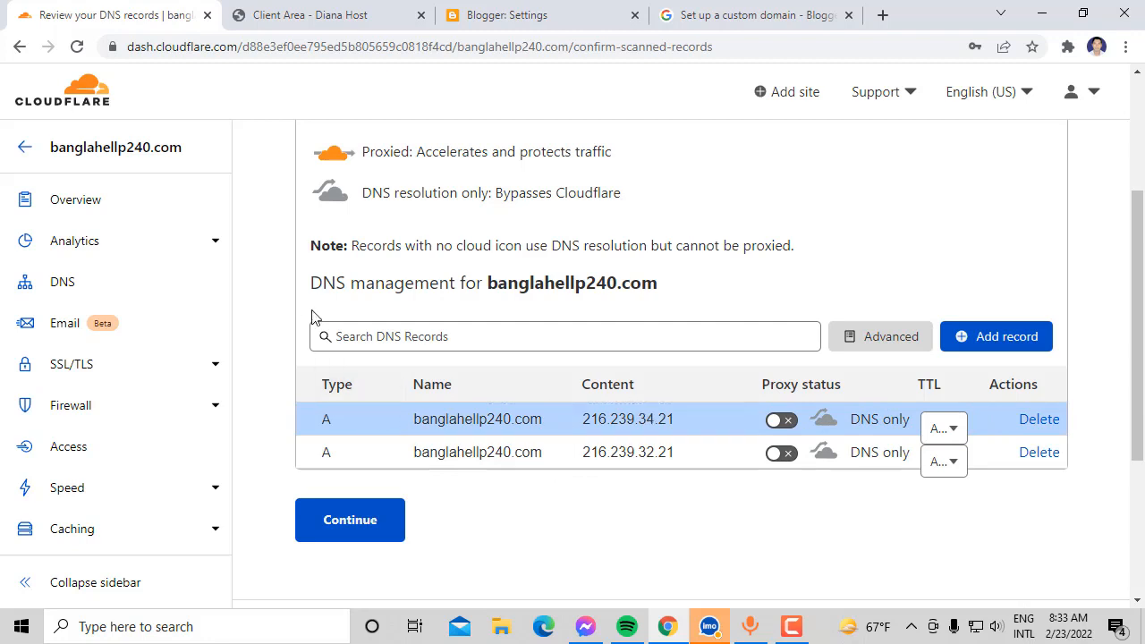
Step: Start a third type A DNS record and enter @ as its name
click(1002, 334)
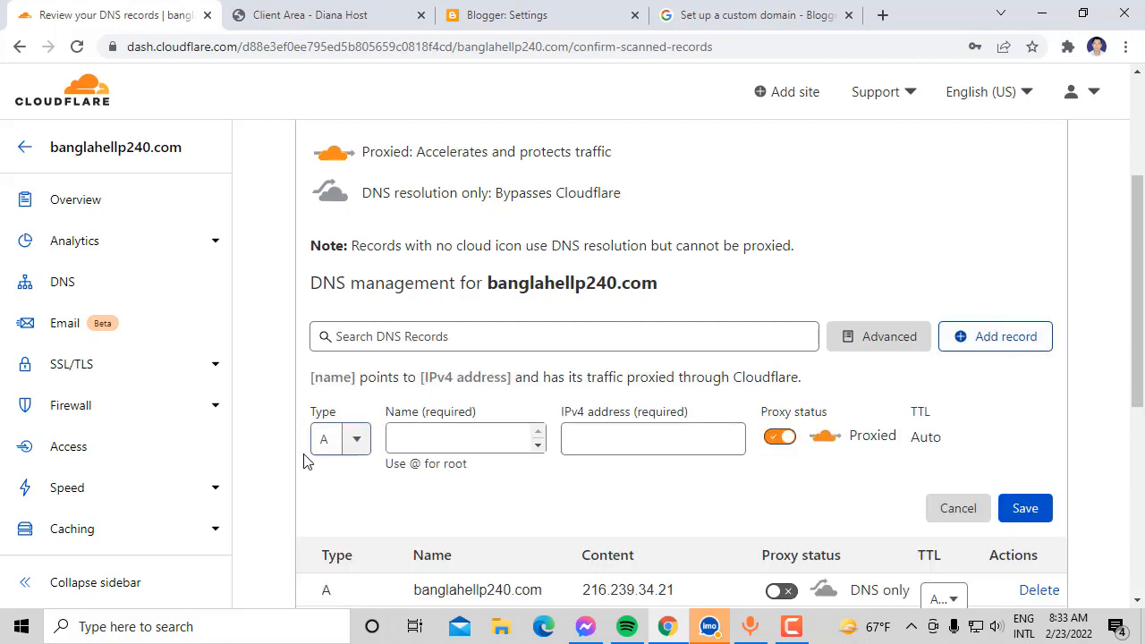
click(426, 442)
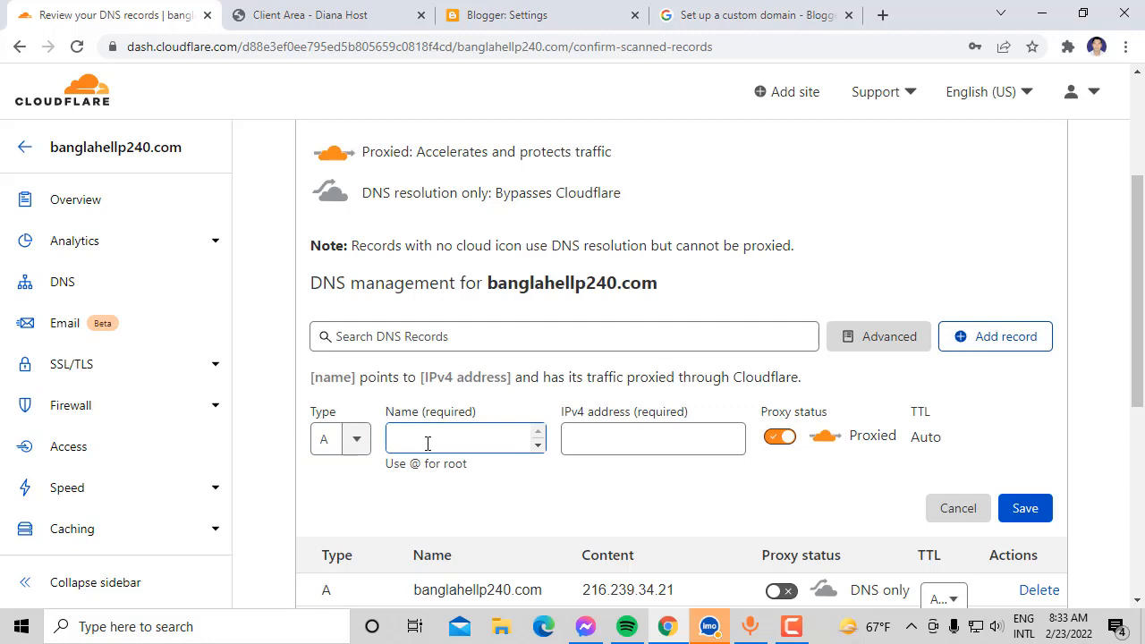
right_click(428, 443)
click(426, 445)
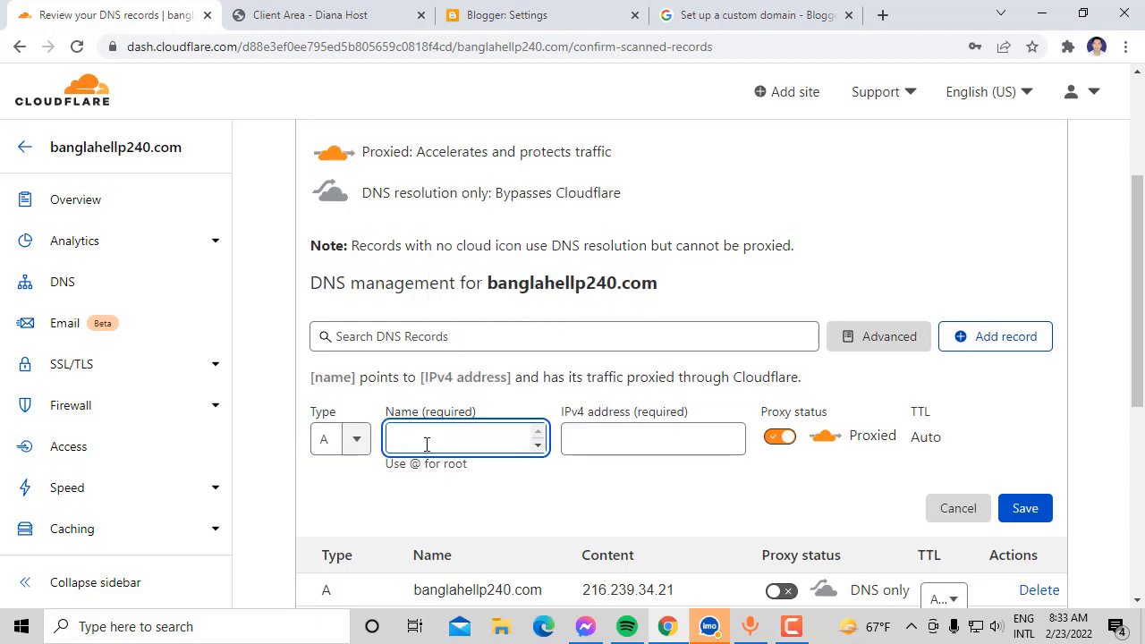
text(@)
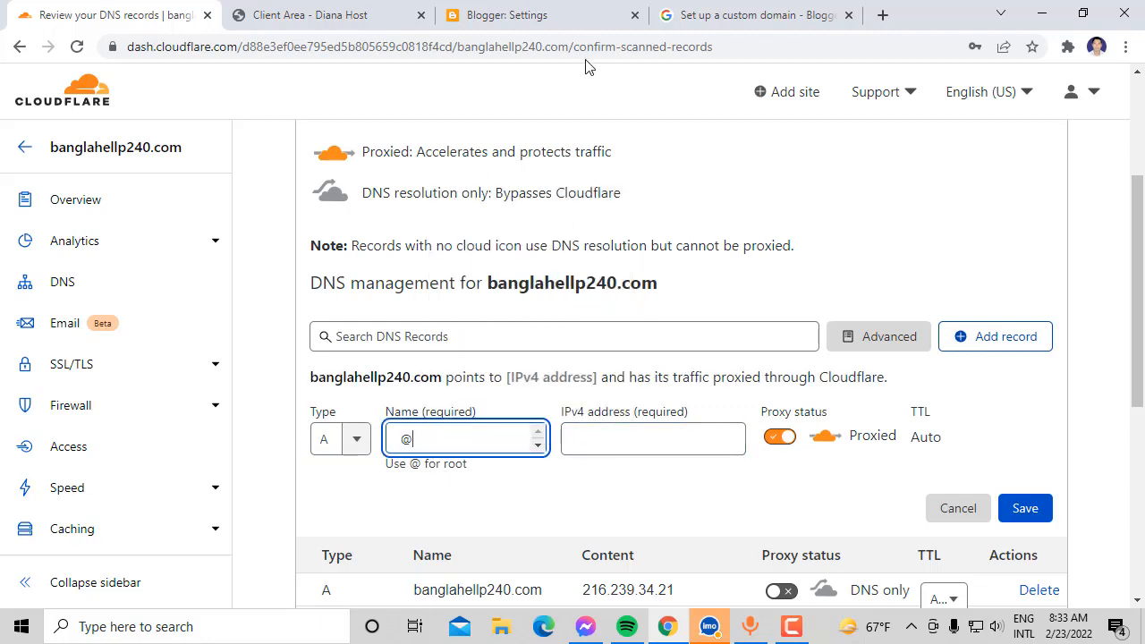
Step: Copy the third Google IP, 216.239.36.21, from the Blogger Help article into the new Cloudflare A record's IPv4 address
click(756, 9)
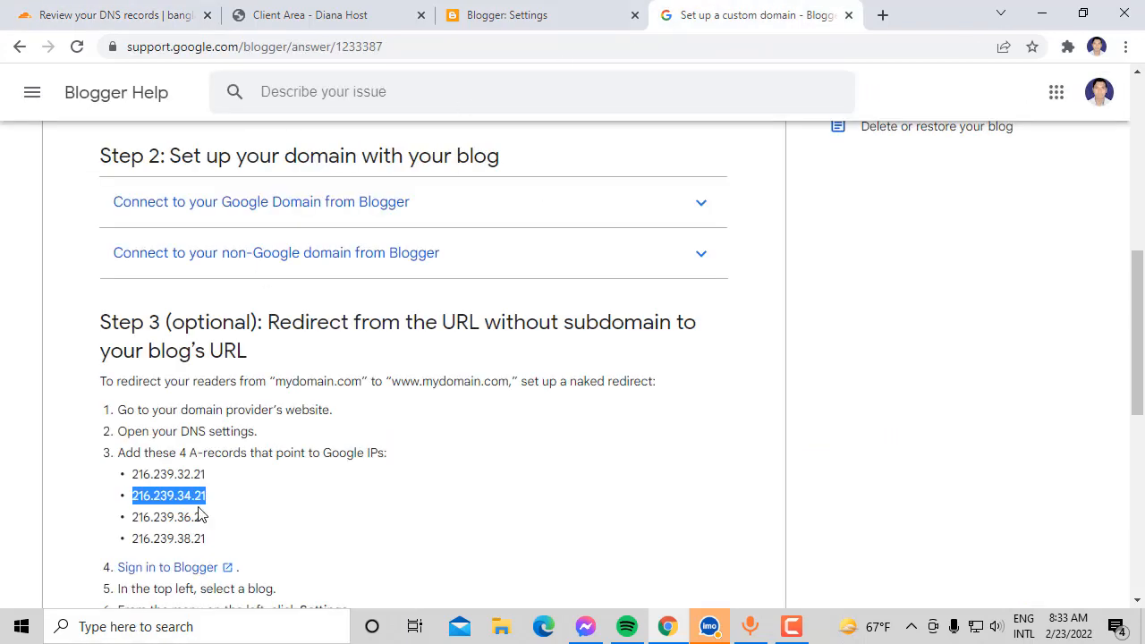
click(112, 14)
click(606, 440)
key(ctrl+v)
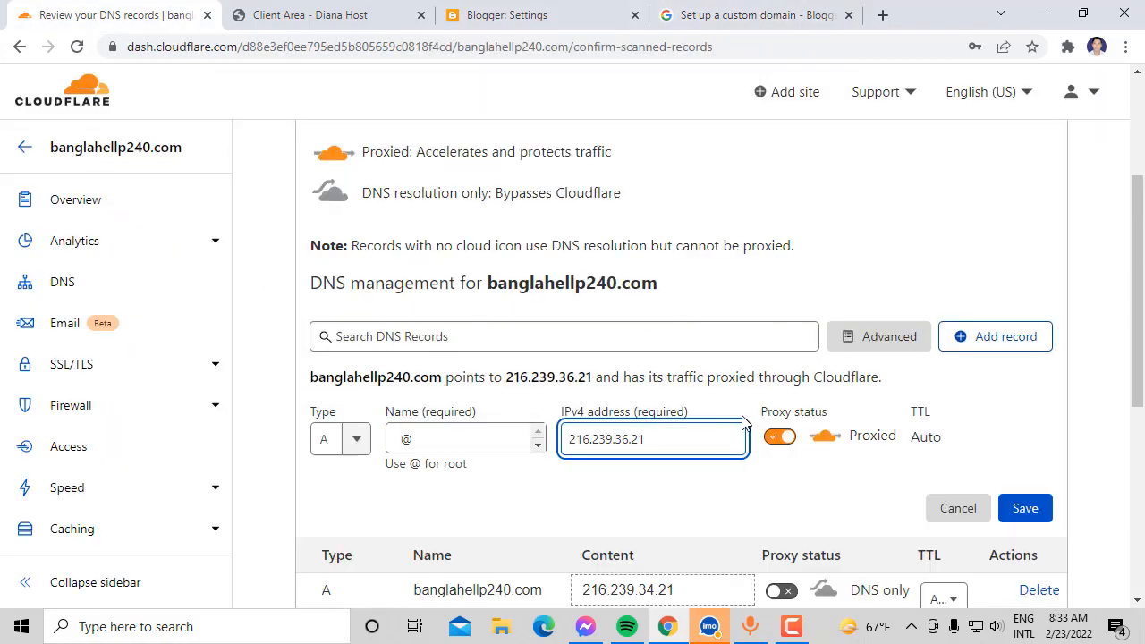
Step: Set the 216.239.36.21 record's proxy status to DNS only and save the record
click(777, 439)
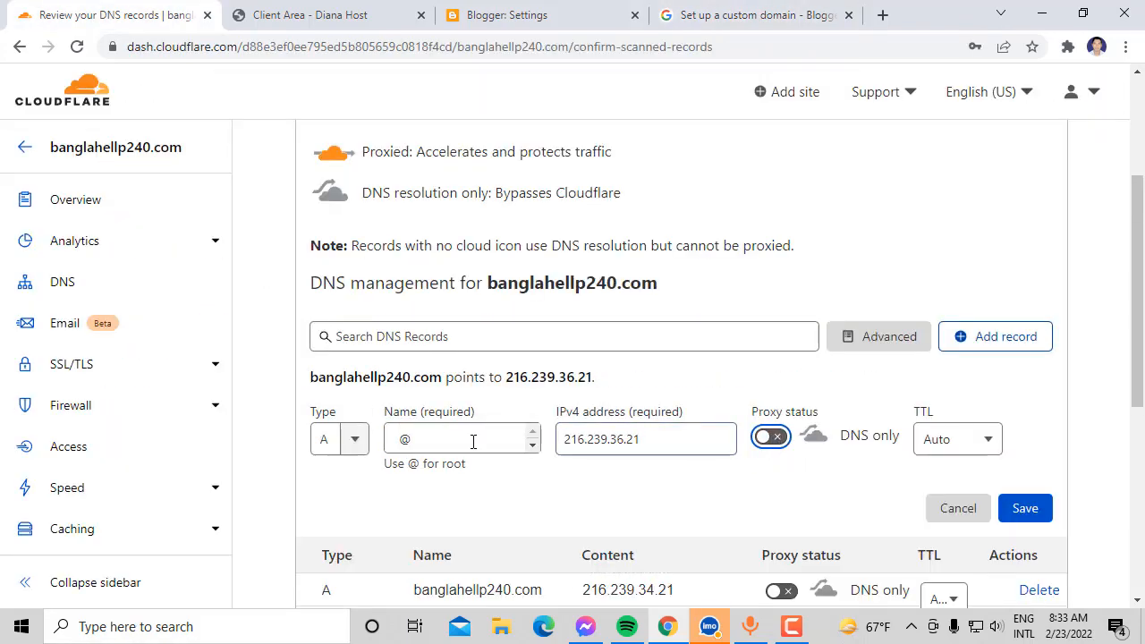
click(1042, 508)
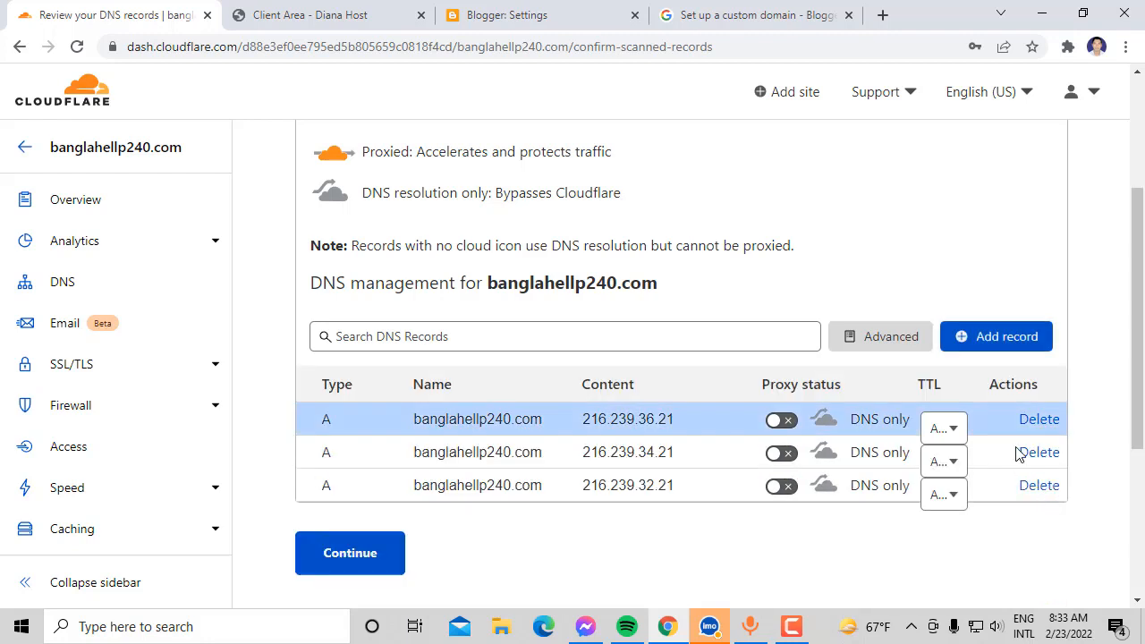
click(697, 432)
Step: Start a fourth DNS record of type A and set its name to @
click(999, 336)
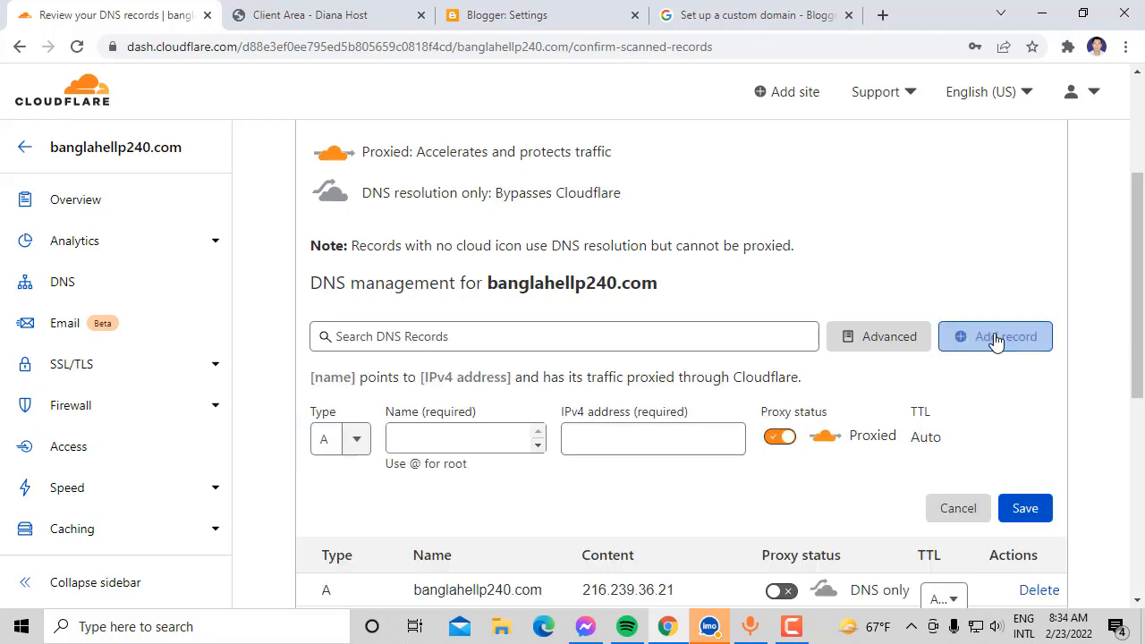
click(324, 440)
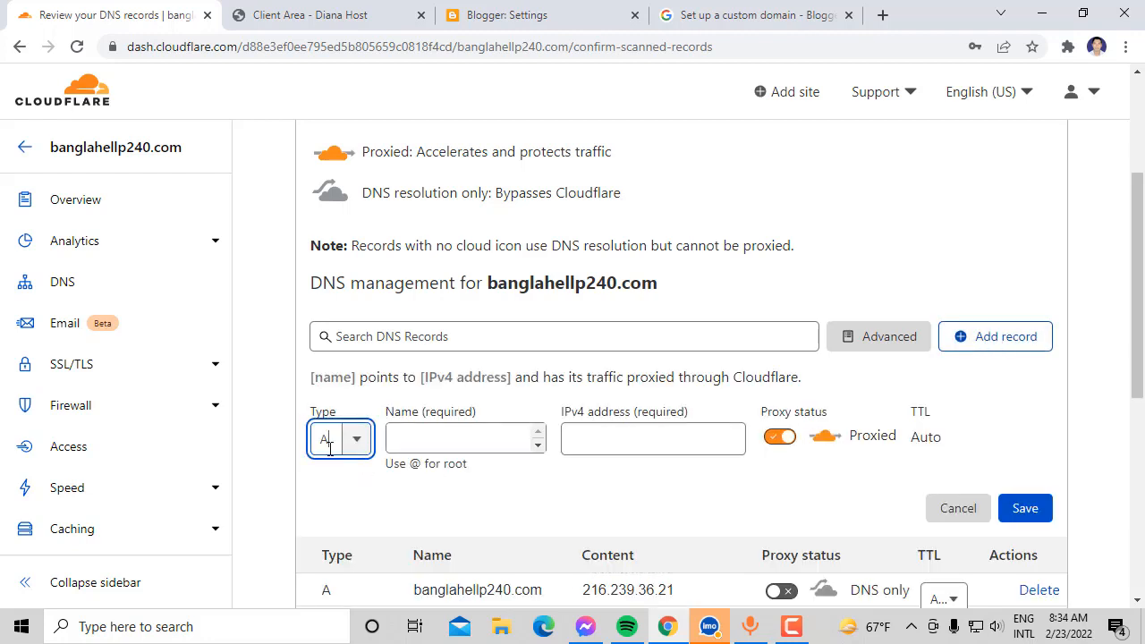
click(423, 440)
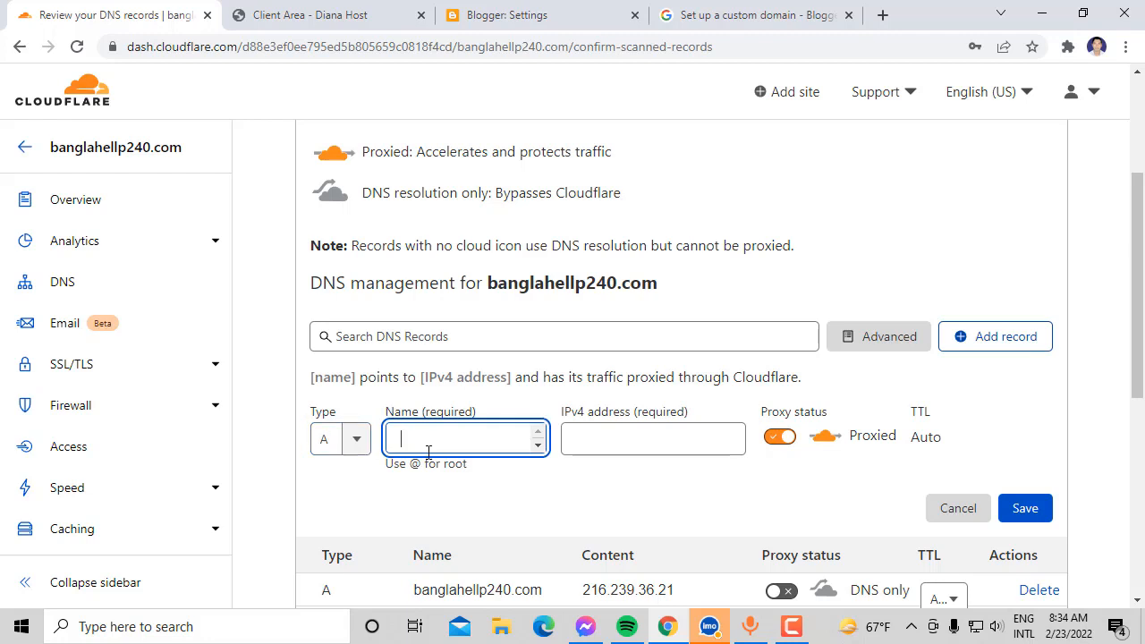
text(@)
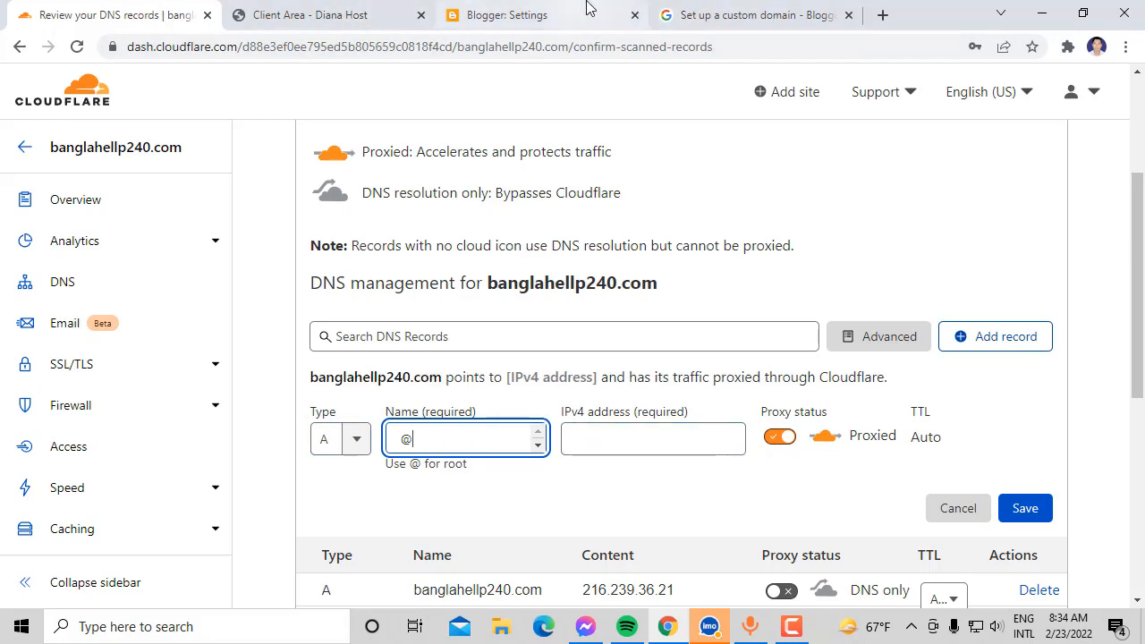
Step: Switch to the Blogger Help article and copy the fourth Google IP, 216.239.38.21, from the A-records list
click(726, 15)
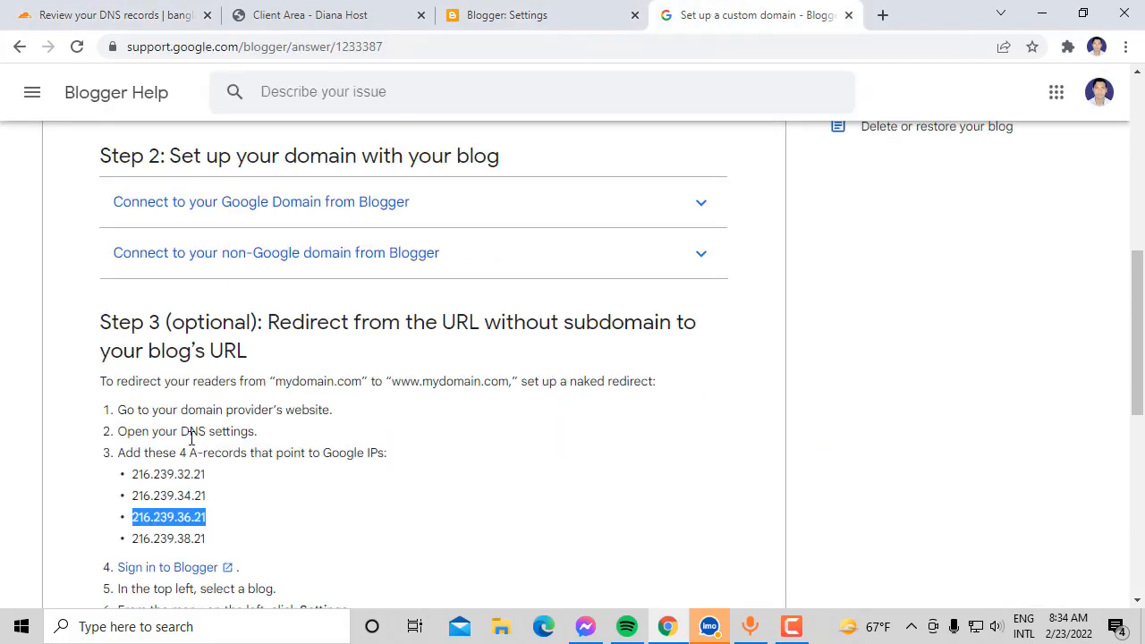
double_click(183, 537)
right_click(182, 537)
click(214, 428)
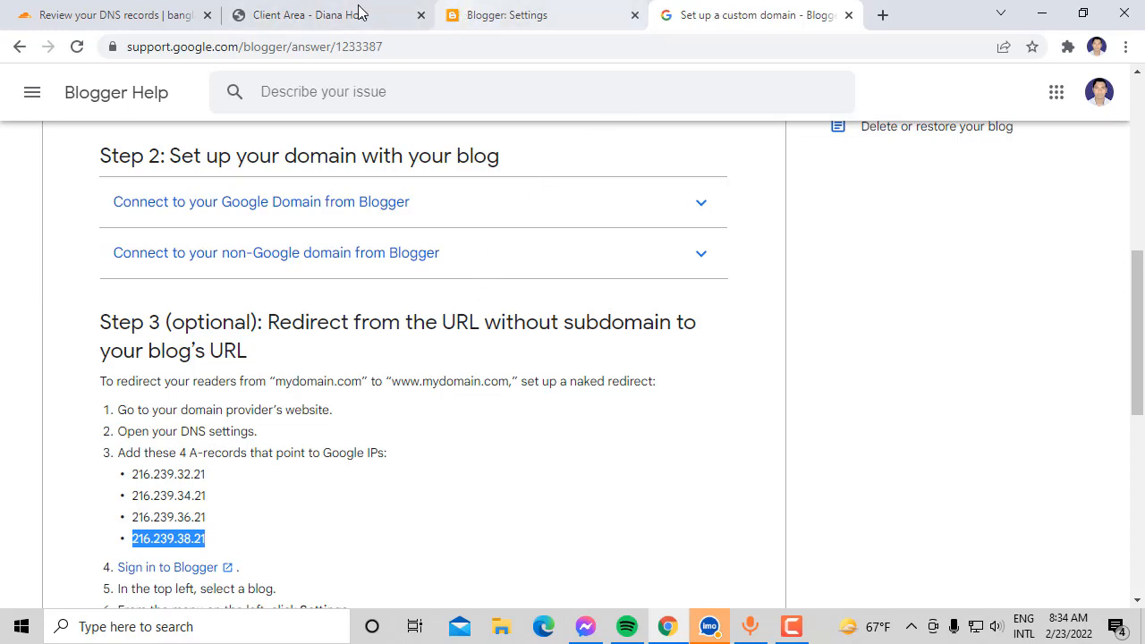
Step: Return to Cloudflare, paste 216.239.38.21 as the A record's IPv4 address, set its proxy status to DNS only, and save it
click(150, 16)
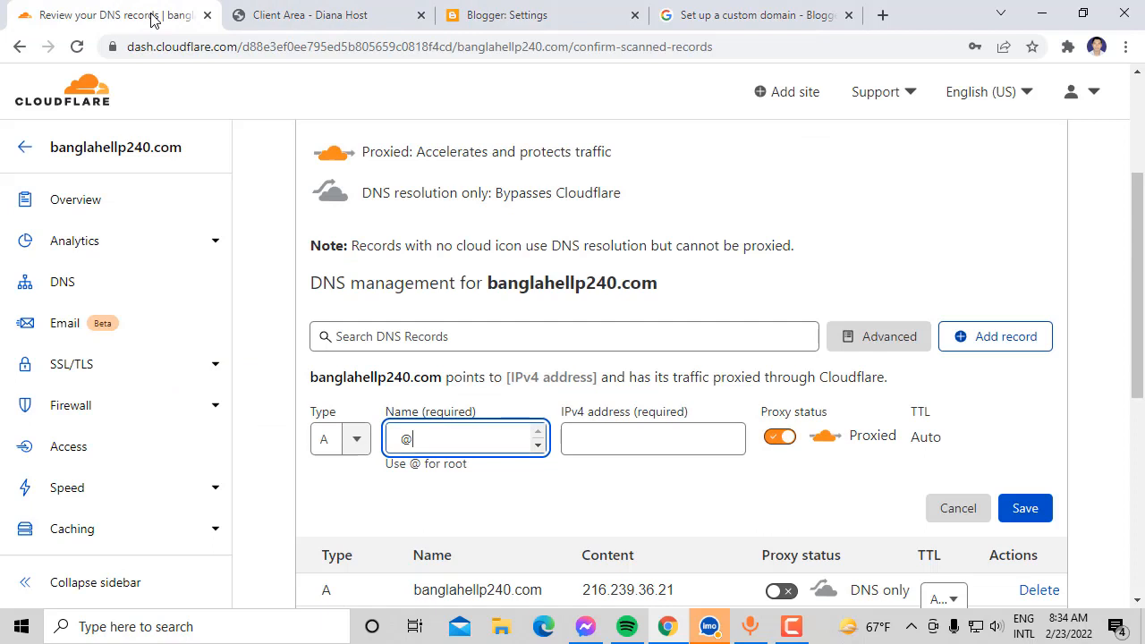
click(587, 439)
right_click(586, 439)
click(630, 299)
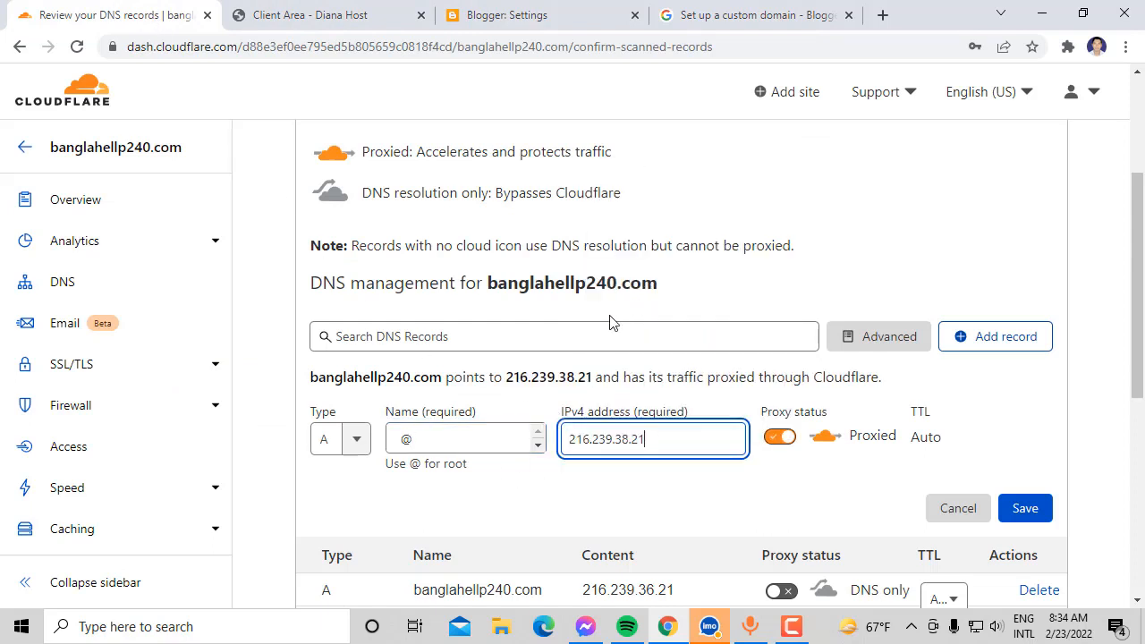
click(773, 439)
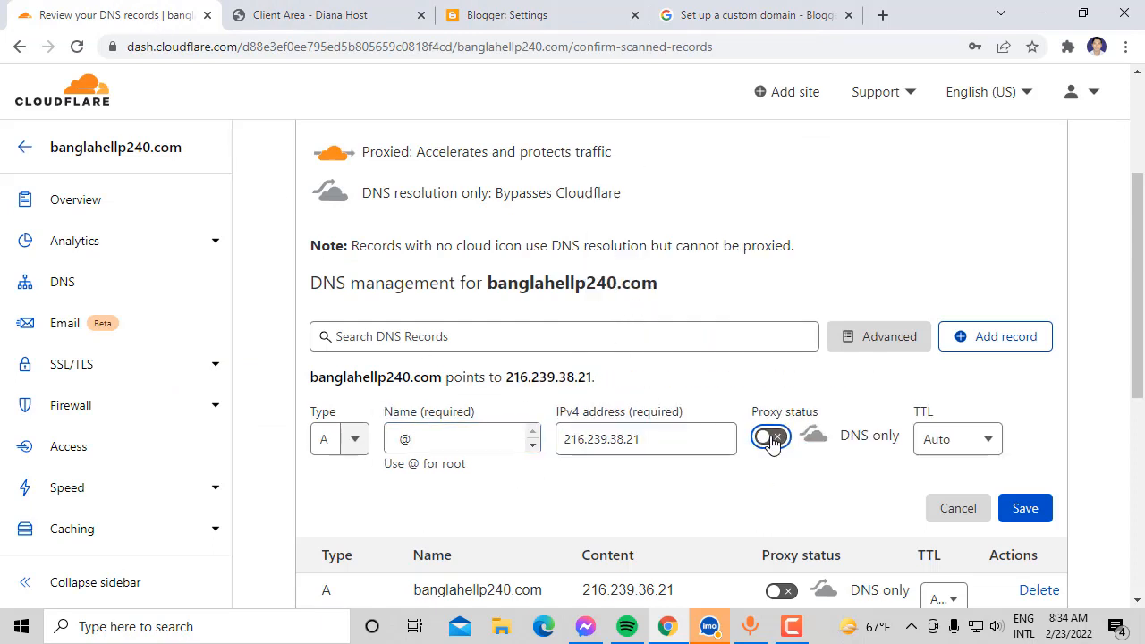
click(1035, 509)
Step: Start a fifth DNS record and check the two required CNAME entries in Blogger's custom domain dialog
scroll(1141, 396, down, 1)
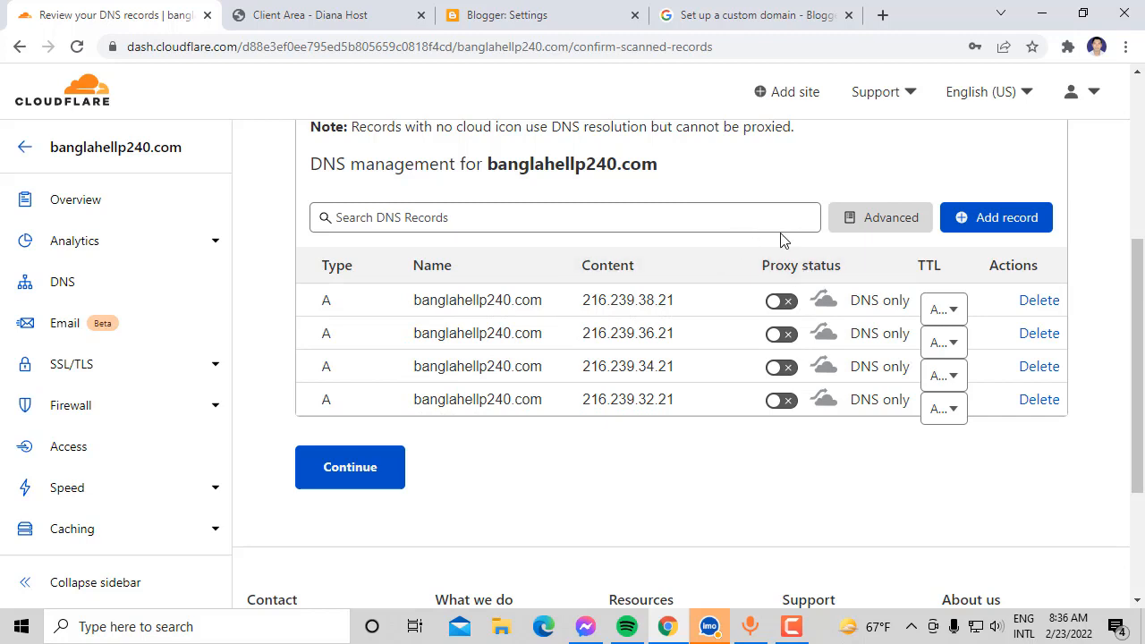
click(881, 216)
click(974, 223)
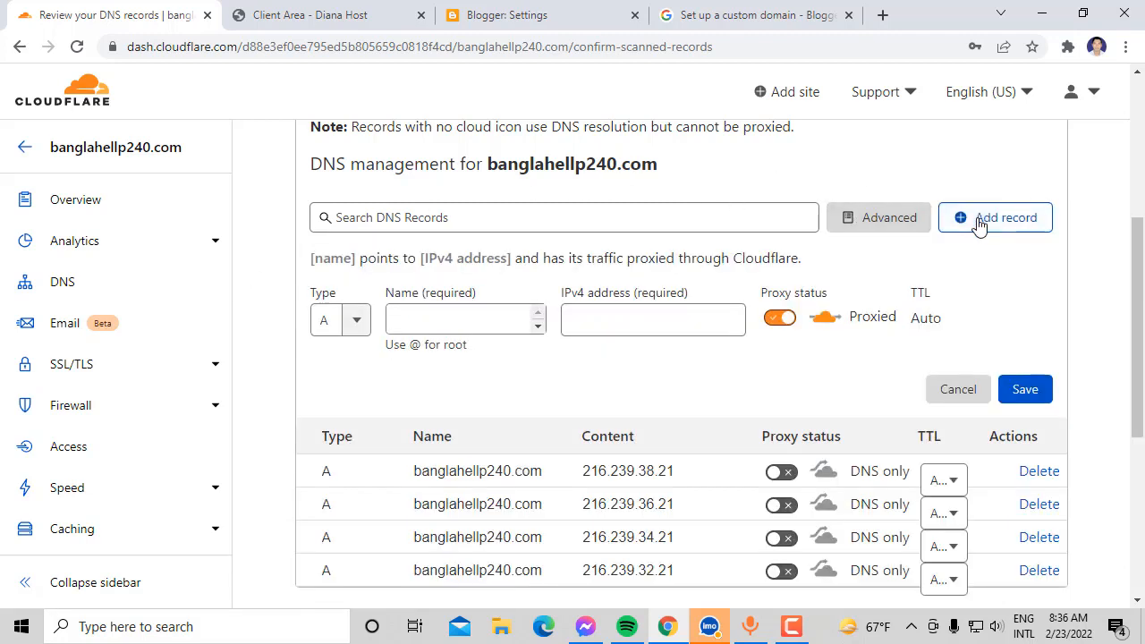
click(399, 331)
click(358, 324)
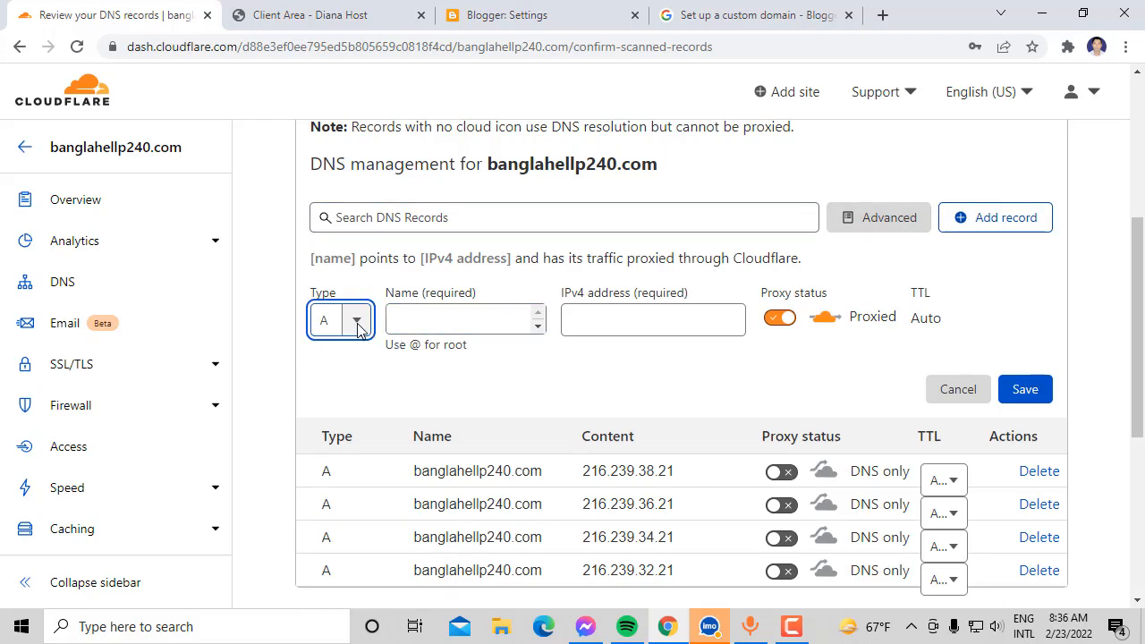
click(474, 15)
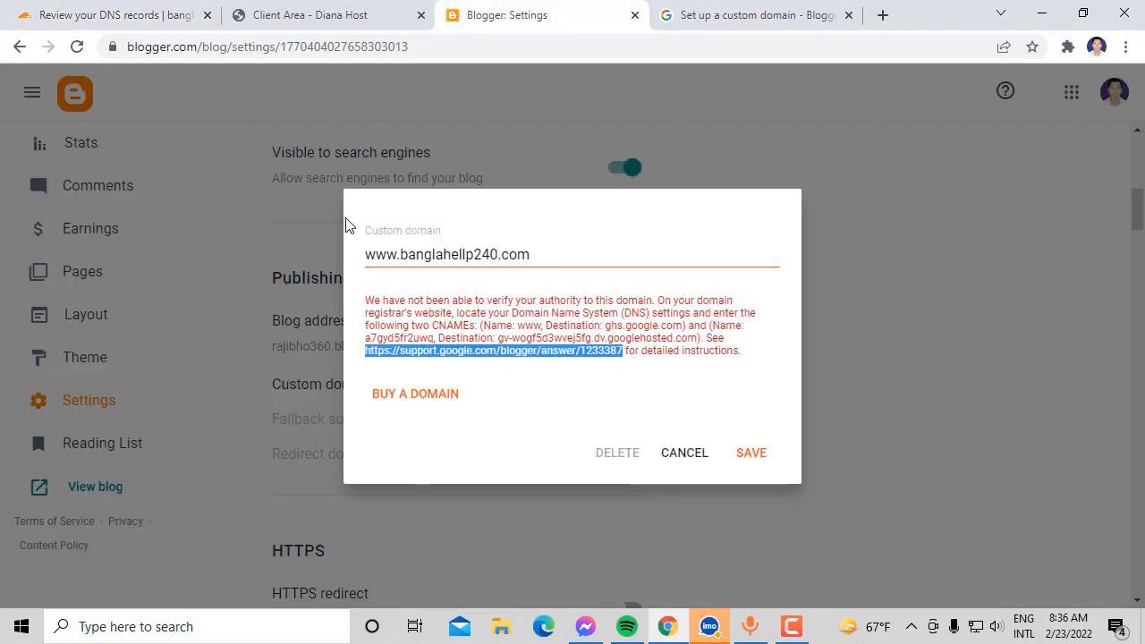
click(405, 349)
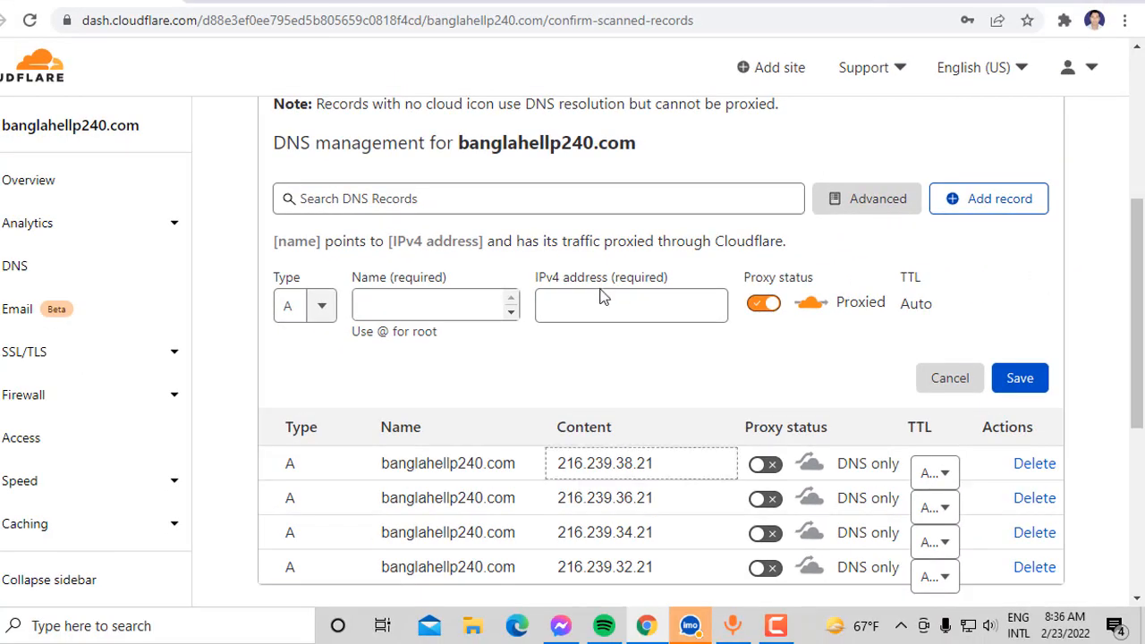
click(439, 305)
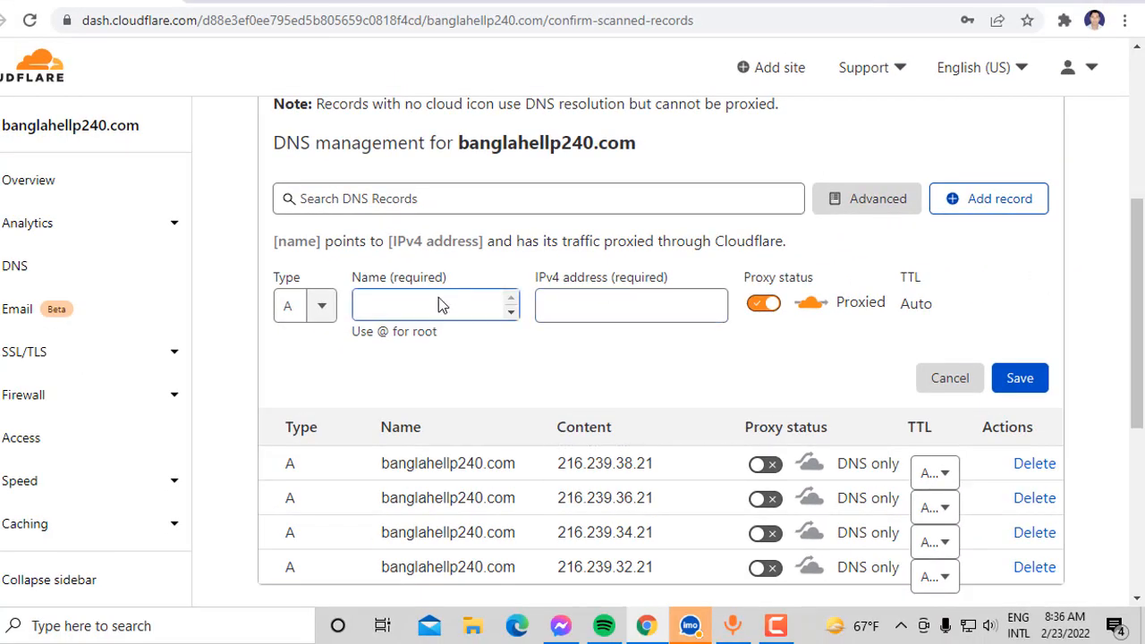
click(420, 307)
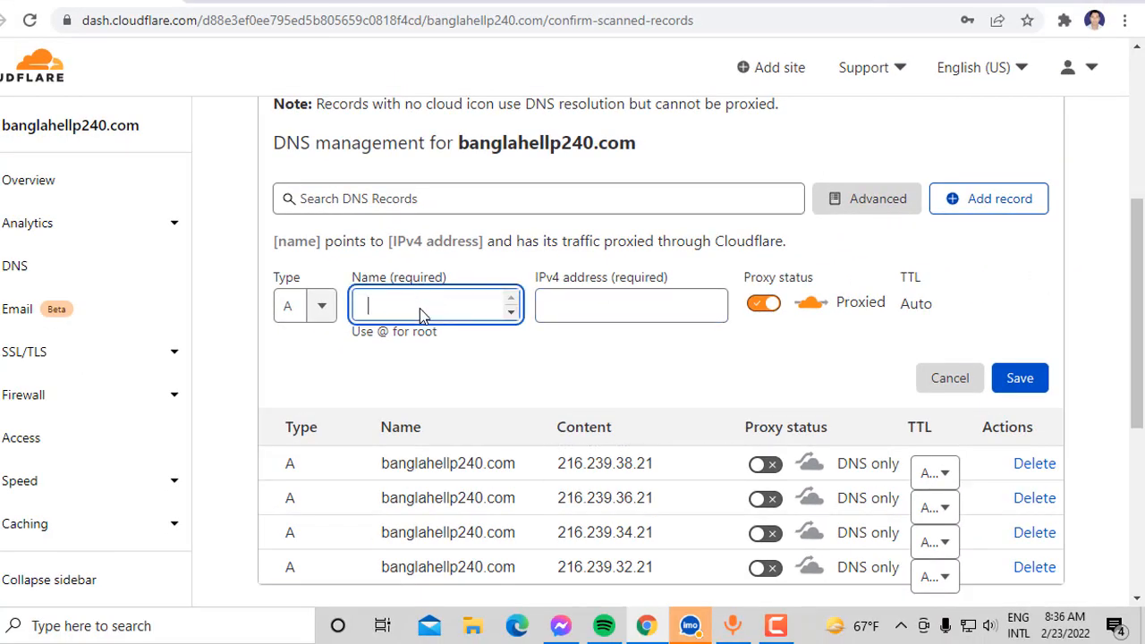
click(319, 313)
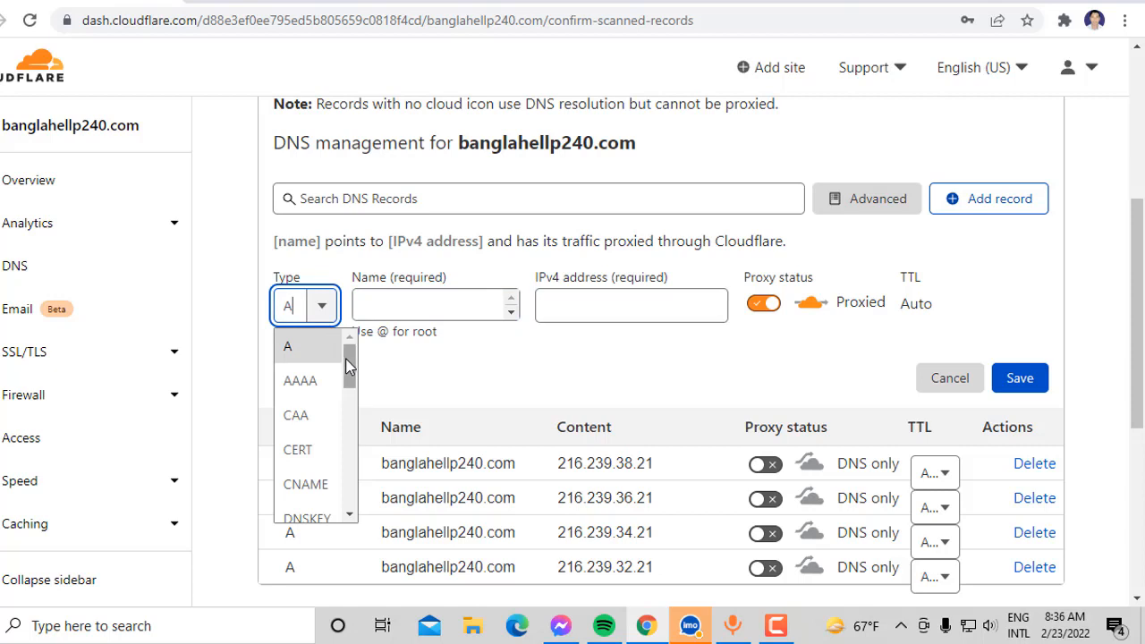
click(313, 497)
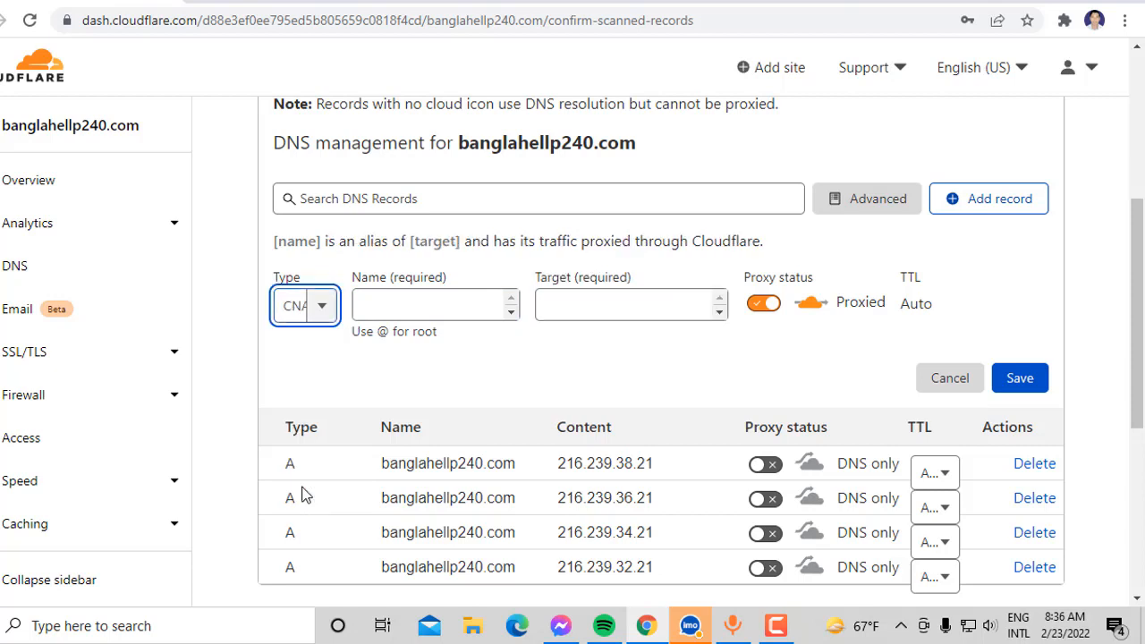
click(328, 307)
click(319, 487)
click(426, 305)
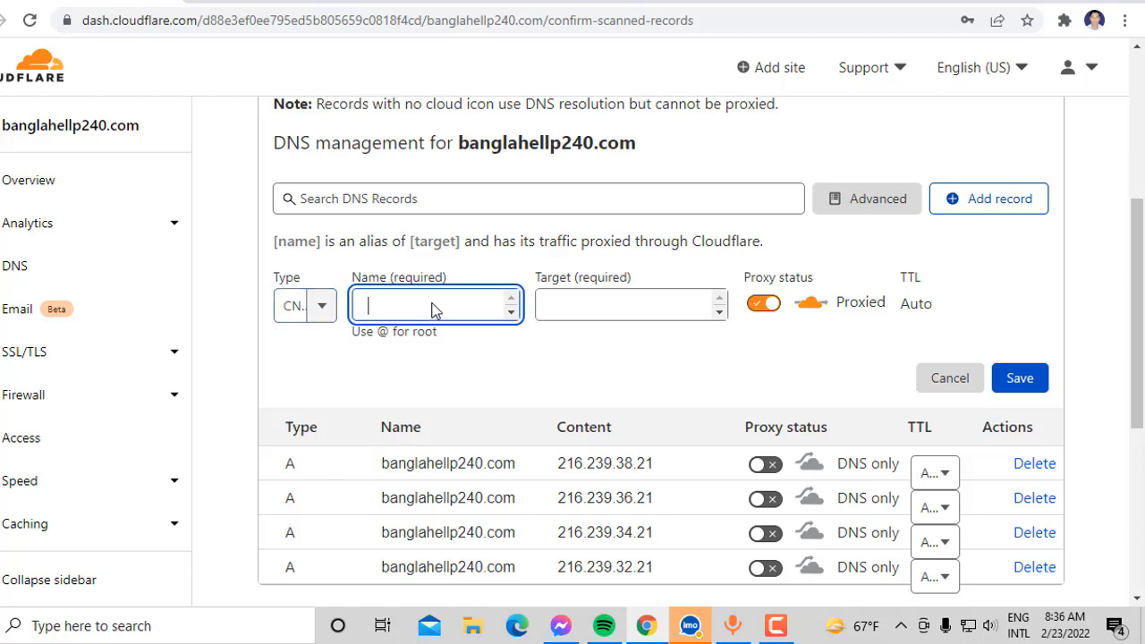
text(www)
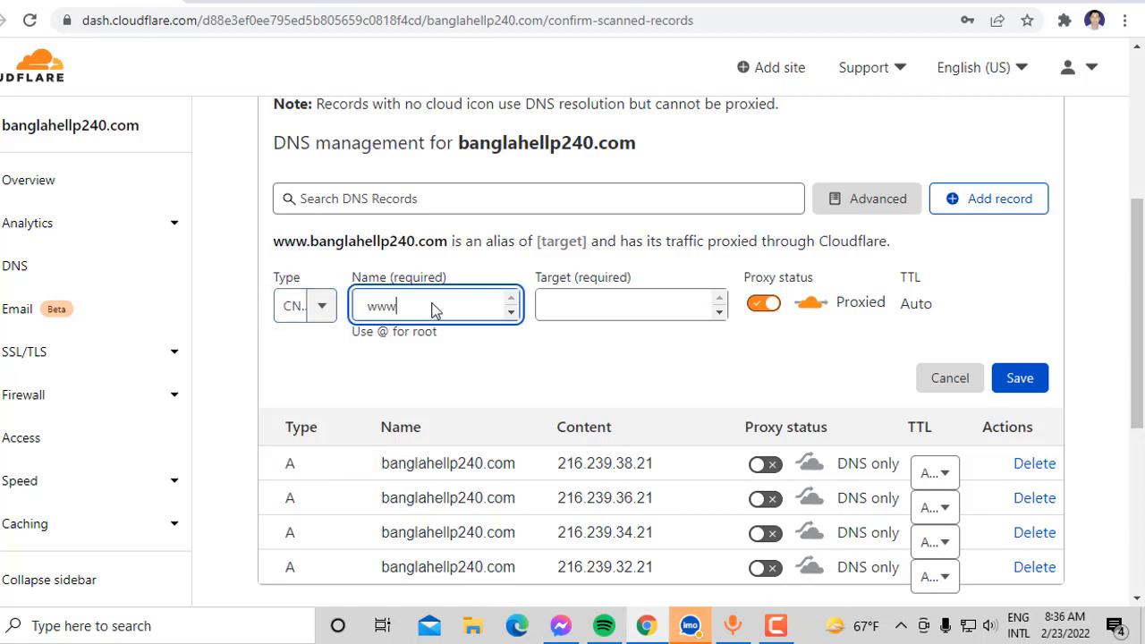
Step: Copy the destination ghs.google.com from Blogger's custom domain dialog and paste it as the www record's target in Cloudflare
click(562, 310)
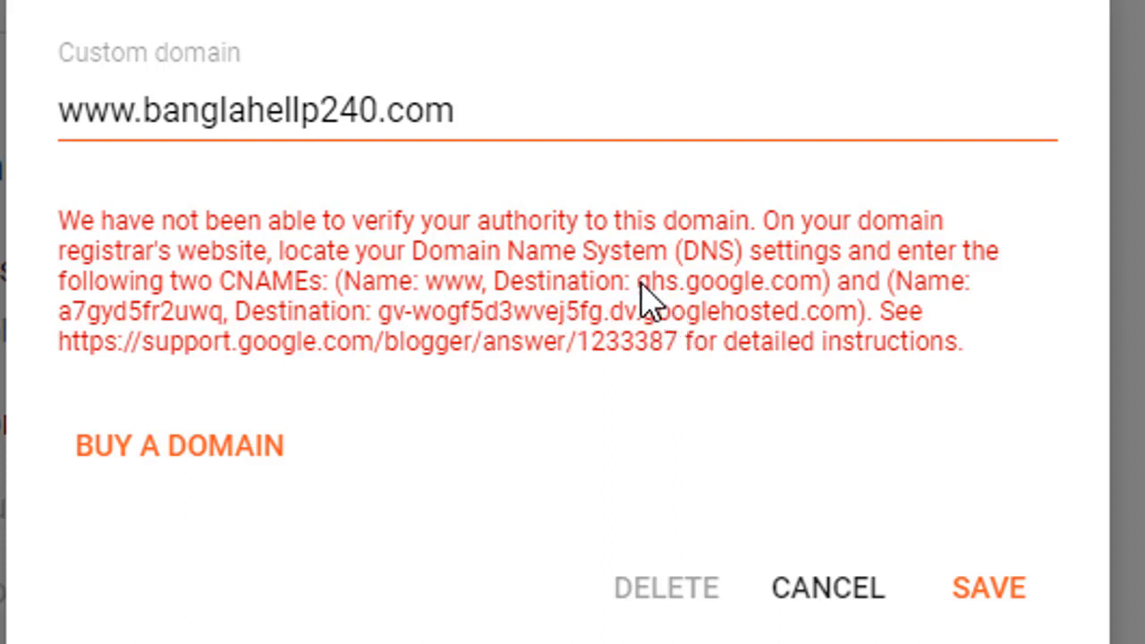
drag(633, 285, 821, 309)
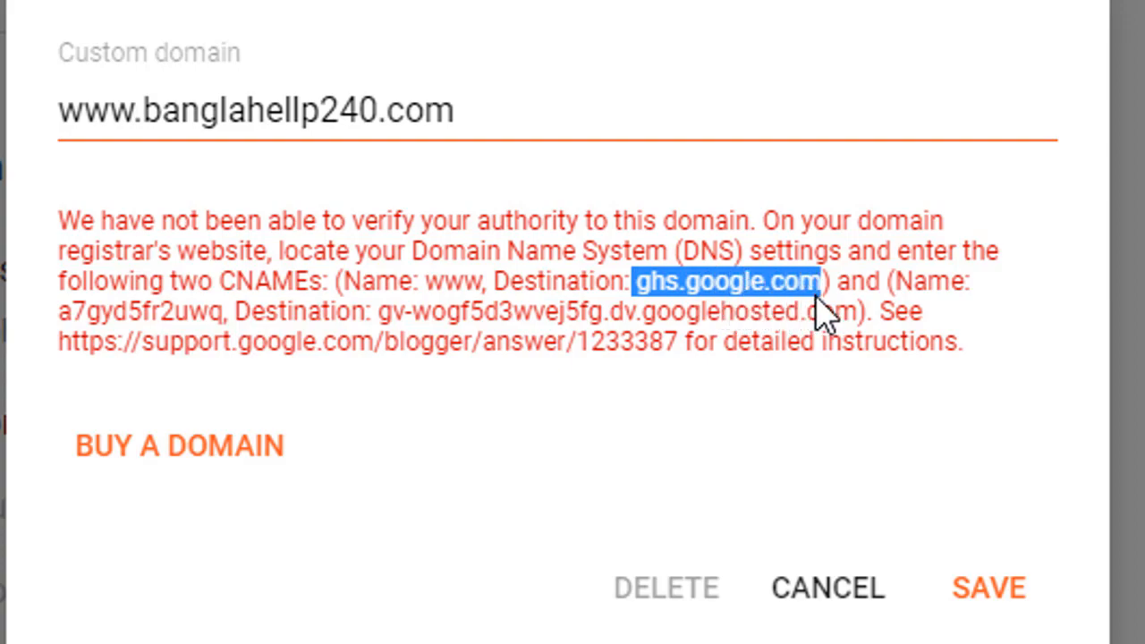
right_click(803, 300)
click(834, 330)
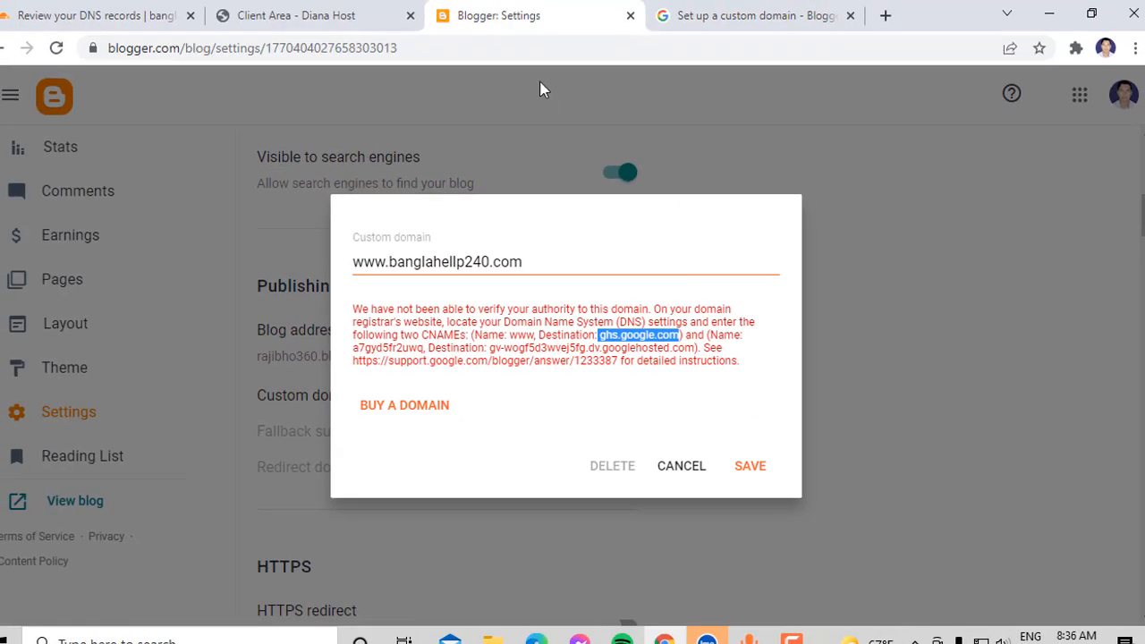
click(108, 15)
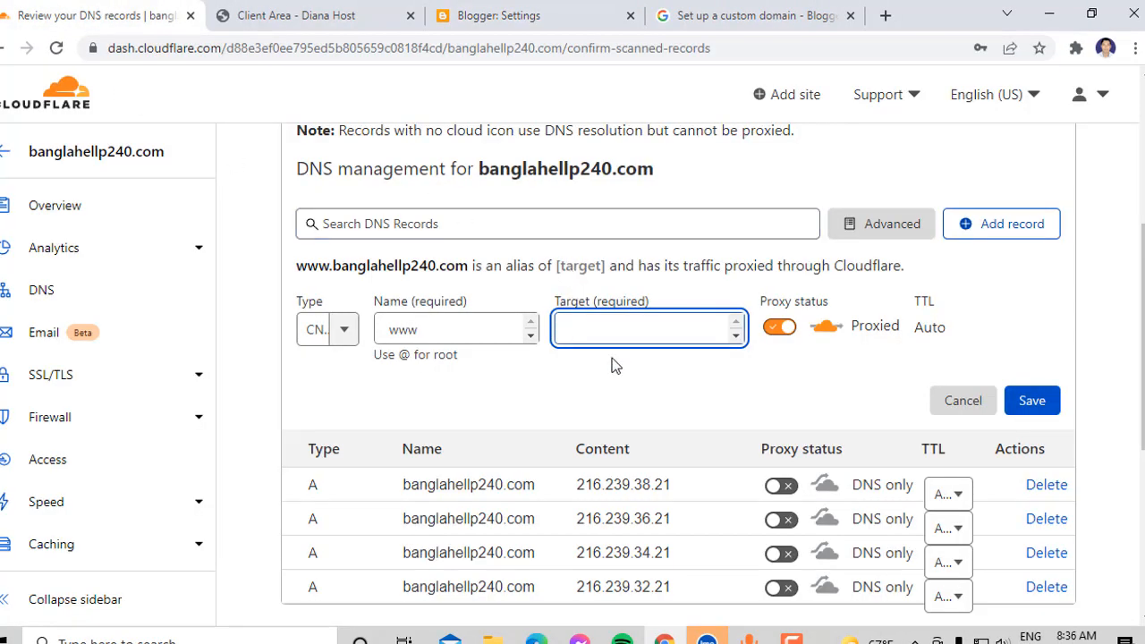
right_click(612, 328)
click(674, 482)
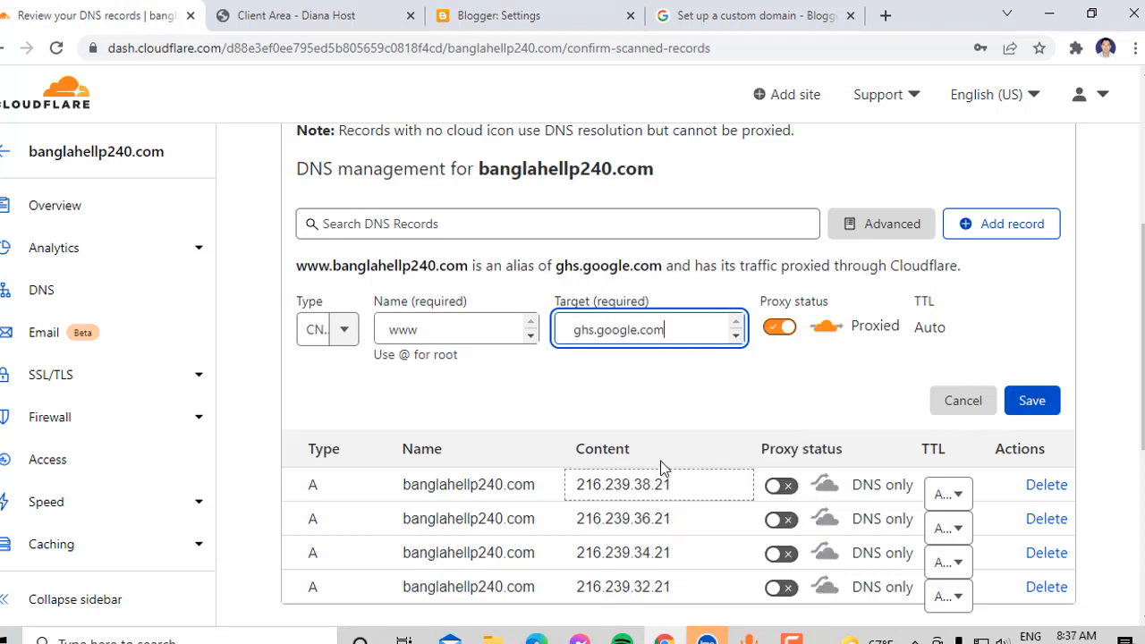
Step: Remove the leading space from the www record's target, set its proxy status to DNS only, and save it
click(577, 328)
key(BackSpace)
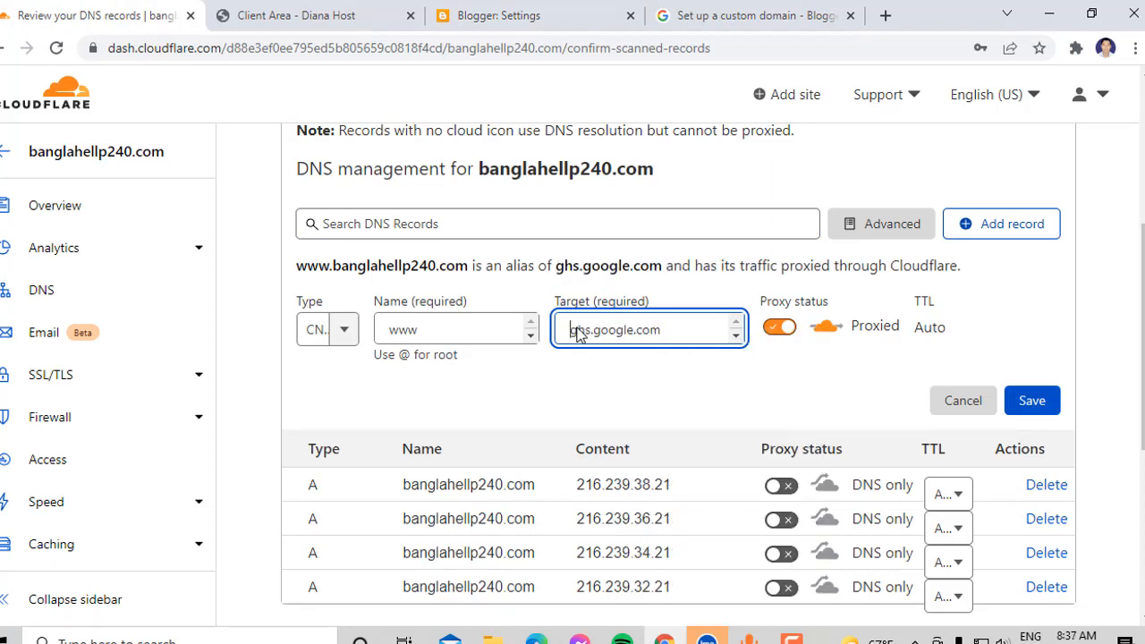
key(shift+Tab)
click(783, 338)
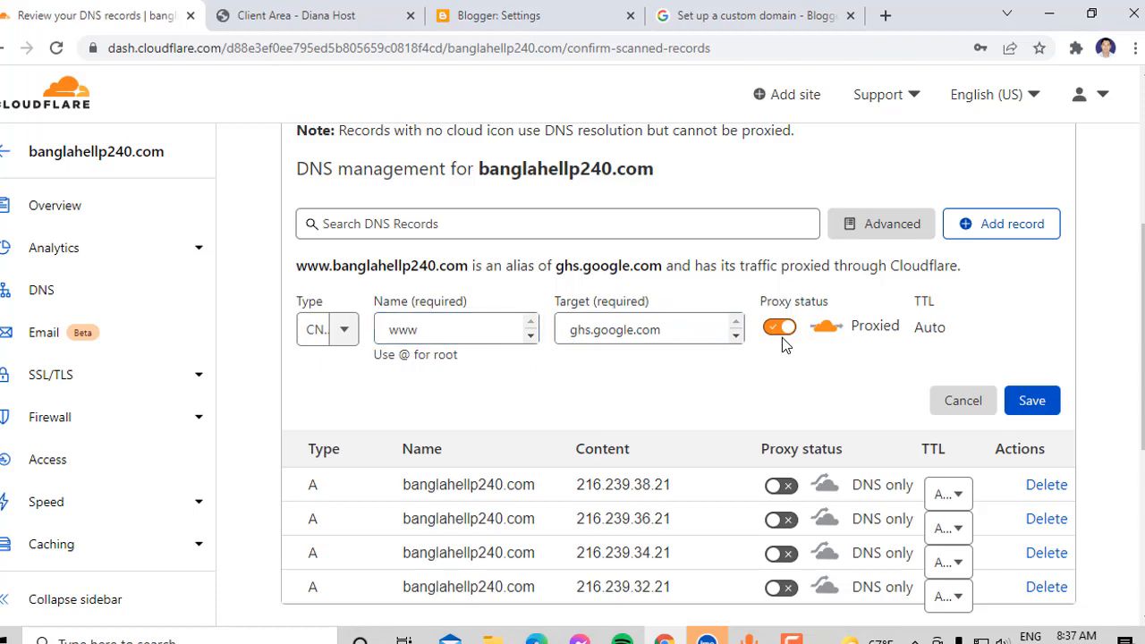
click(786, 329)
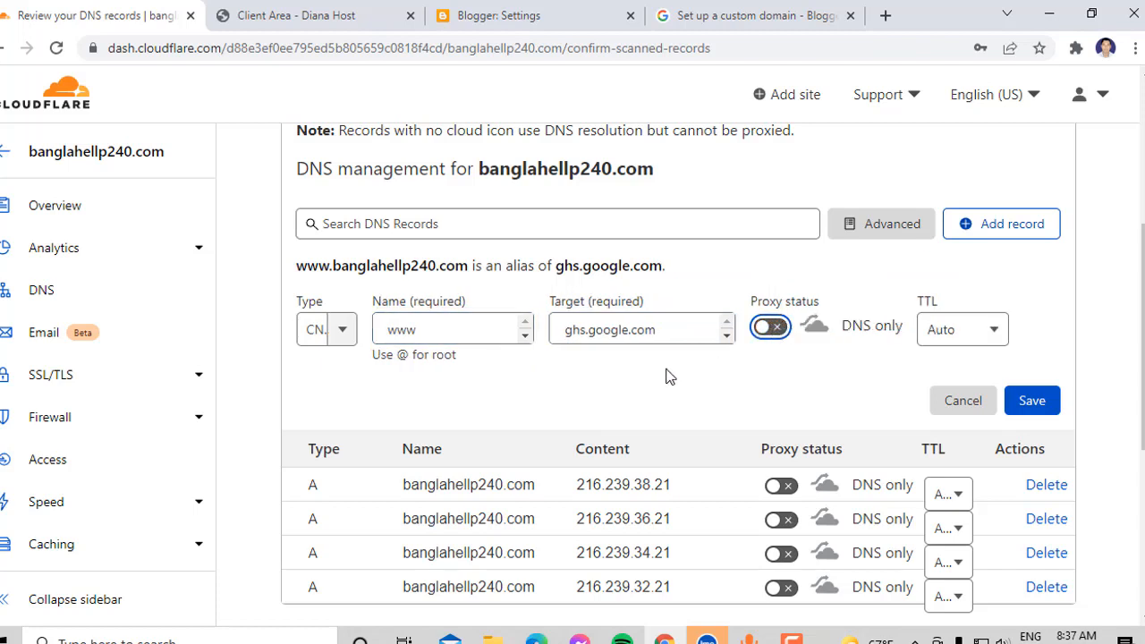
click(1042, 404)
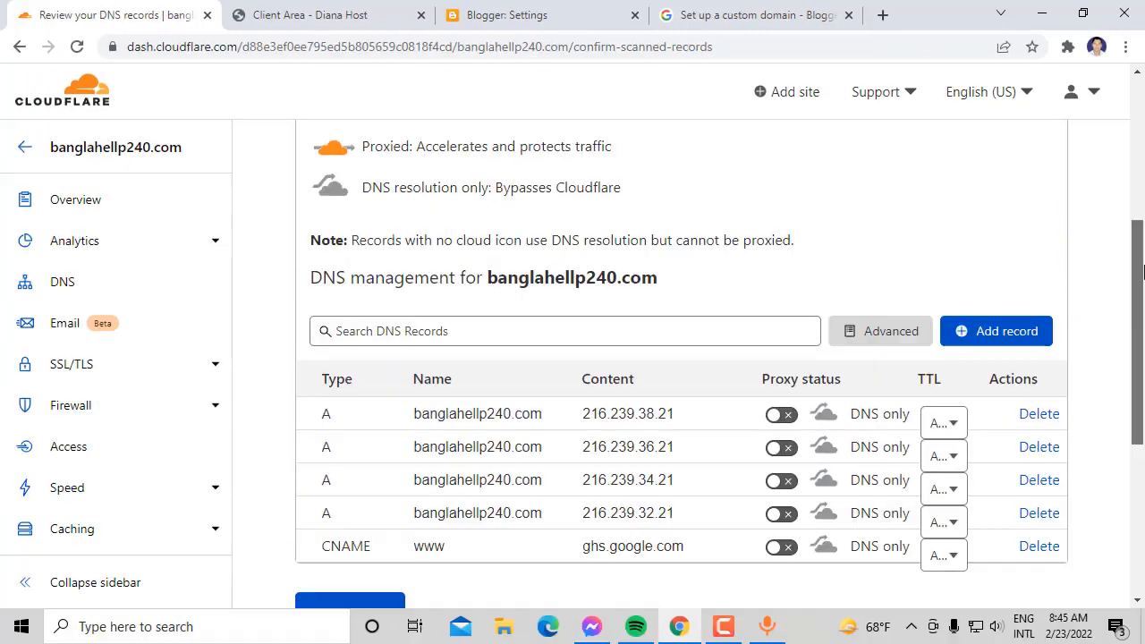
Step: Start a second CNAME record for banglahellp240.com, ready for its name
drag(1144, 273, 1144, 279)
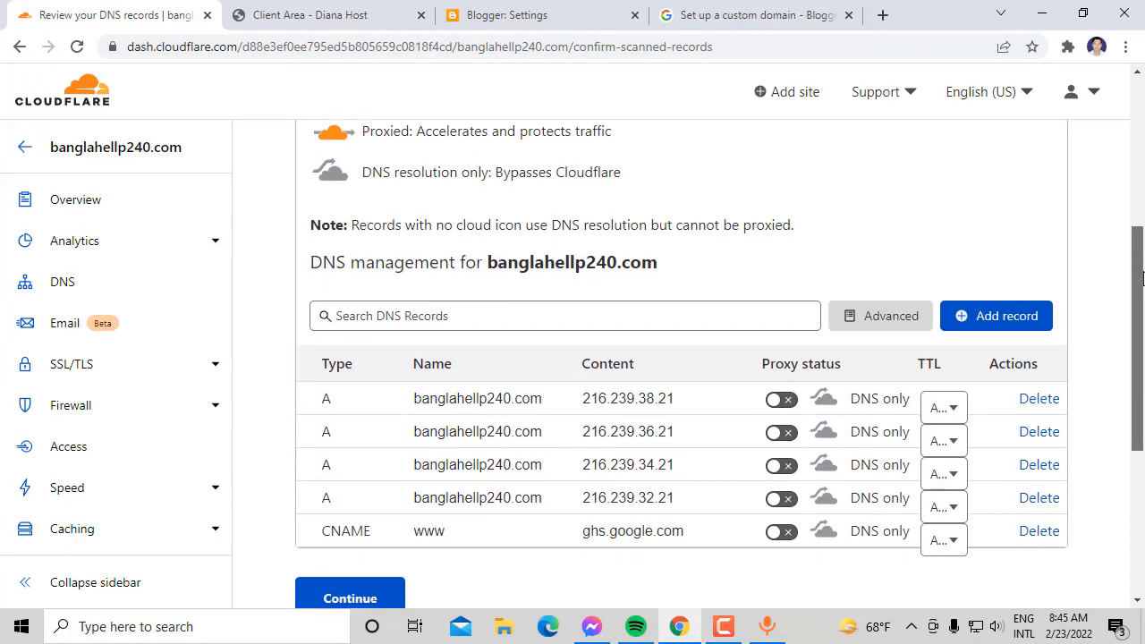
click(1050, 318)
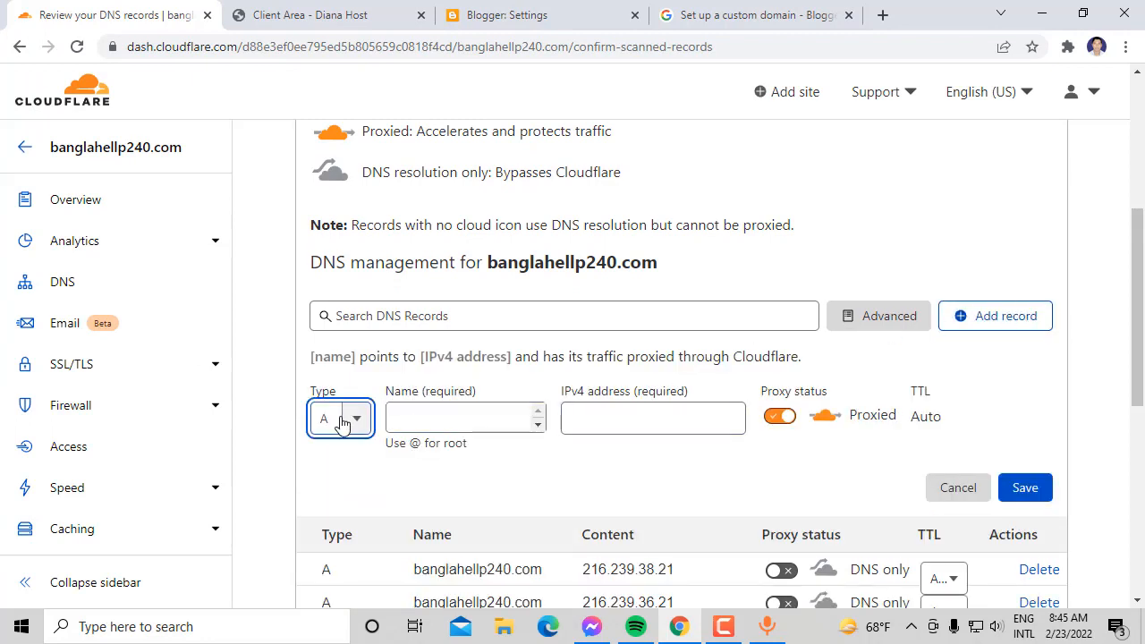
click(355, 426)
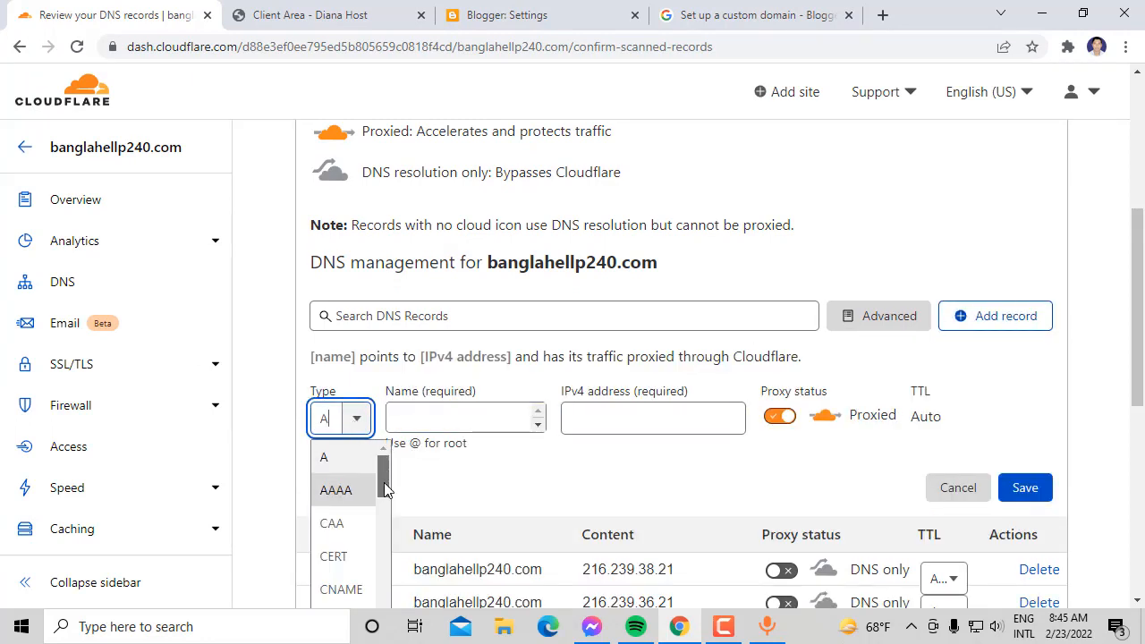
drag(384, 487, 383, 502)
click(354, 529)
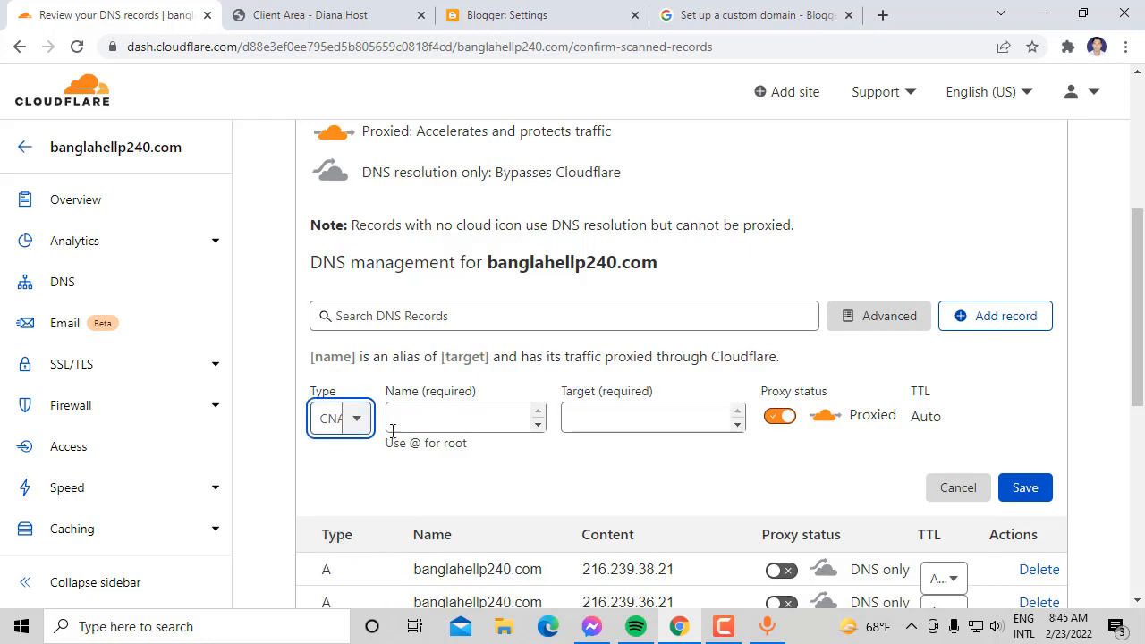
click(404, 425)
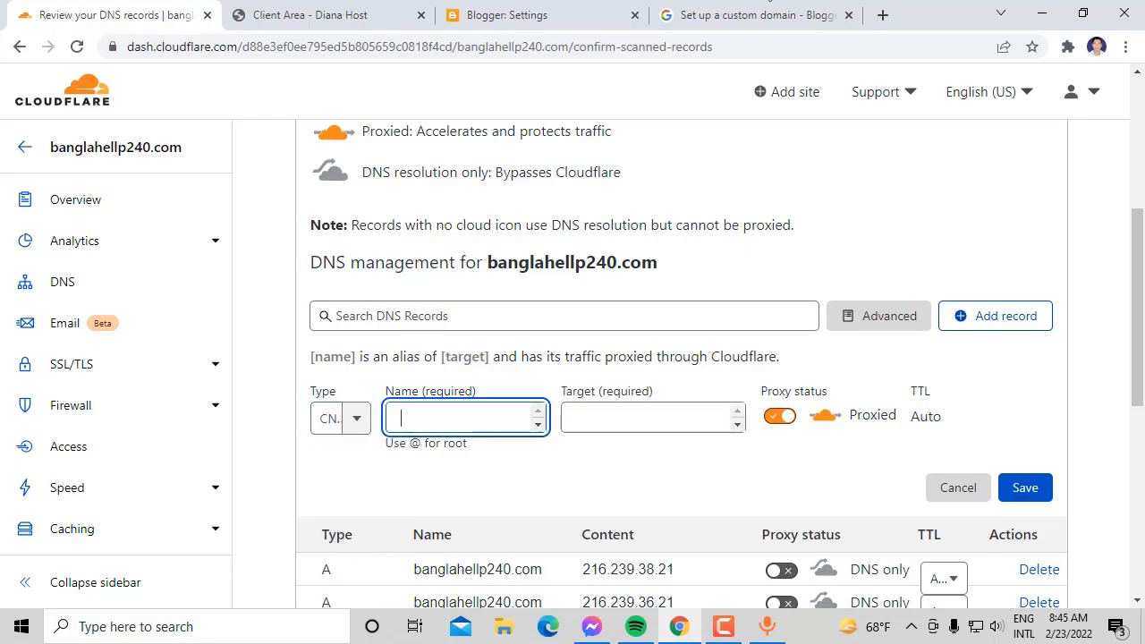
Step: Copy the second CNAME's verification name from Blogger's custom domain dialog and paste it as the new record's name in Cloudflare
click(475, 12)
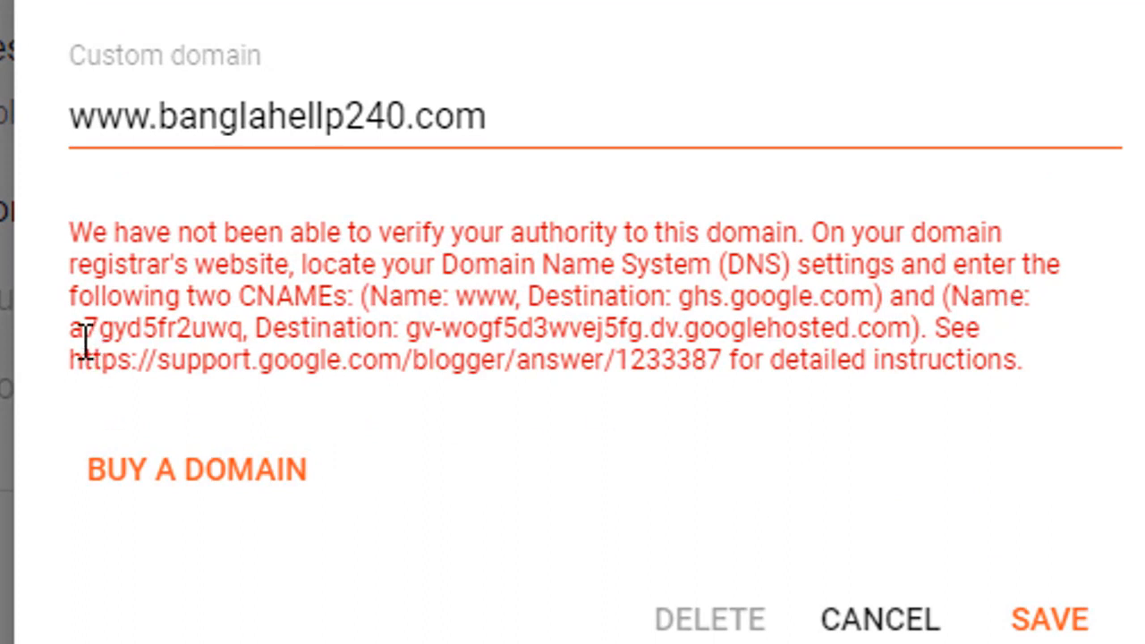
drag(72, 338, 100, 339)
drag(178, 333, 244, 331)
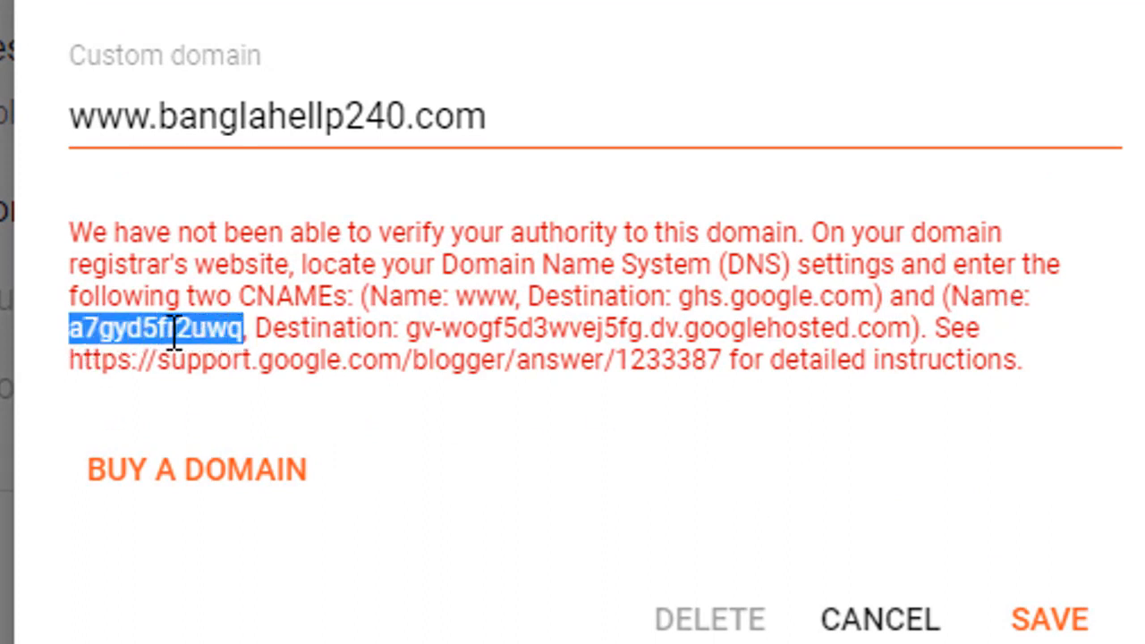
right_click(202, 345)
click(210, 371)
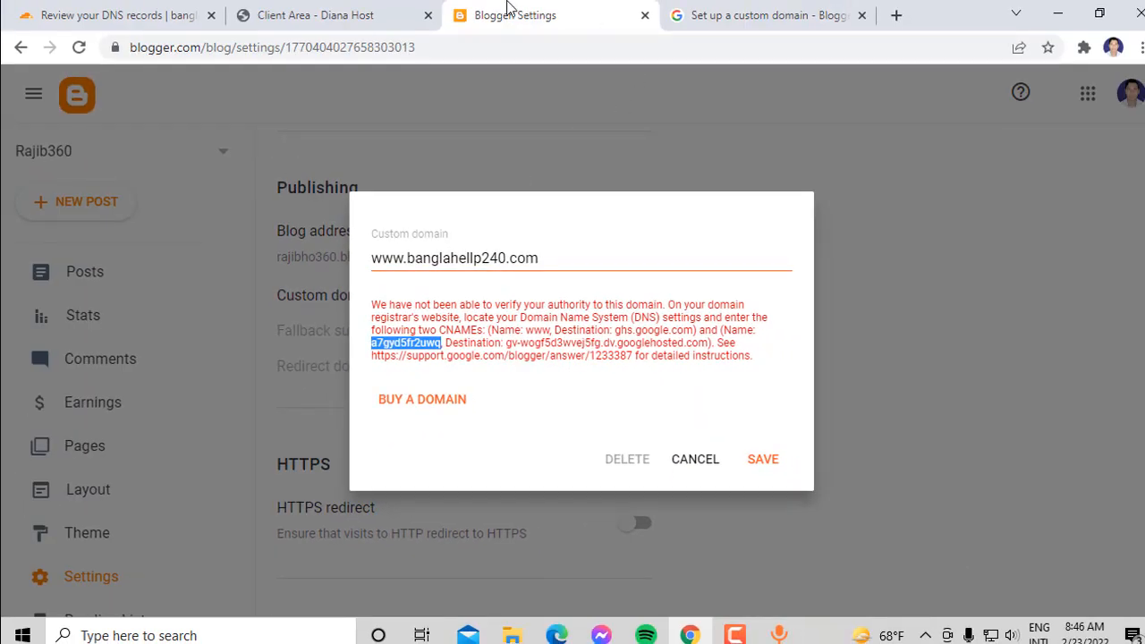
click(152, 11)
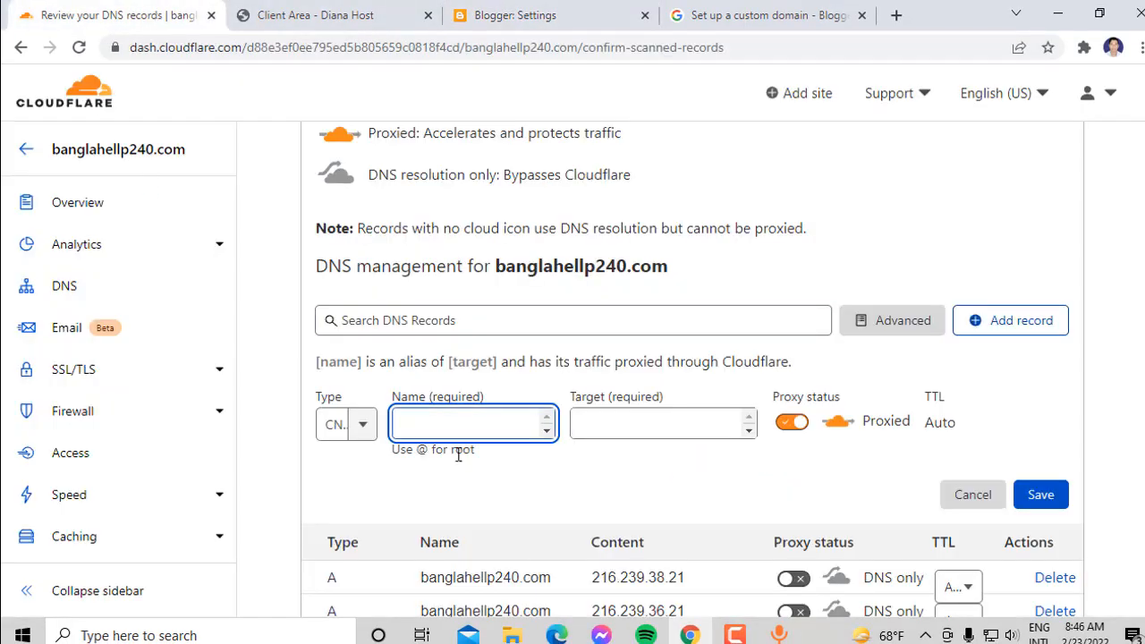
right_click(430, 425)
click(468, 290)
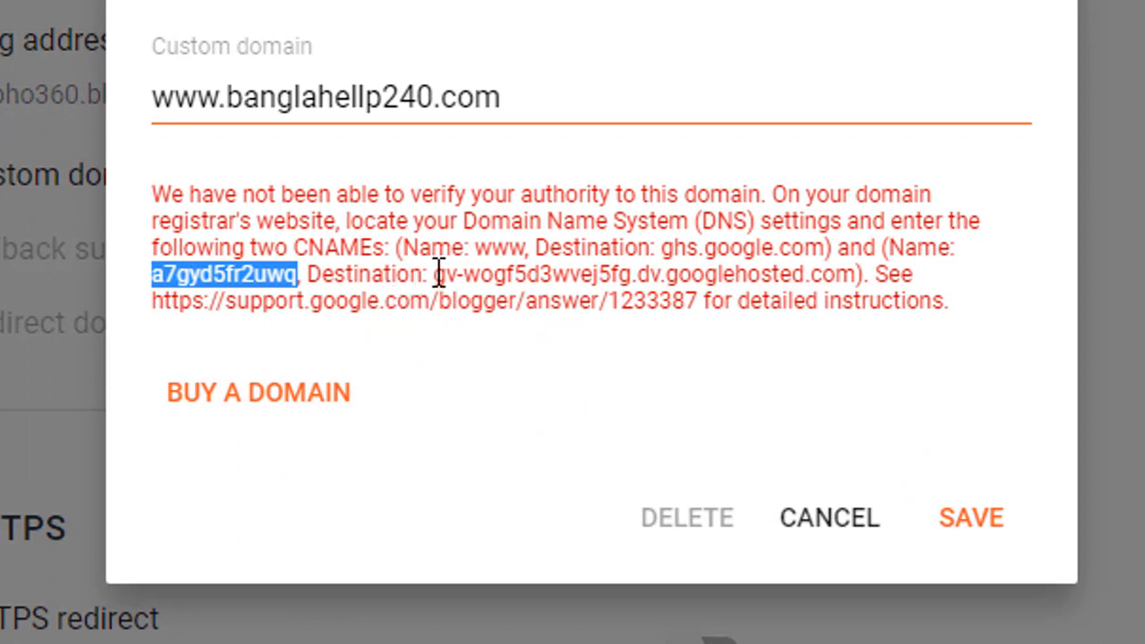
Step: Switch to Blogger and copy the second CNAME's full googlehosted.com destination from the custom domain dialog
drag(434, 274, 824, 276)
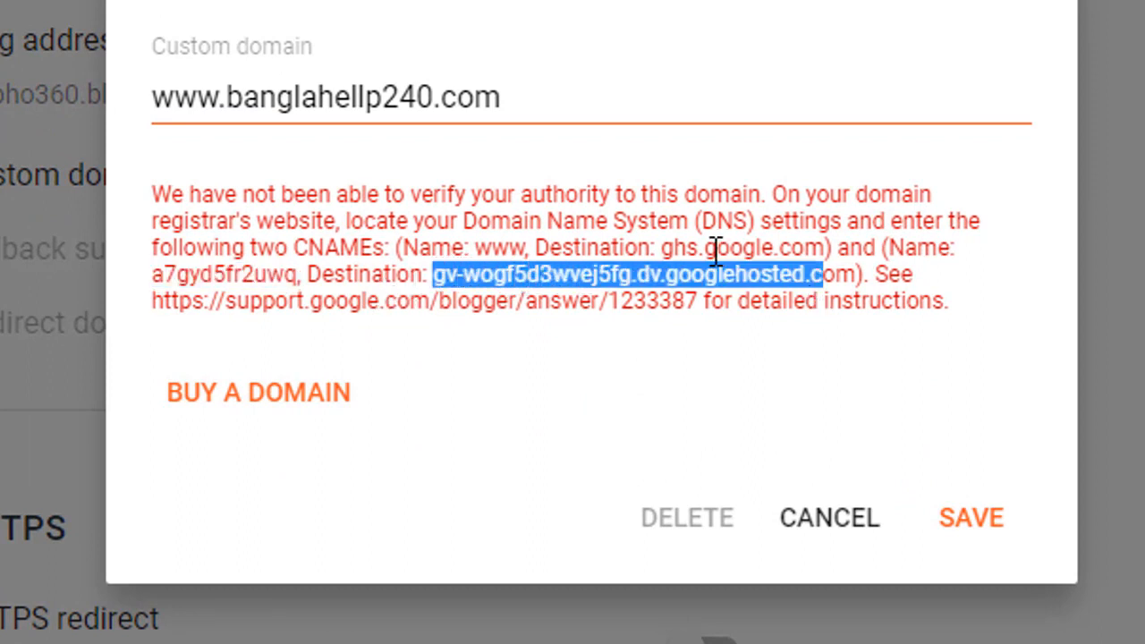
click(436, 276)
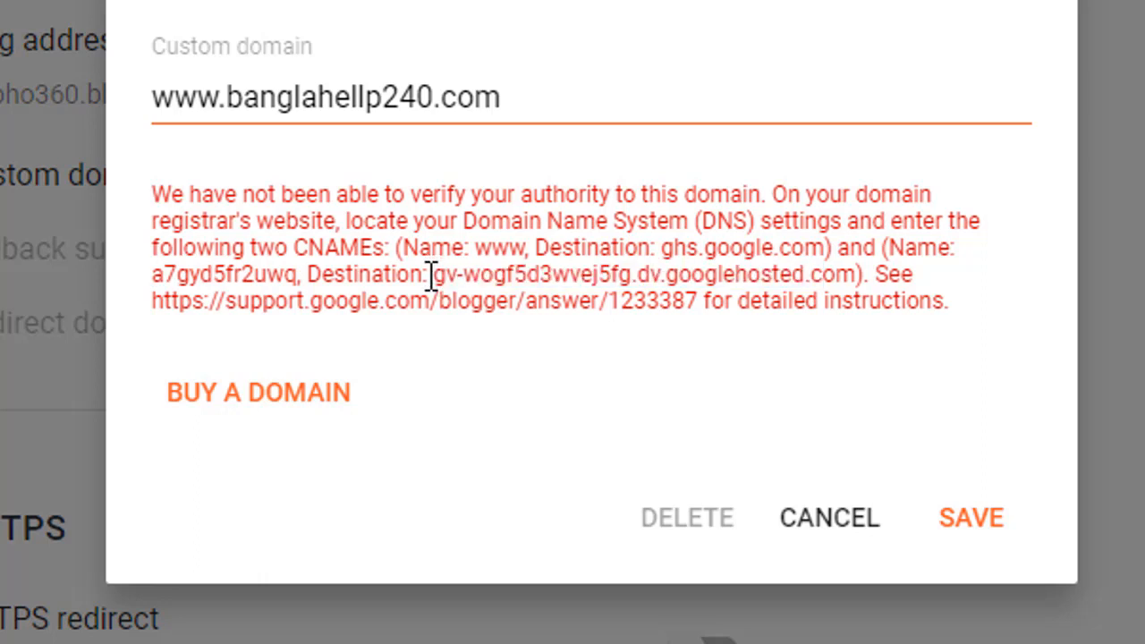
drag(435, 274, 856, 287)
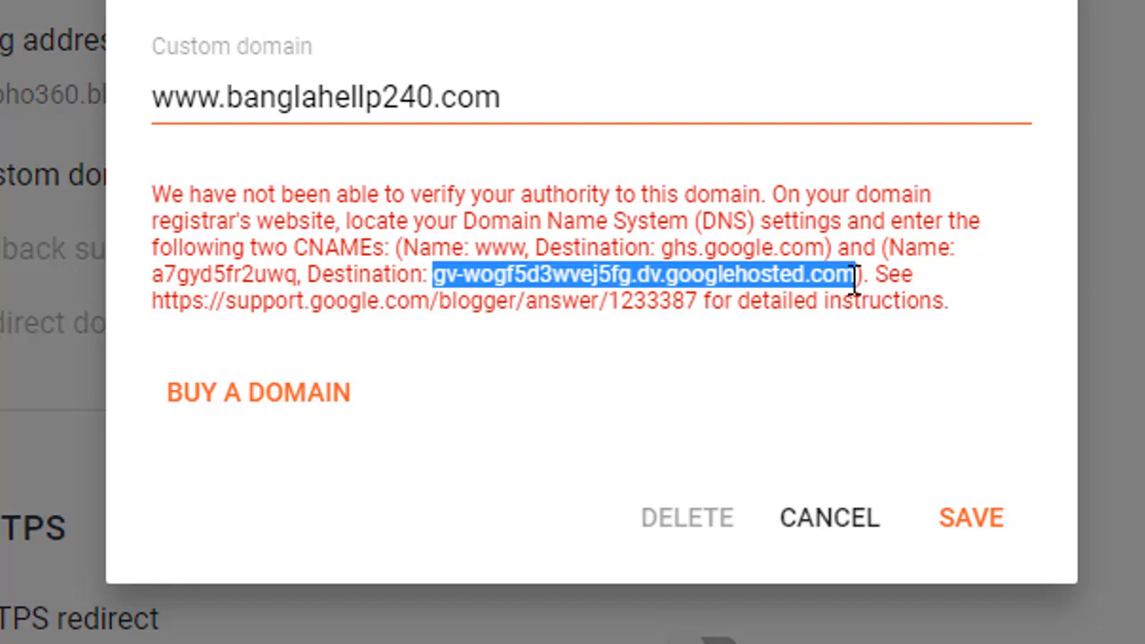
right_click(748, 277)
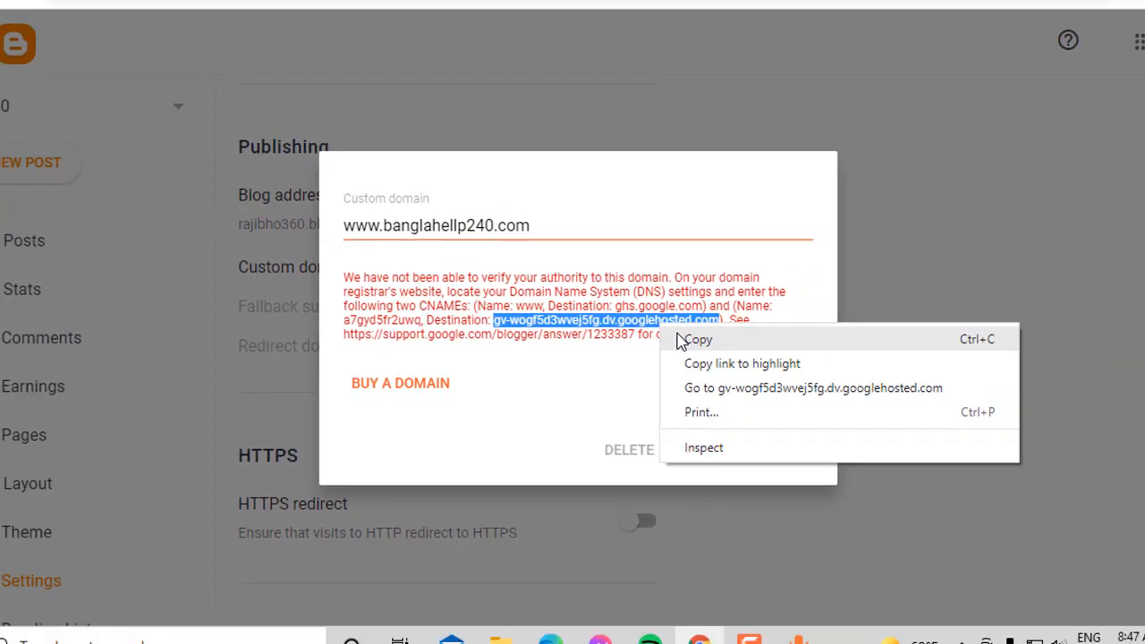
click(788, 302)
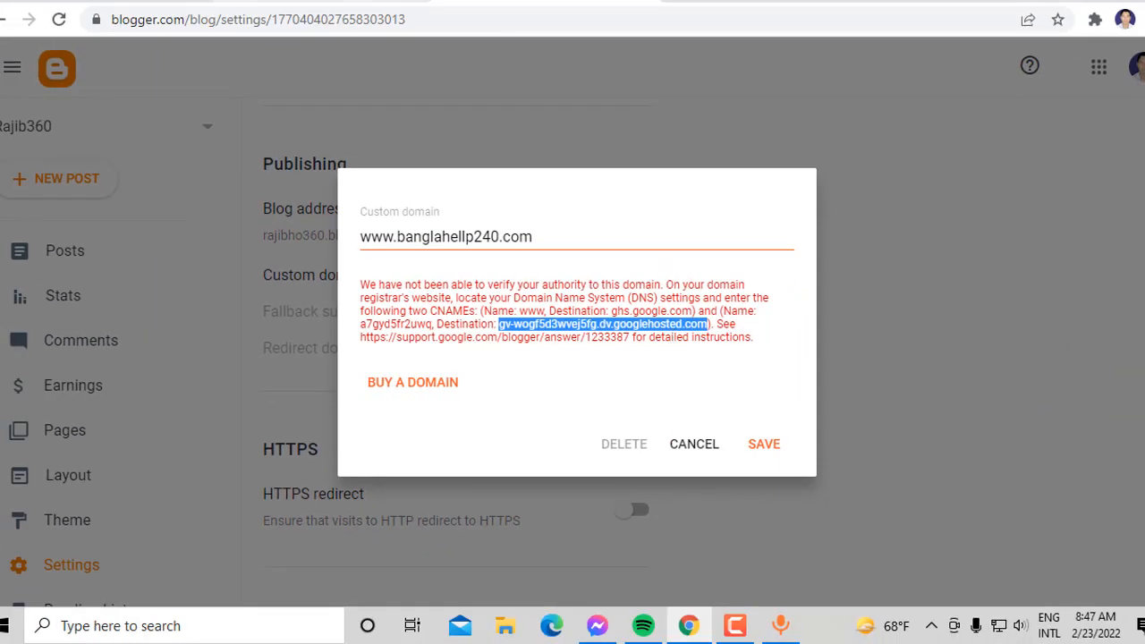
Step: Switch to Cloudflare, paste the copied googlehosted.com destination as the second CNAME's target, set it to DNS only, and save the record
click(95, 2)
click(666, 409)
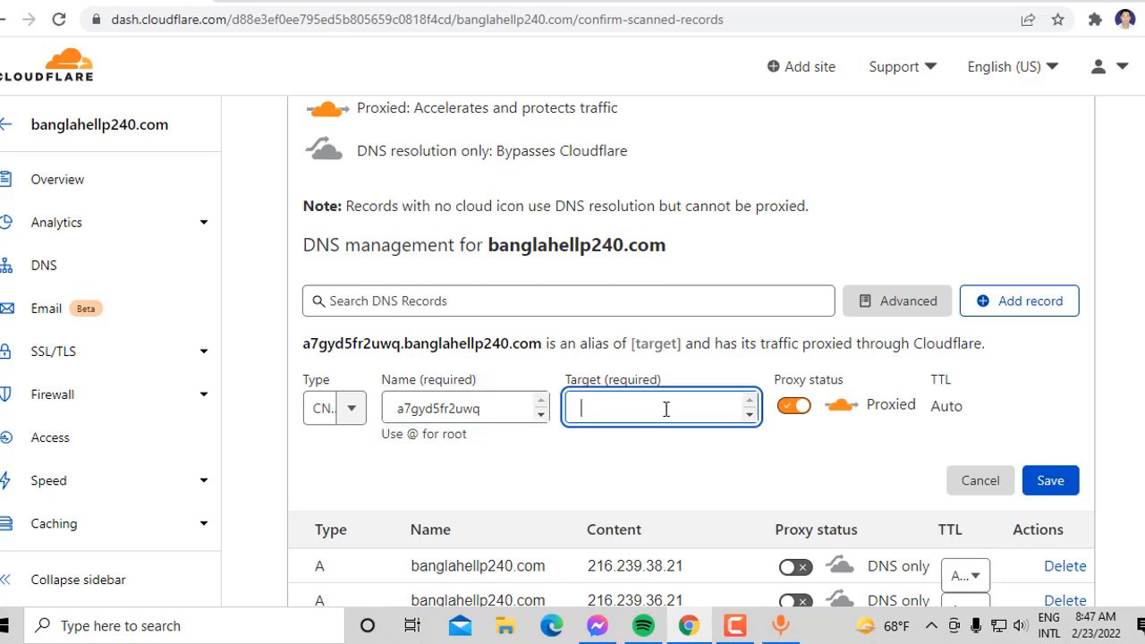
right_click(666, 409)
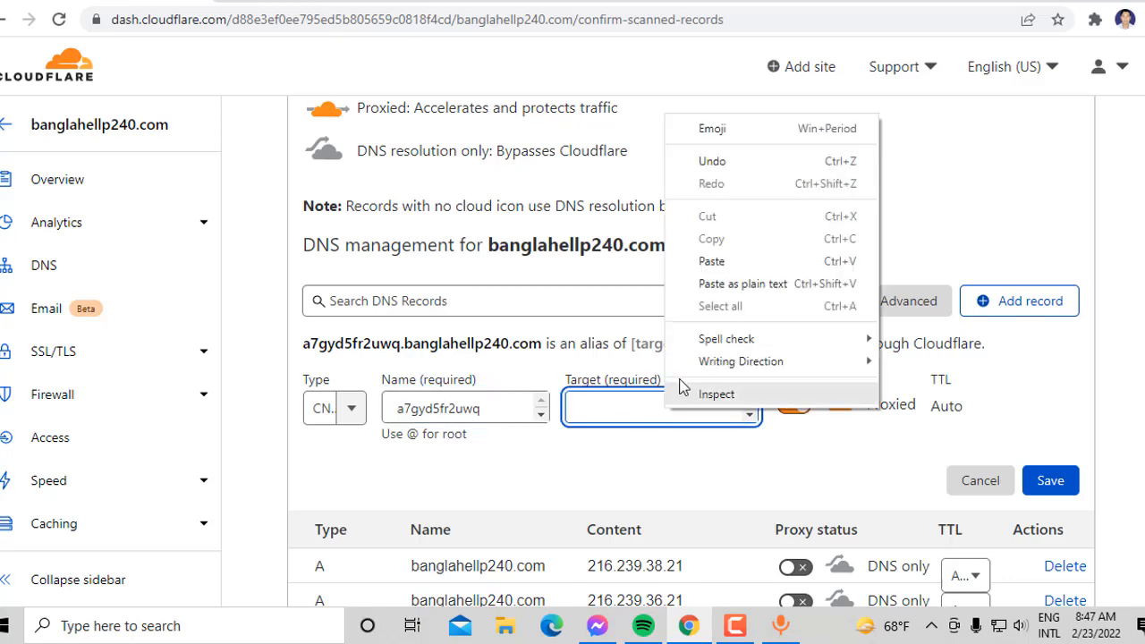
click(716, 261)
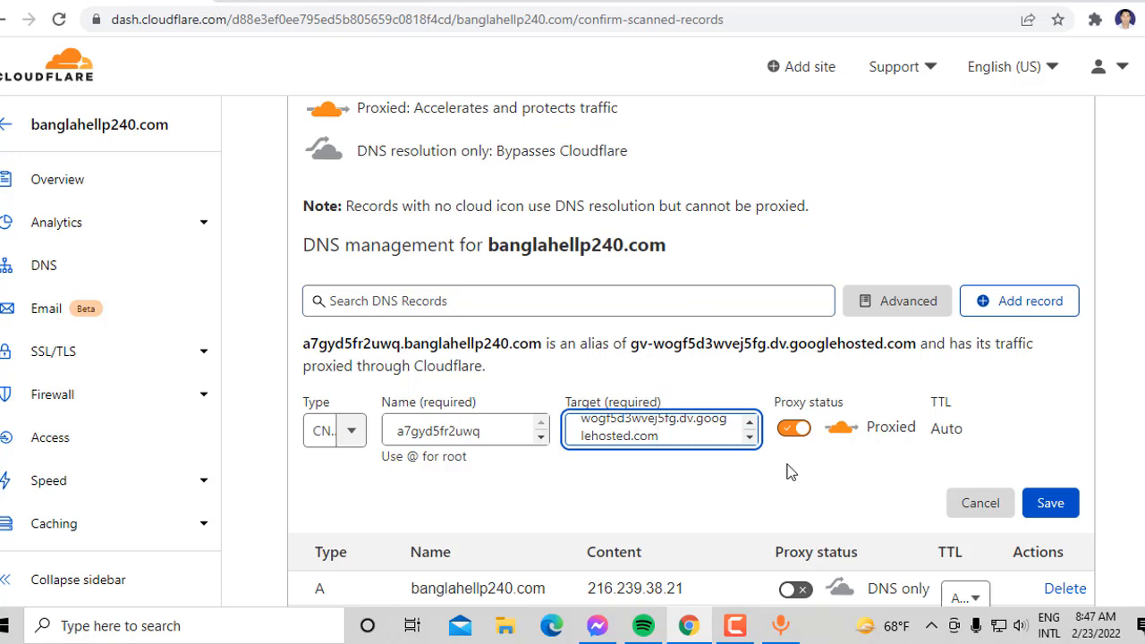
click(793, 428)
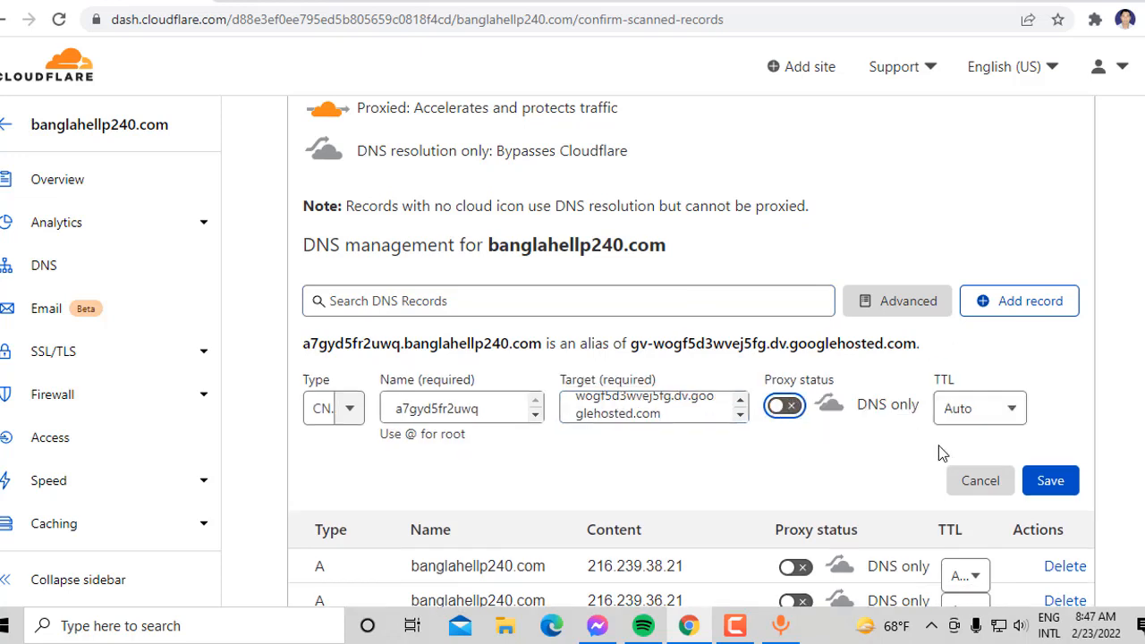
click(1060, 487)
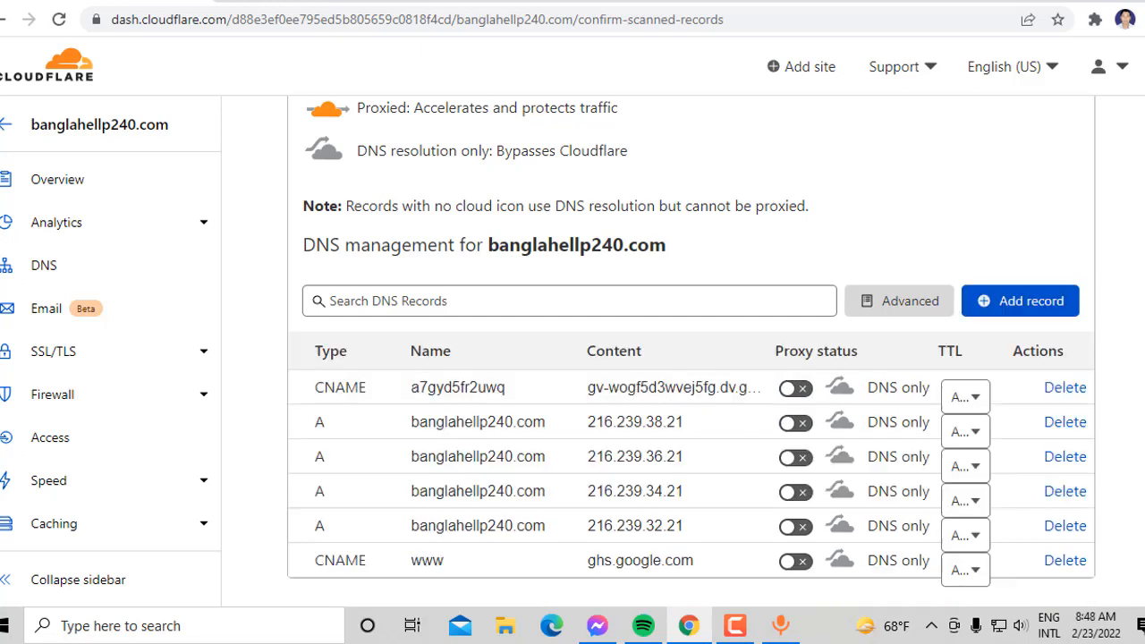
Step: Continue past the DNS records and review Cloudflare's instructions on which nameservers to remove and add
scroll(692, 353, down, 1)
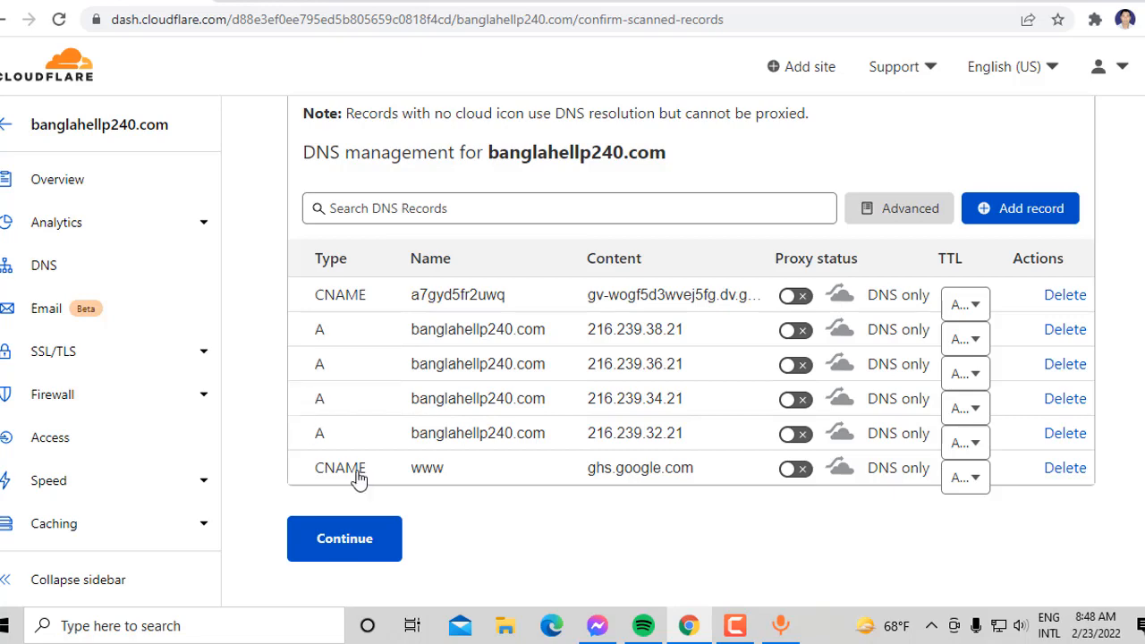
click(365, 555)
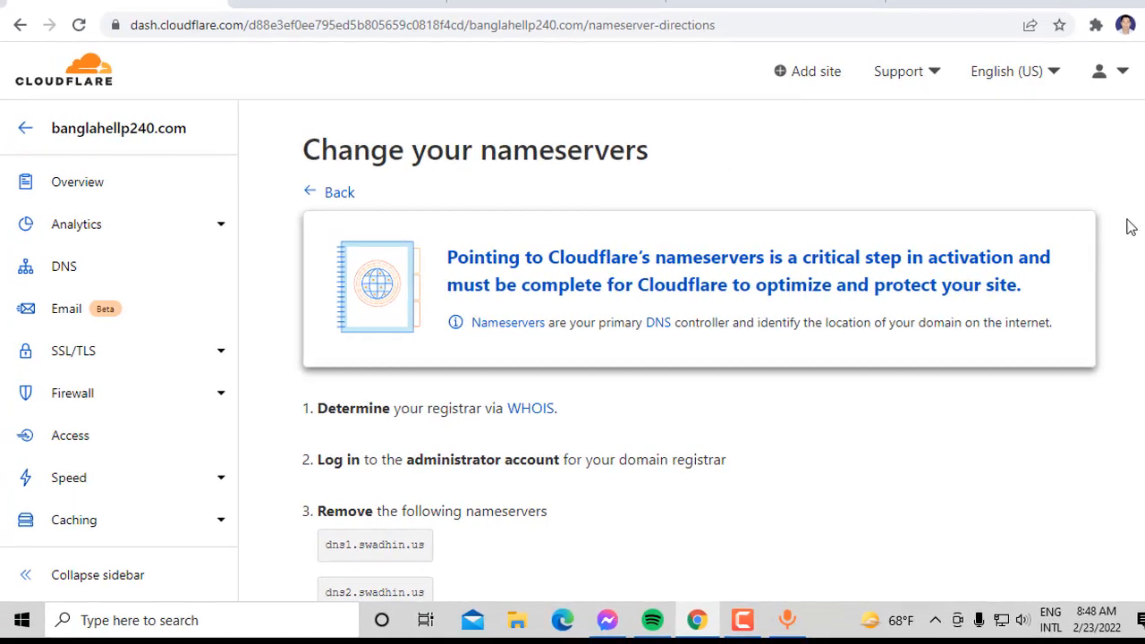
scroll(698, 358, down, 3)
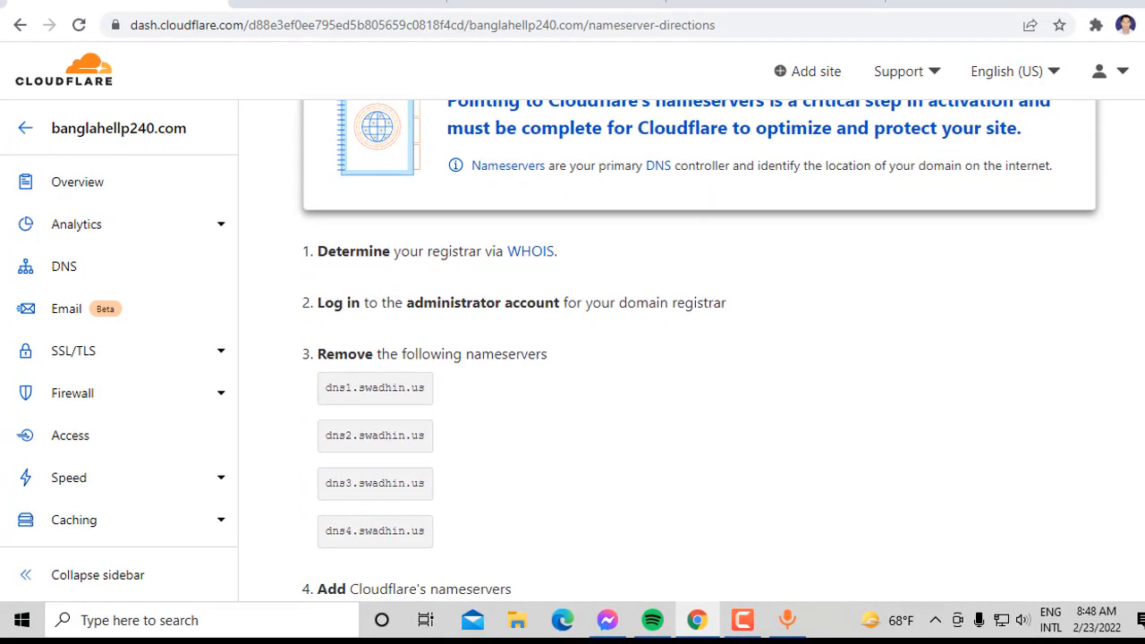
scroll(698, 358, down, 2)
scroll(698, 358, up, 4)
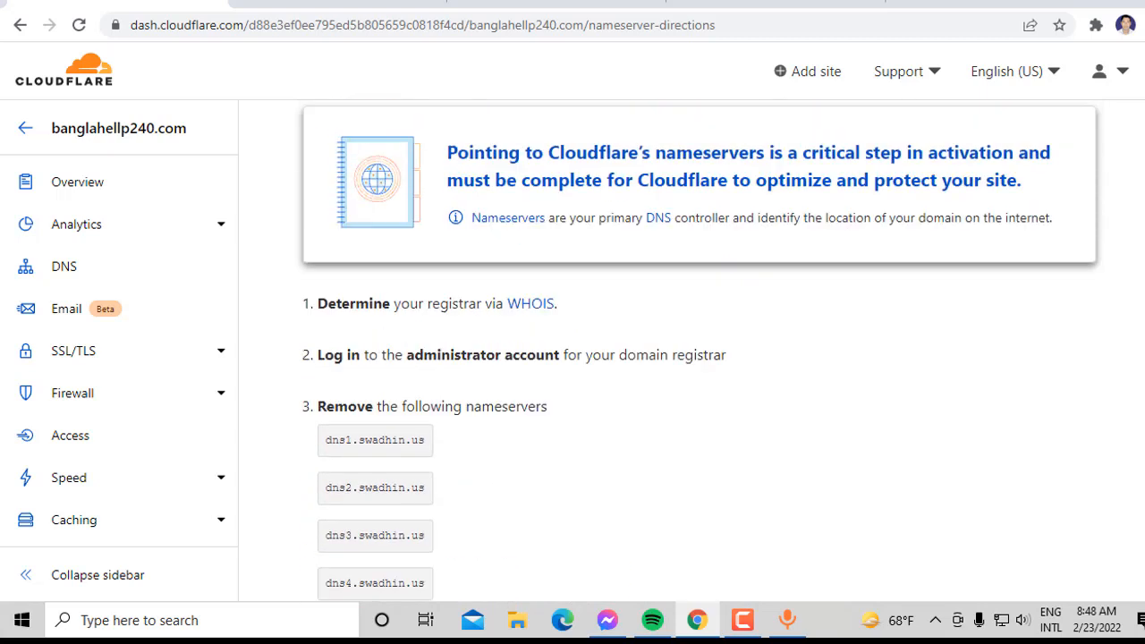
scroll(698, 358, down, 3)
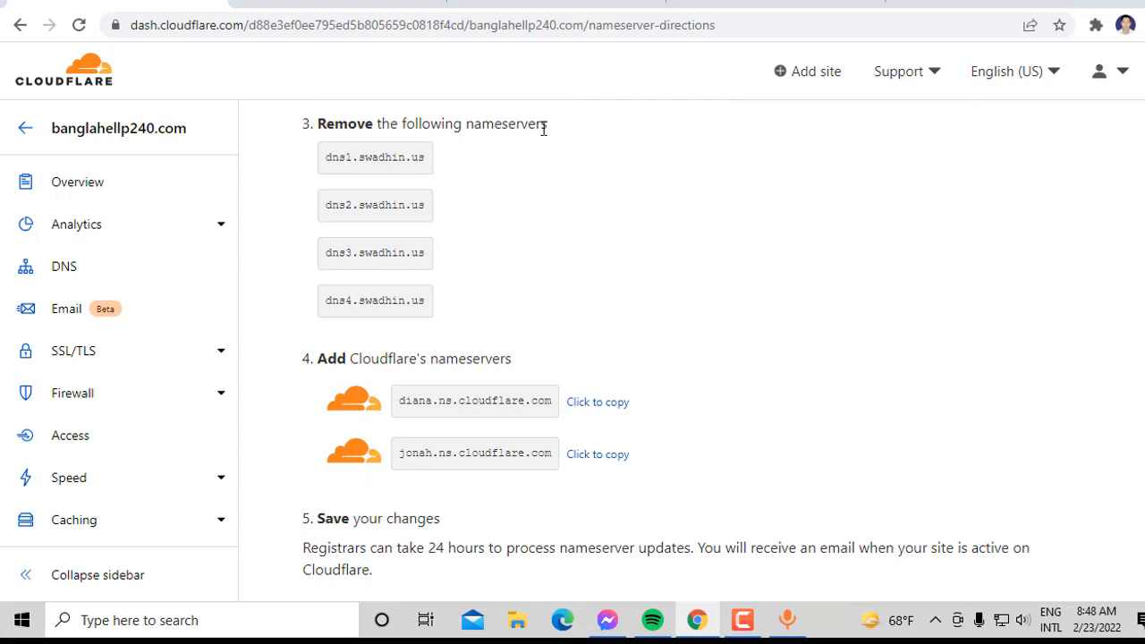
Step: Switch to the Diana Host client area and open the list of registered domains from its home page
click(345, 11)
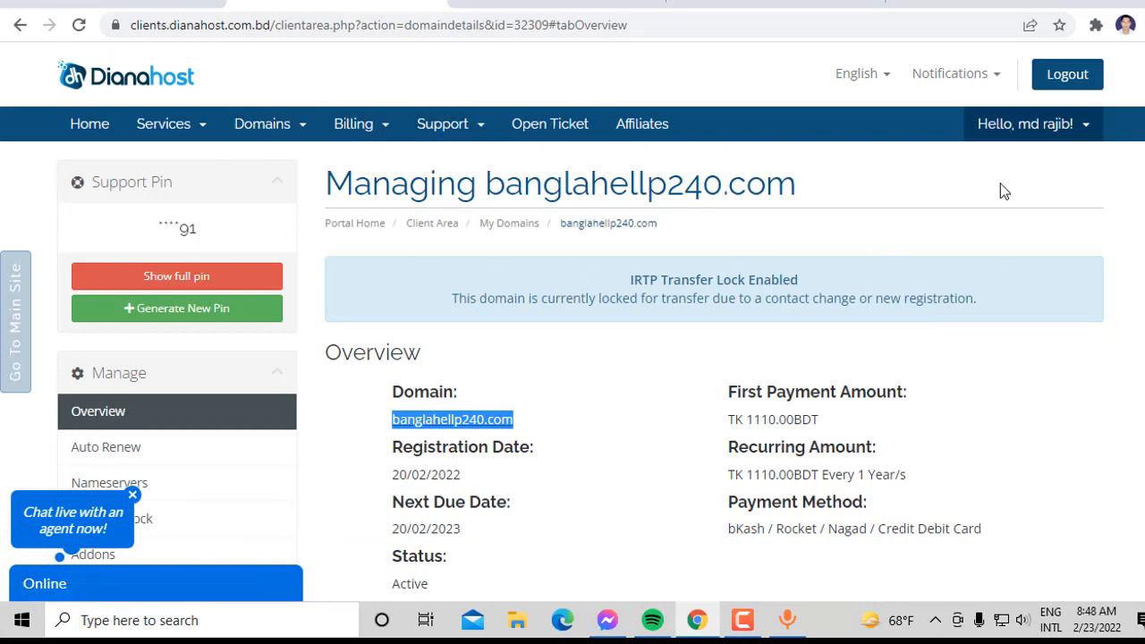
scroll(900, 223, down, 3)
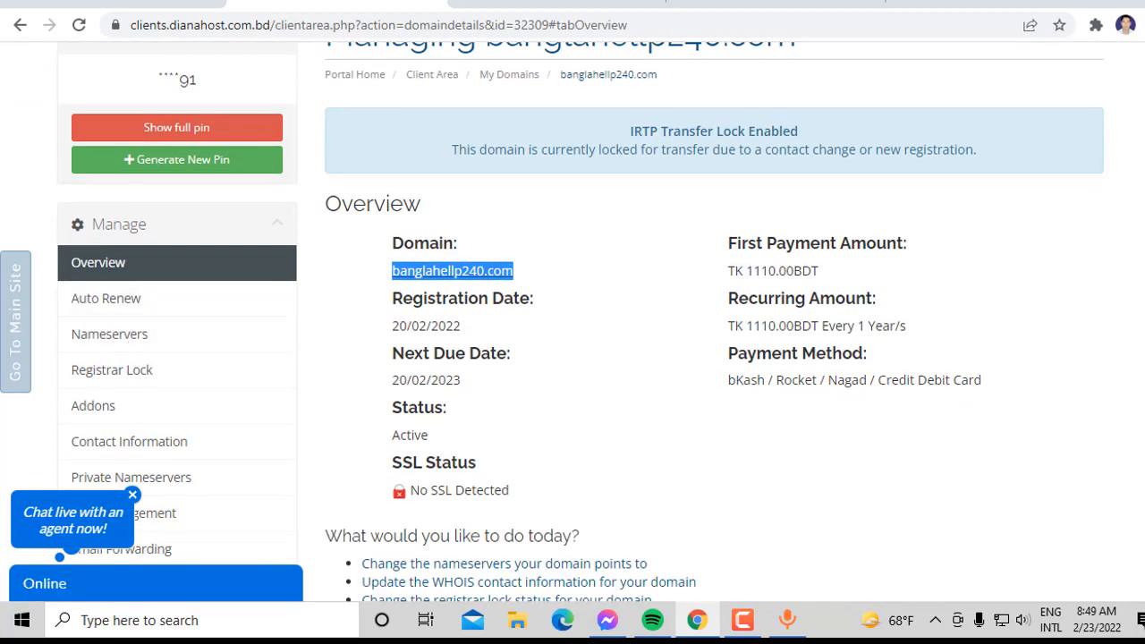
scroll(409, 274, up, 2)
scroll(581, 322, up, 1)
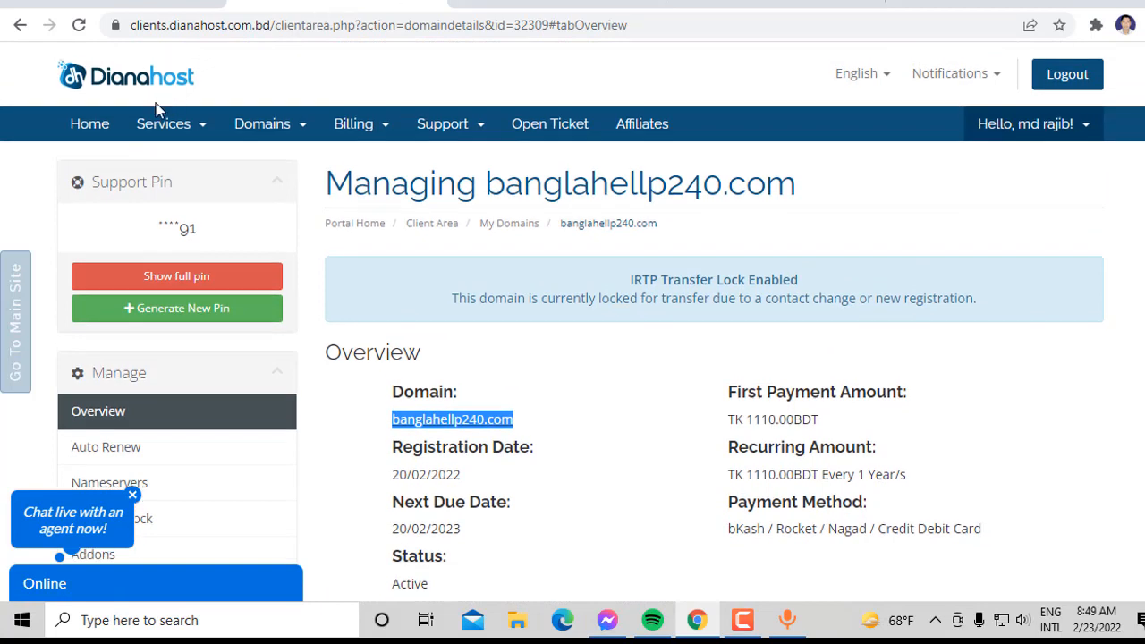
click(87, 138)
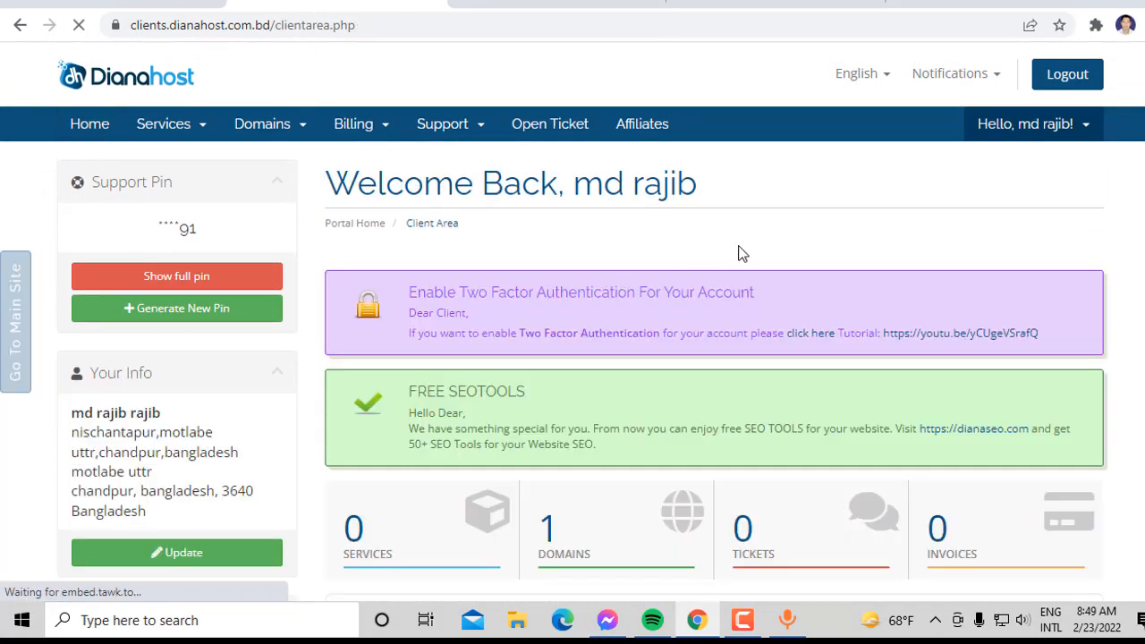
scroll(587, 326, down, 5)
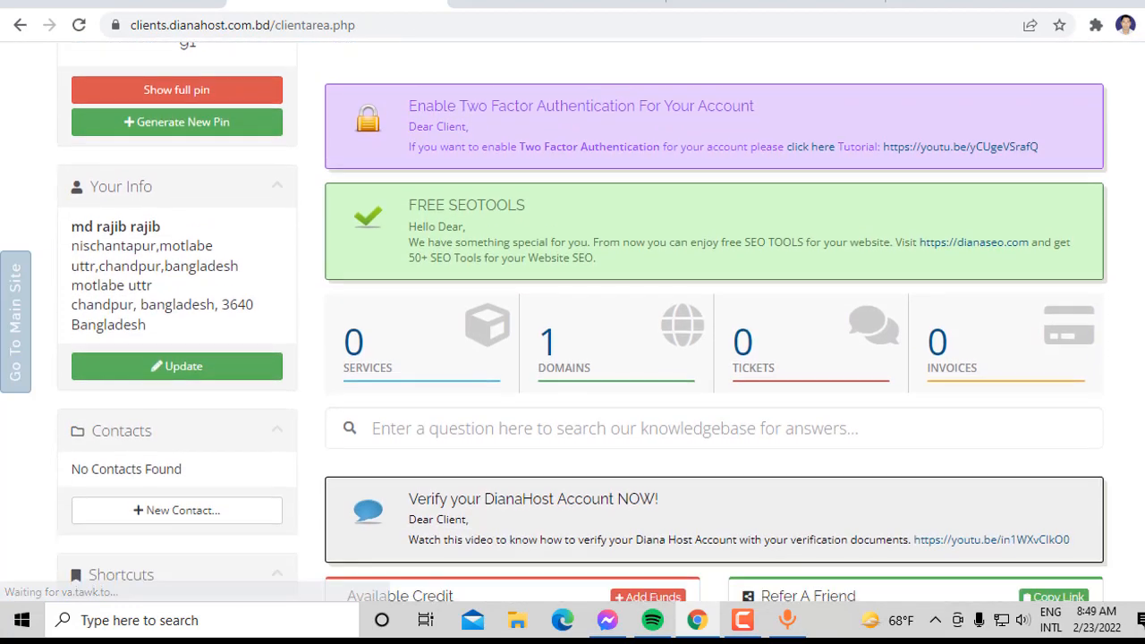
click(587, 325)
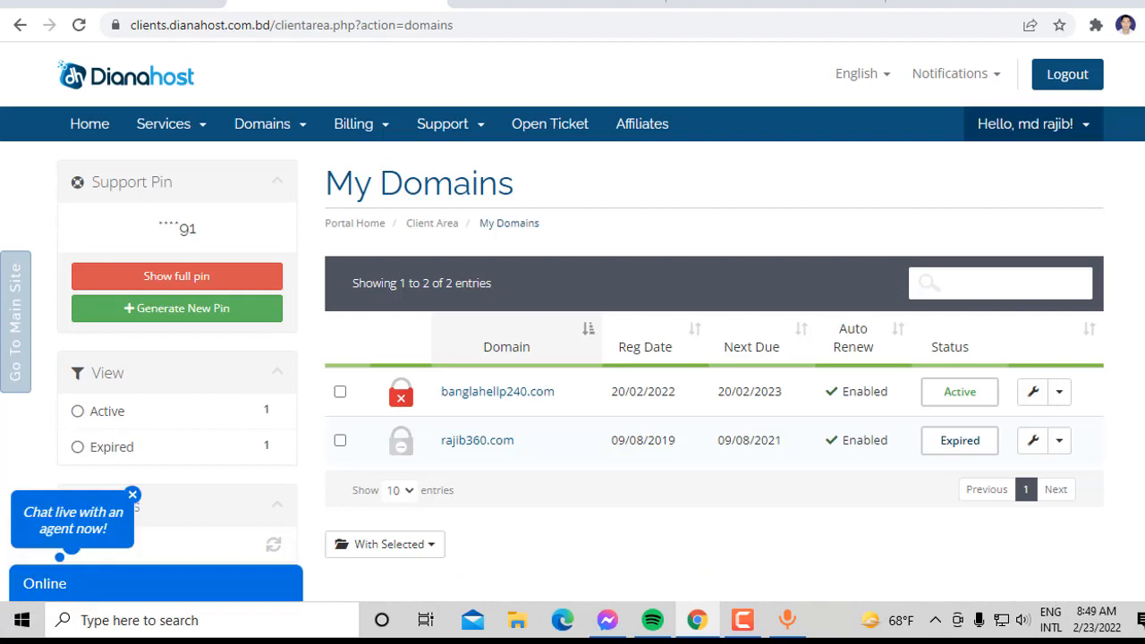
Step: Open the management page for banglahellp240.com and go to its nameserver settings
scroll(572, 322, down, 3)
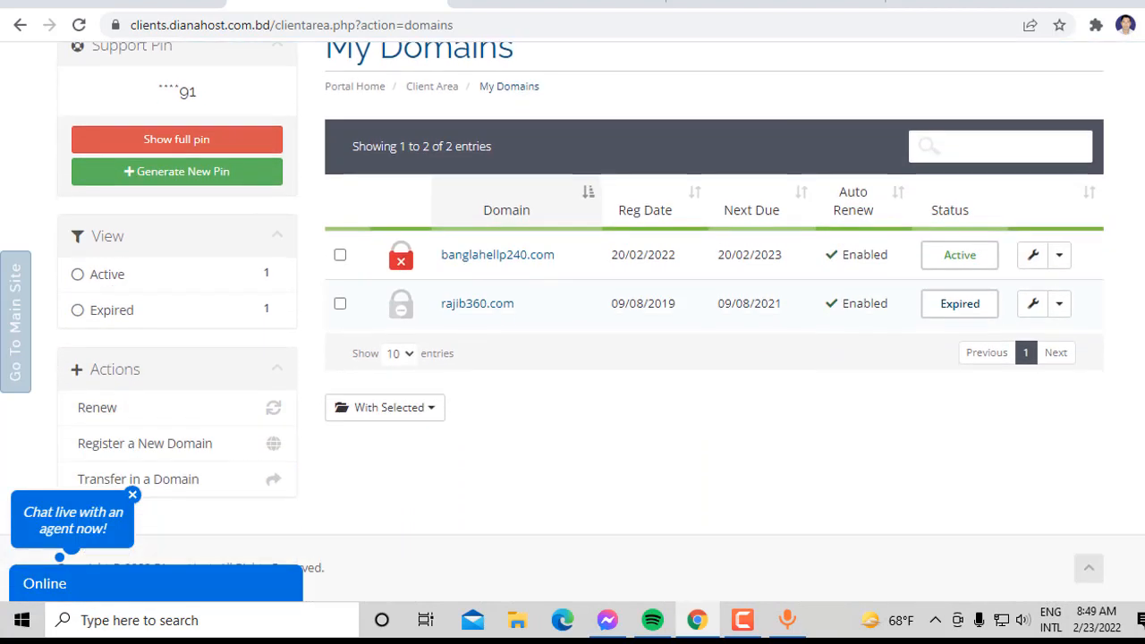
click(1055, 262)
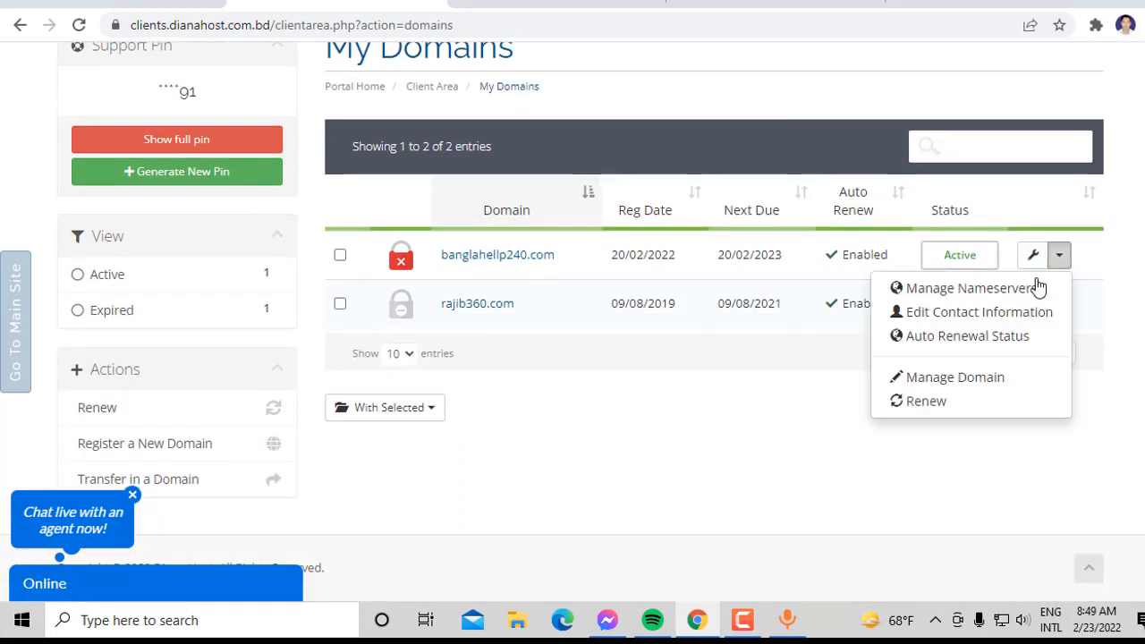
click(954, 399)
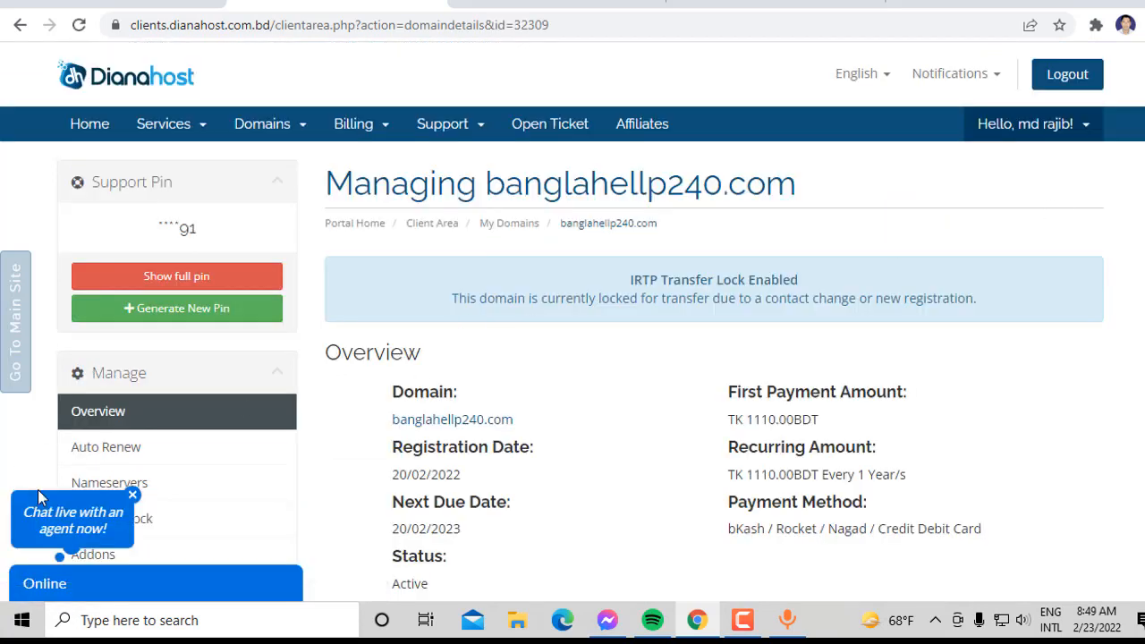
scroll(38, 497, down, 3)
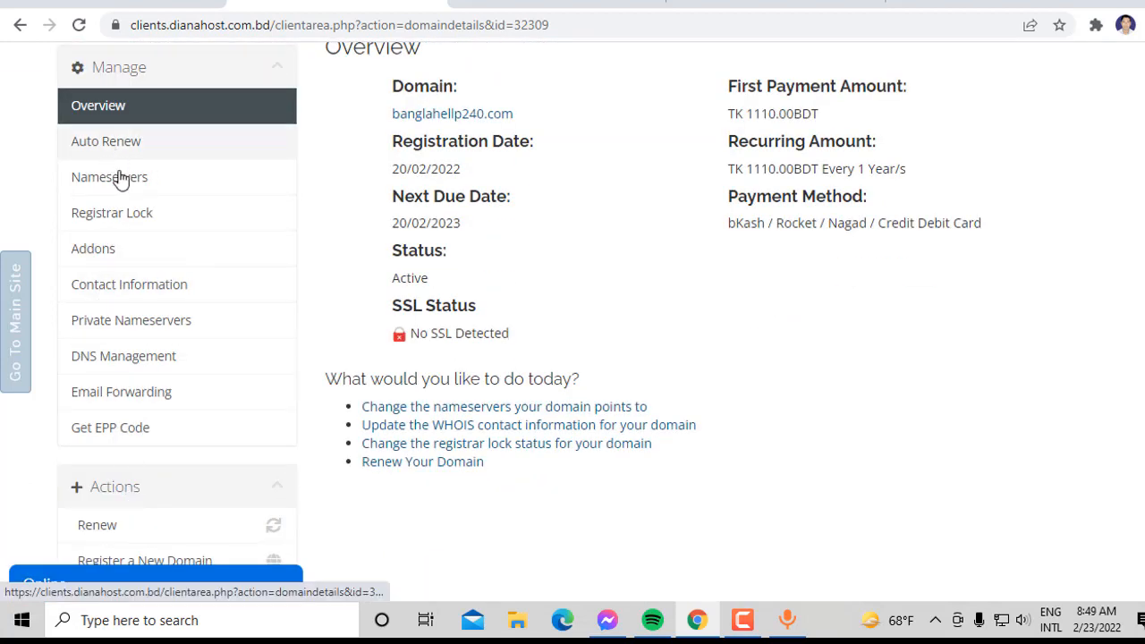
click(122, 185)
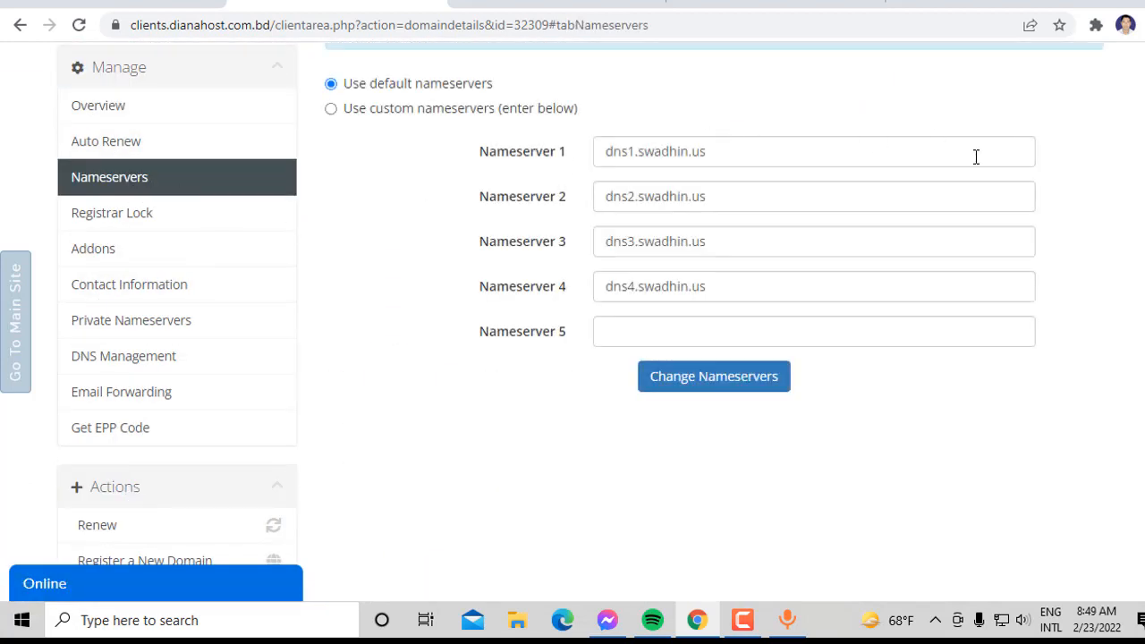
Step: Clear the four swadhin.us entries from Nameserver 1 through Nameserver 4 of banglahellp240.com
scroll(976, 156, up, 1)
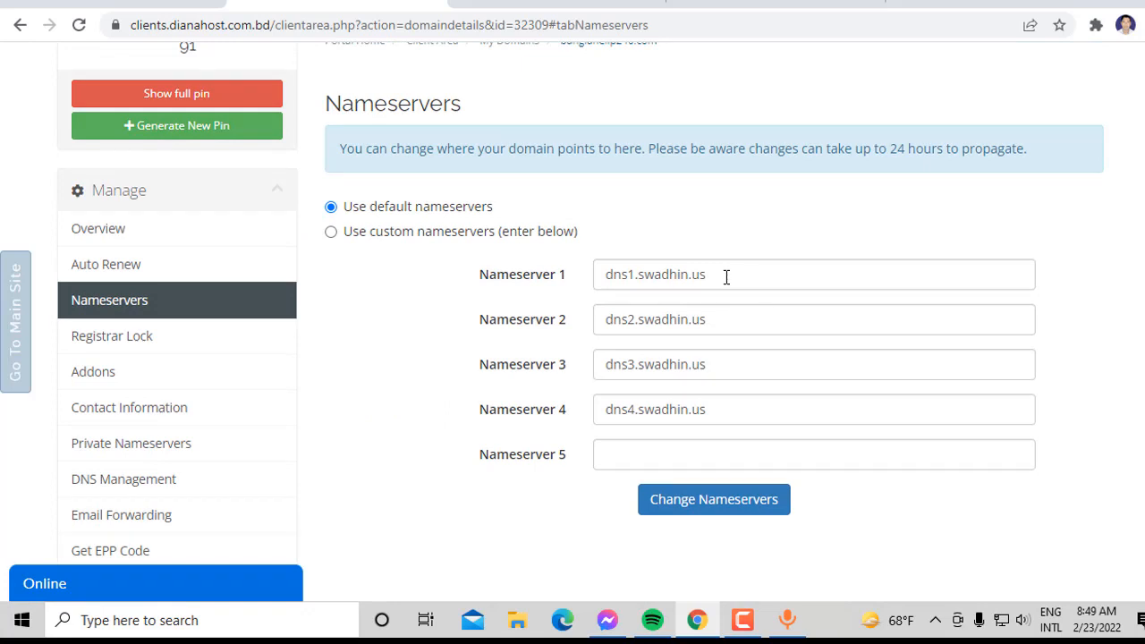
drag(726, 277, 599, 275)
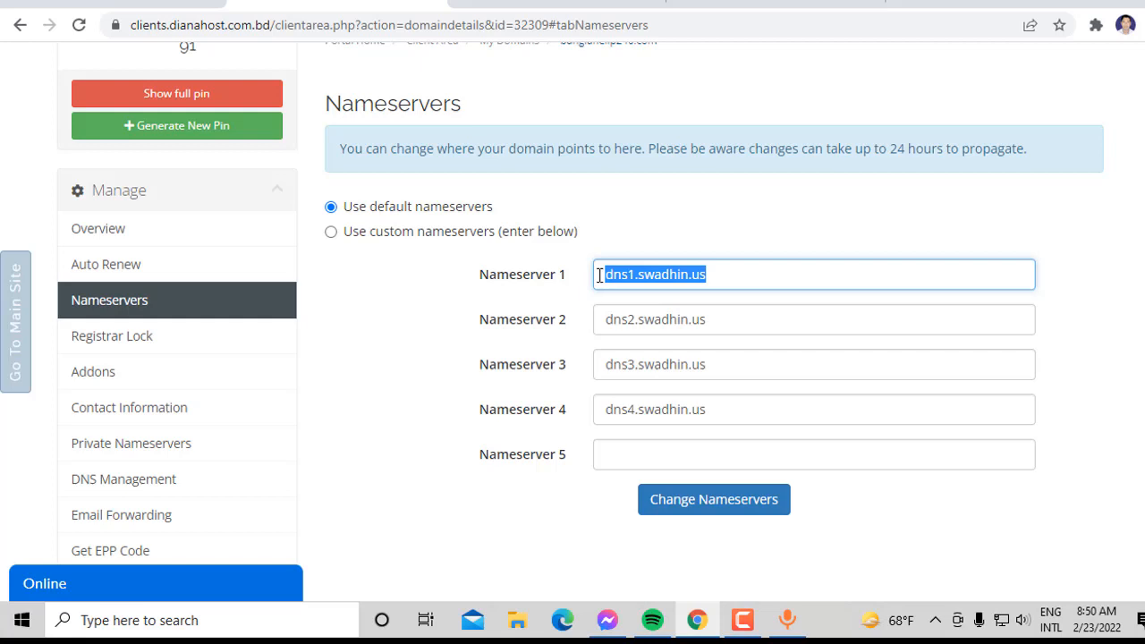
key(BackSpace)
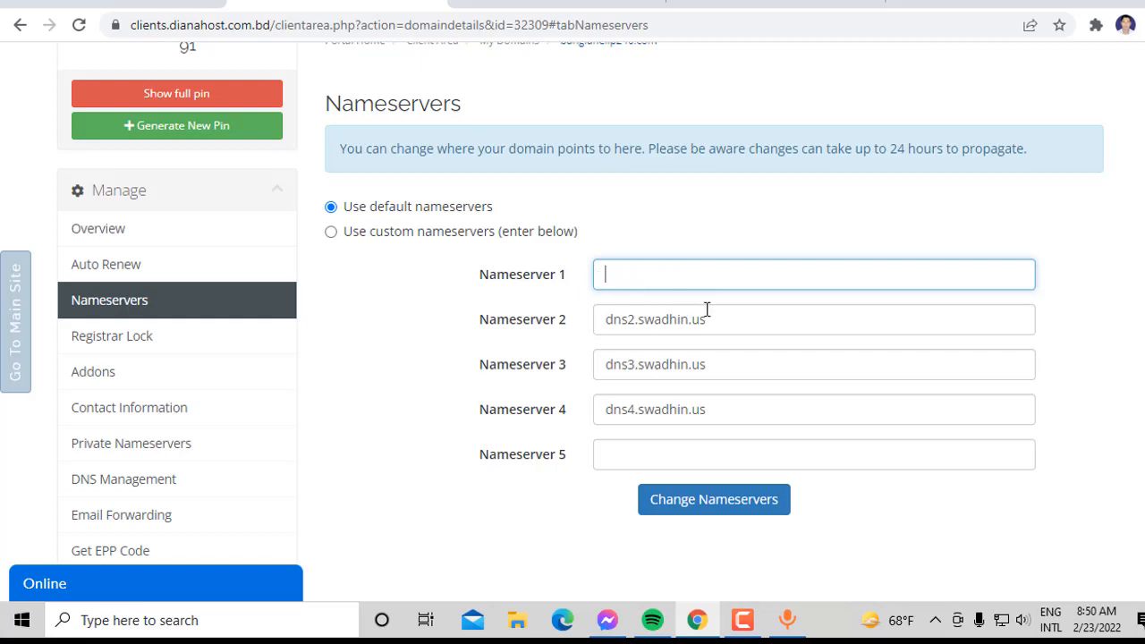
drag(736, 325, 556, 343)
key(BackSpace)
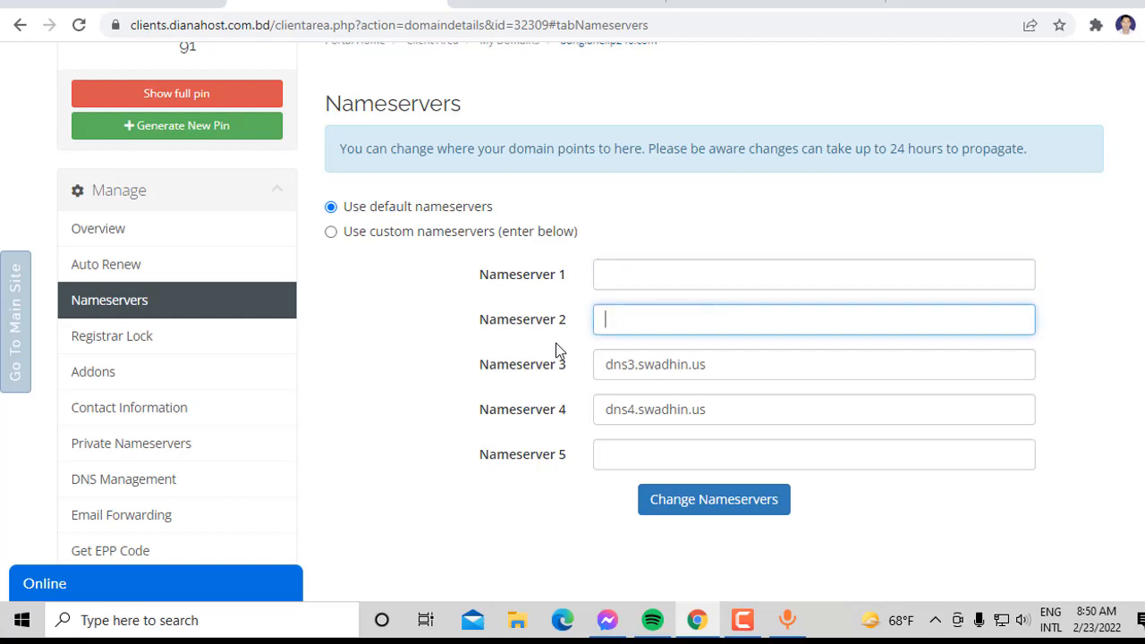
drag(759, 361, 542, 371)
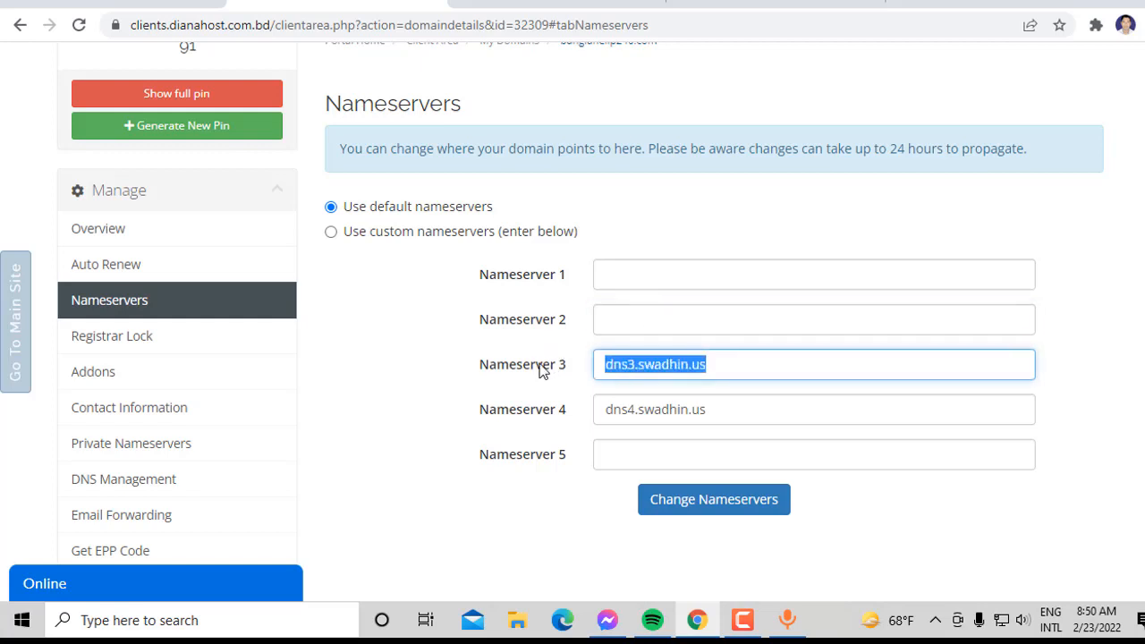
key(BackSpace)
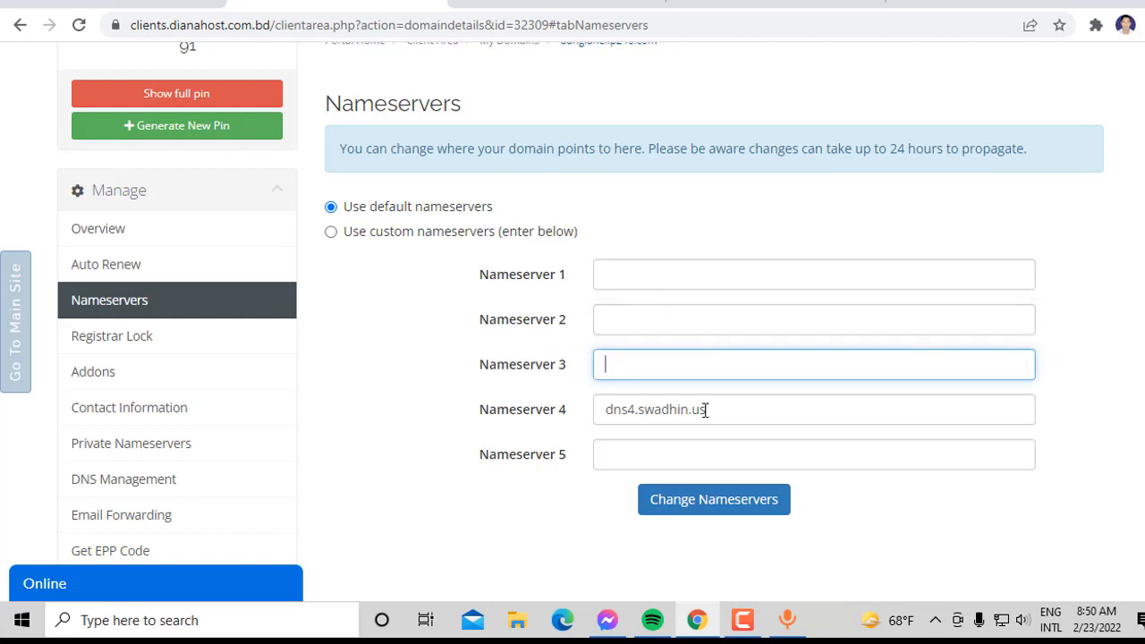
drag(731, 408, 528, 421)
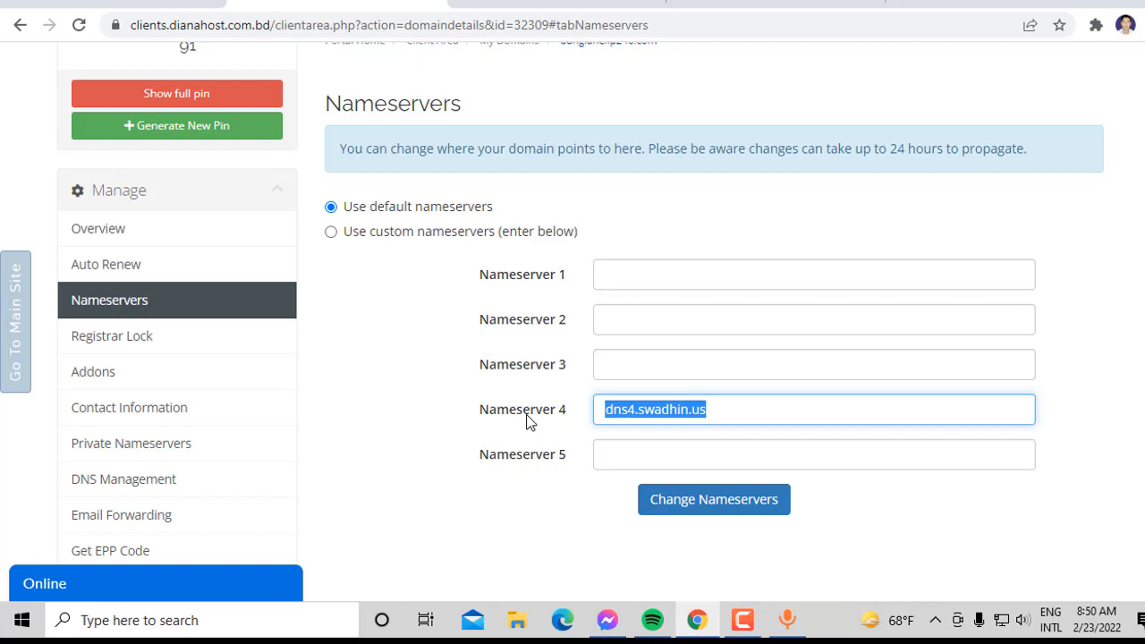
key(BackSpace)
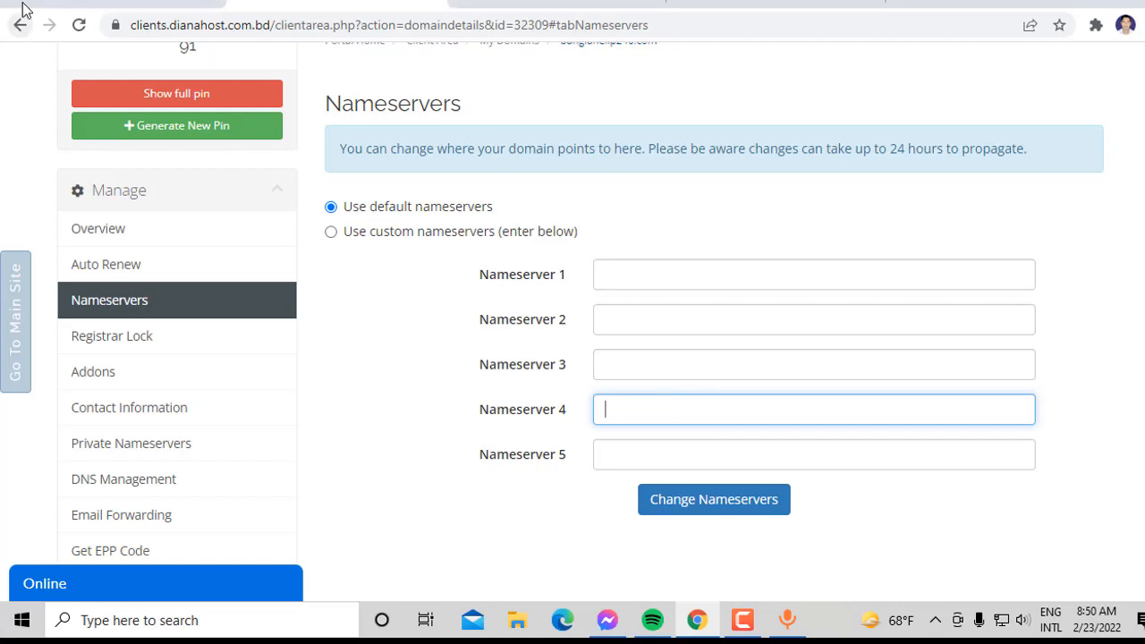
Step: Switch to Cloudflare and review the nameservers to remove and the two Cloudflare nameservers to add
click(72, 2)
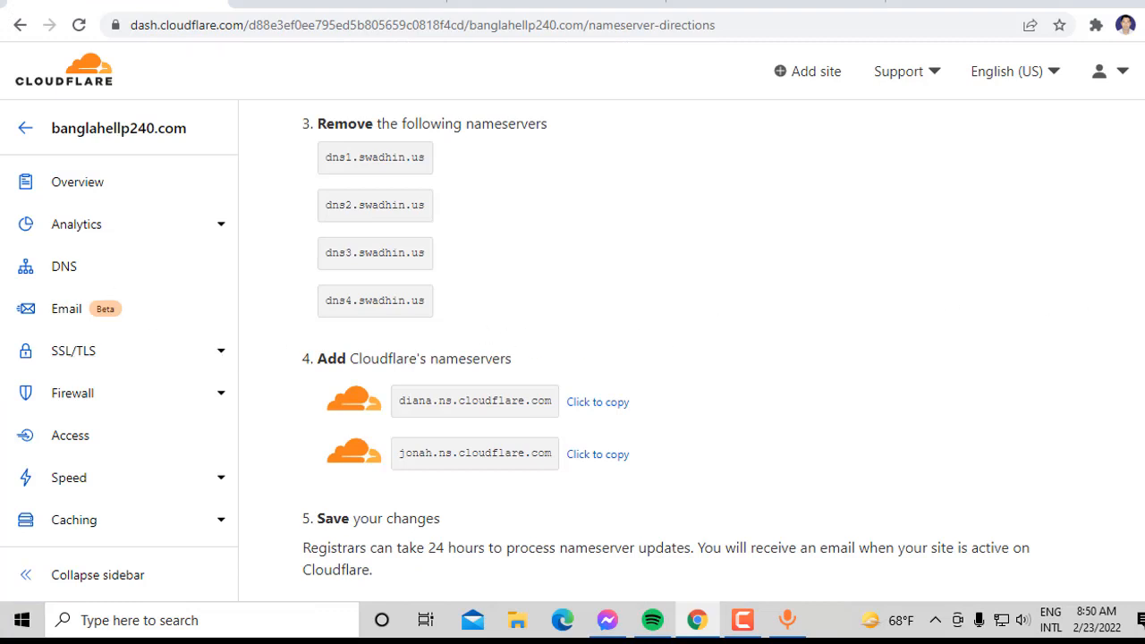
scroll(654, 230, up, 3)
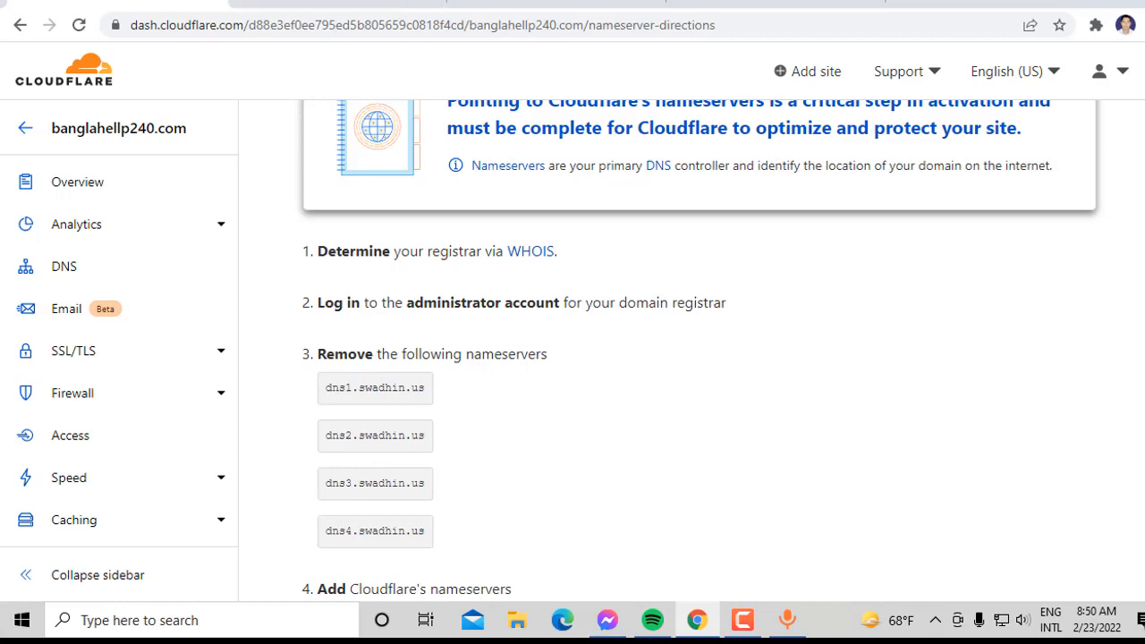
click(528, 2)
click(358, 2)
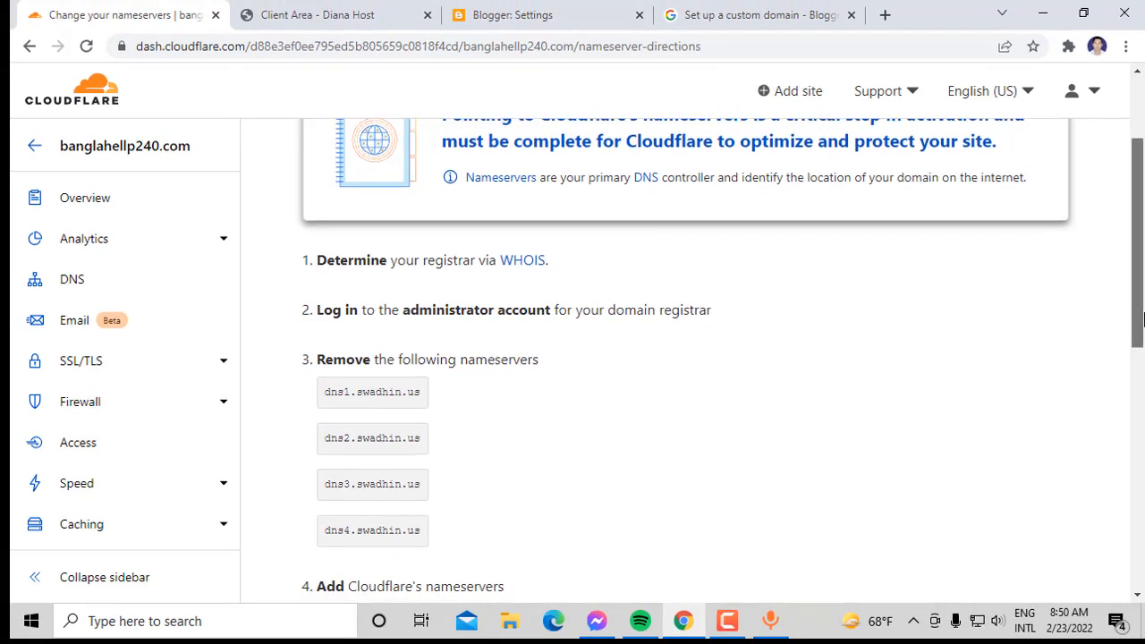
scroll(1141, 321, down, 3)
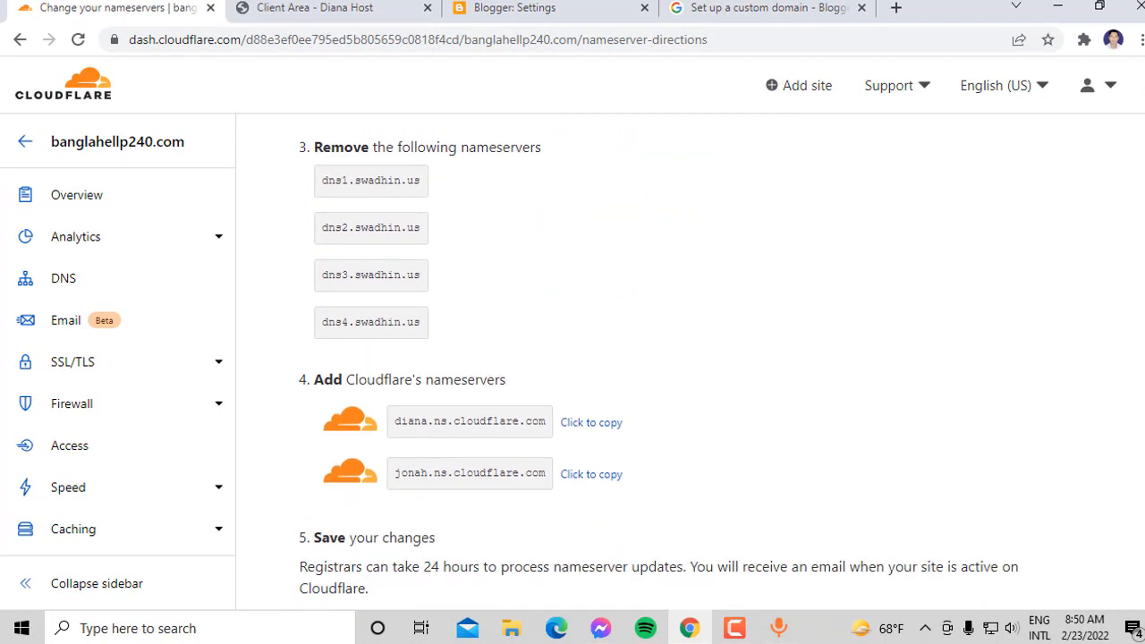
scroll(660, 363, down, 1)
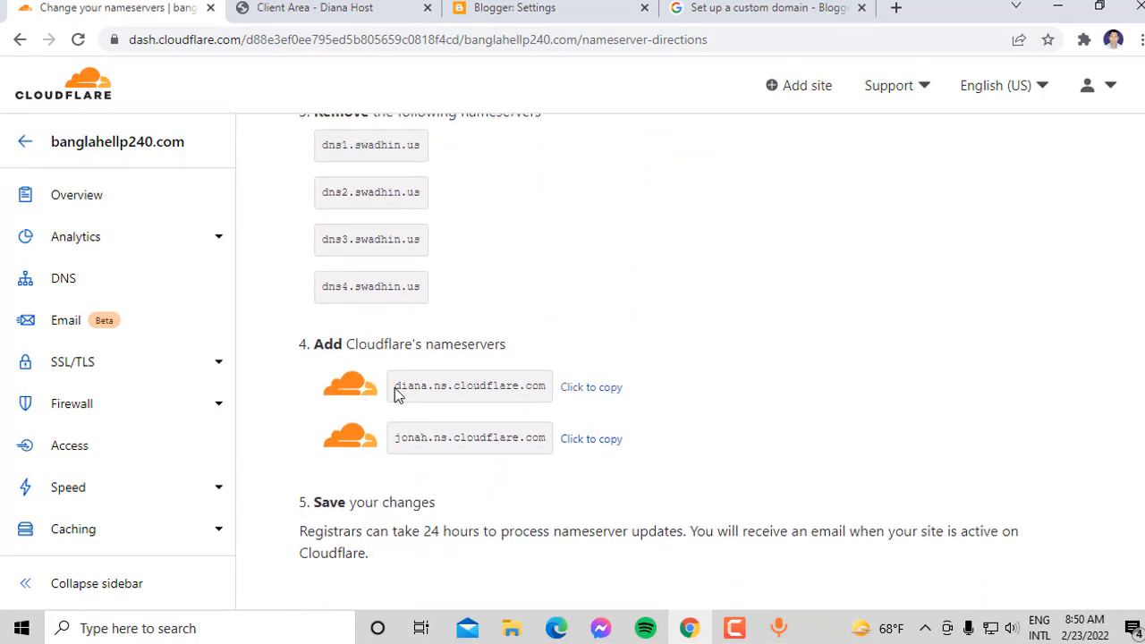
drag(399, 396, 603, 397)
click(702, 367)
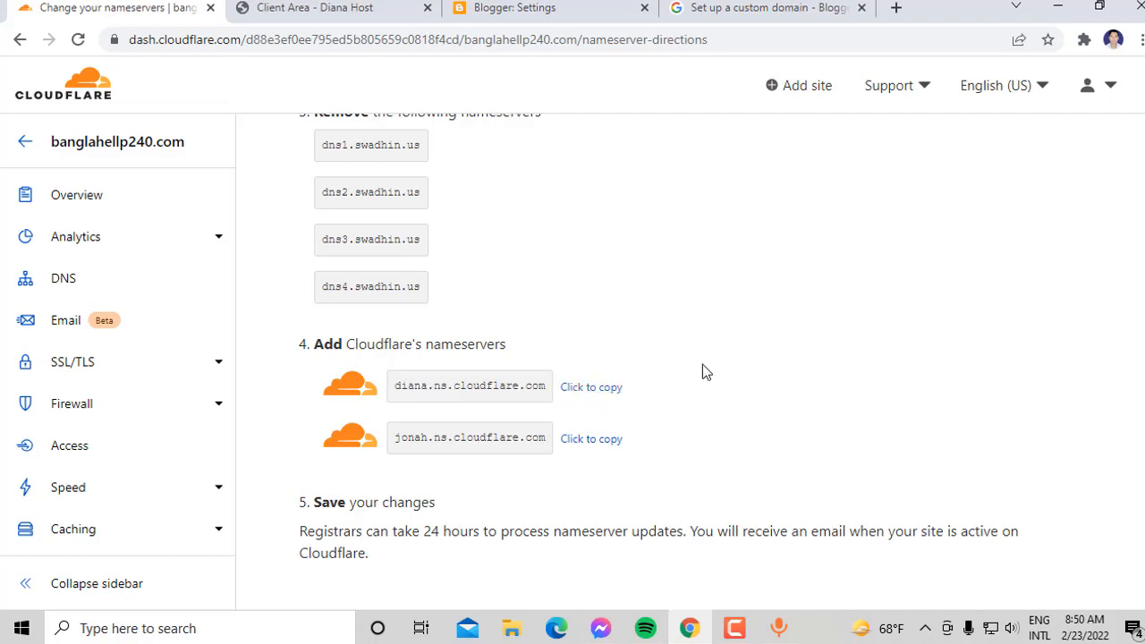
Step: Copy the first Cloudflare nameserver, diana.ns.cloudflare.com, and paste it into Nameserver 1 for banglahellp240.com in the Diana Host client area
click(591, 390)
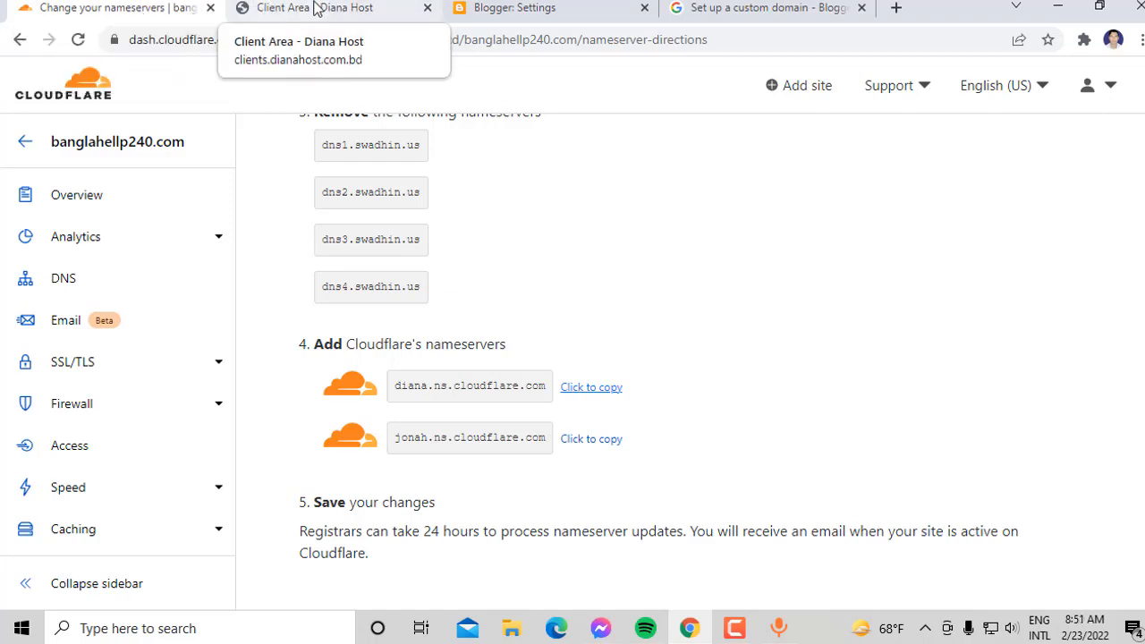
click(376, 4)
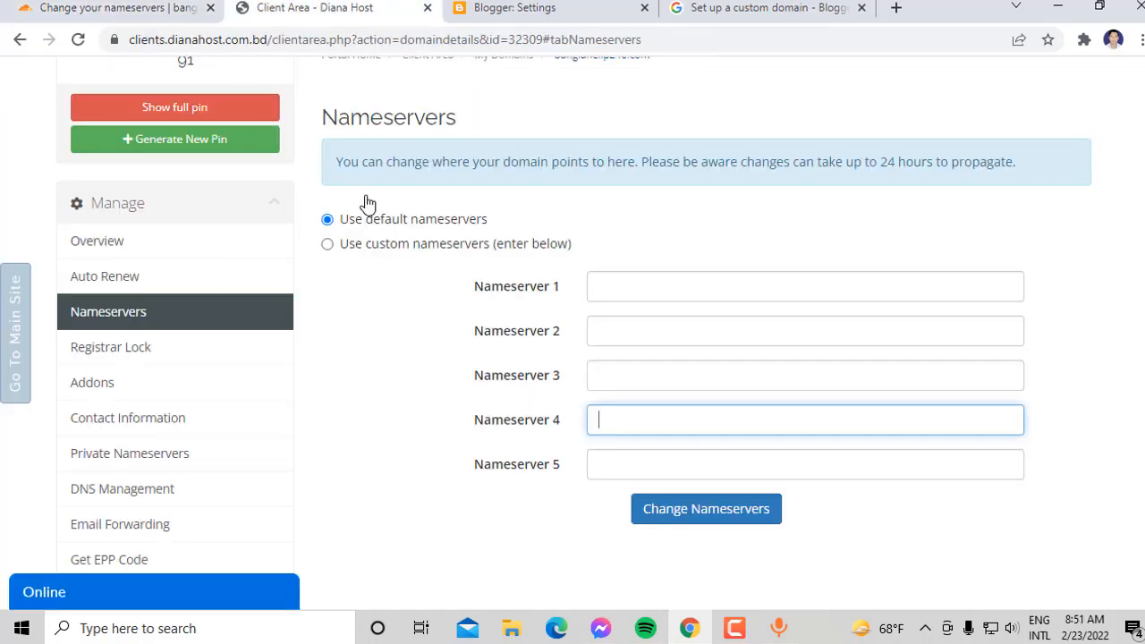
right_click(664, 285)
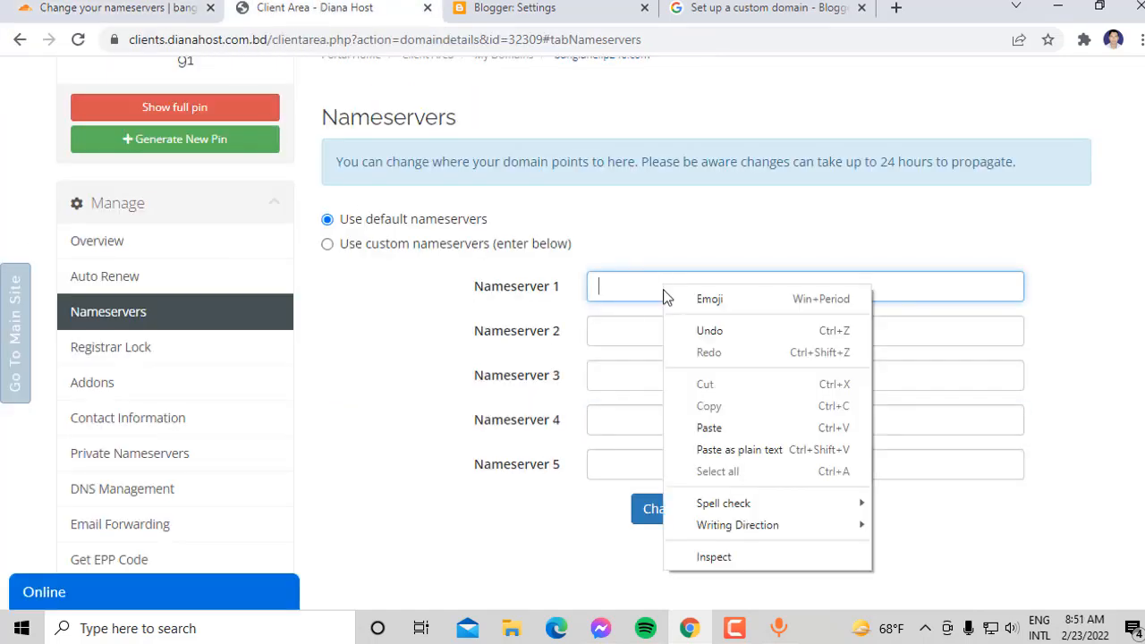
click(716, 430)
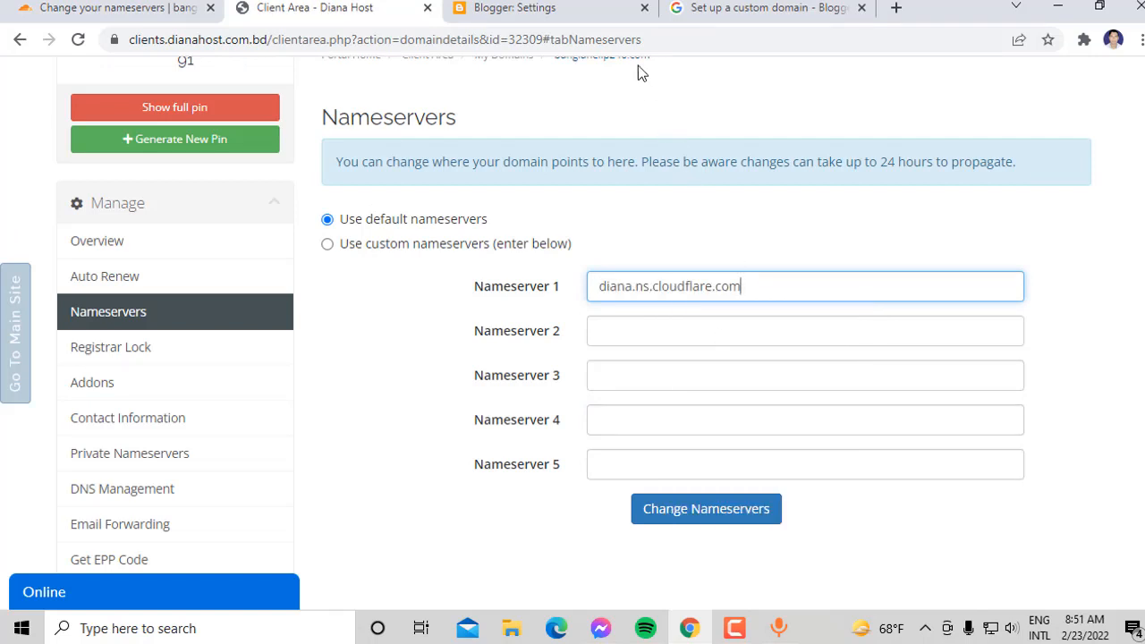
Step: Copy the second Cloudflare nameserver, jonah.ns.cloudflare.com, from Cloudflare and paste it into Nameserver 2 in Diana Host
click(96, 11)
click(589, 440)
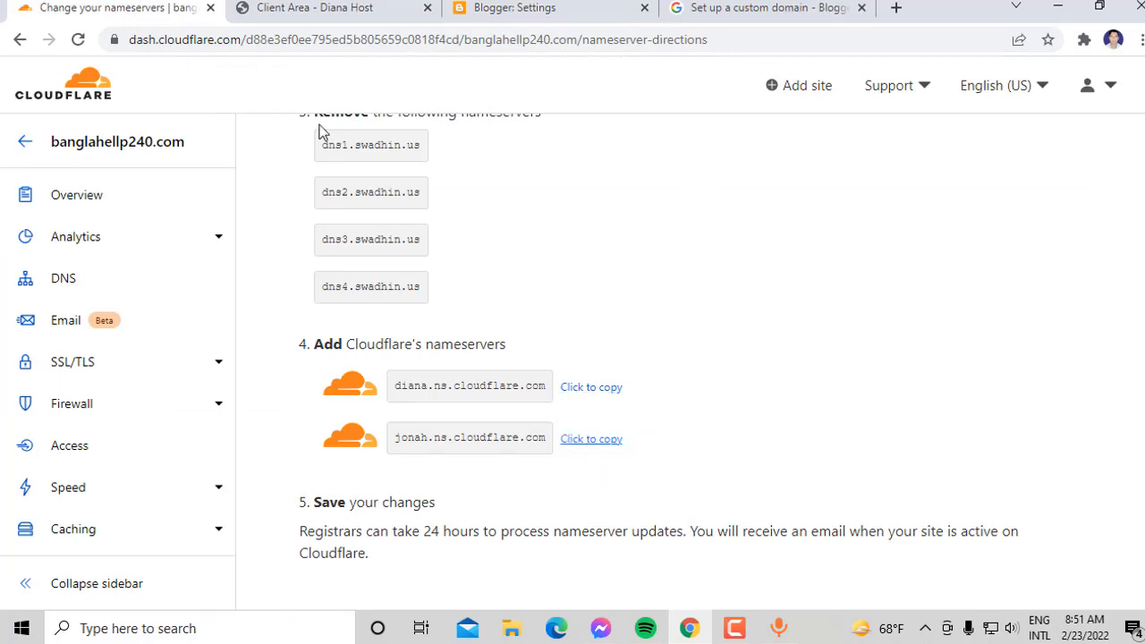
click(307, 8)
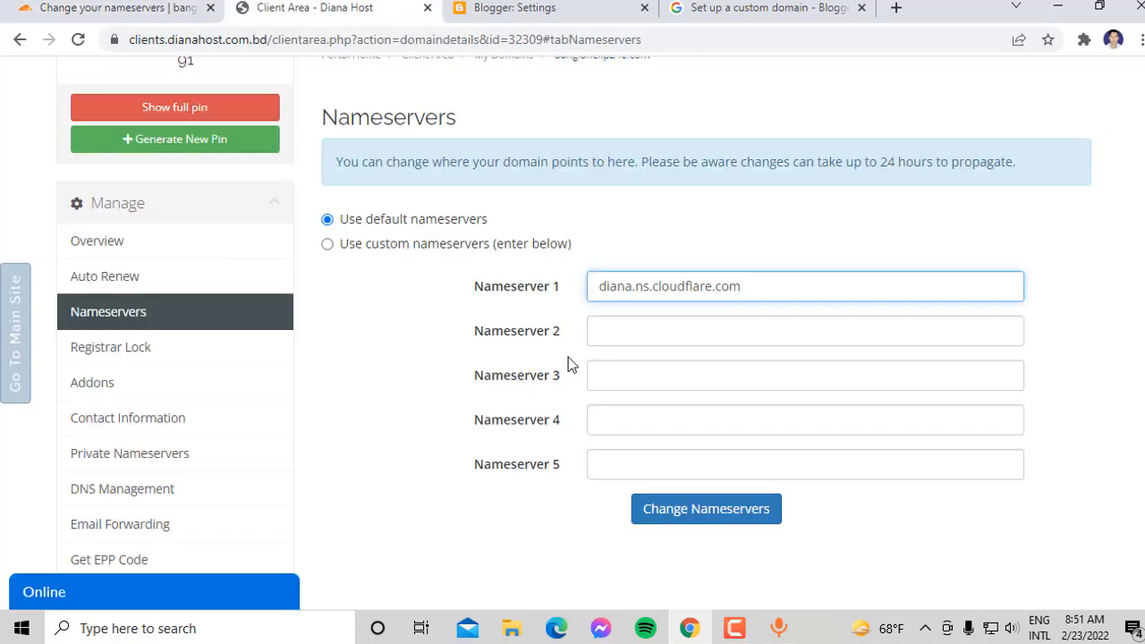
right_click(632, 328)
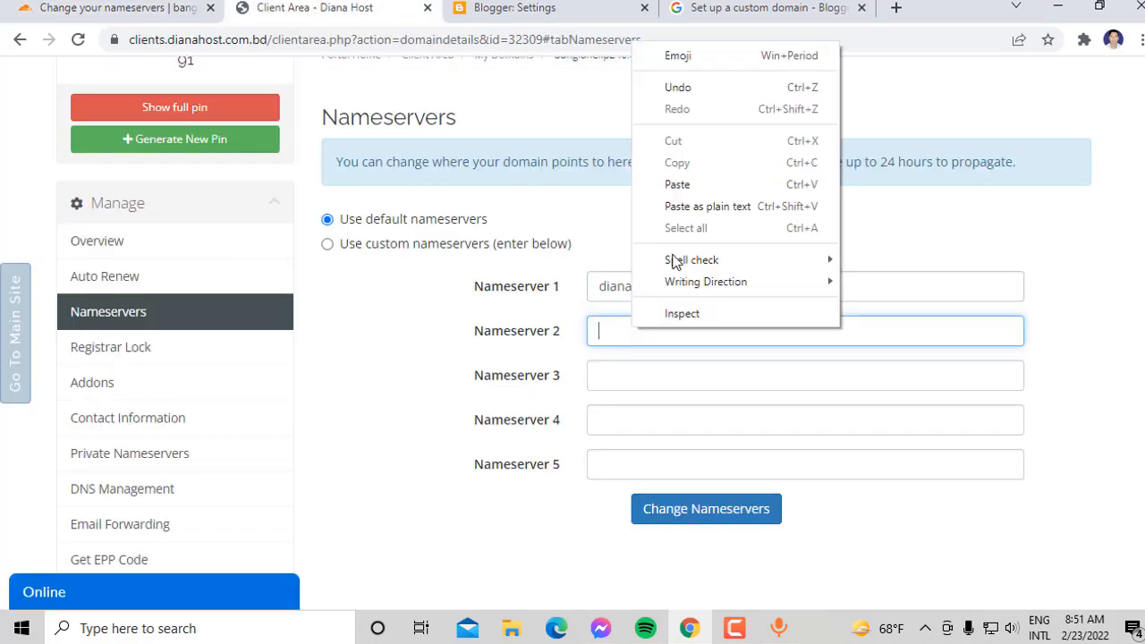
click(694, 184)
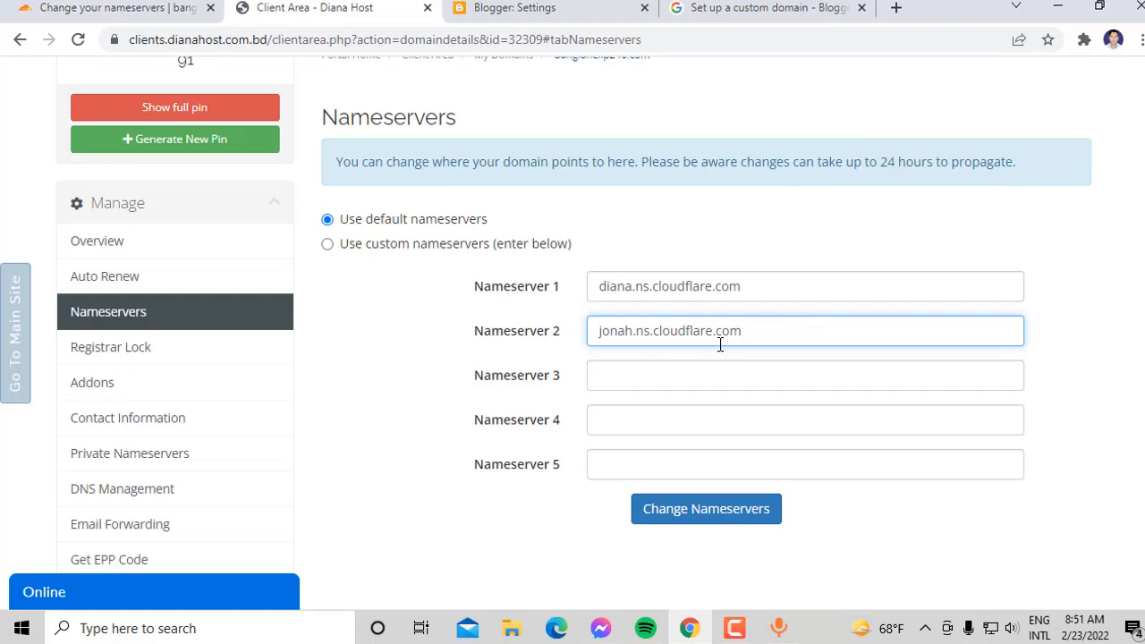
Step: Set banglahellp240.com to use custom nameservers and submit the nameserver change
scroll(591, 301, up, 3)
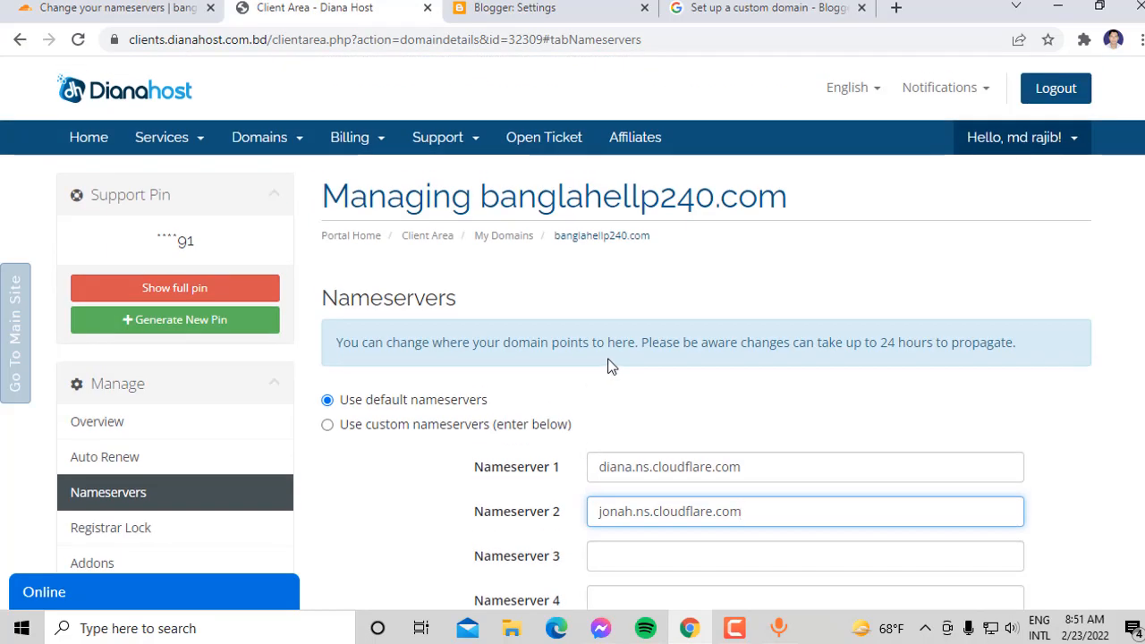
drag(1139, 306, 1140, 433)
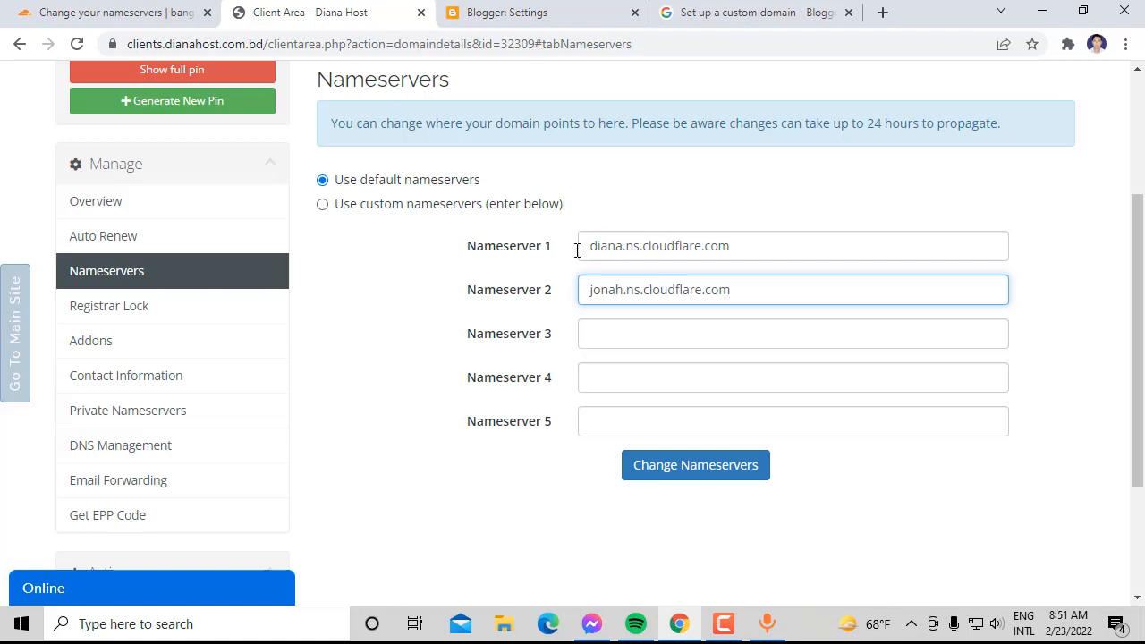
click(323, 205)
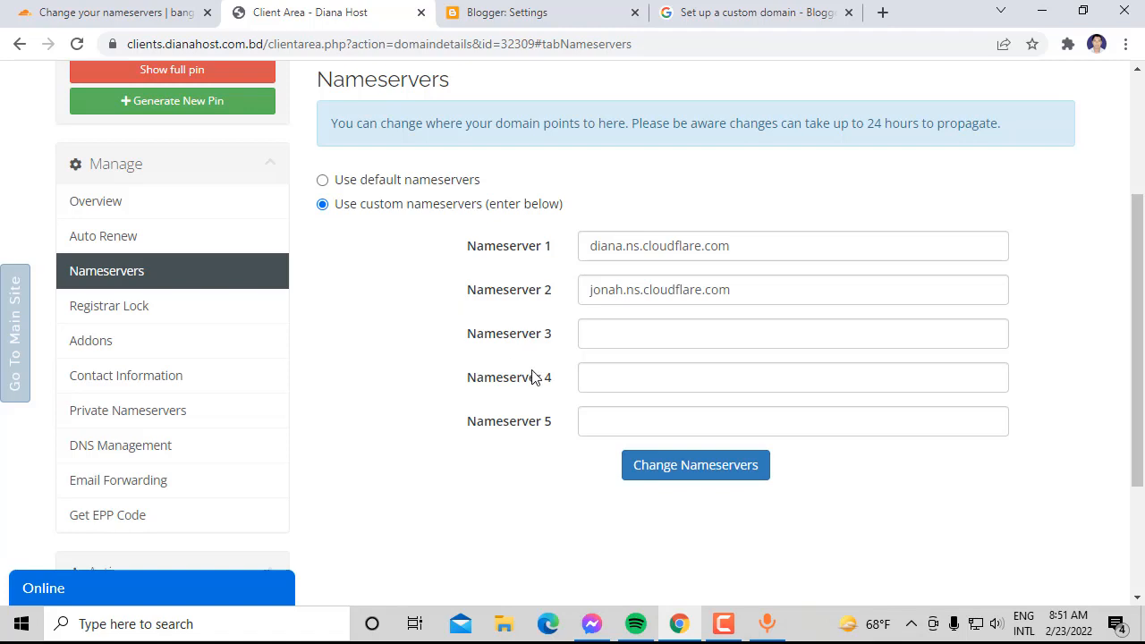
click(651, 478)
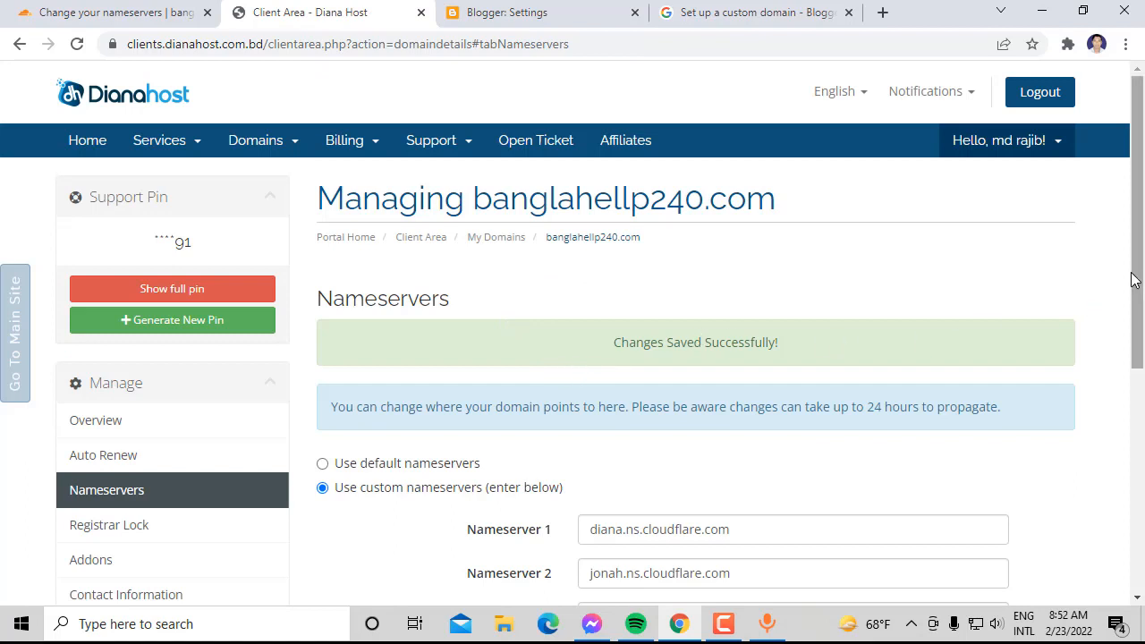
drag(1134, 279, 1134, 377)
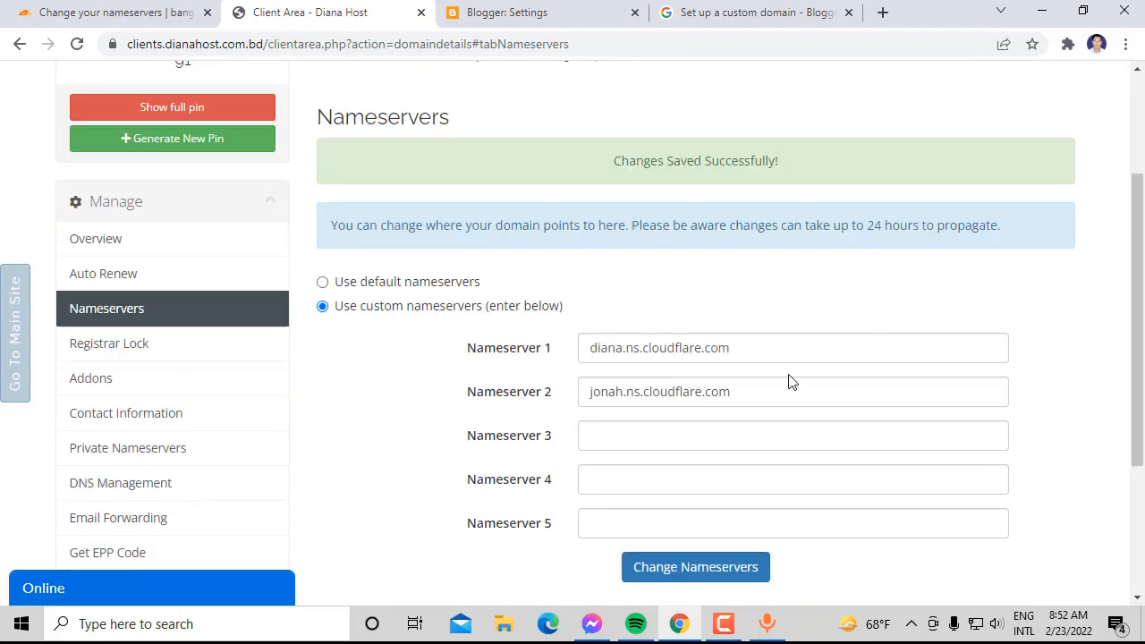
Step: Switch to Cloudflare and mark the nameserver change as done so the nameservers are checked
click(118, 16)
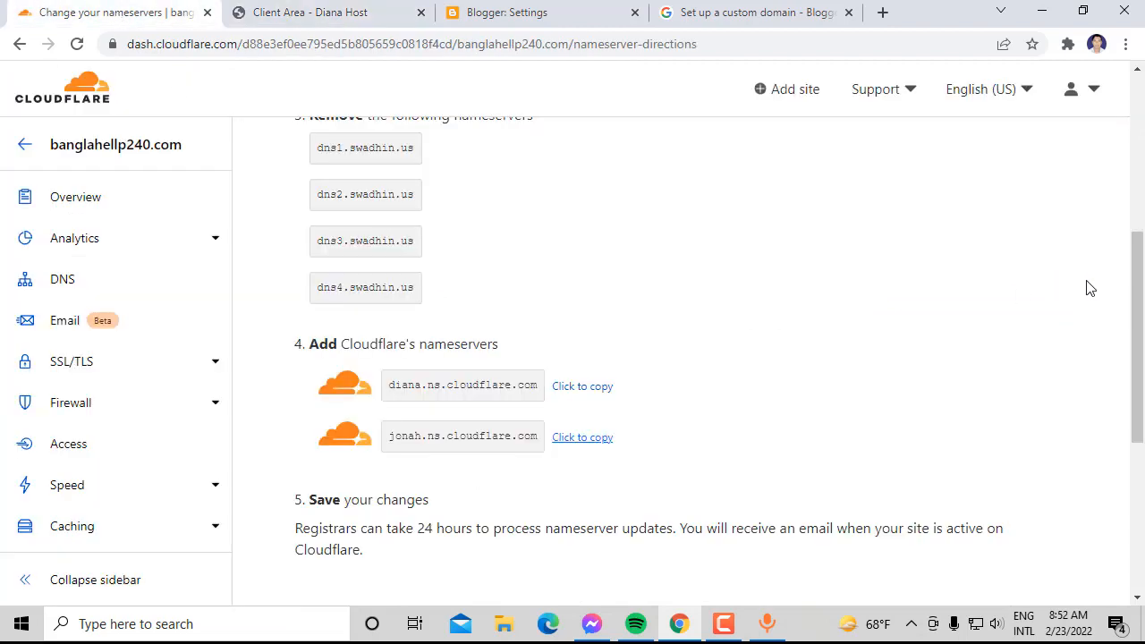
drag(1140, 302, 1140, 396)
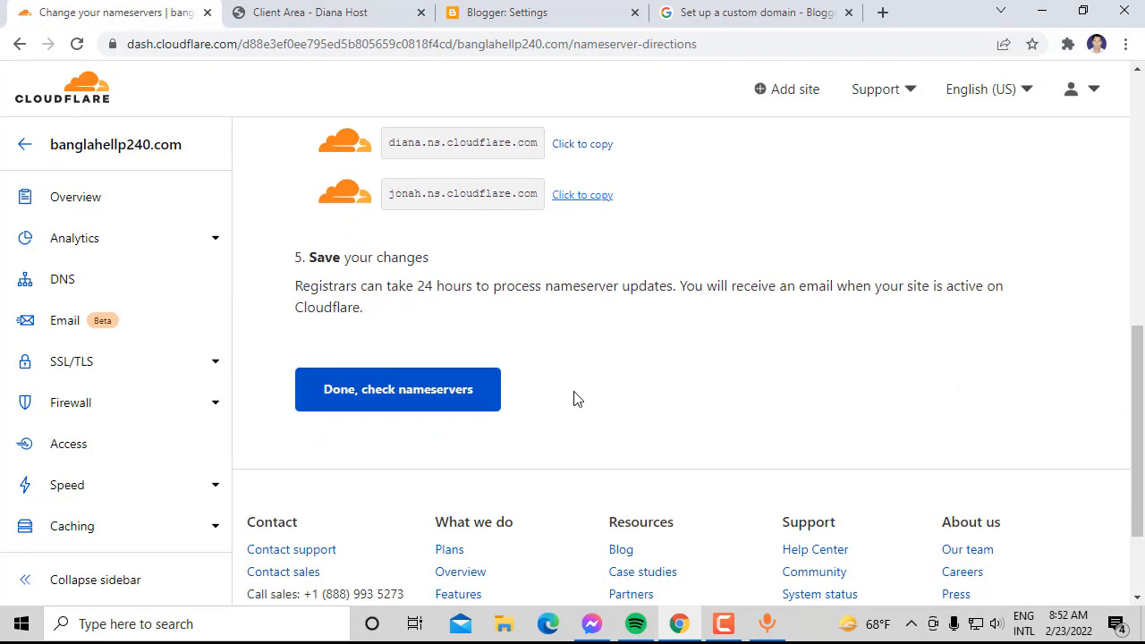
click(374, 394)
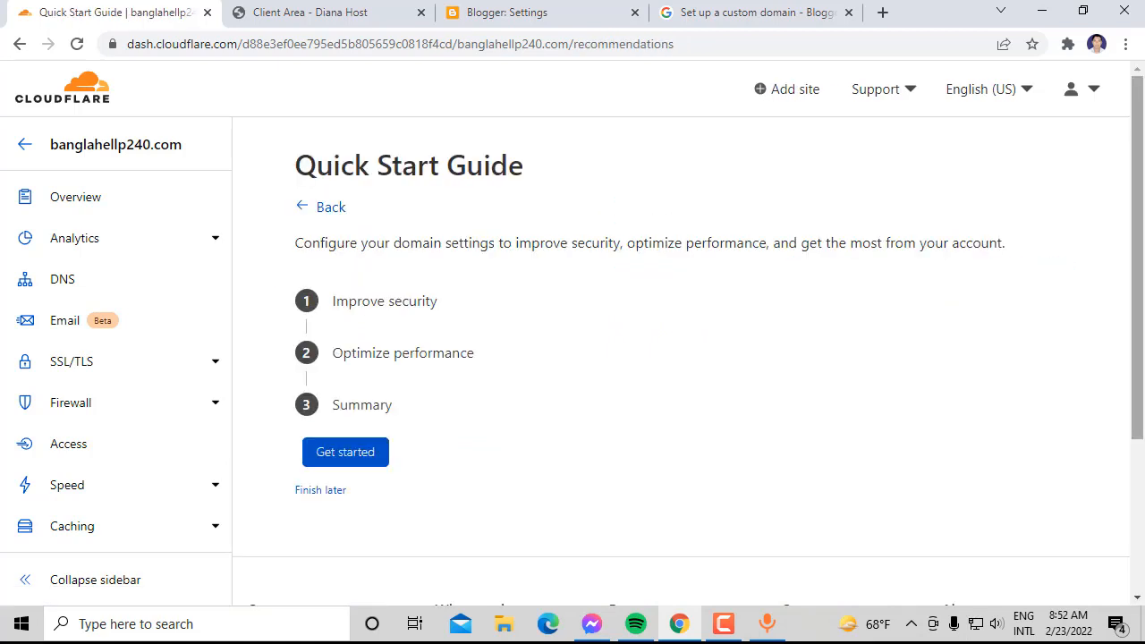
Step: Start the Quick Start Guide and save its security settings with Automatic HTTPS Rewrites on and Always use HTTPS off
drag(1138, 251, 1137, 281)
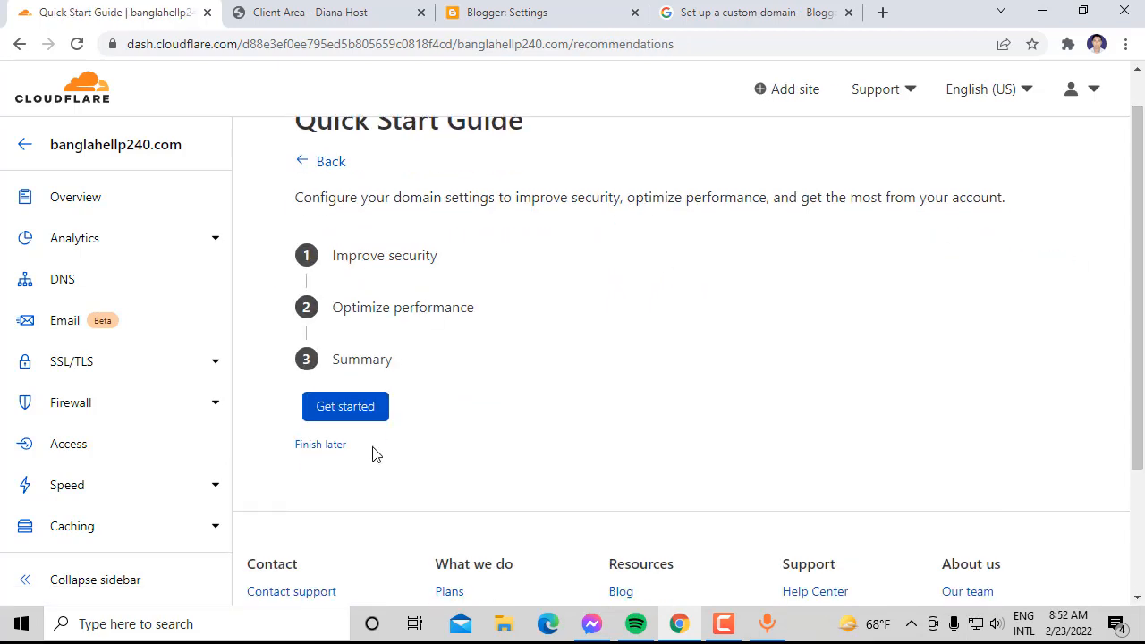
click(382, 409)
scroll(1117, 403, down, 2)
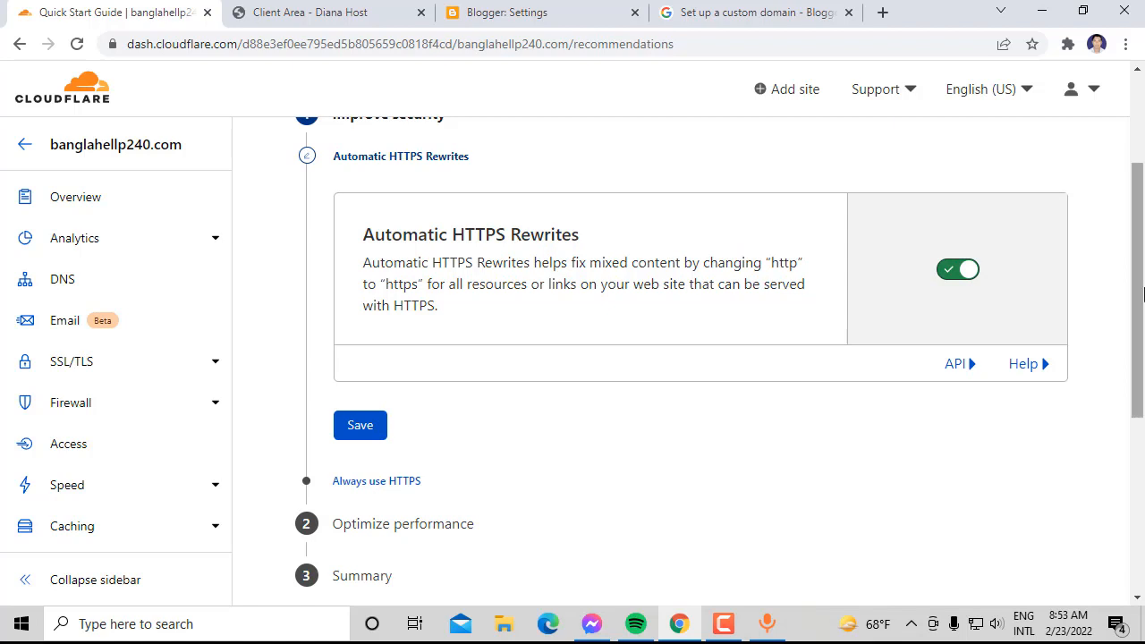
drag(1141, 294, 1129, 340)
click(424, 428)
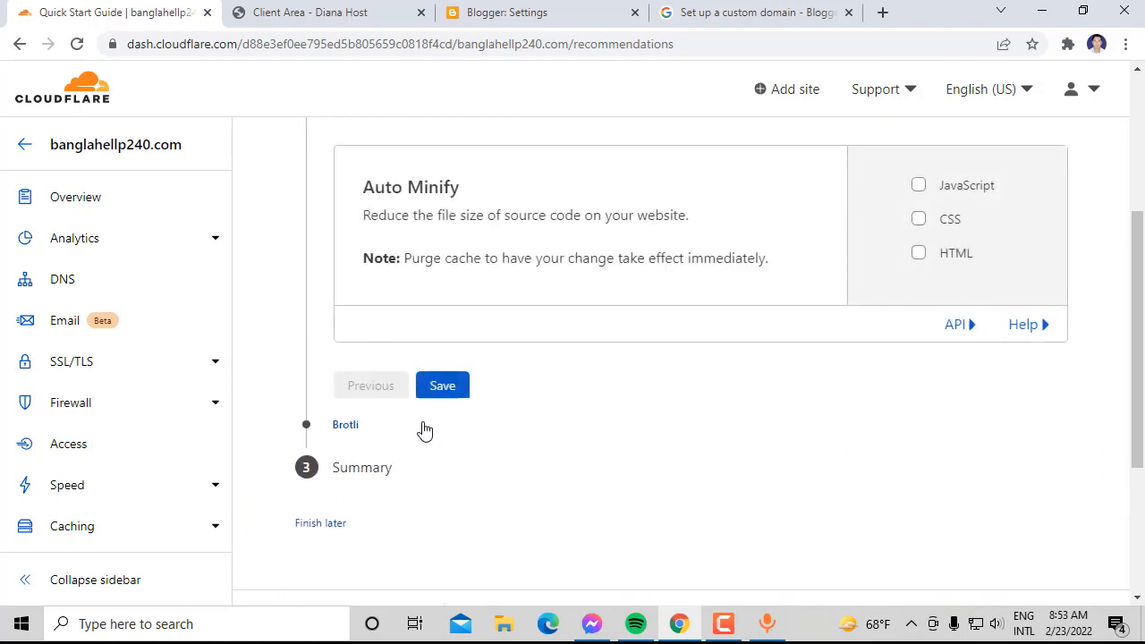
Step: Save the performance settings with no Auto Minify options and Brotli on, and finish the Quick Start Guide
scroll(1131, 331, down, 1)
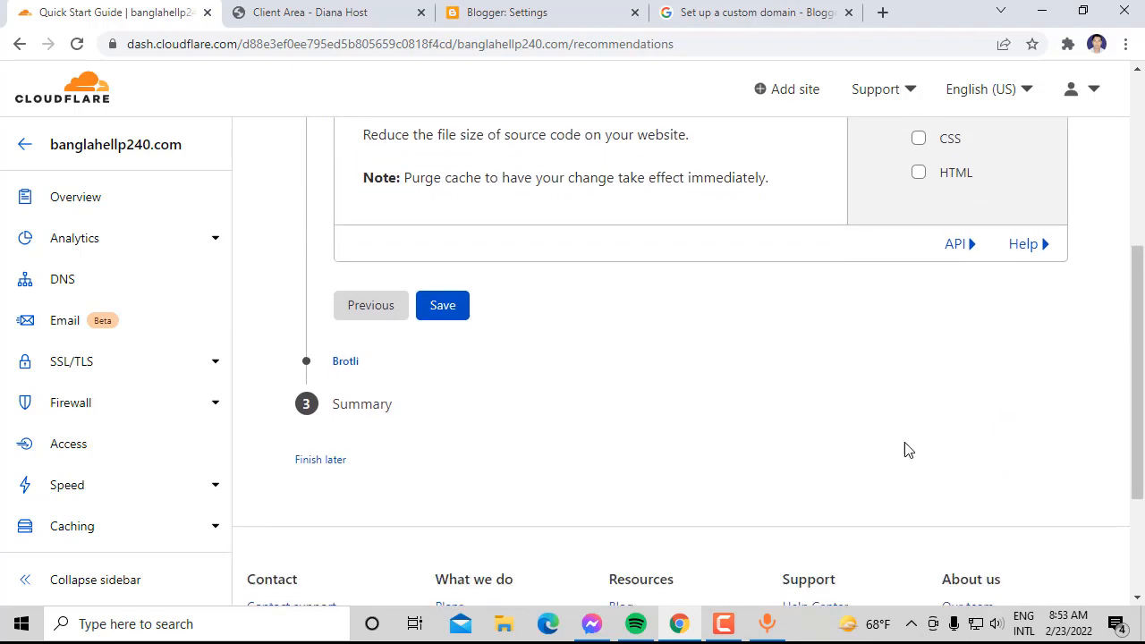
click(340, 414)
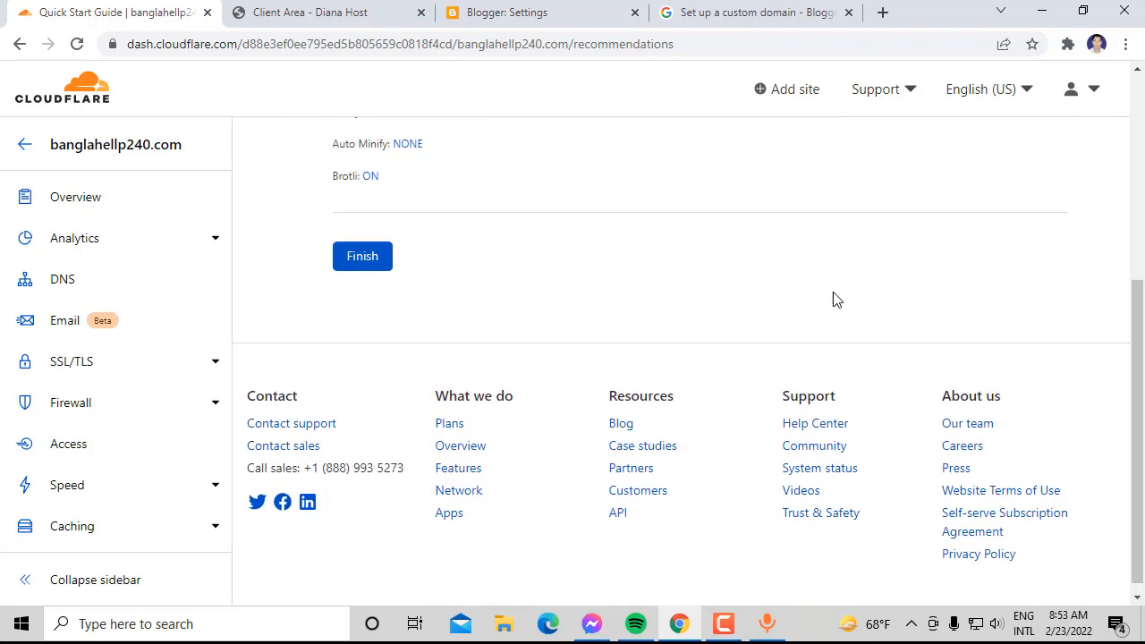
drag(1132, 373, 1109, 302)
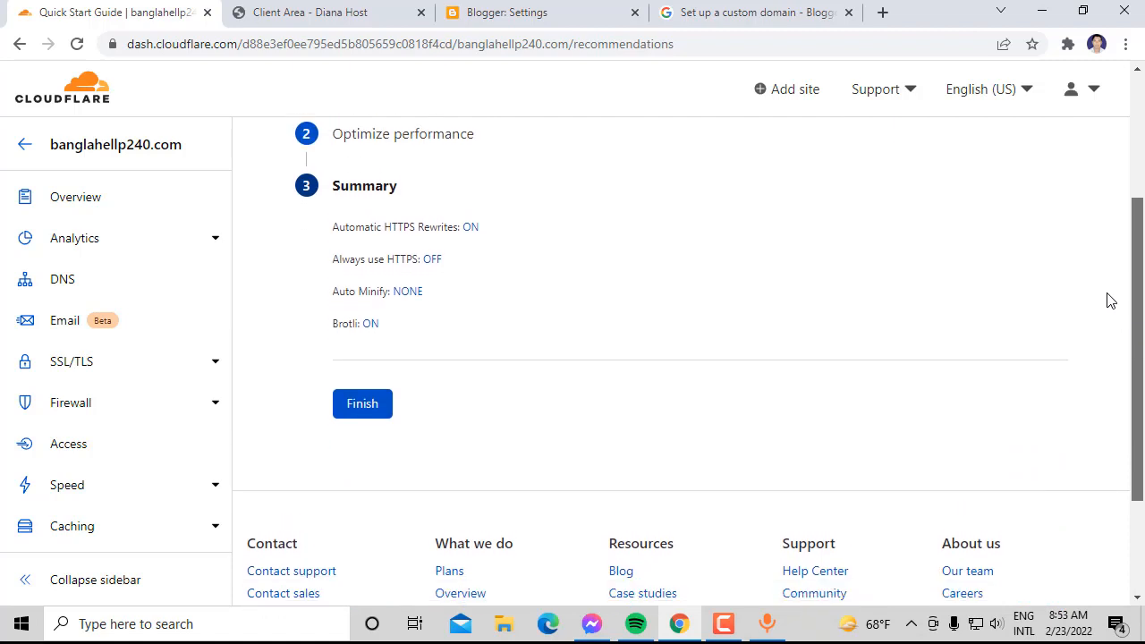
click(385, 414)
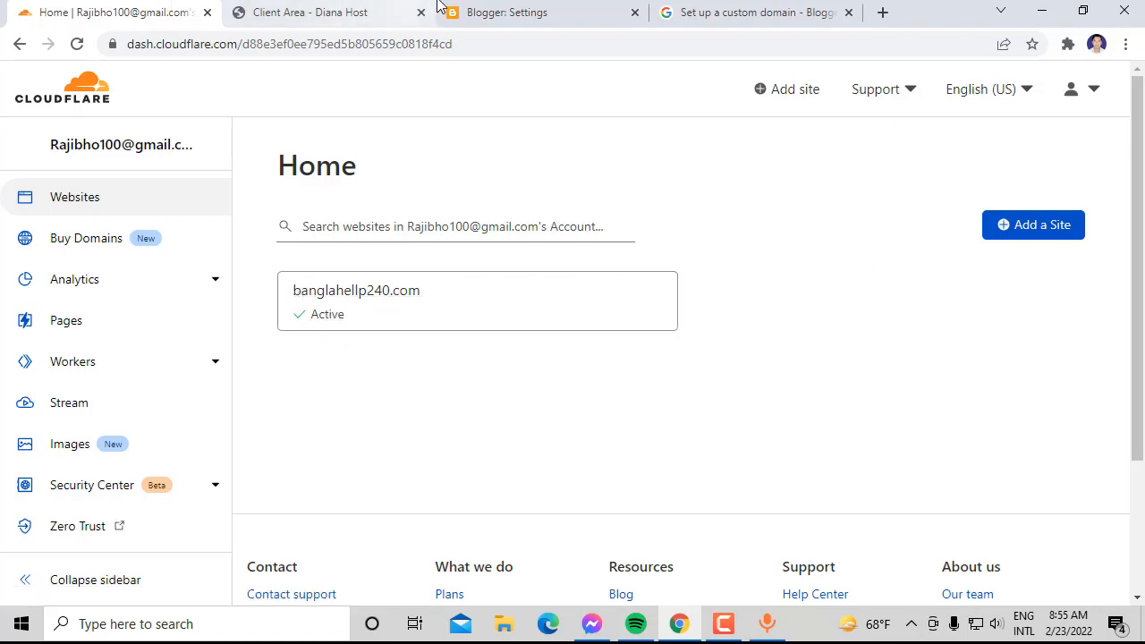
Step: Switch to the Diana Host client area and reload the nameserver page, resubmitting its form
click(278, 11)
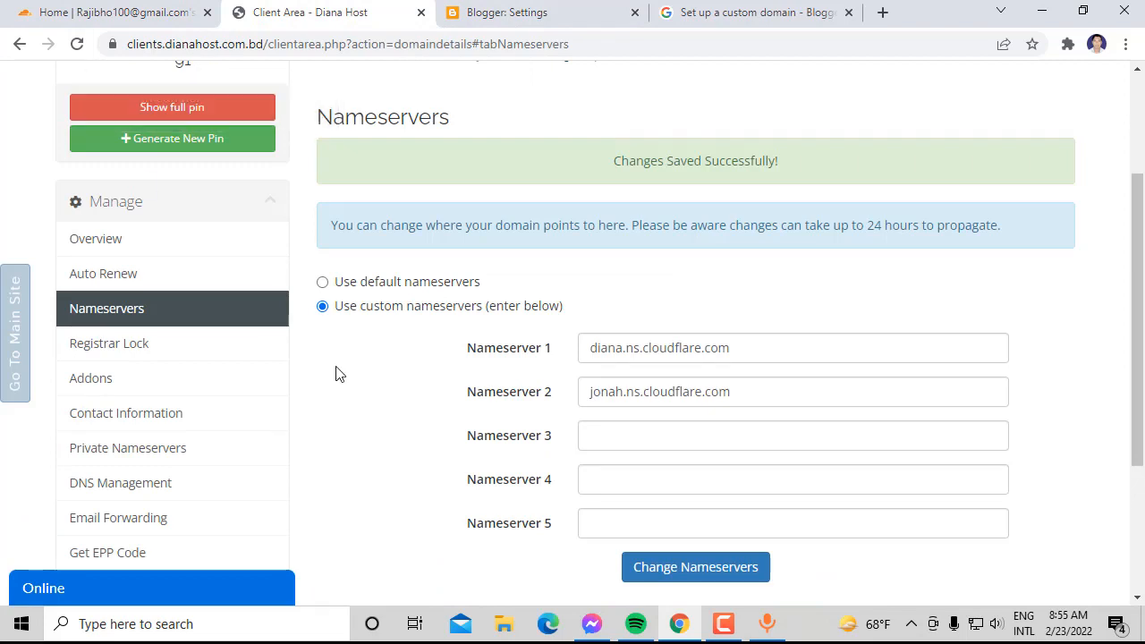
click(77, 47)
click(668, 177)
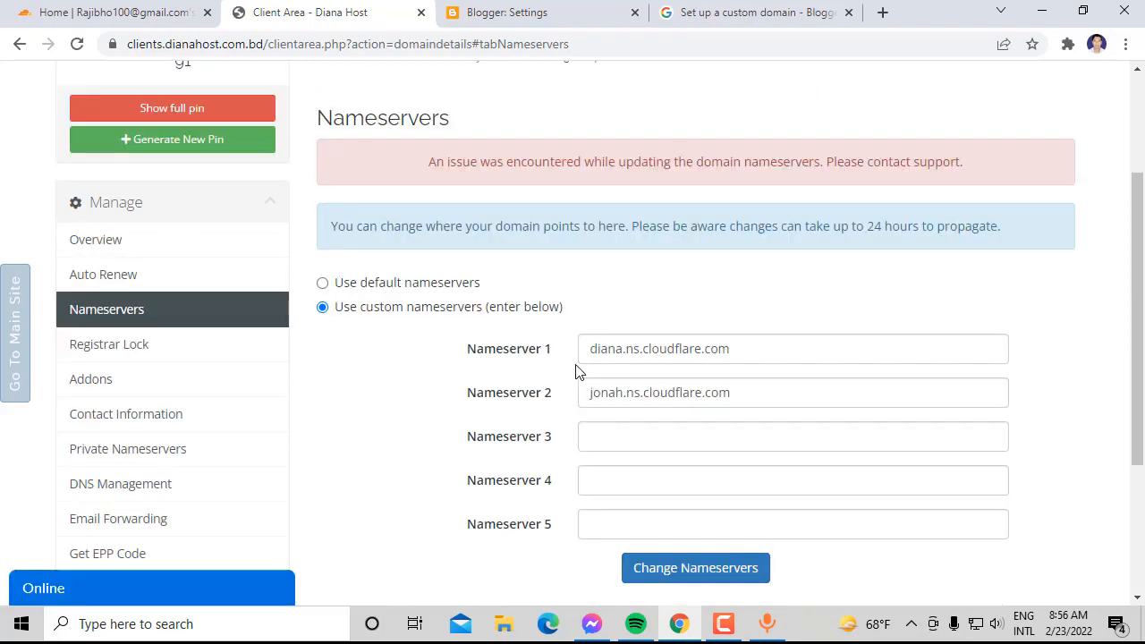
Step: Close the Diana Host client area and the Blogger Help page about custom domains
click(422, 12)
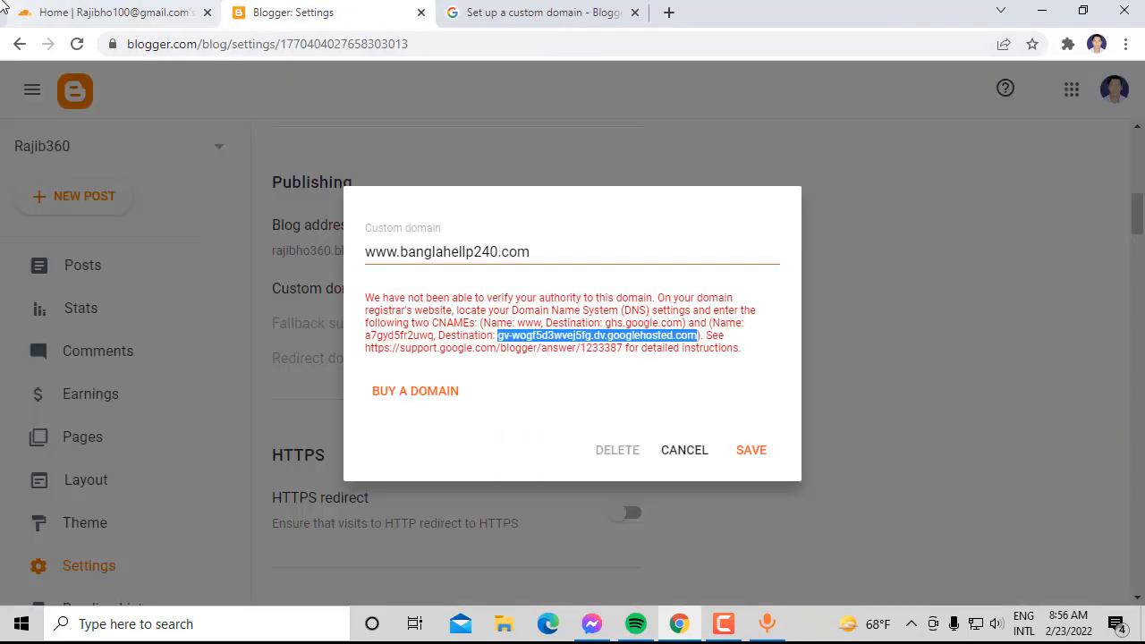
click(606, 9)
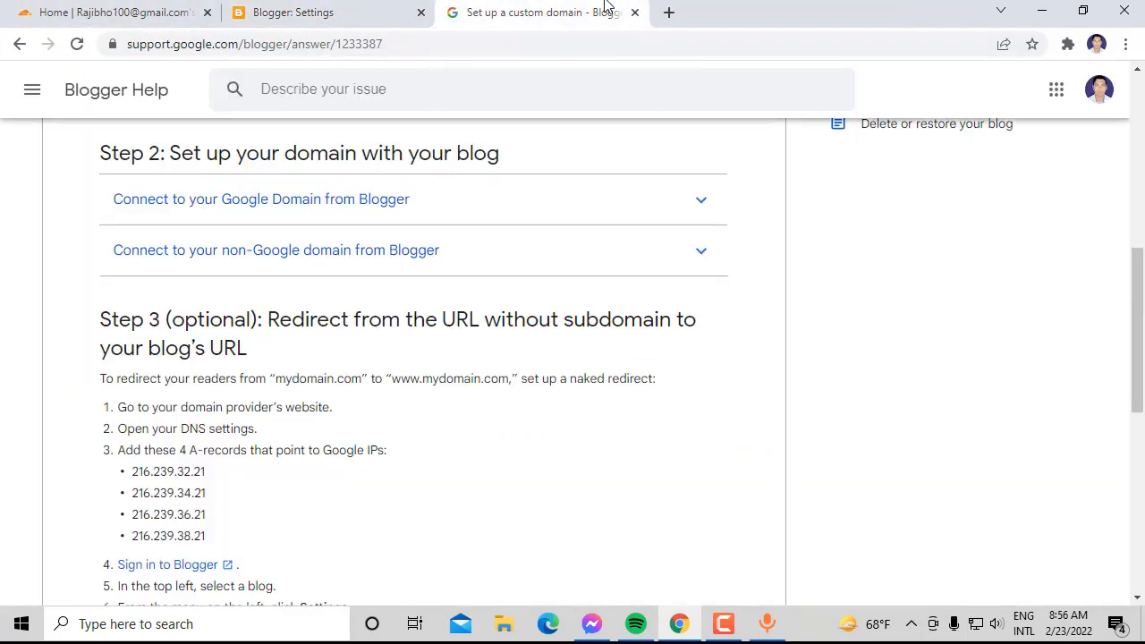
click(634, 13)
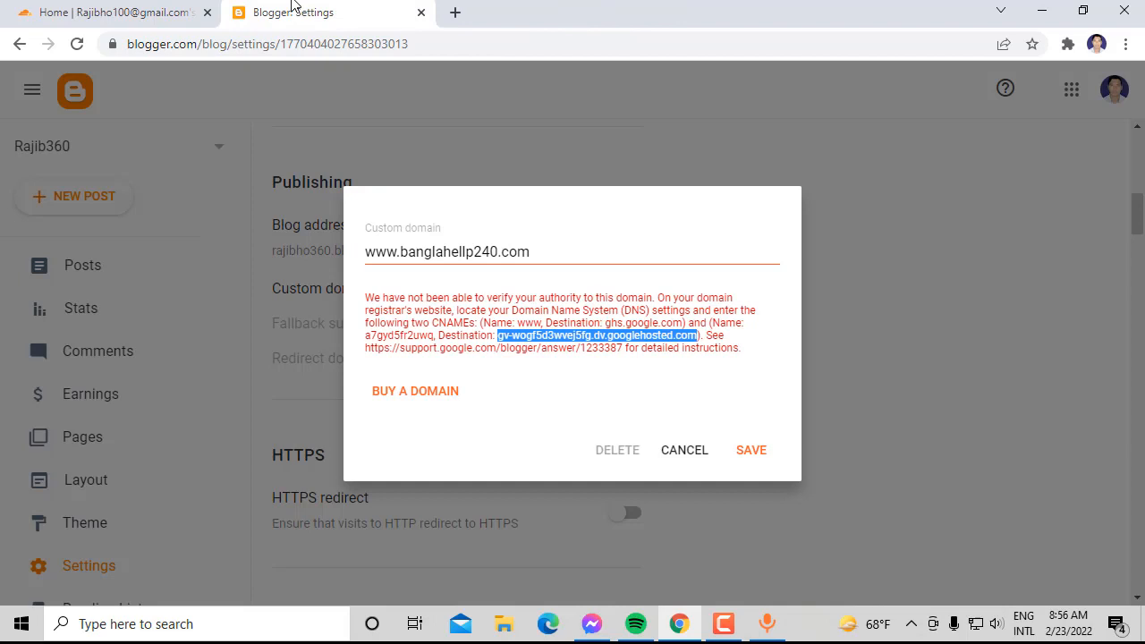
click(156, 14)
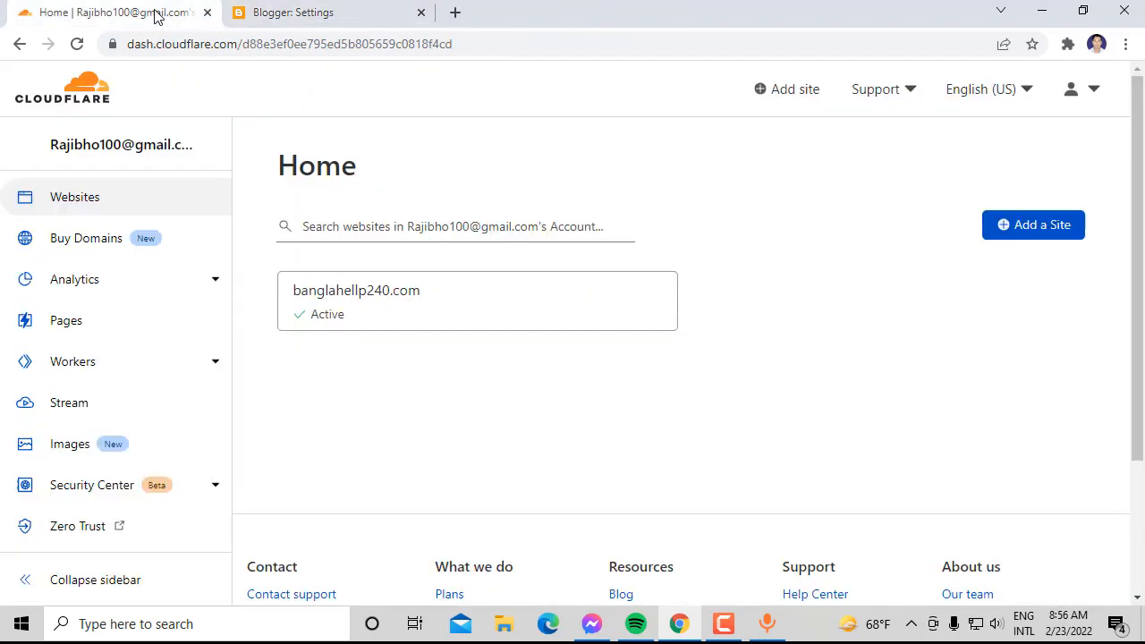
click(279, 12)
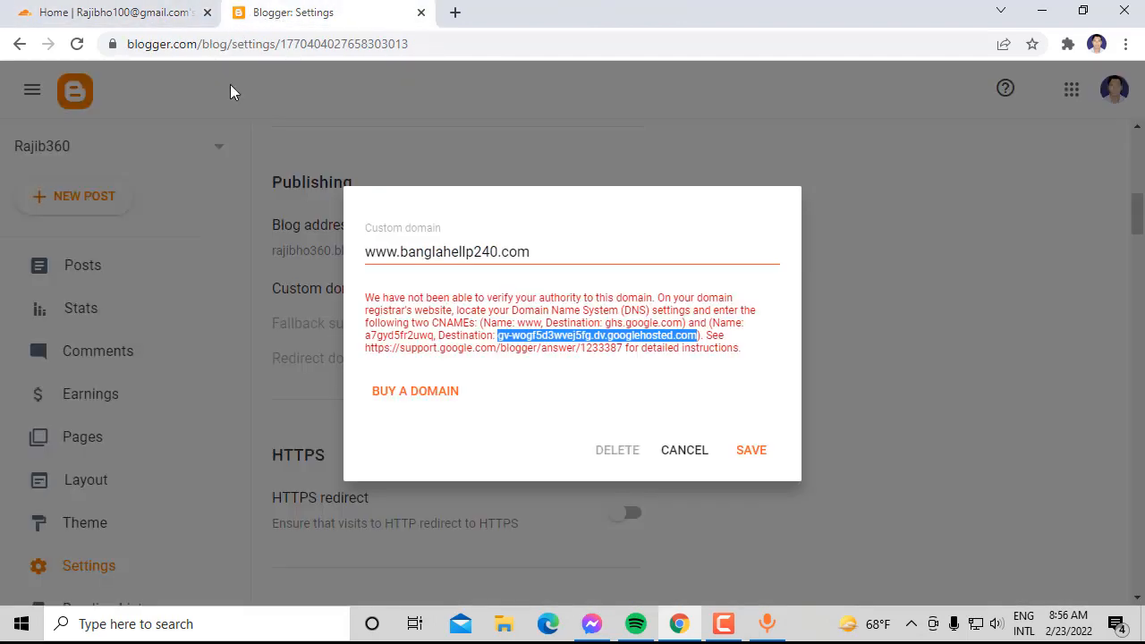
click(741, 456)
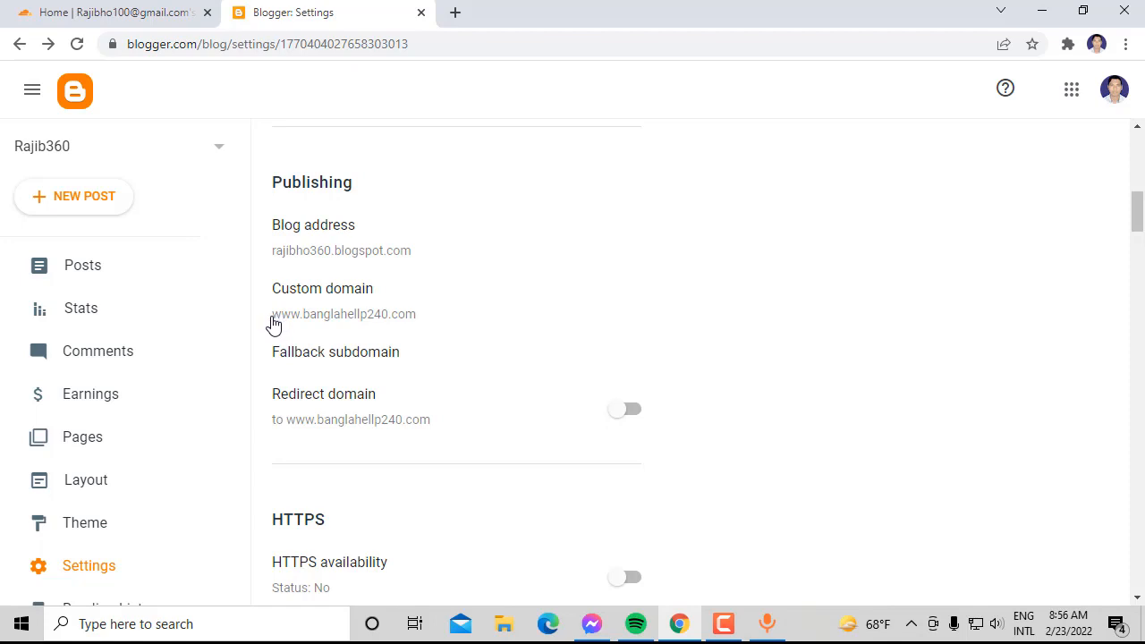
drag(273, 315, 445, 325)
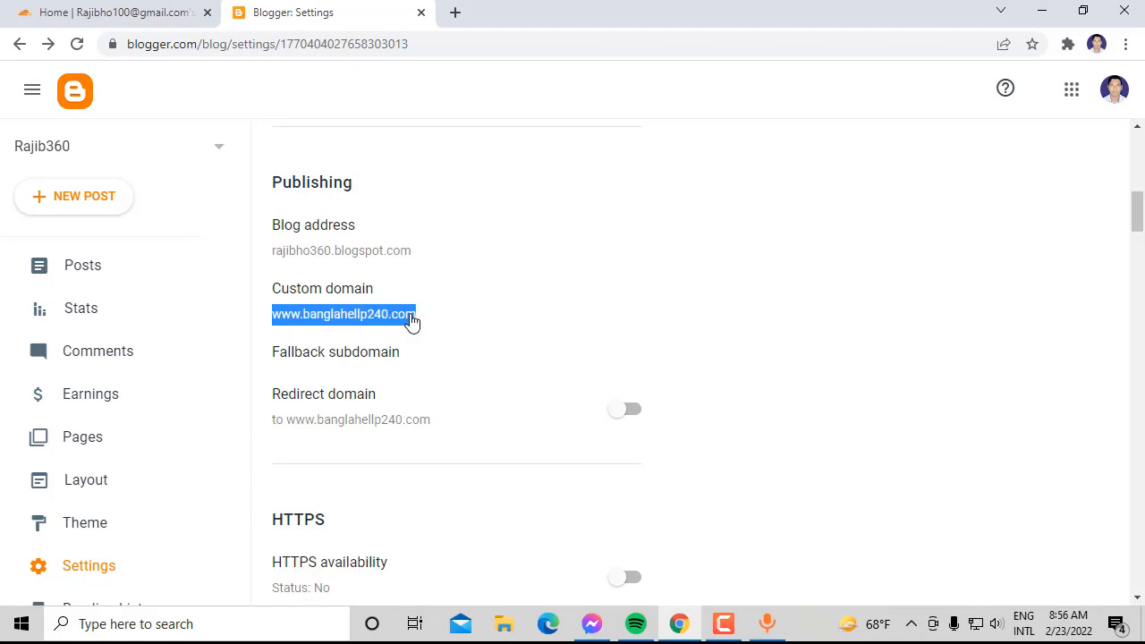
right_click(409, 316)
click(429, 326)
click(454, 13)
right_click(383, 51)
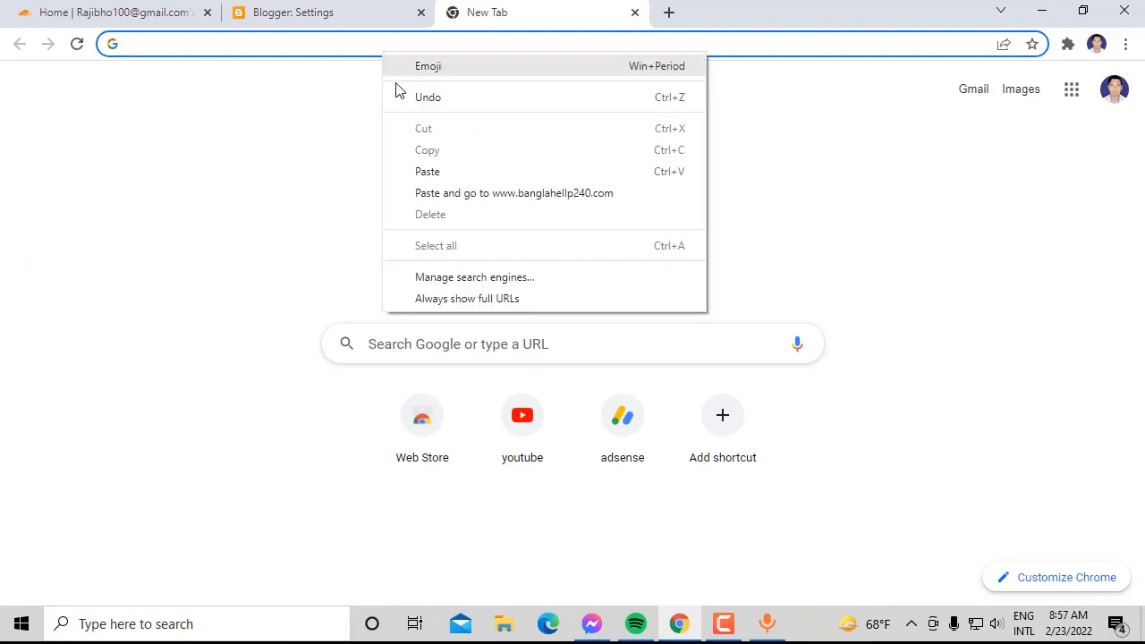
click(424, 169)
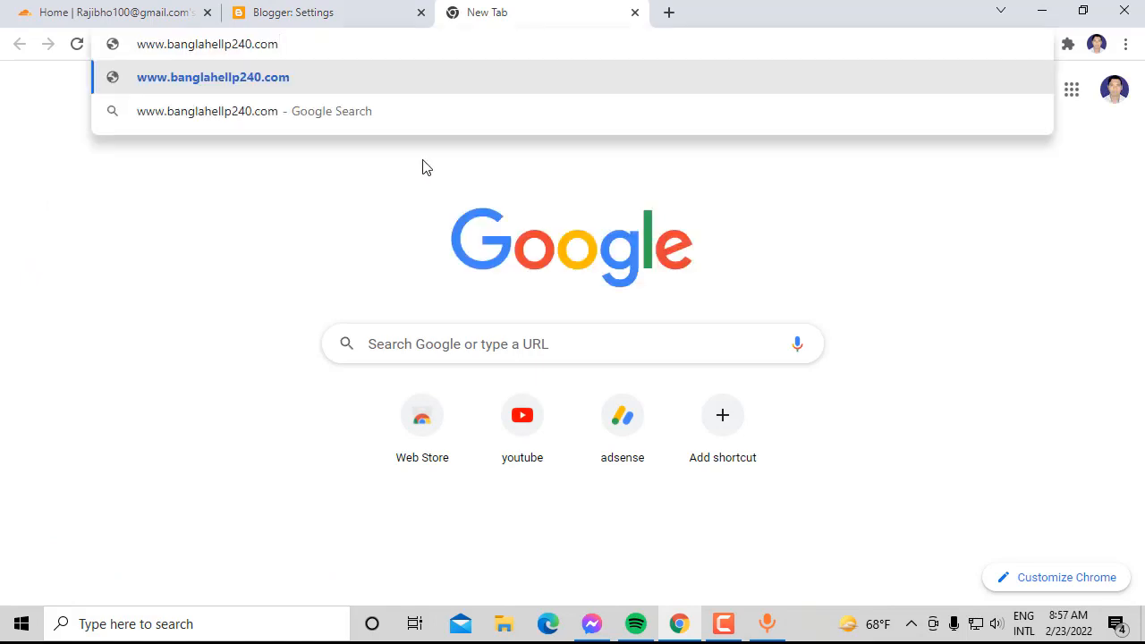
key(Return)
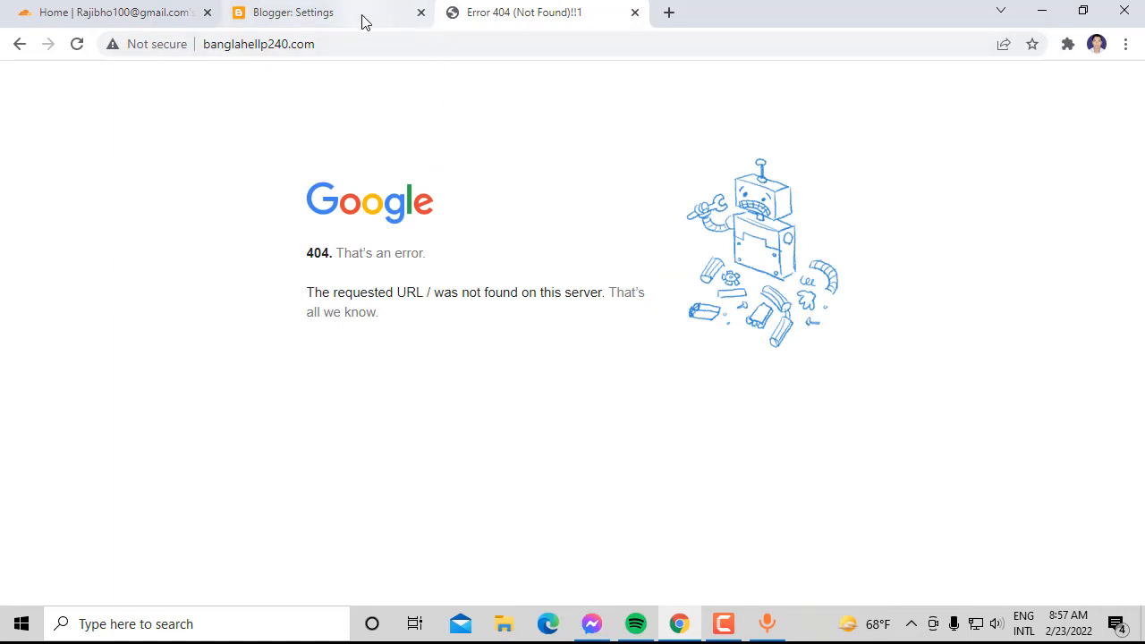
click(324, 45)
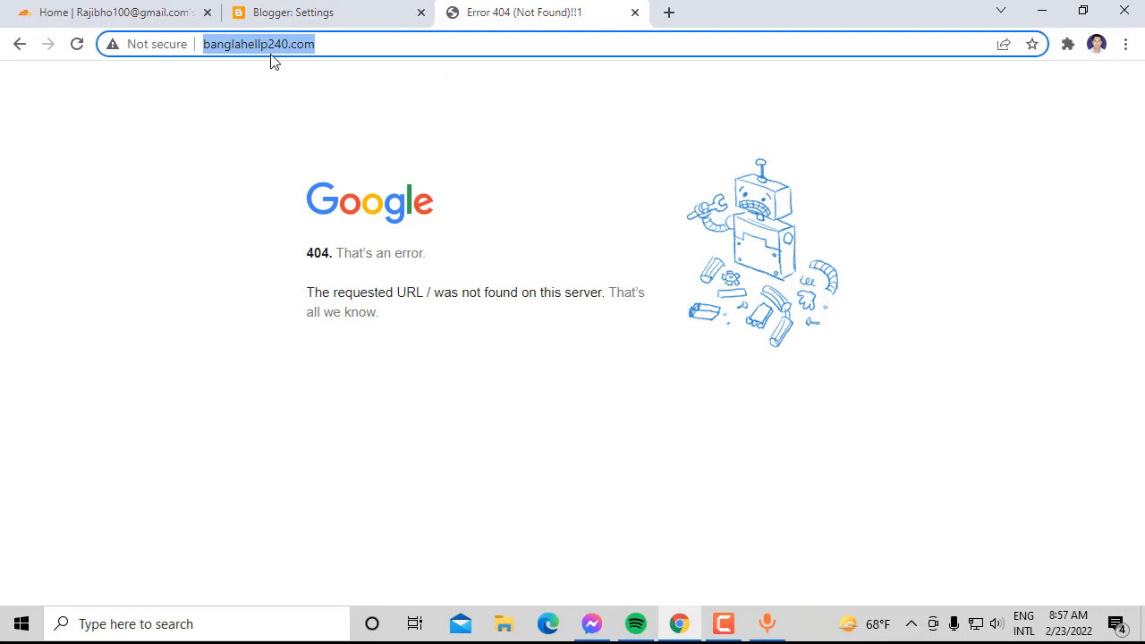
click(220, 45)
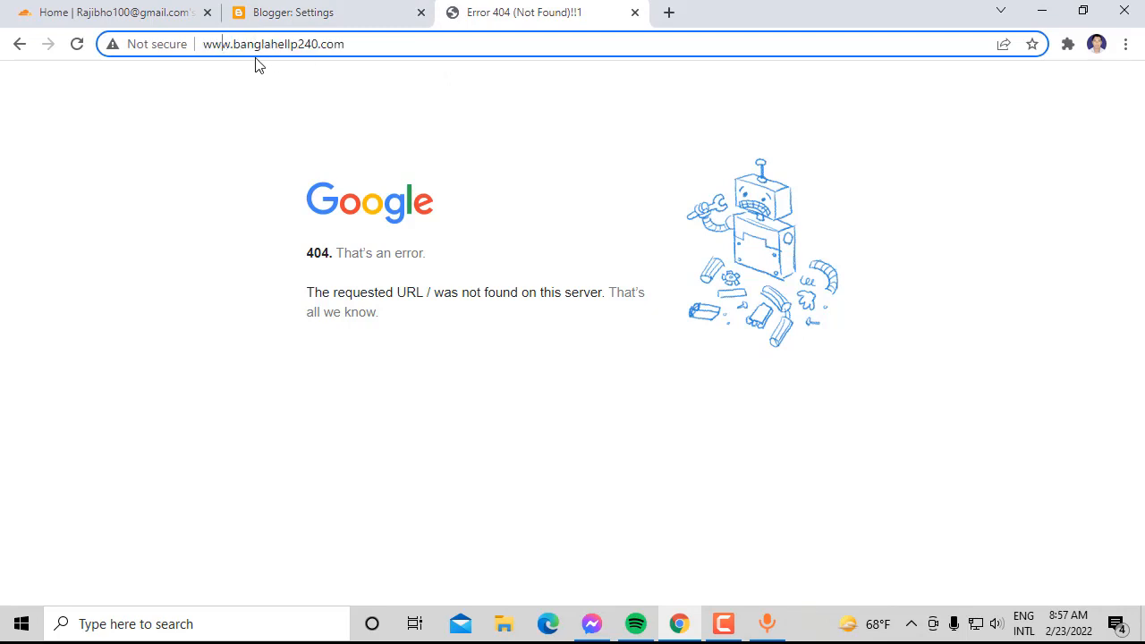
click(255, 9)
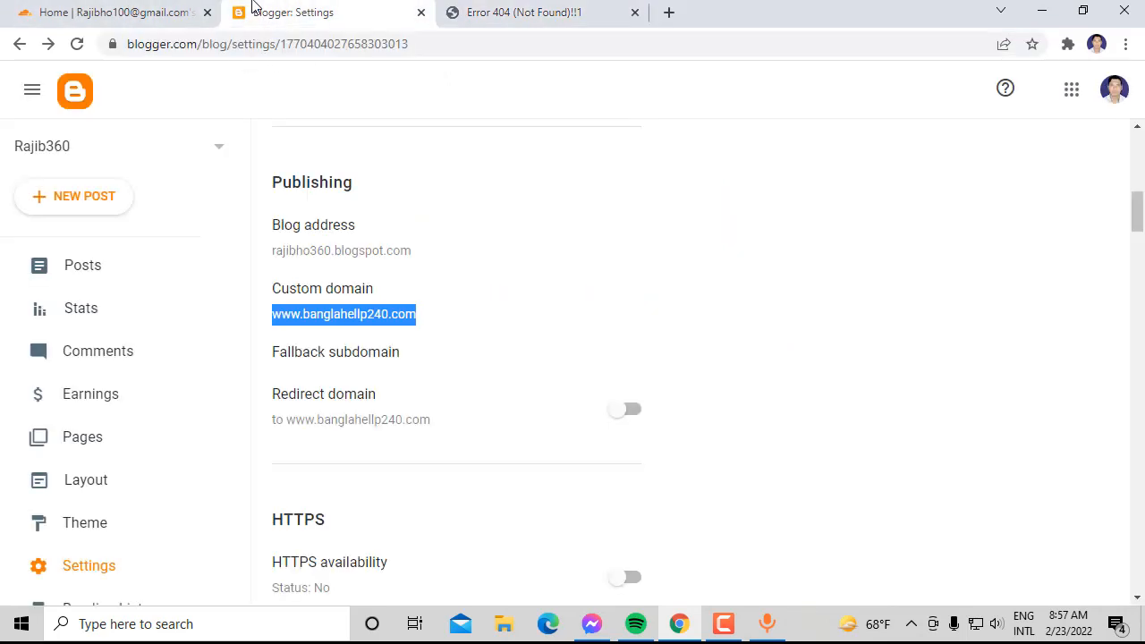
click(631, 578)
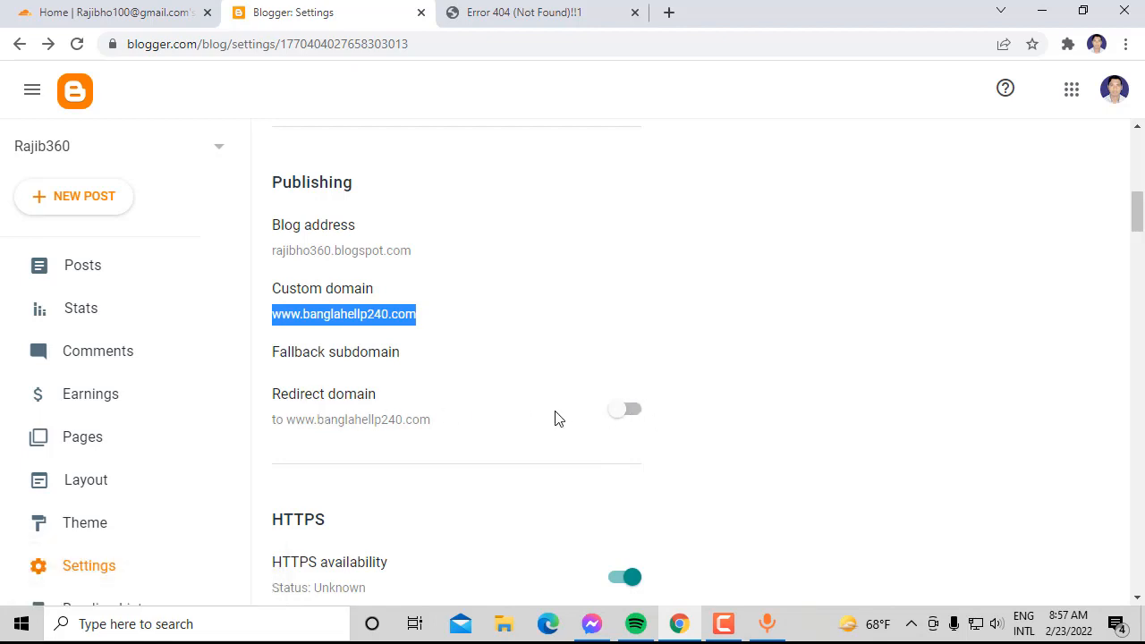
click(625, 413)
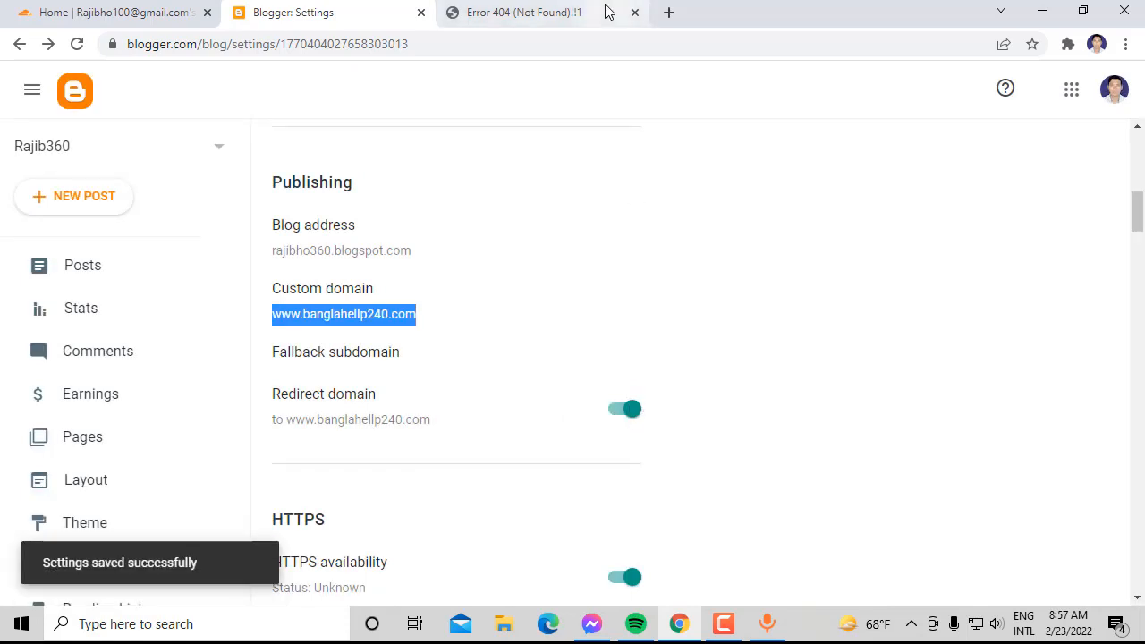
click(527, 13)
click(77, 43)
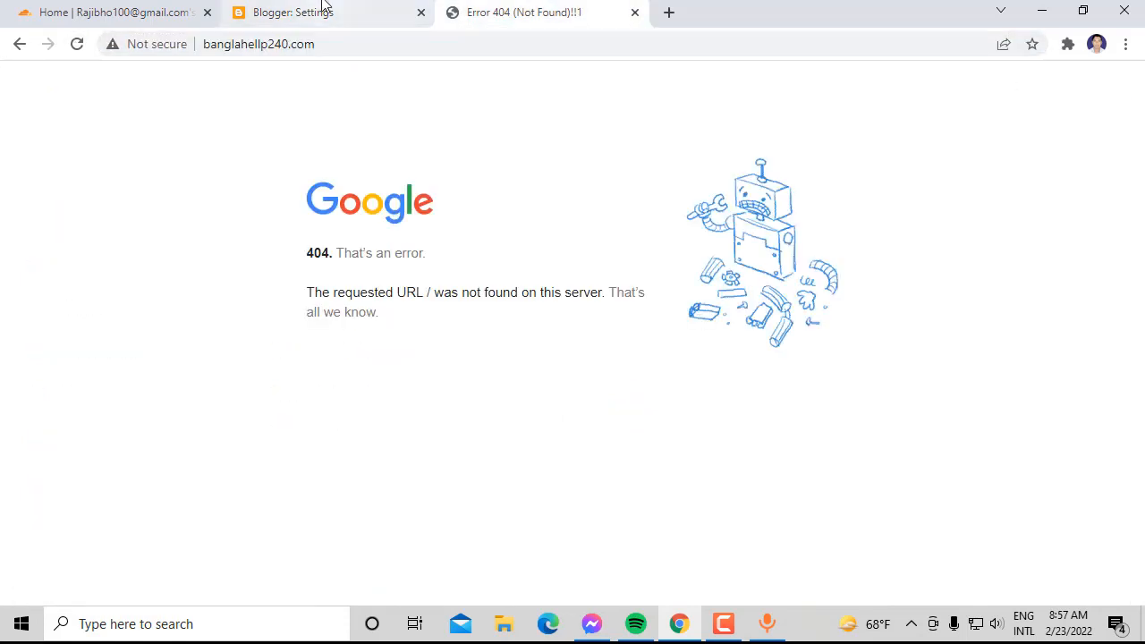
click(322, 7)
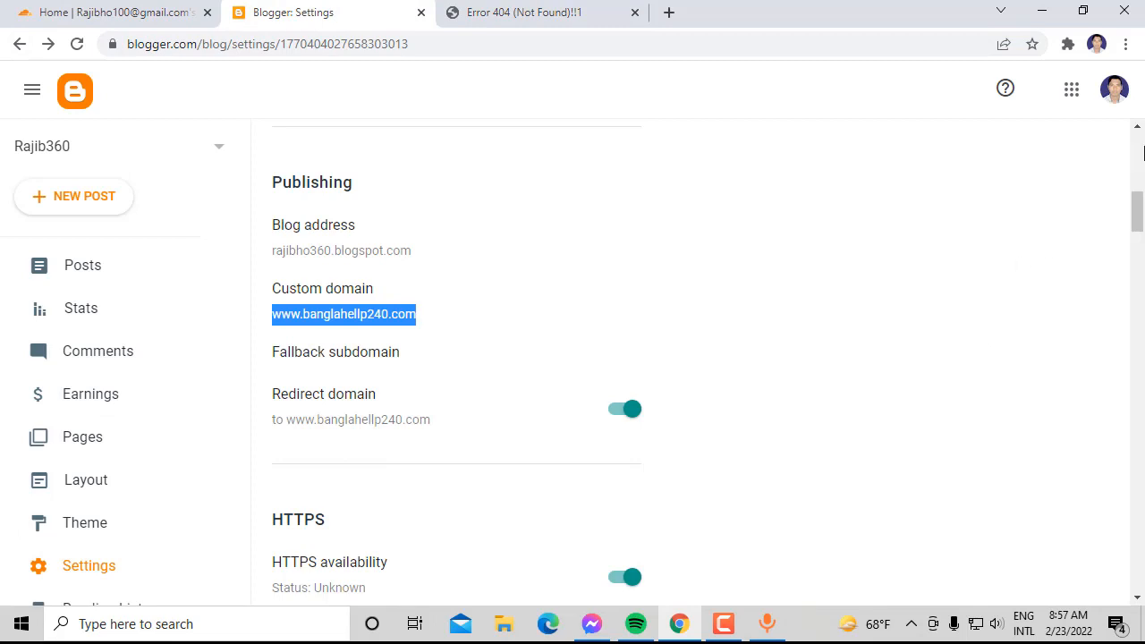
drag(1138, 220, 1138, 238)
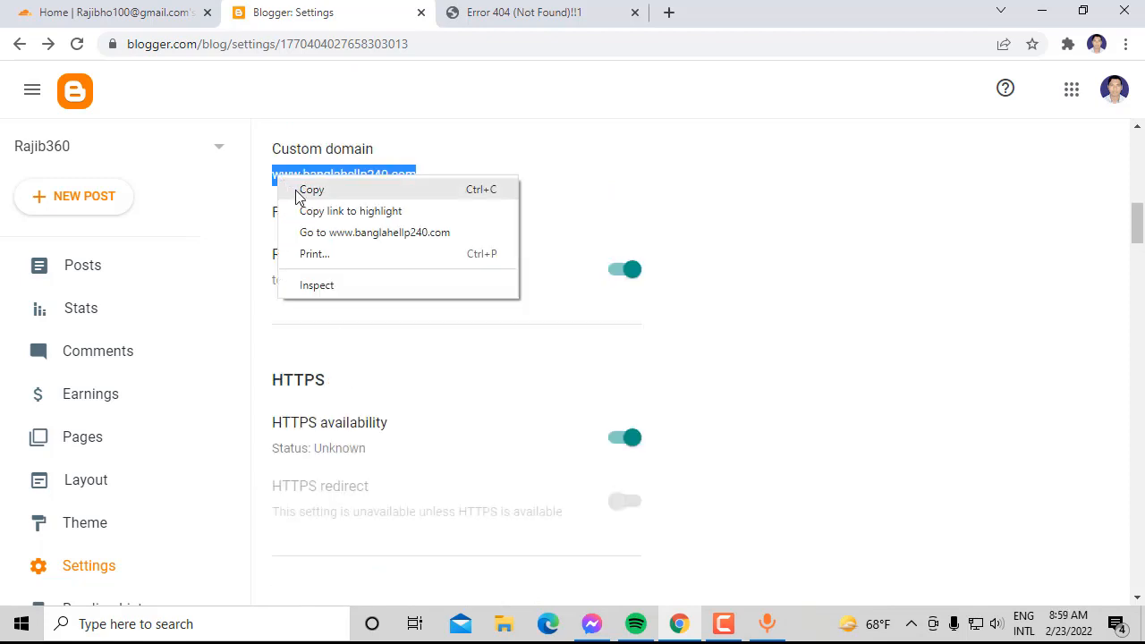
click(302, 188)
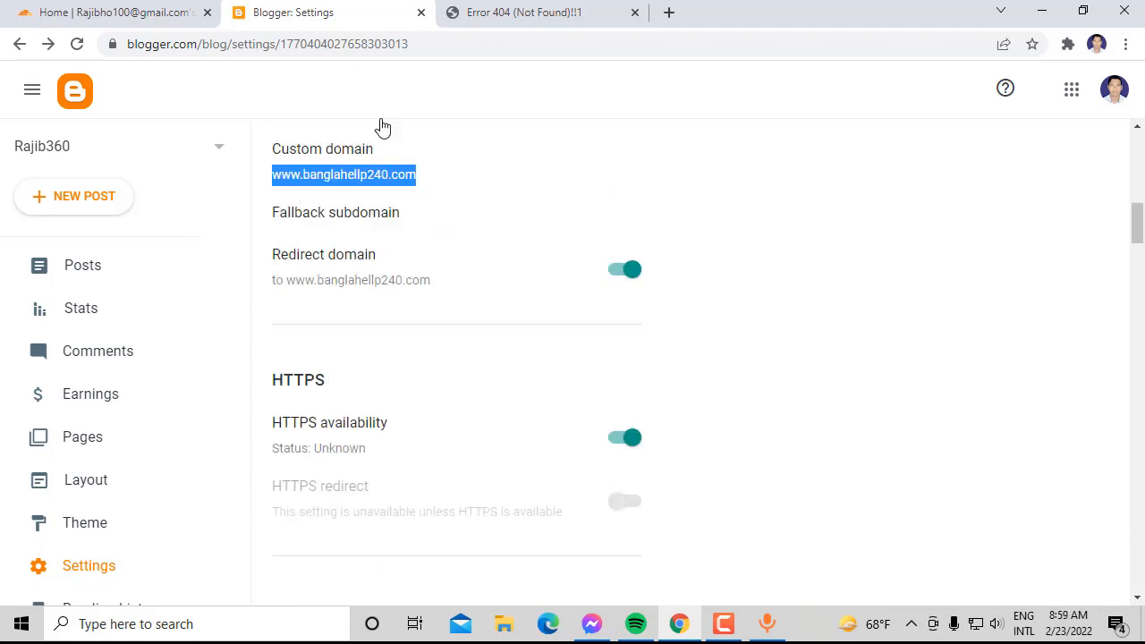
click(552, 21)
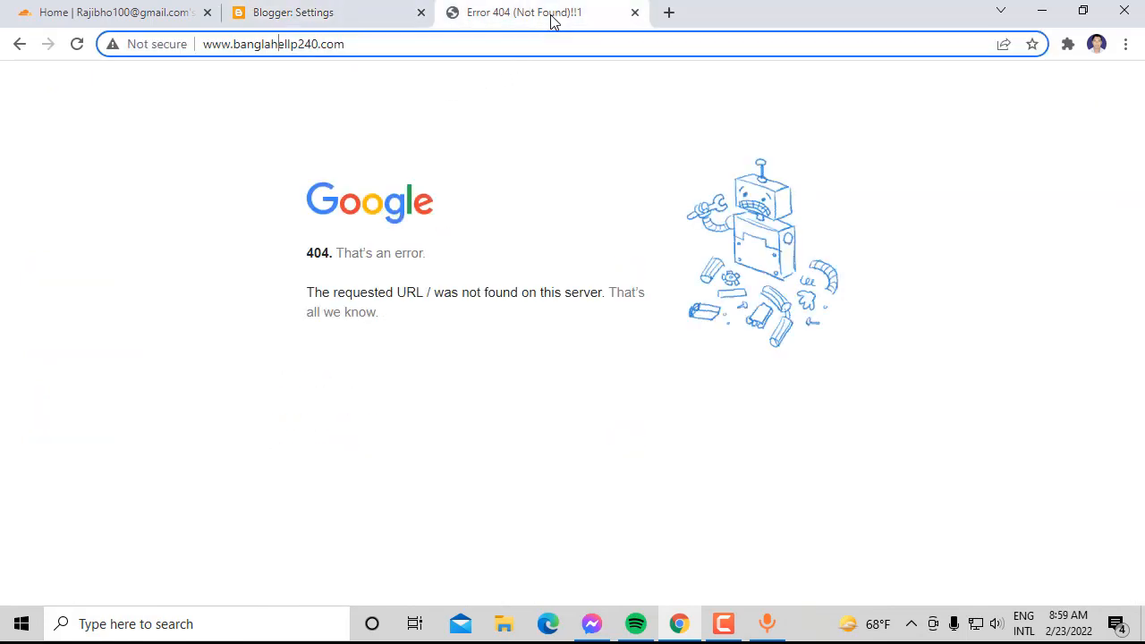
click(368, 50)
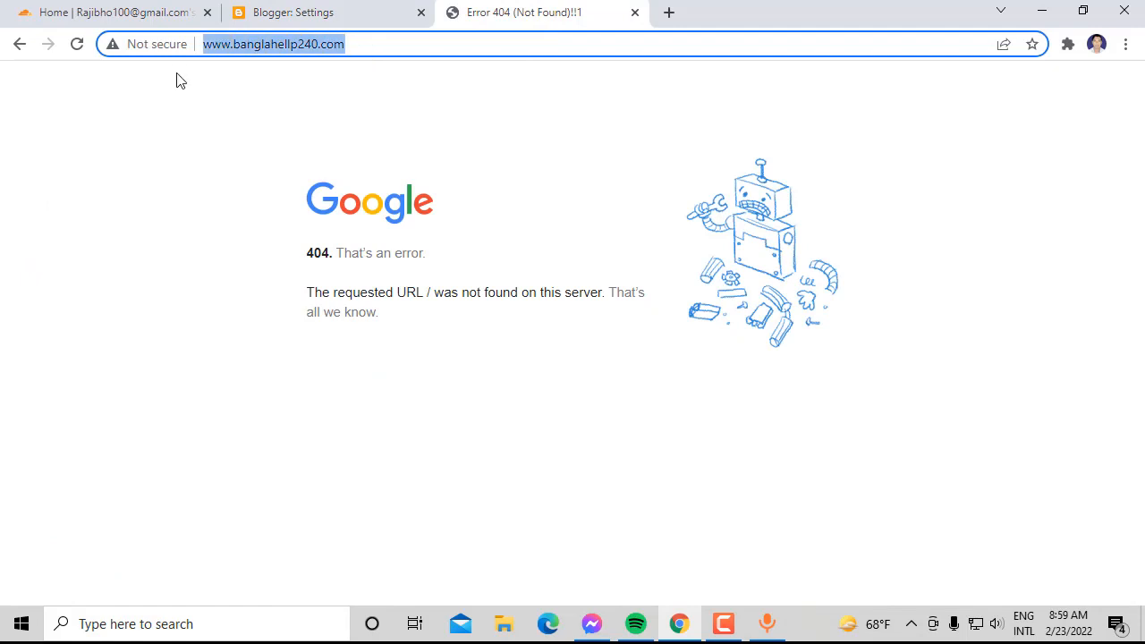
right_click(219, 41)
click(263, 160)
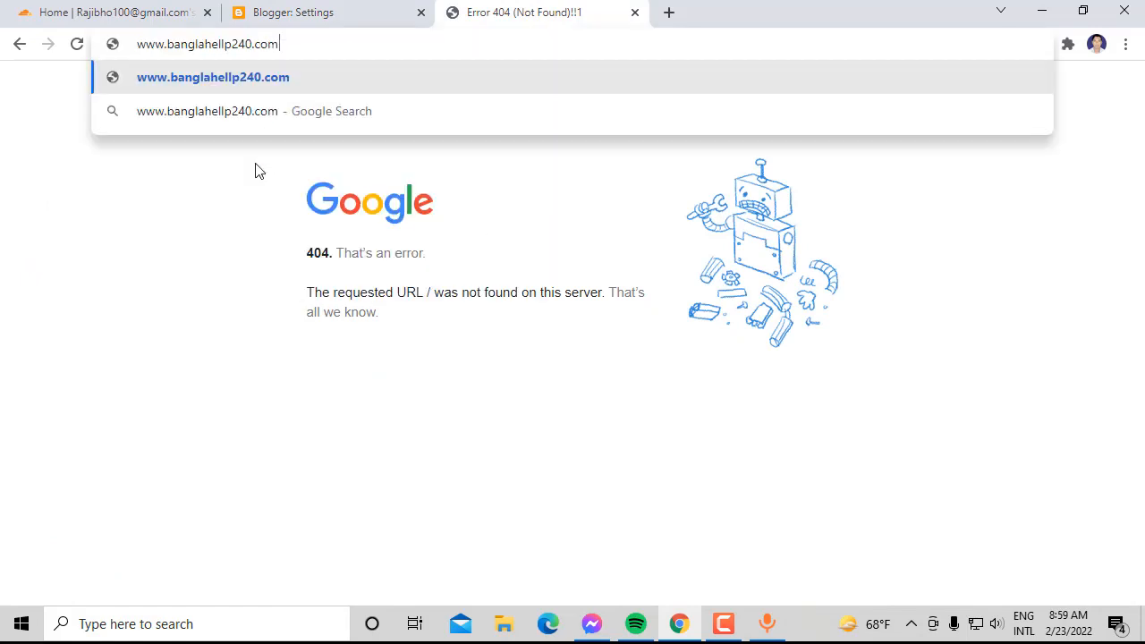
key(Return)
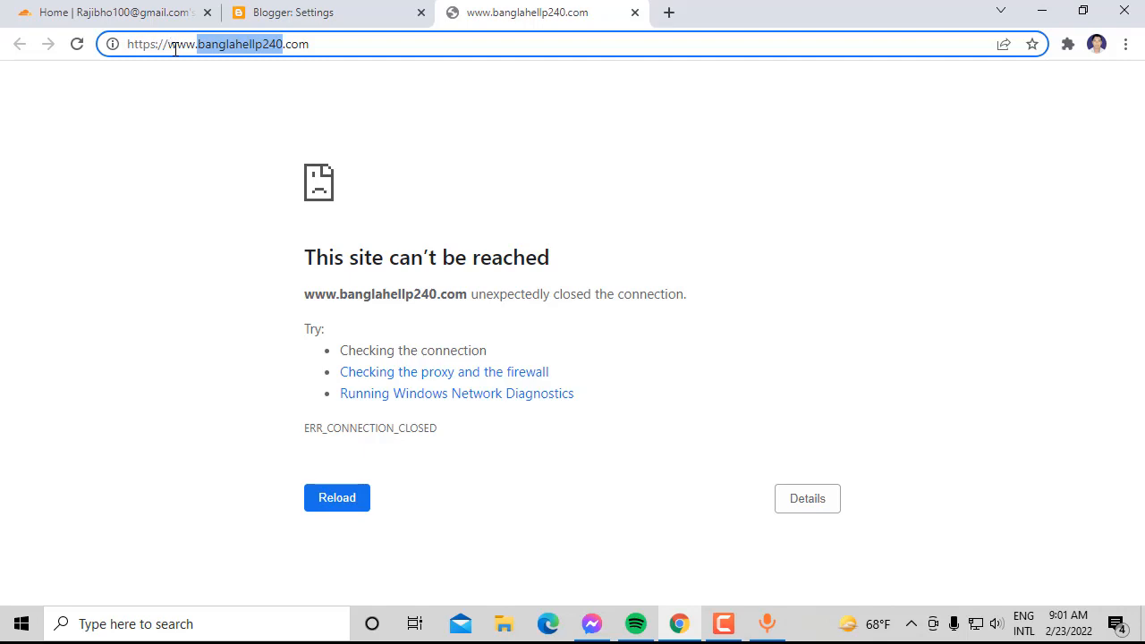
click(170, 49)
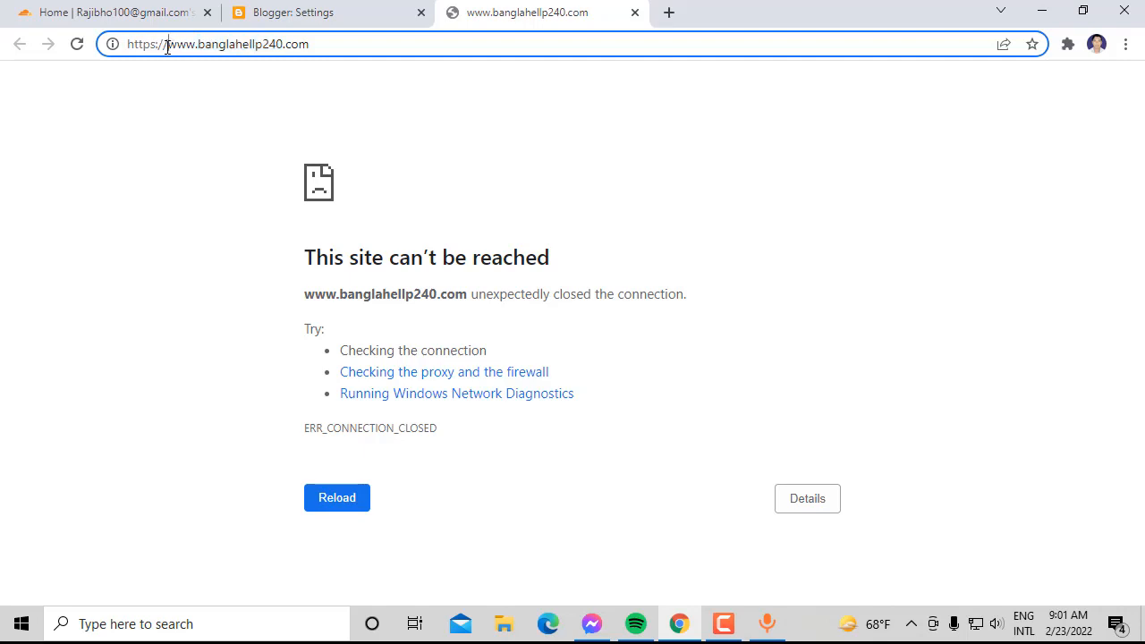
key(Return)
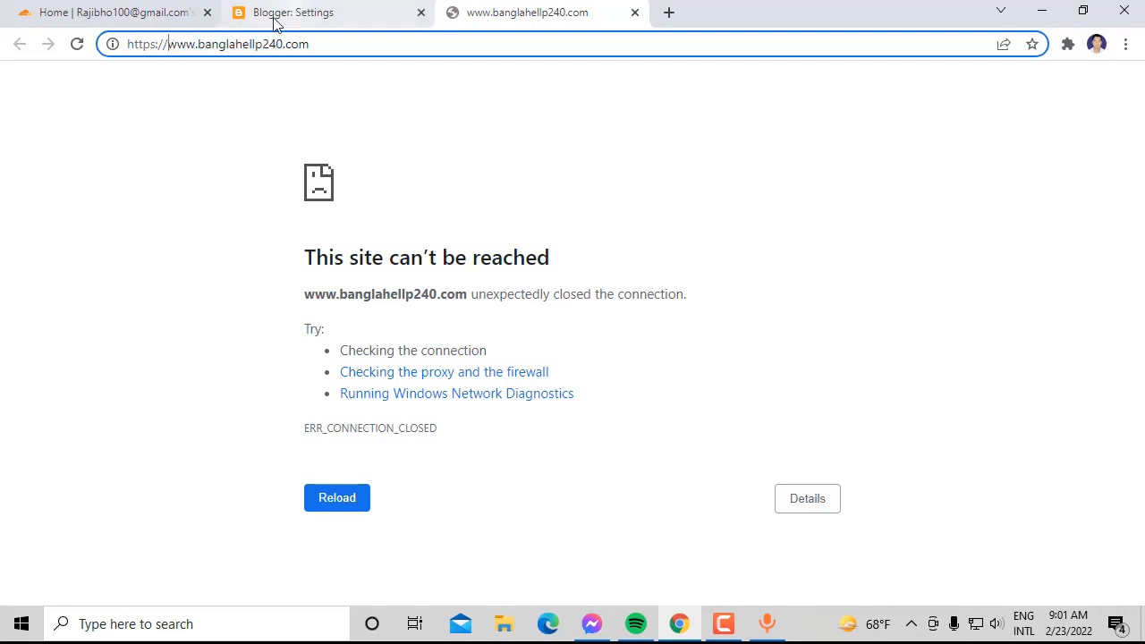
click(80, 49)
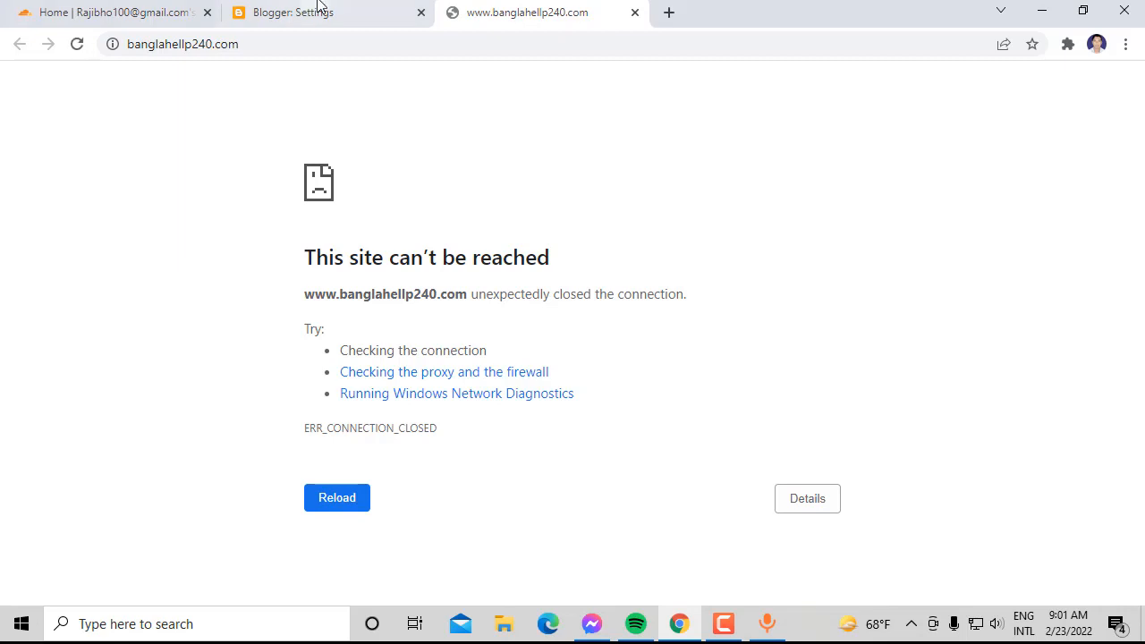
Step: Refresh the Blogger settings page and open the live blog from Blogger
click(125, 13)
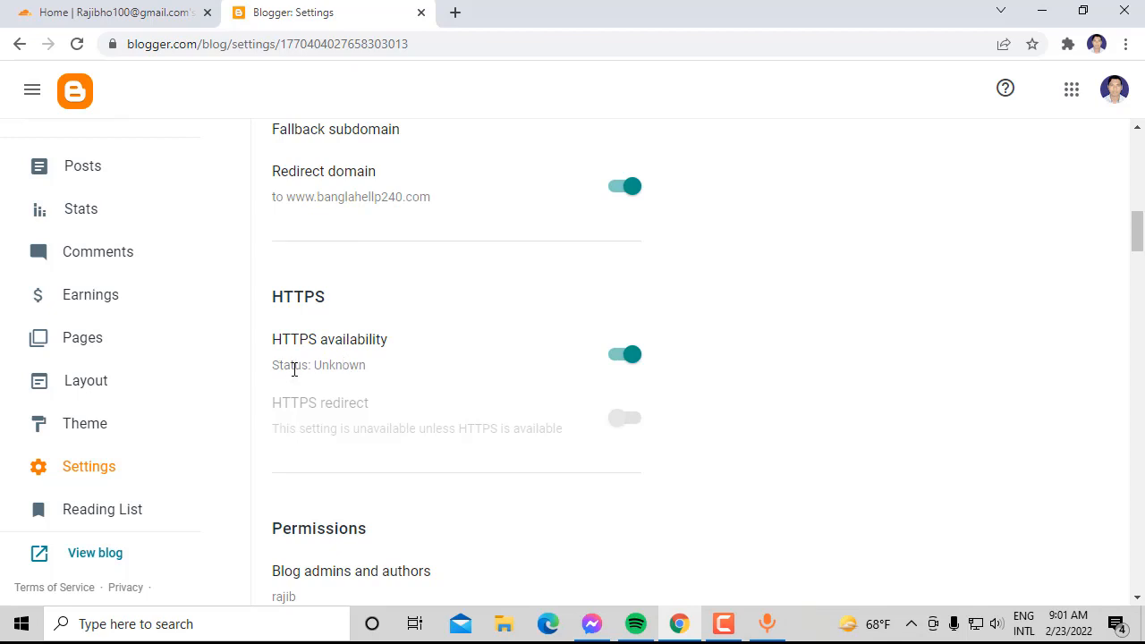
click(79, 45)
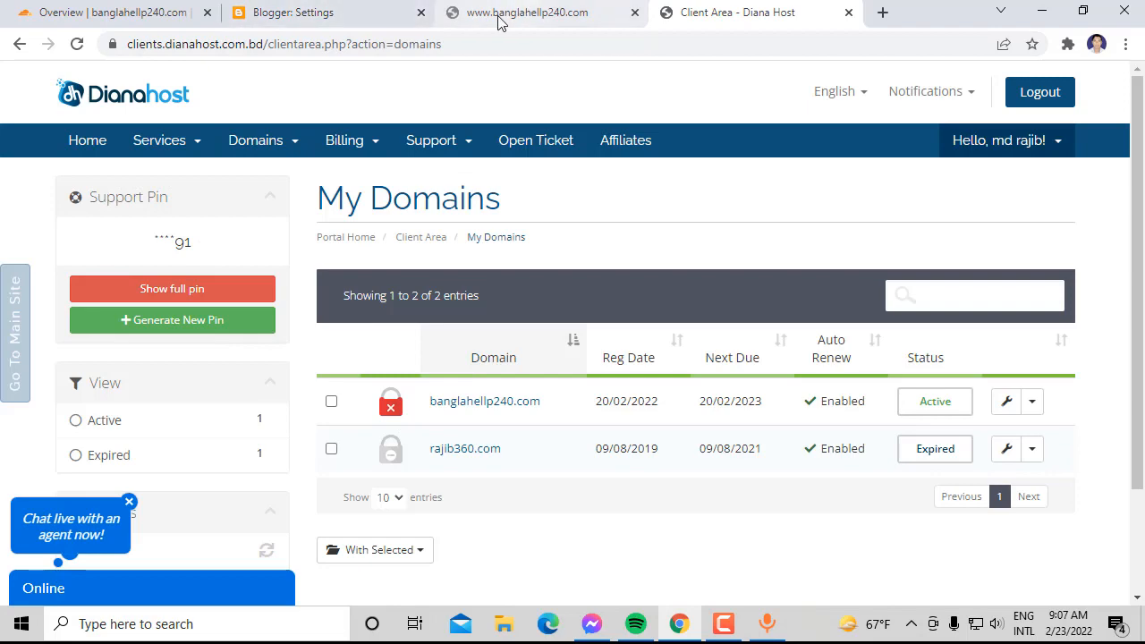
click(499, 23)
click(289, 16)
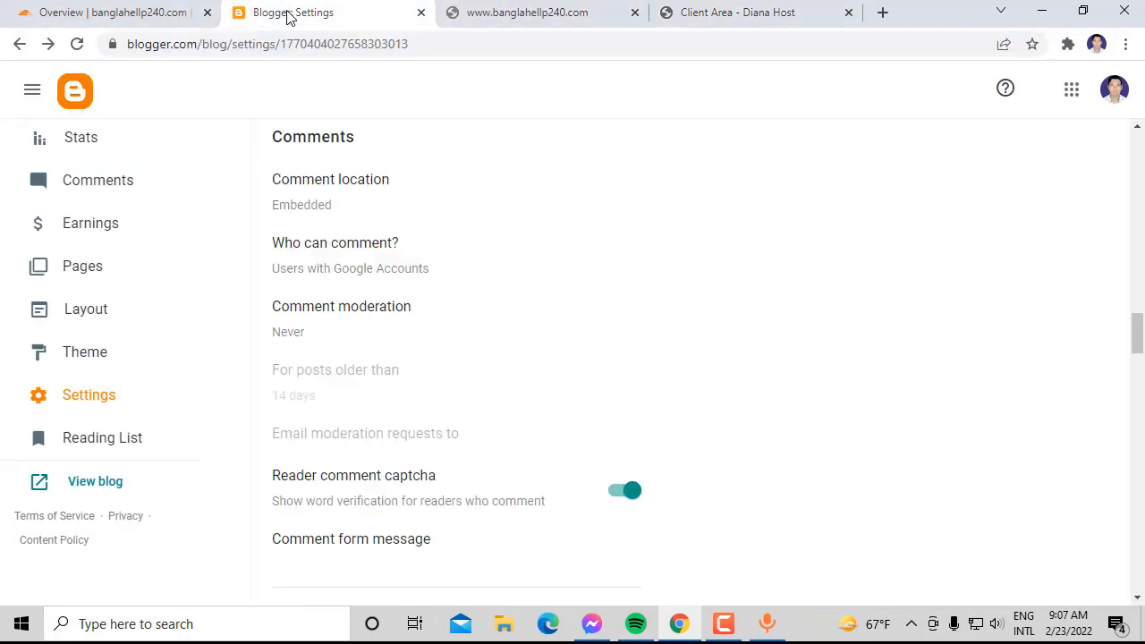
click(74, 494)
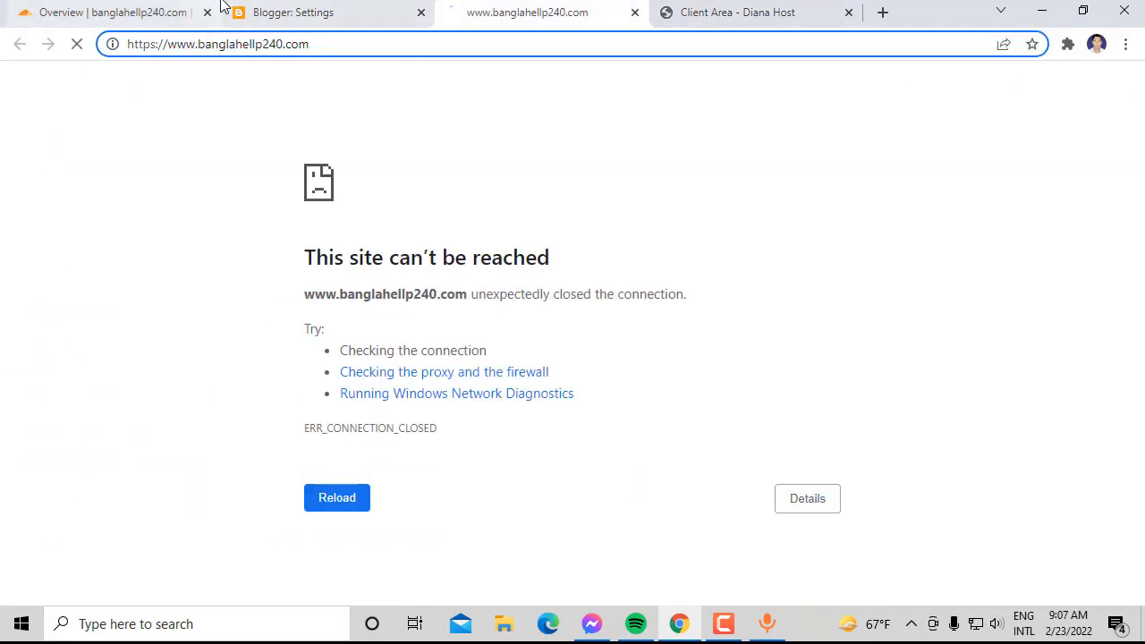
Step: Switch to Cloudflare and review the DNS records for banglahellp240.com
click(164, 9)
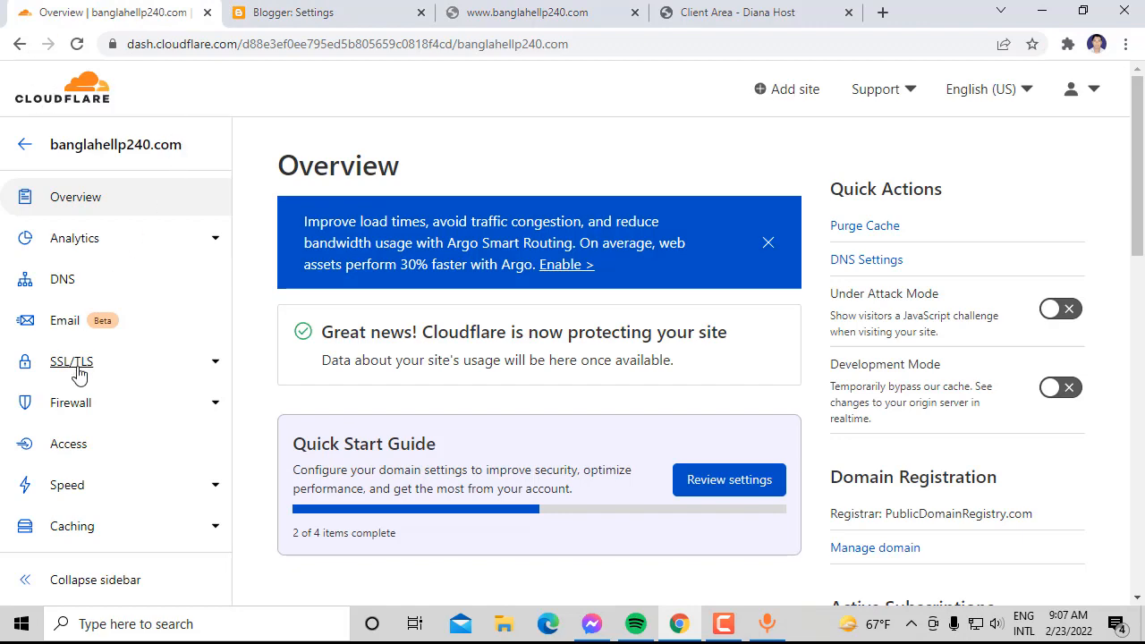
click(75, 282)
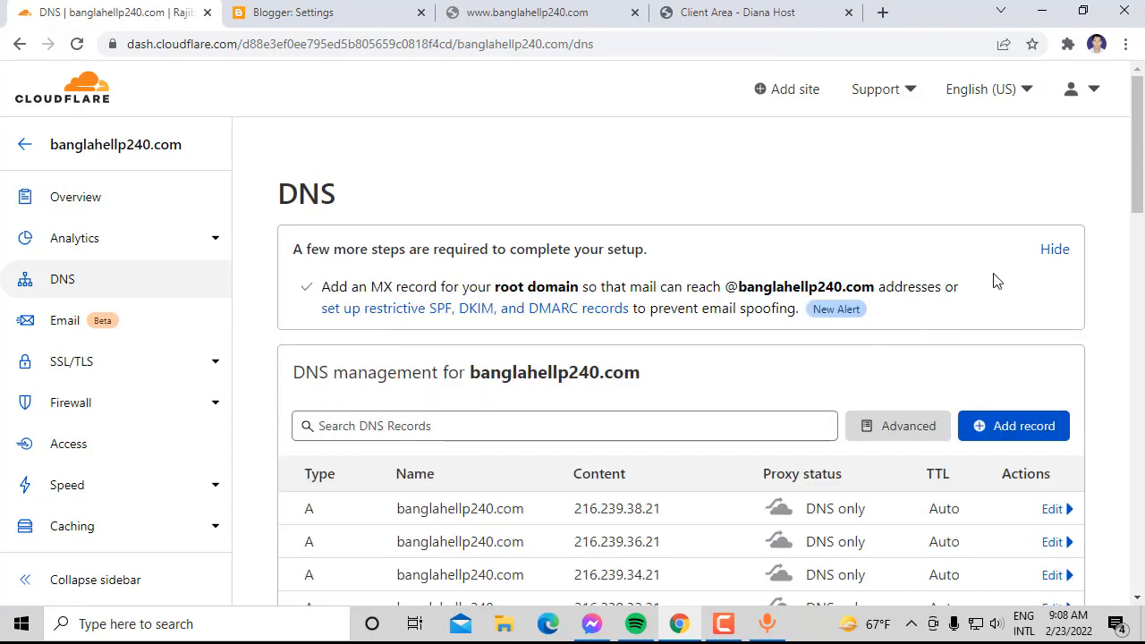
drag(1136, 131, 1139, 214)
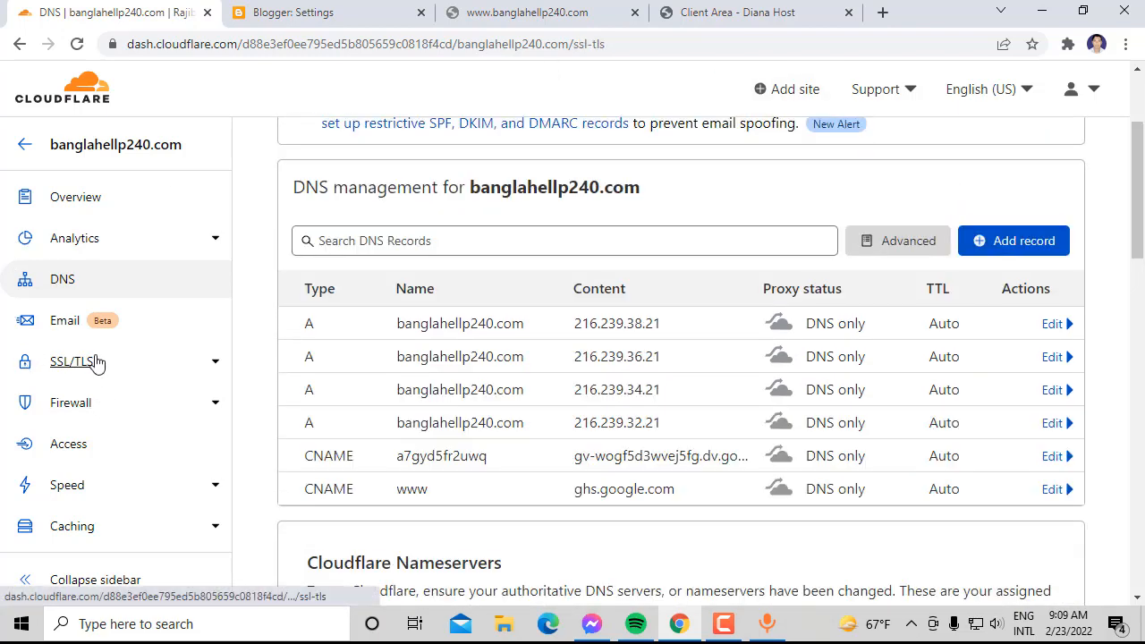
Step: Set the SSL/TLS encryption mode for banglahellp240.com to Full in Cloudflare
click(97, 363)
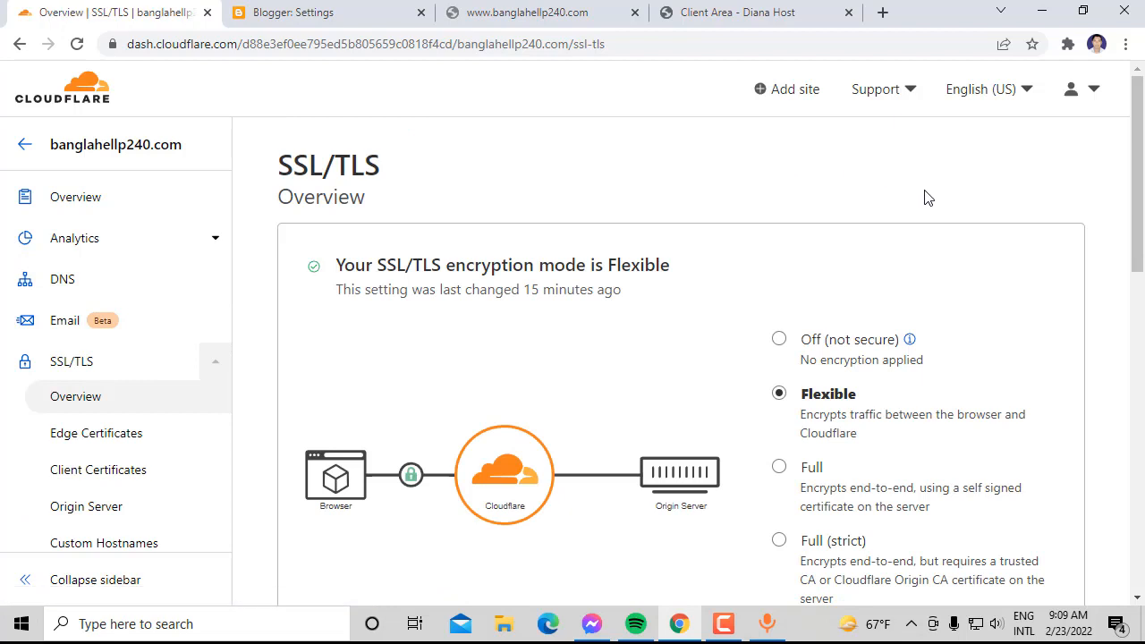
drag(1141, 237, 1141, 239)
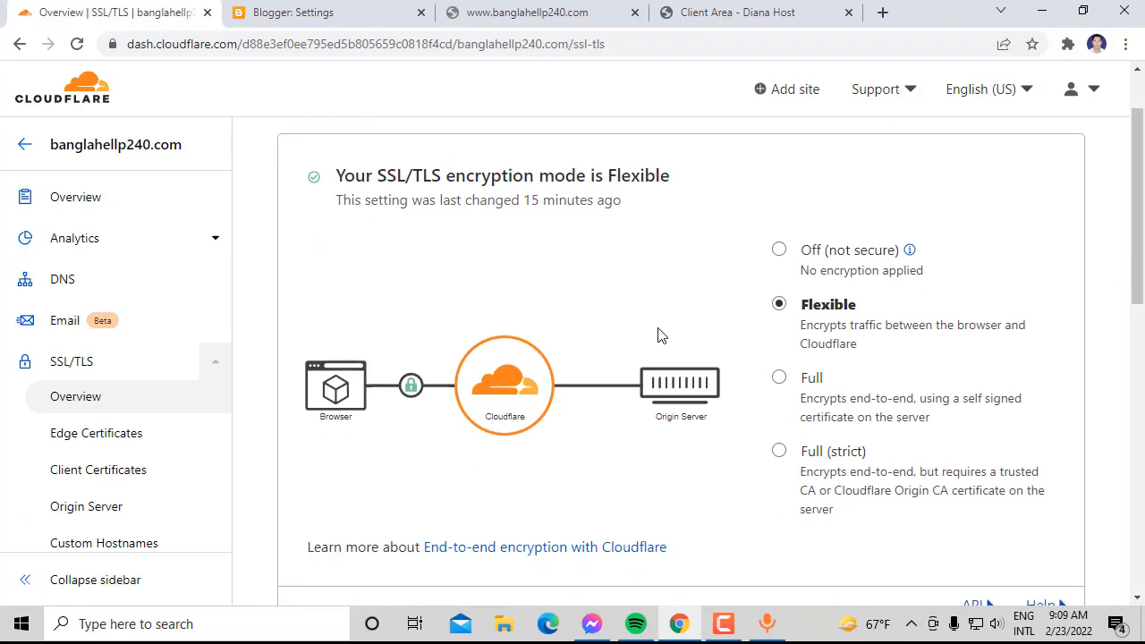
click(779, 378)
scroll(787, 407, down, 3)
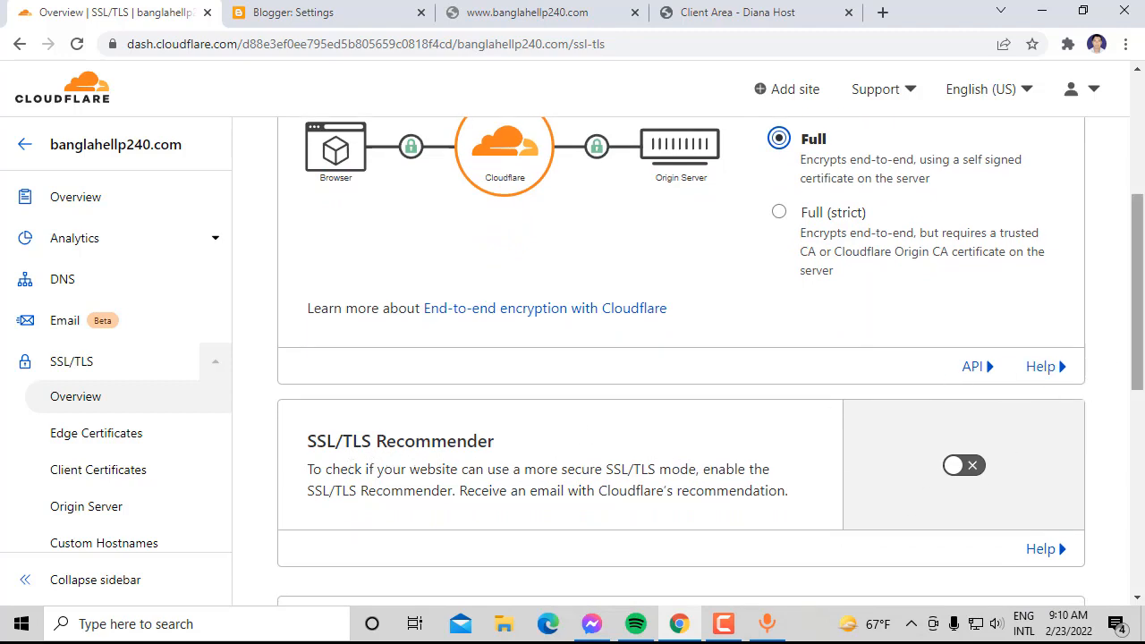
scroll(627, 402, down, 3)
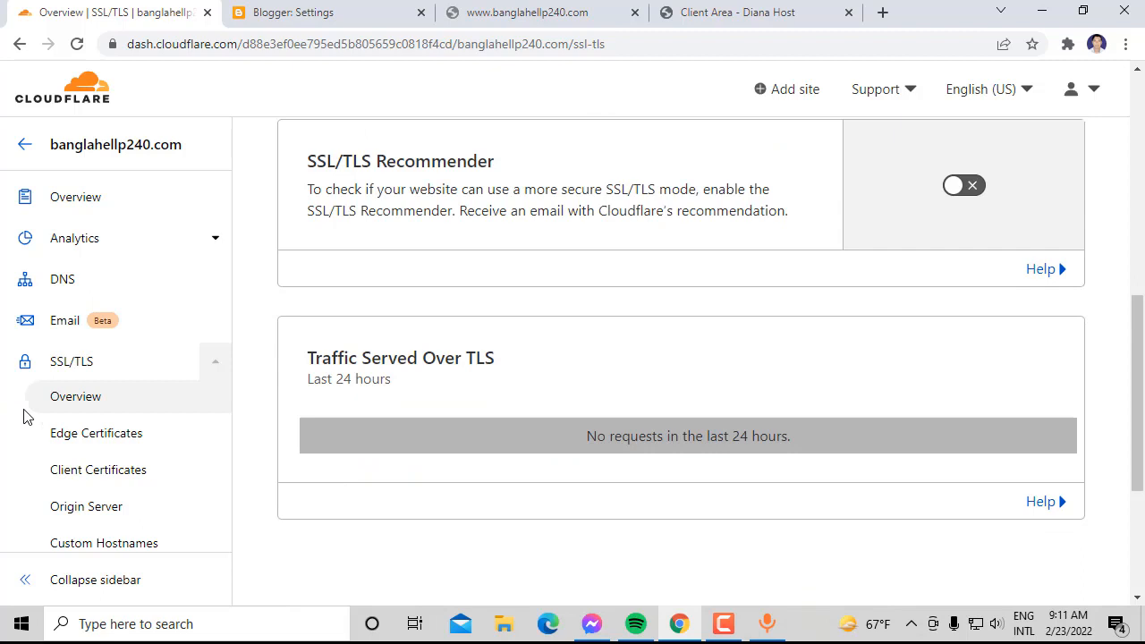
Step: Review the Edge Certificates settings, including Always Use HTTPS, TLS 1.3, Automatic HTTPS Rewrites and Universal SSL
click(102, 437)
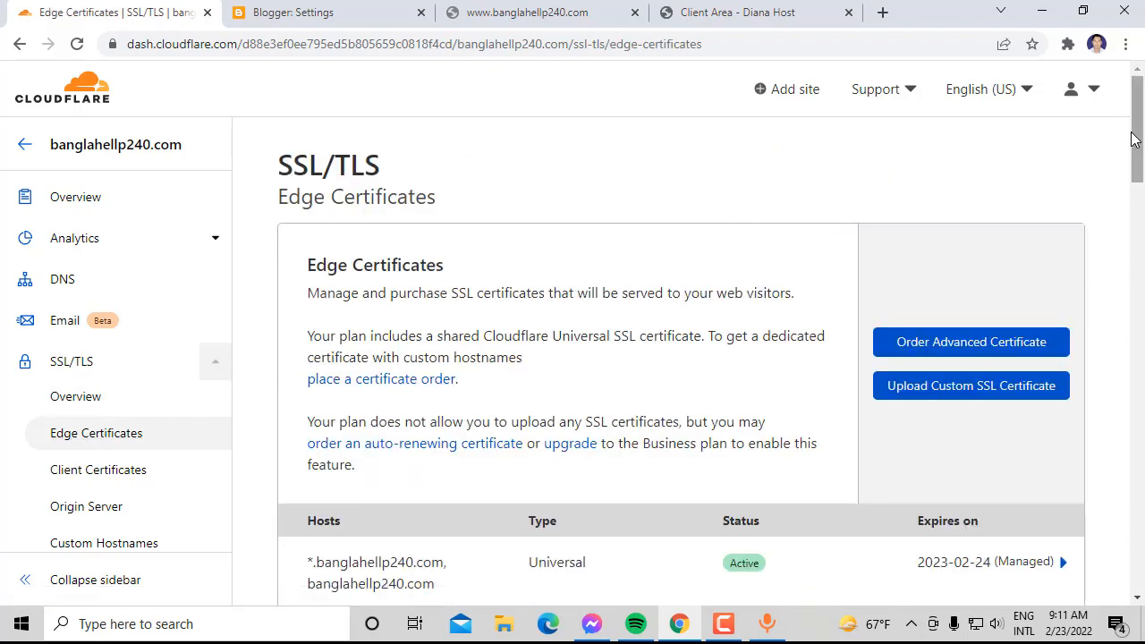
scroll(1134, 161, down, 2)
scroll(873, 293, down, 2)
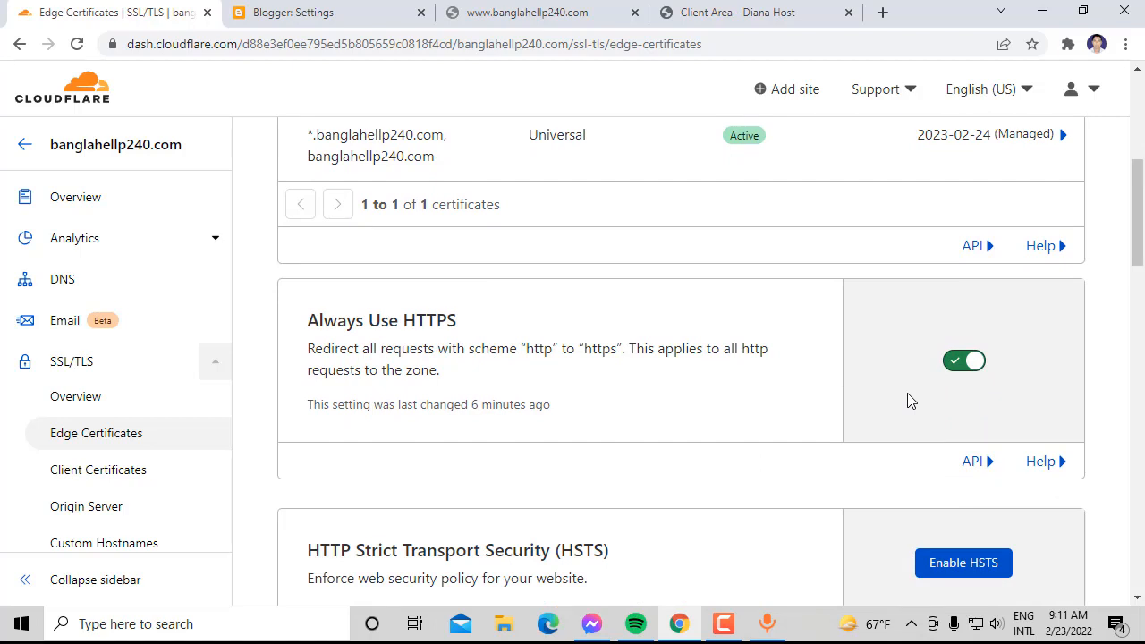
scroll(395, 329, down, 9)
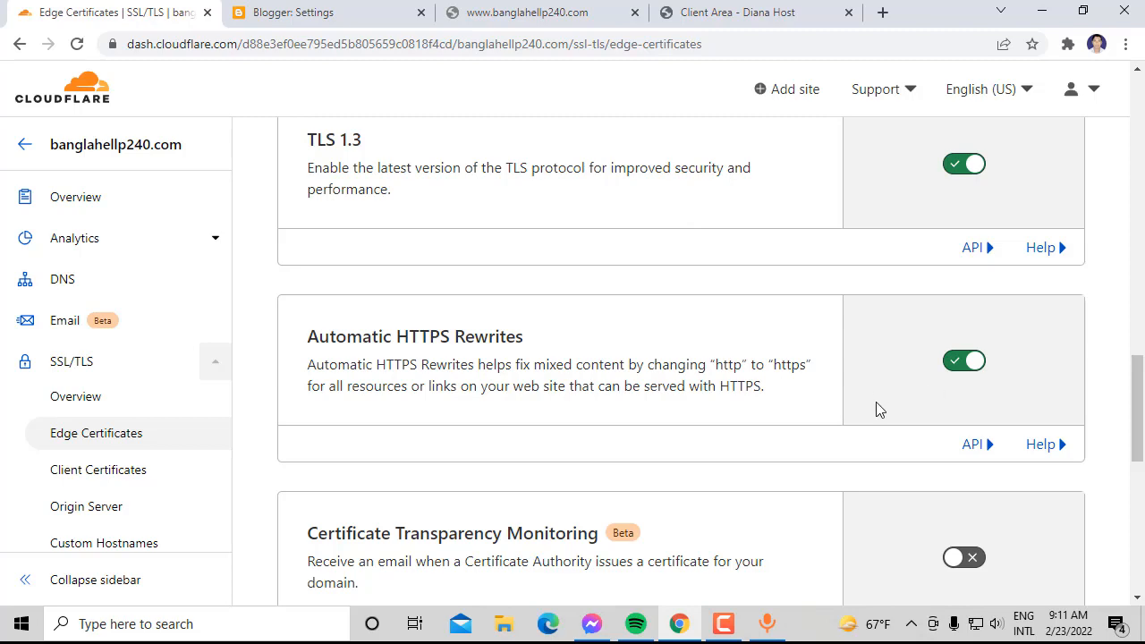
scroll(1029, 465, down, 4)
scroll(1135, 537, up, 3)
scroll(1139, 352, down, 3)
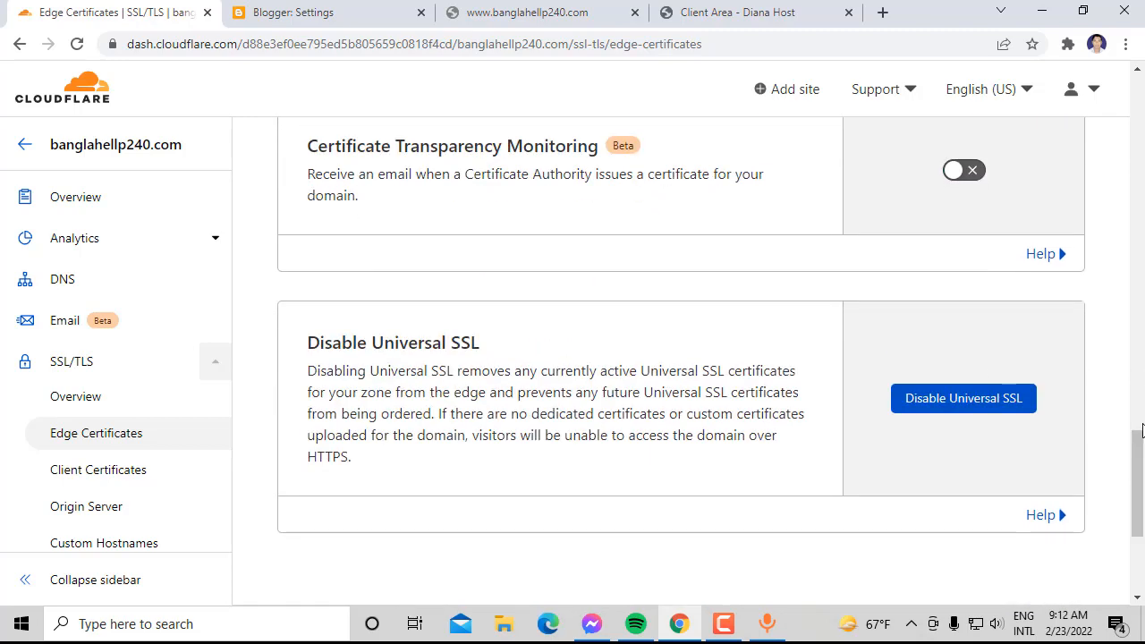
scroll(1128, 296, up, 10)
scroll(1123, 260, up, 3)
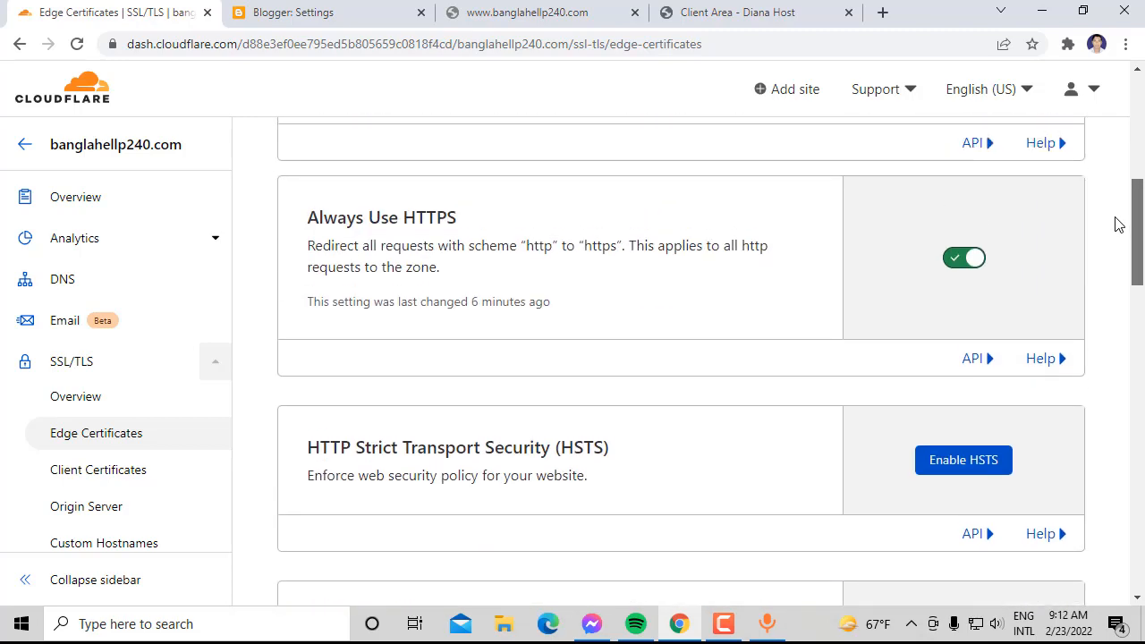
Step: Open the live blog from the Blogger settings again and reload the site page
click(289, 12)
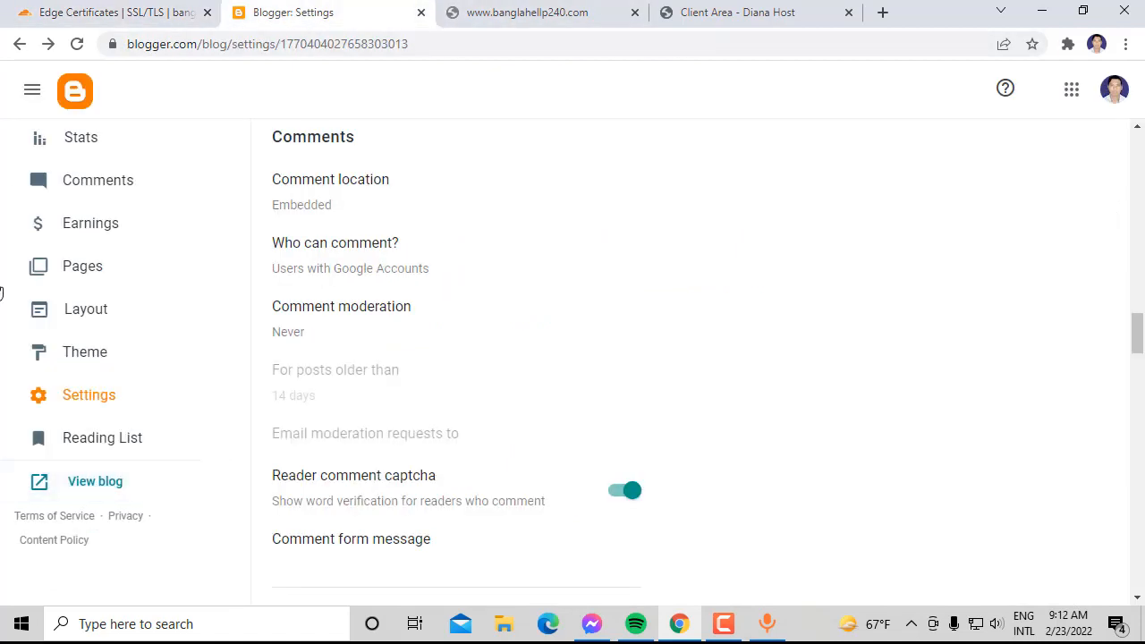
click(62, 482)
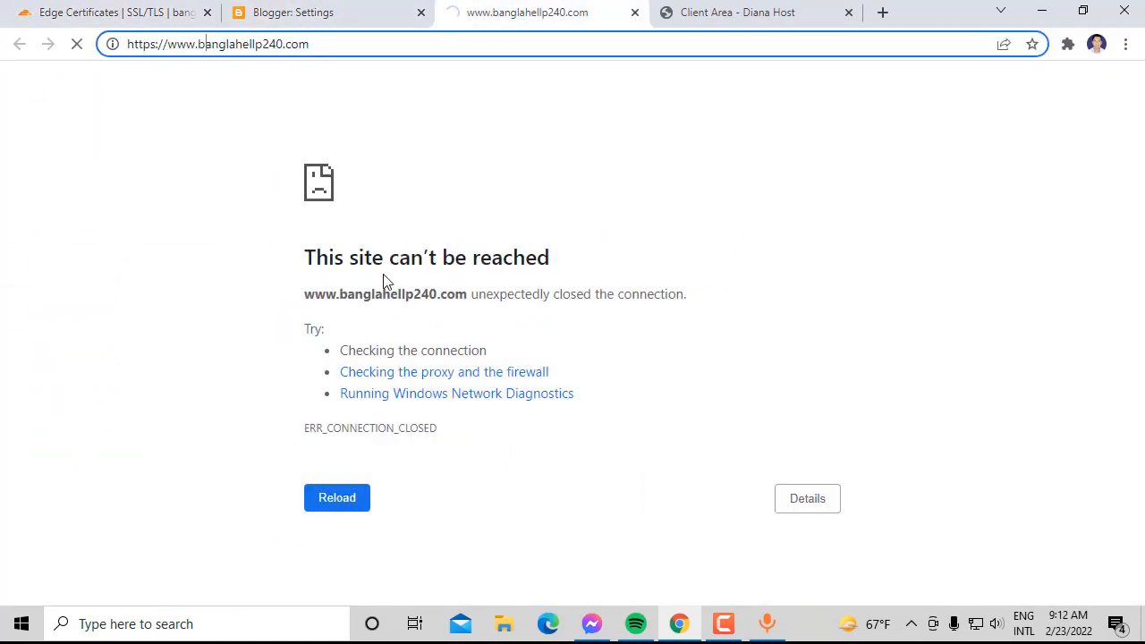
click(354, 508)
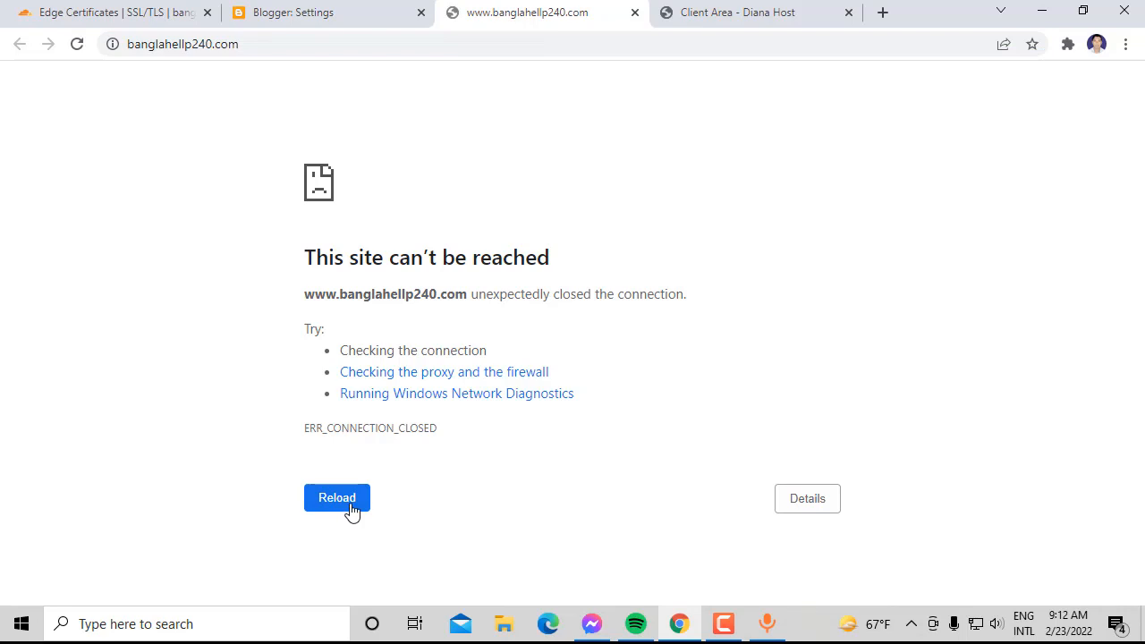
Step: Reload the site, turn on HTTPS redirect in the Blogger settings, and review Always Use HTTPS in Cloudflare's Edge Certificates
click(351, 508)
click(295, 12)
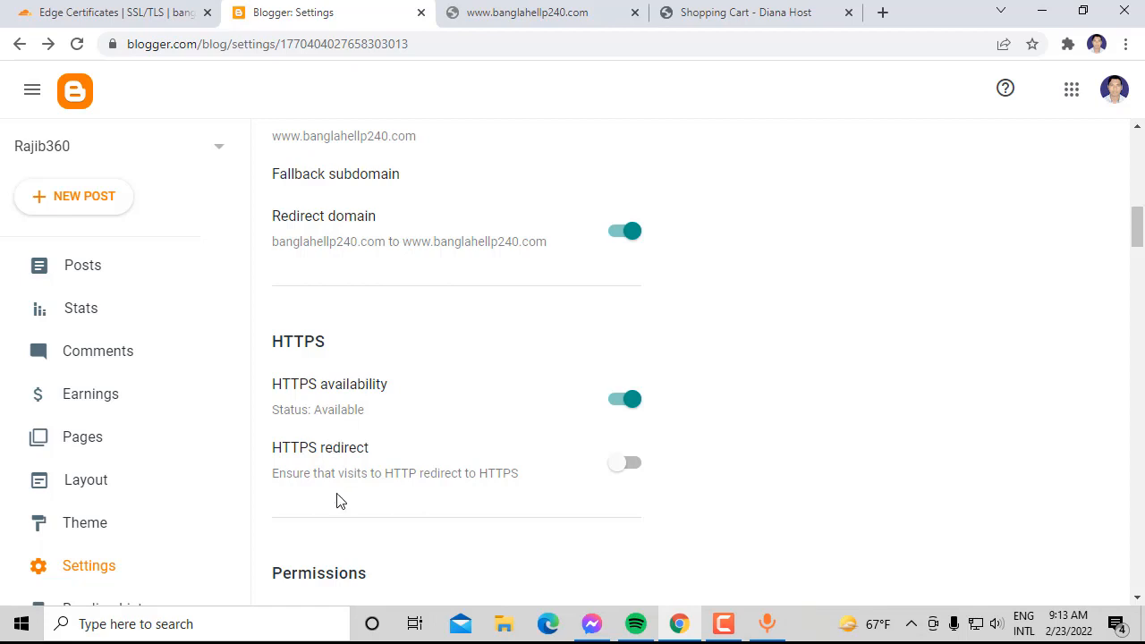
click(626, 464)
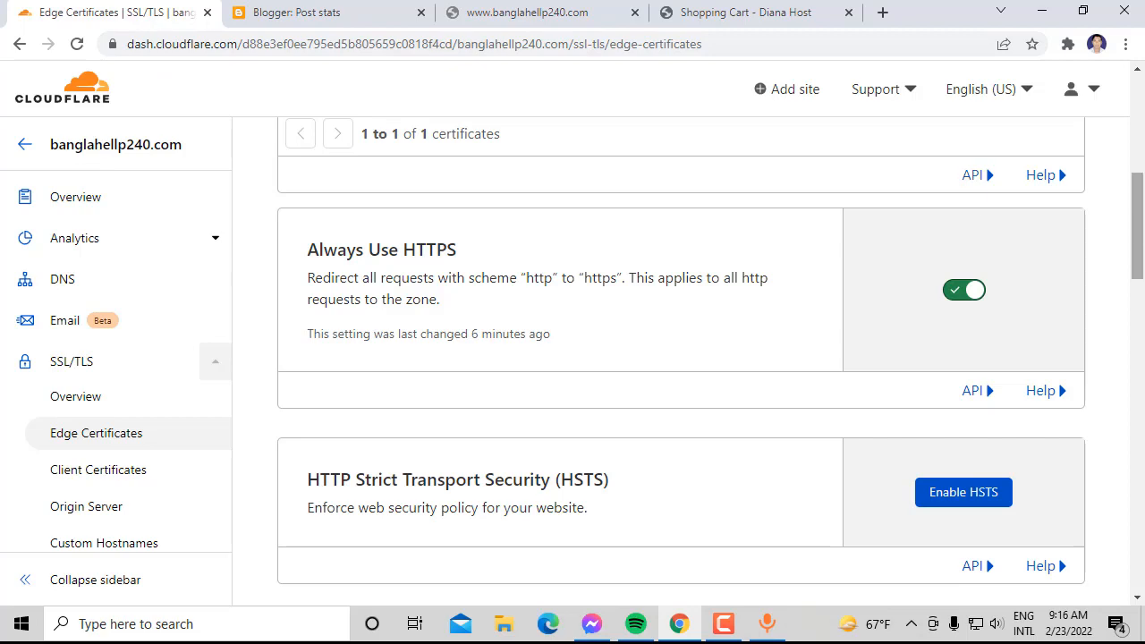
drag(1141, 232, 1142, 168)
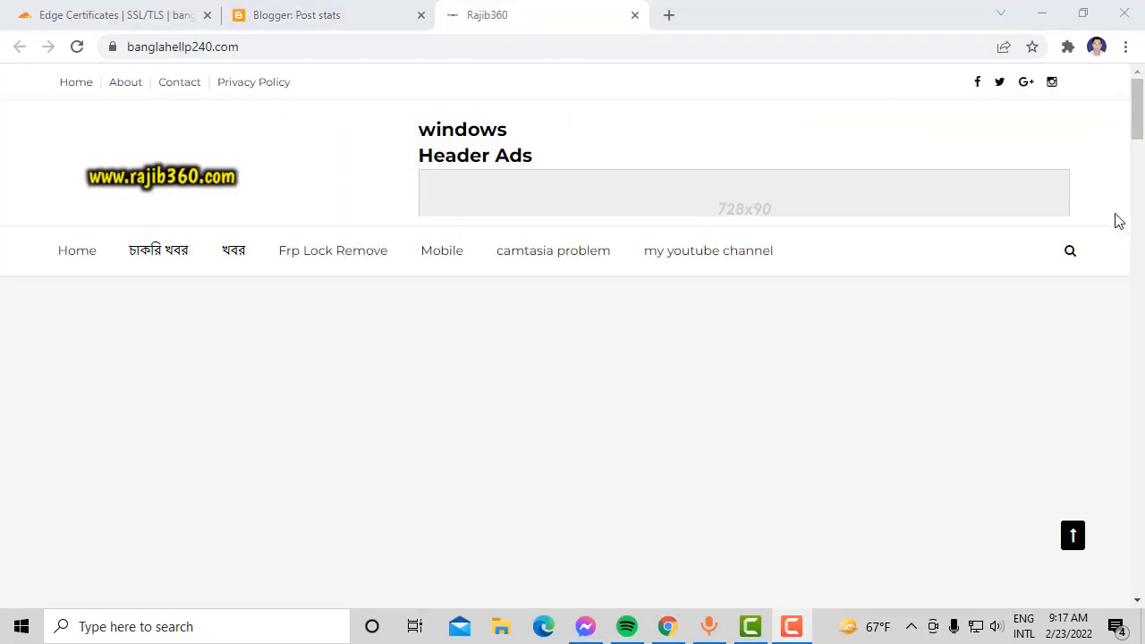
mouse_move(1140, 112)
mouse_down()
mouse_move(1144, 265)
mouse_move(1135, 120)
mouse_up()
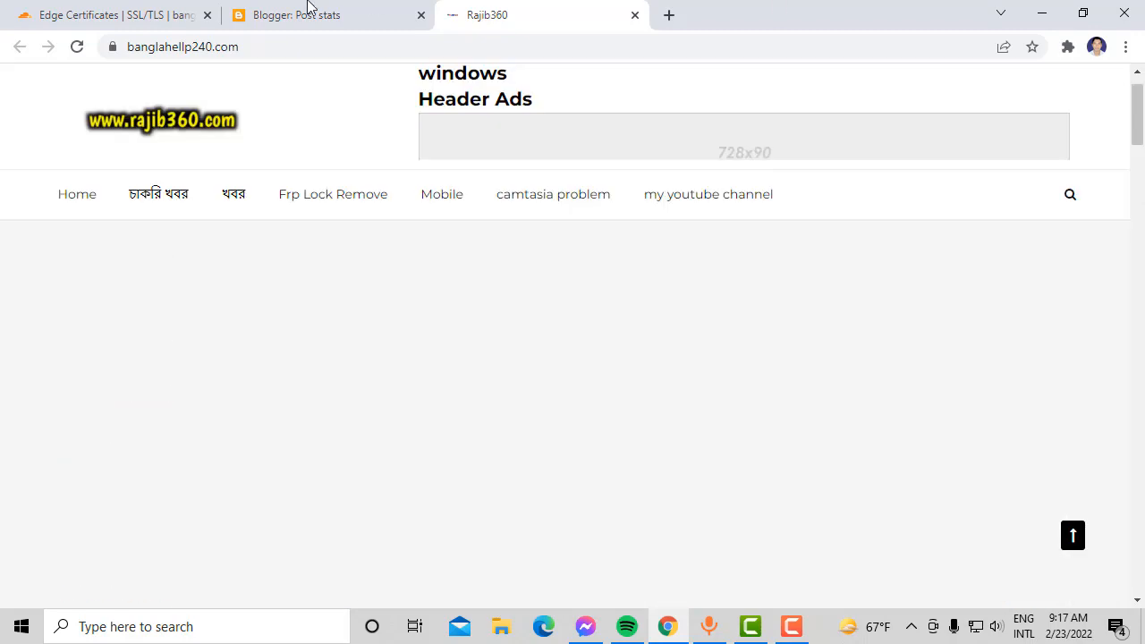
click(143, 50)
double_click(146, 51)
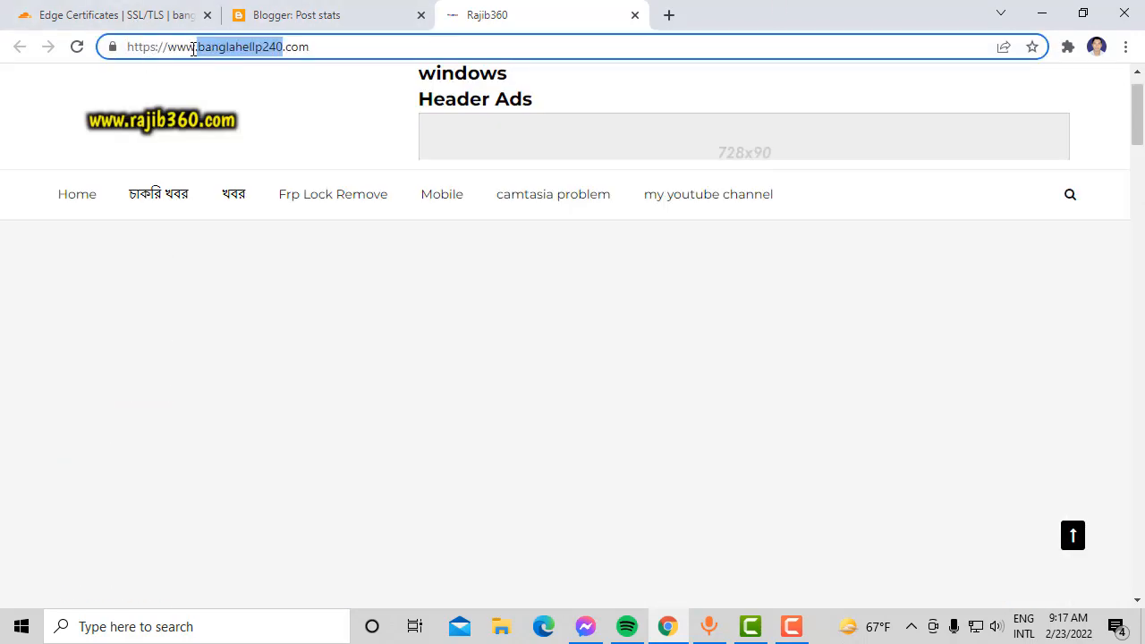
drag(168, 50, 320, 66)
right_click(286, 56)
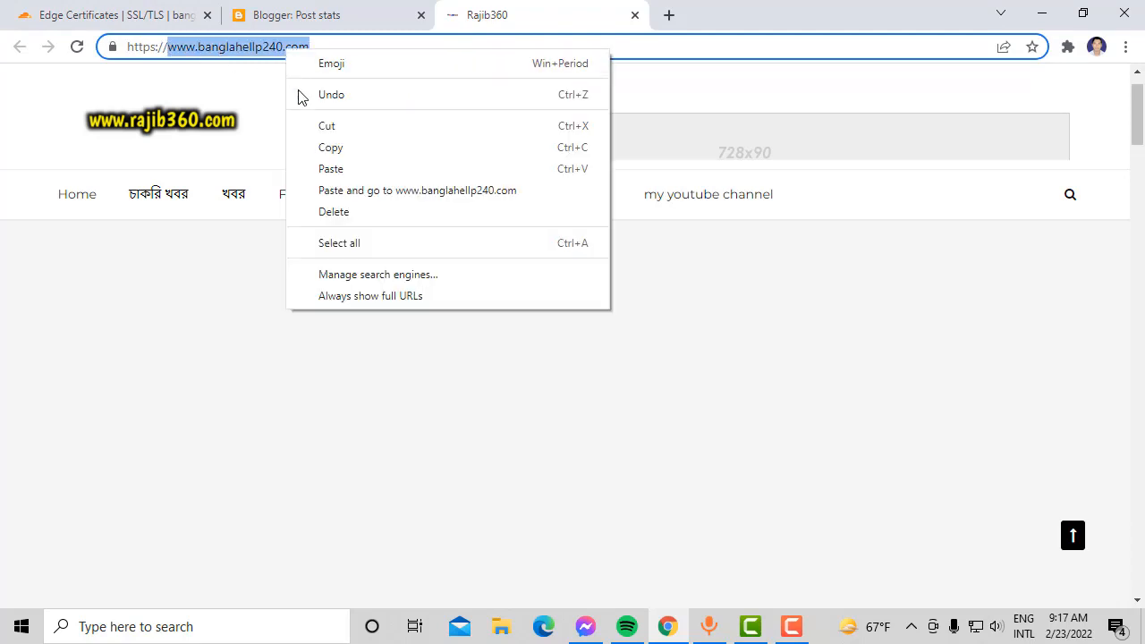
click(322, 147)
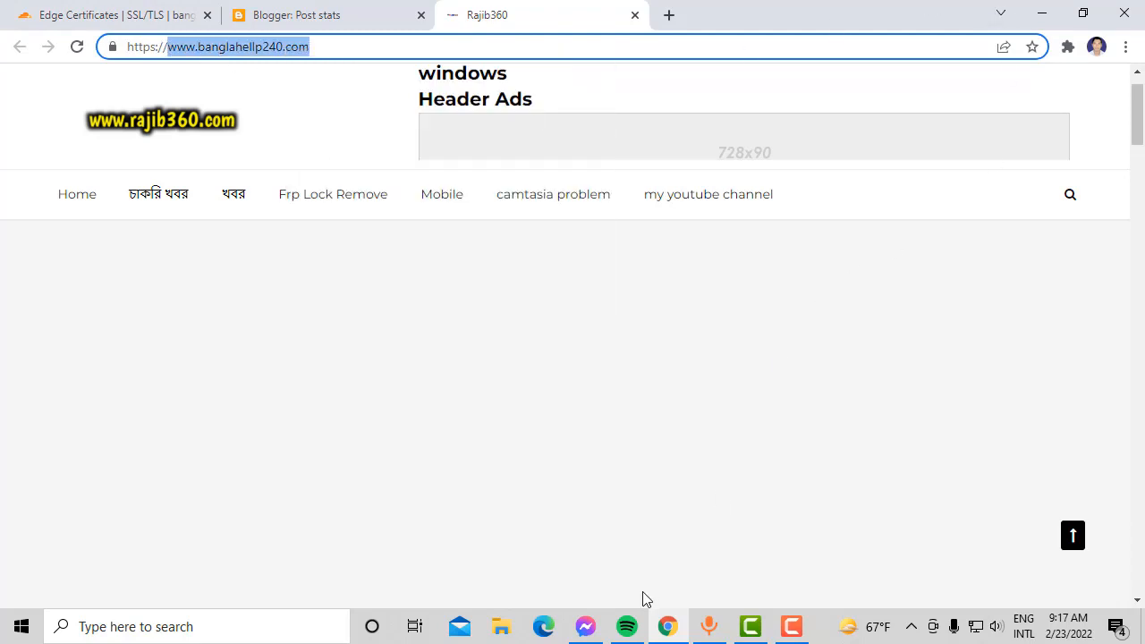
click(543, 626)
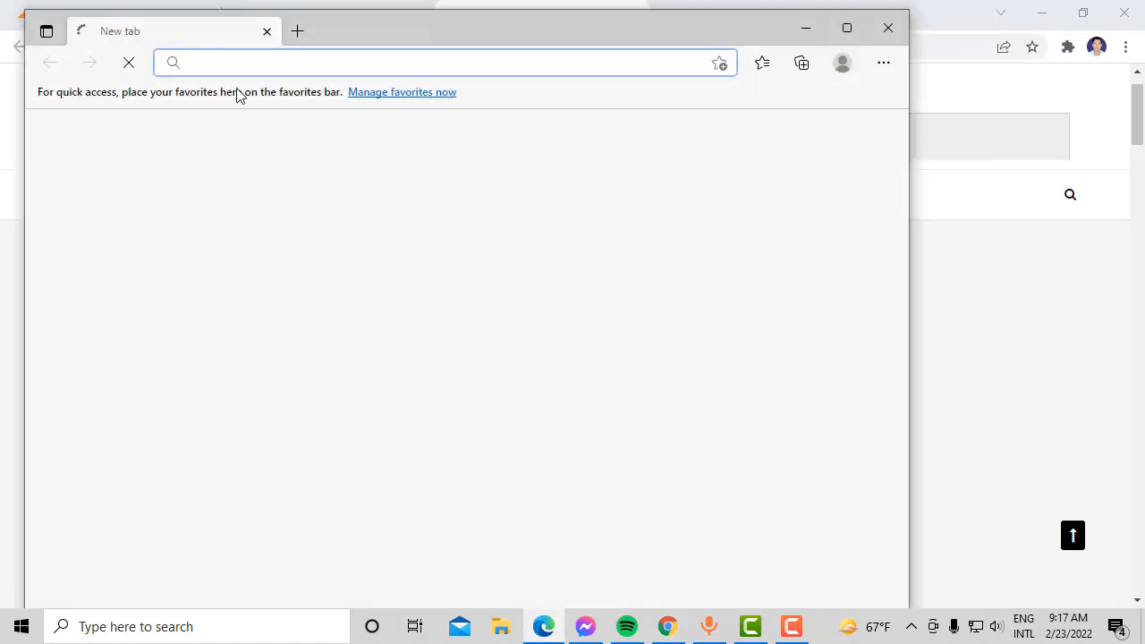
right_click(230, 65)
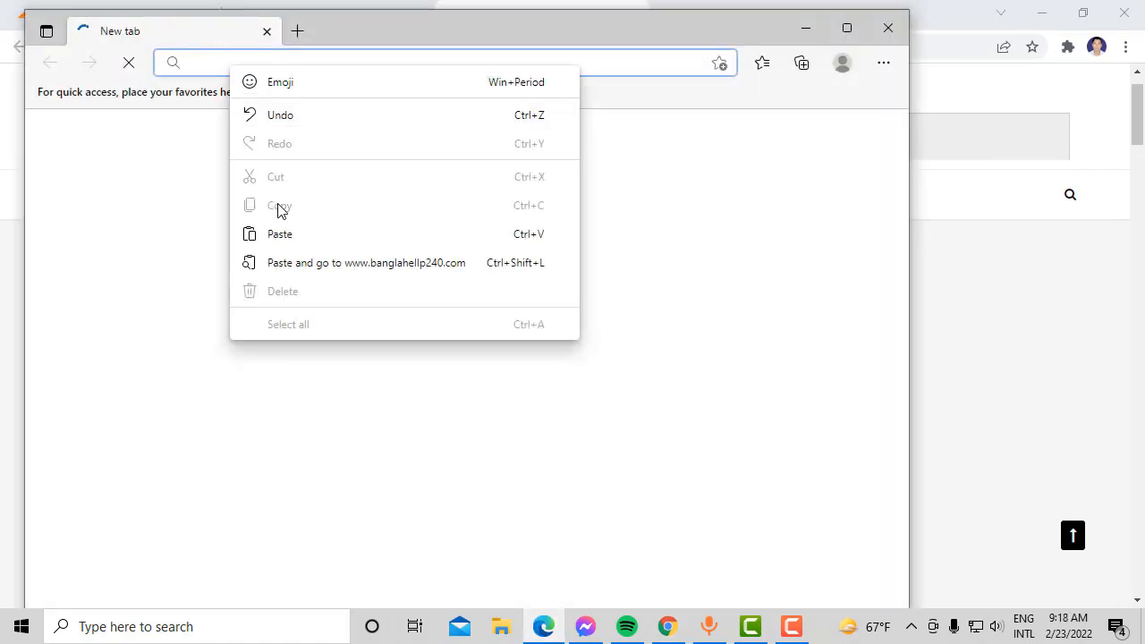
click(280, 233)
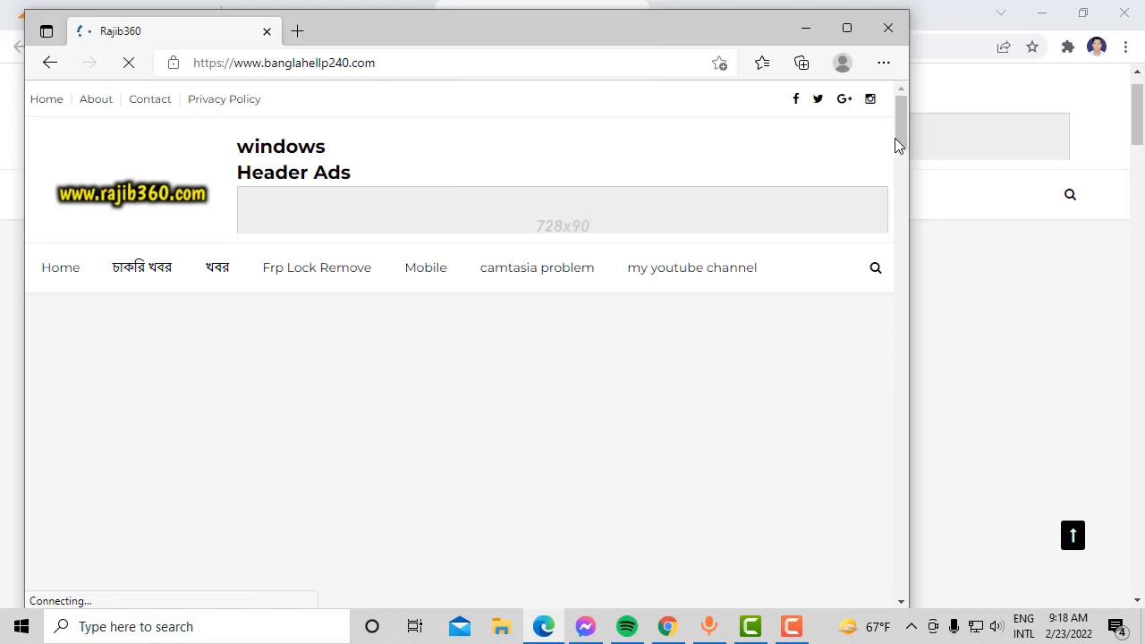
Step: Look through the blog in Edge, open the "All Sim Registration Change" post, and return to the blog's home page in Chrome
drag(899, 136, 886, 236)
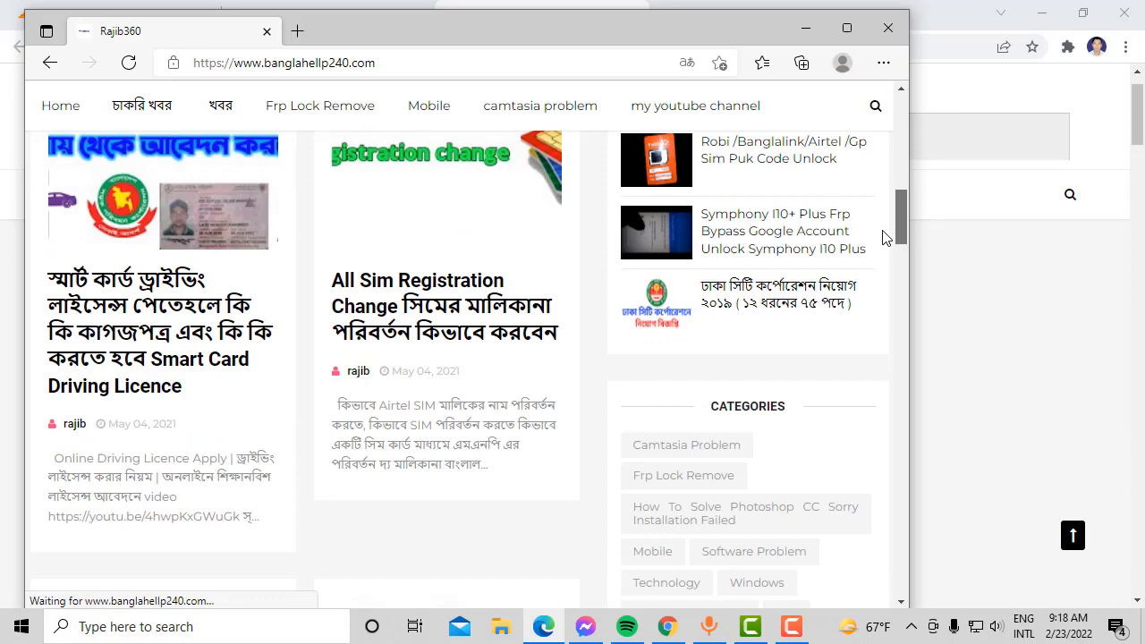
click(425, 257)
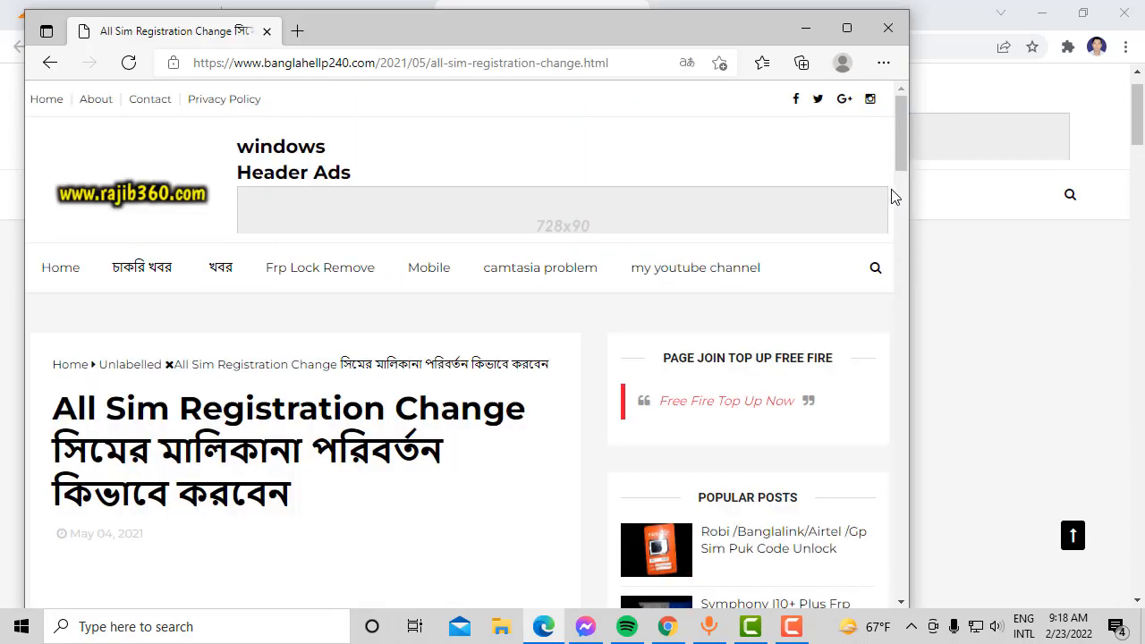
drag(906, 129, 899, 80)
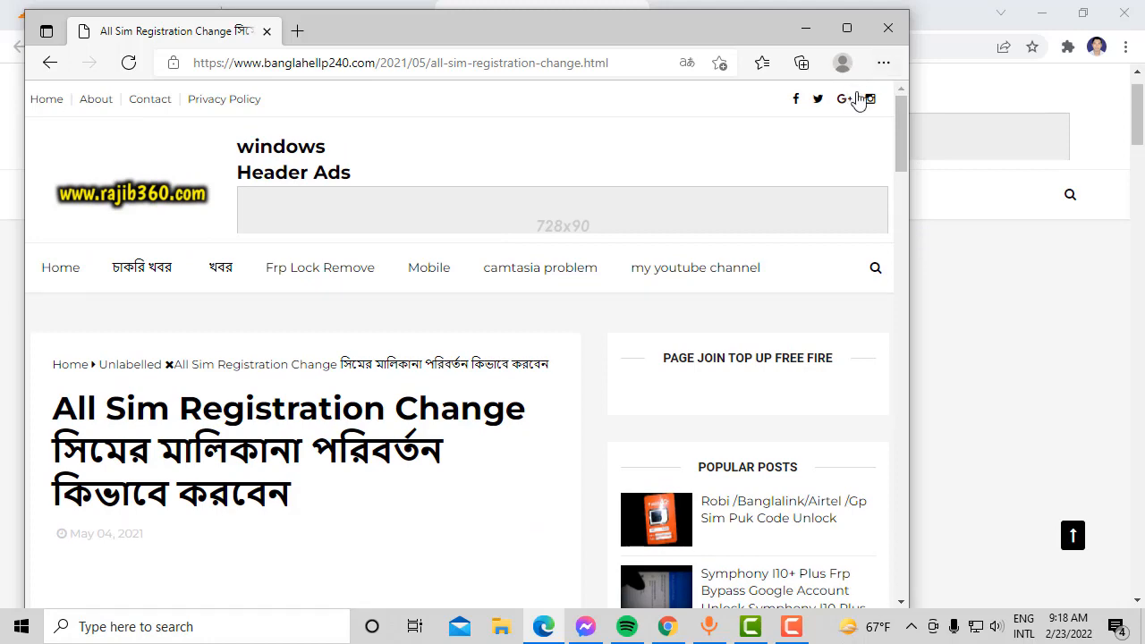
click(812, 35)
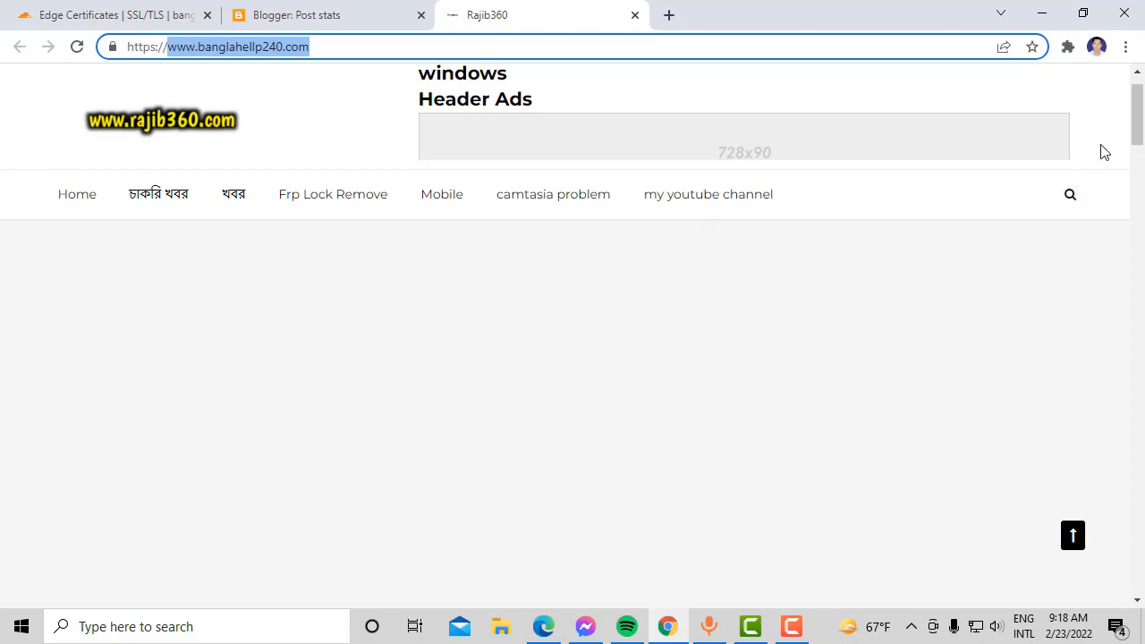
drag(1135, 120, 1112, 107)
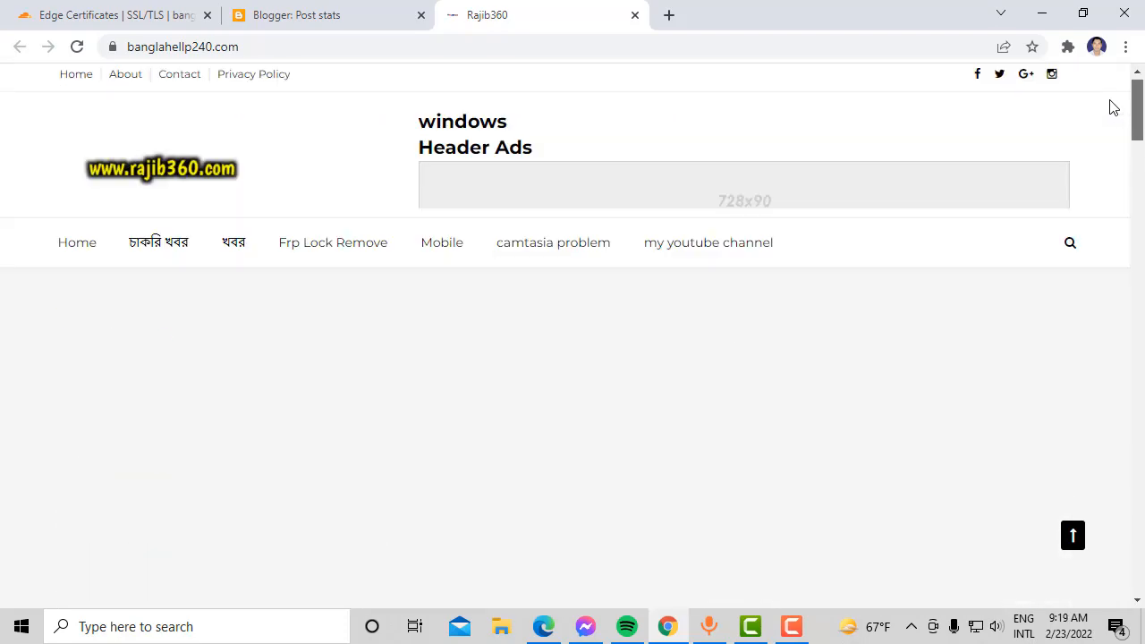